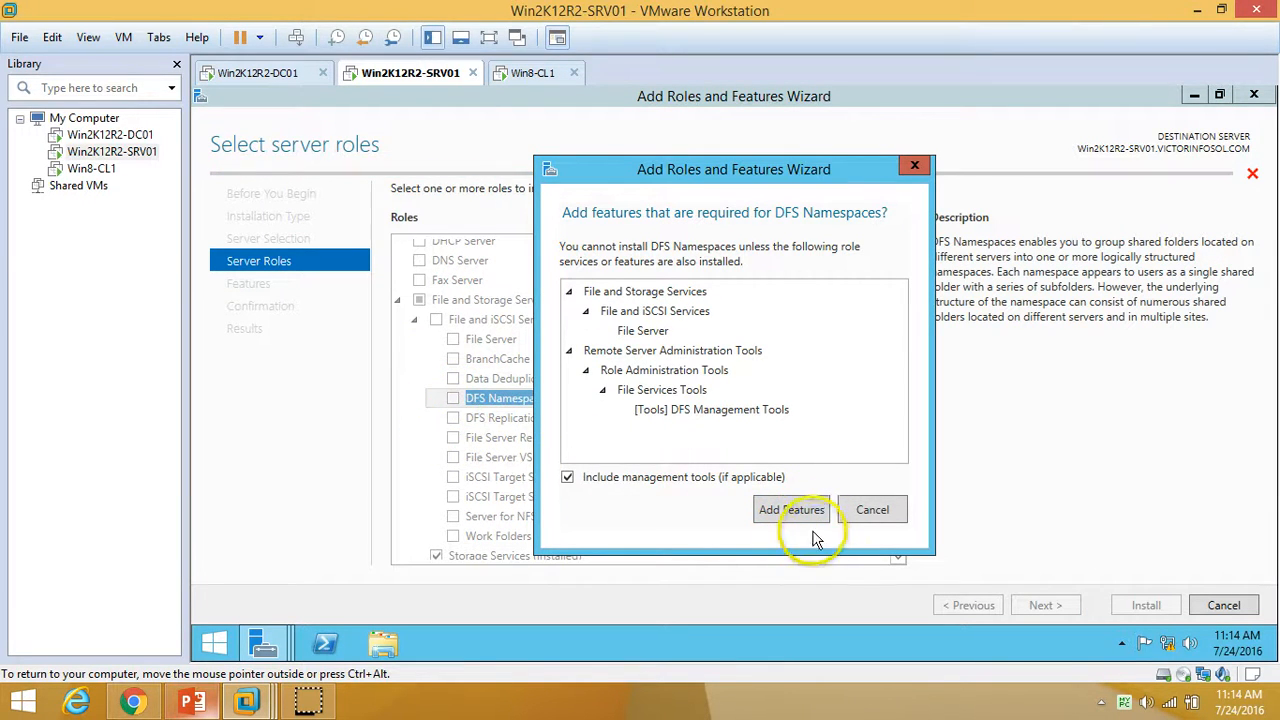
Select the DFS Namespaces, DFS Replication and File Server Resource Manager roles for Win2K12R2-SRV01, adding their required features.
click(792, 511)
click(453, 418)
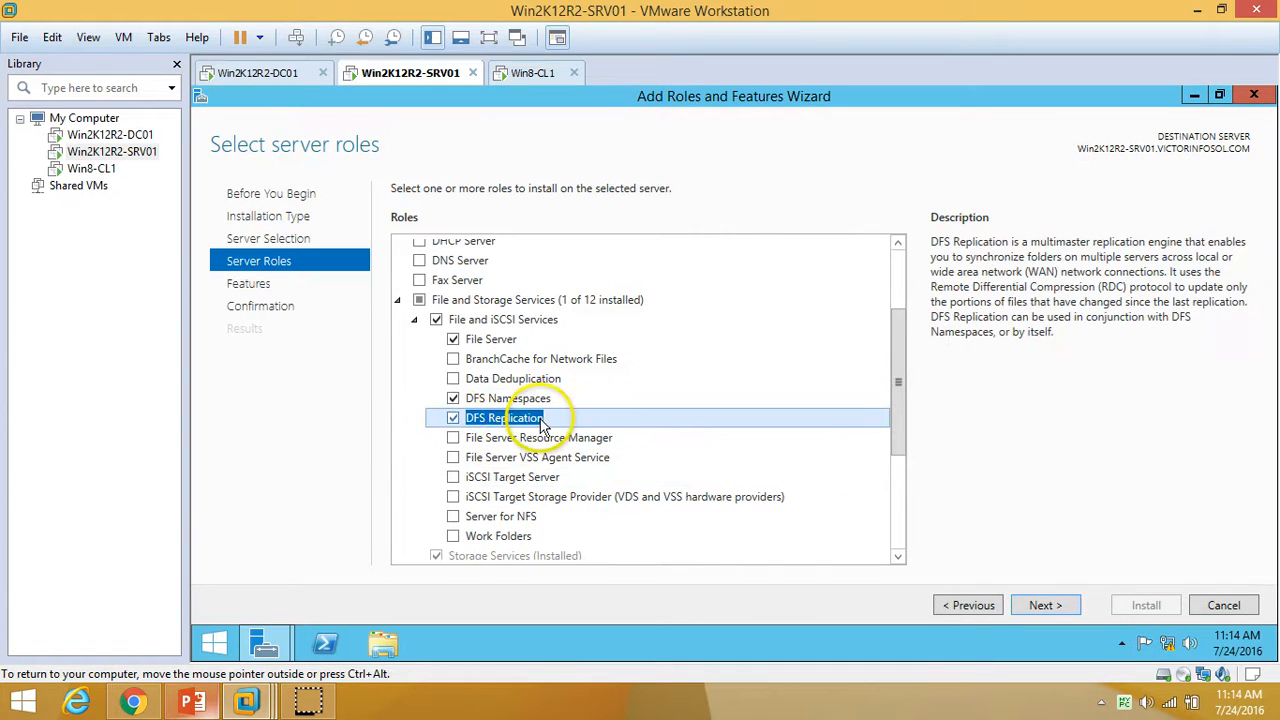
click(453, 437)
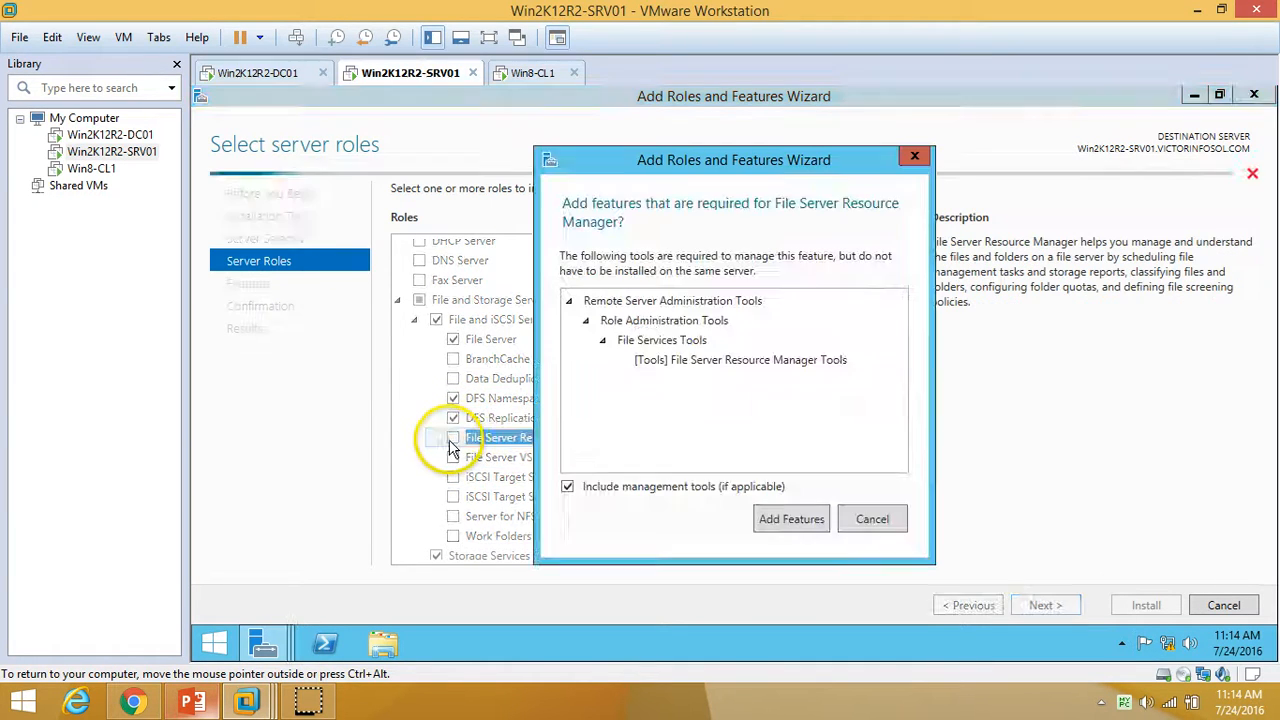
click(782, 520)
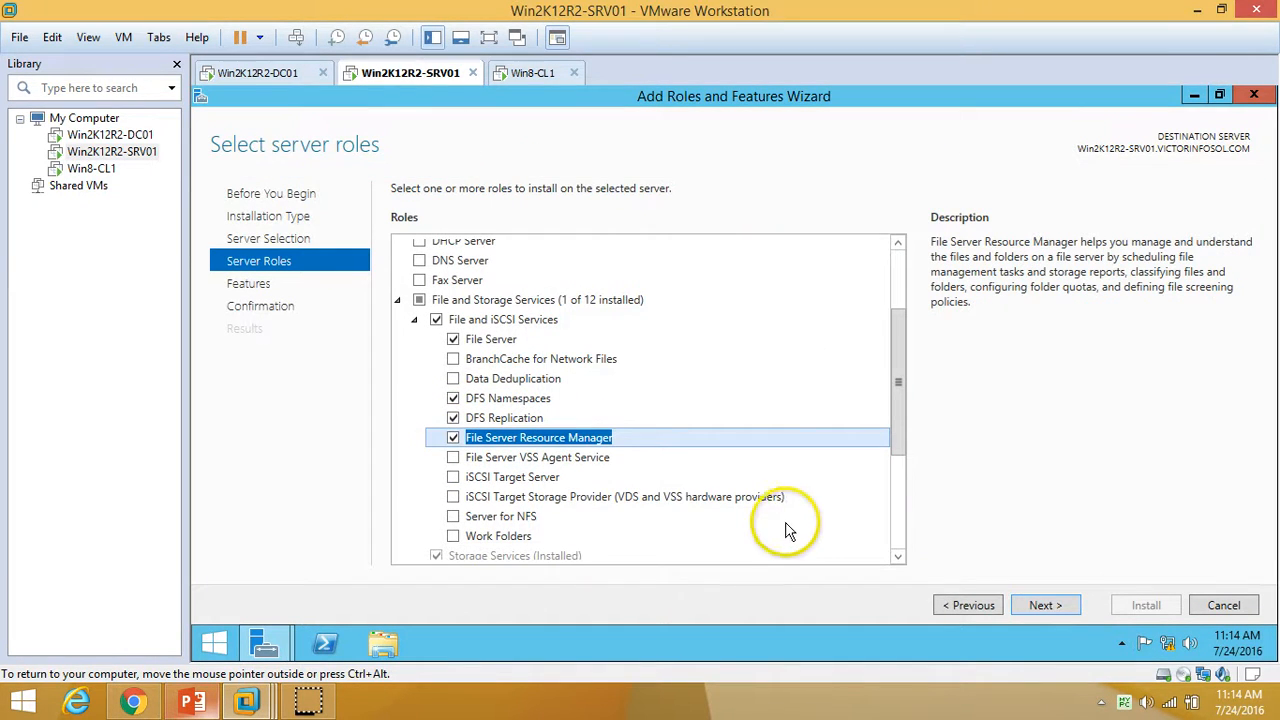
Keep the default features and start installing the selected roles on Win2K12R2-SRV01.
click(1043, 605)
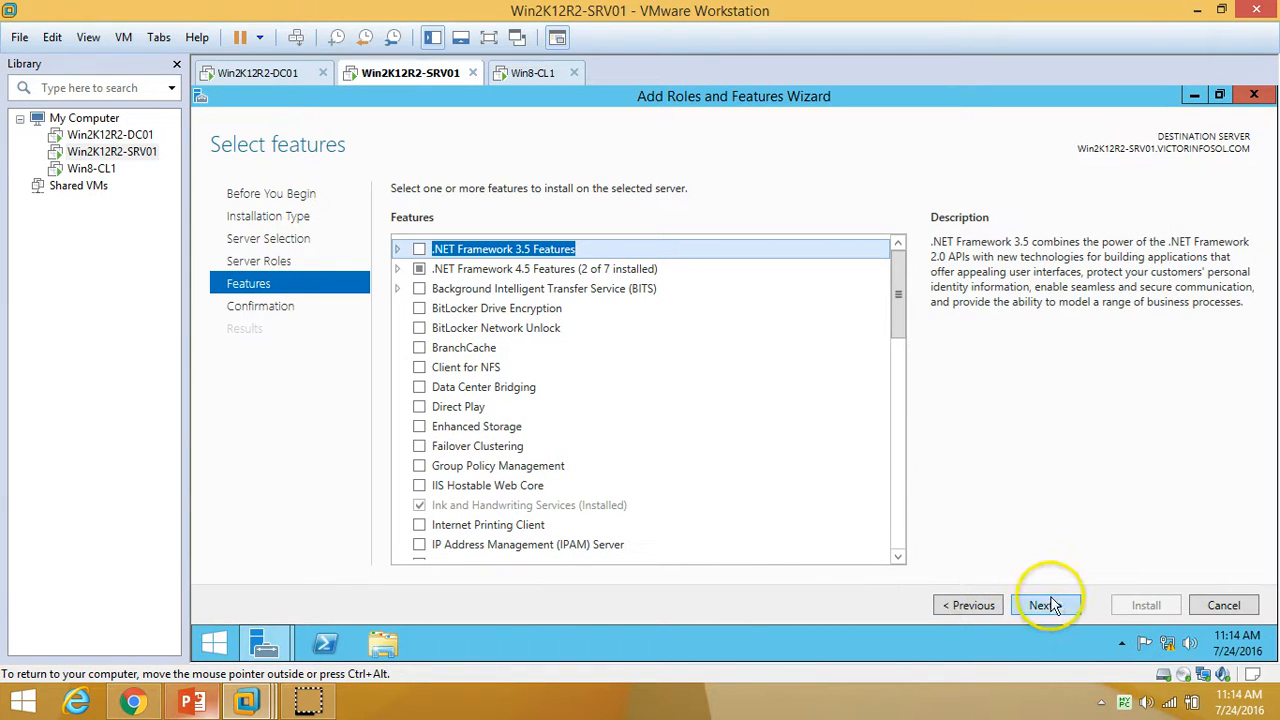
click(1057, 608)
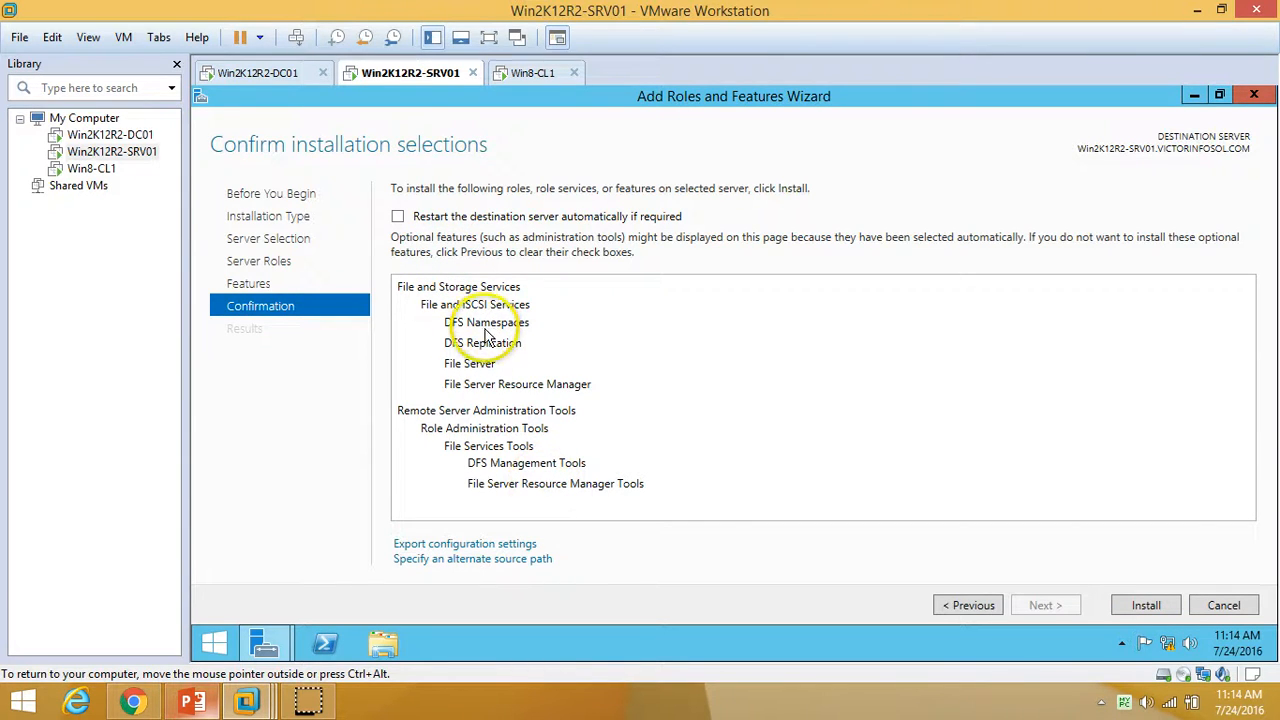
click(1145, 607)
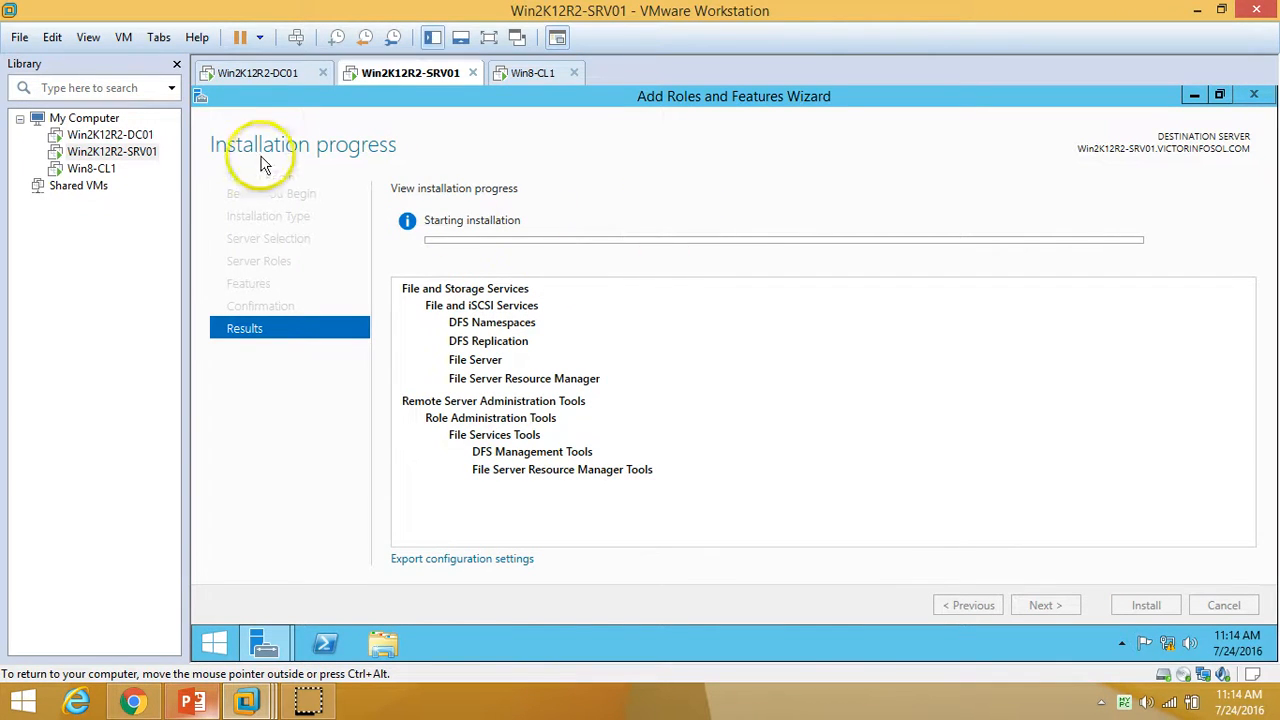
Switch to the Win2K12R2-DC01 virtual machine and launch its Add Roles and Features Wizard.
click(268, 72)
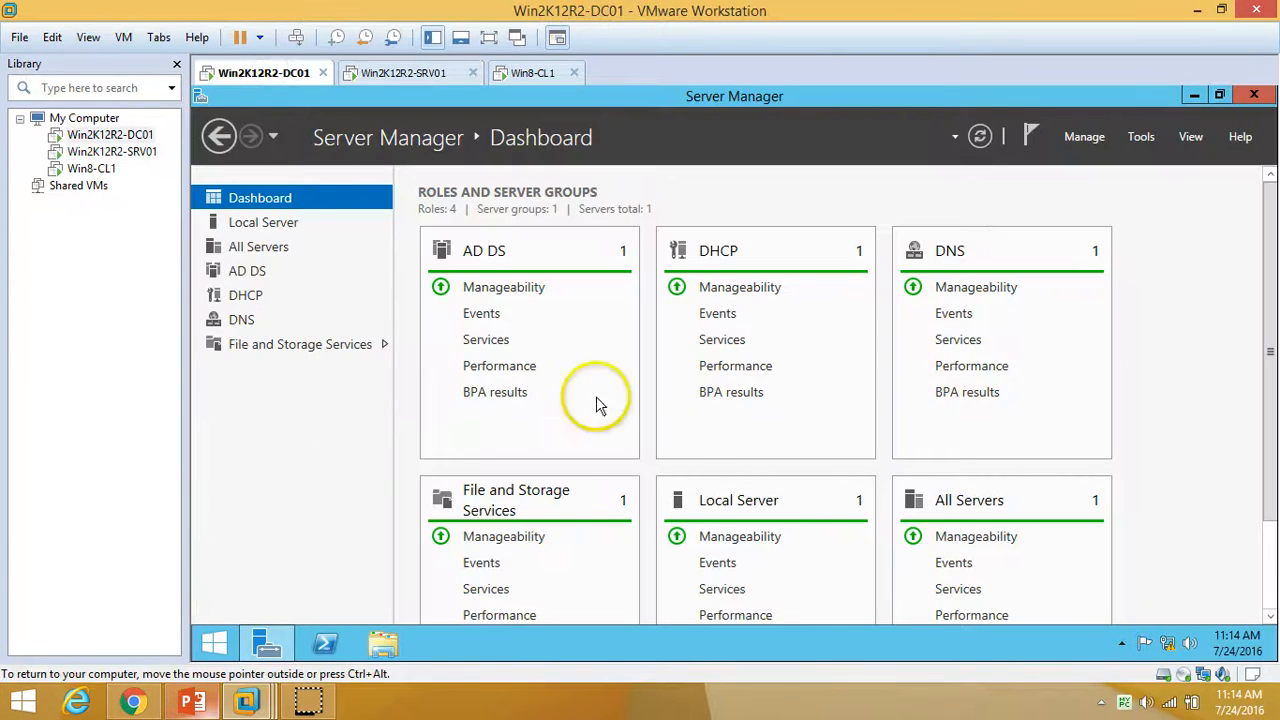
click(1097, 140)
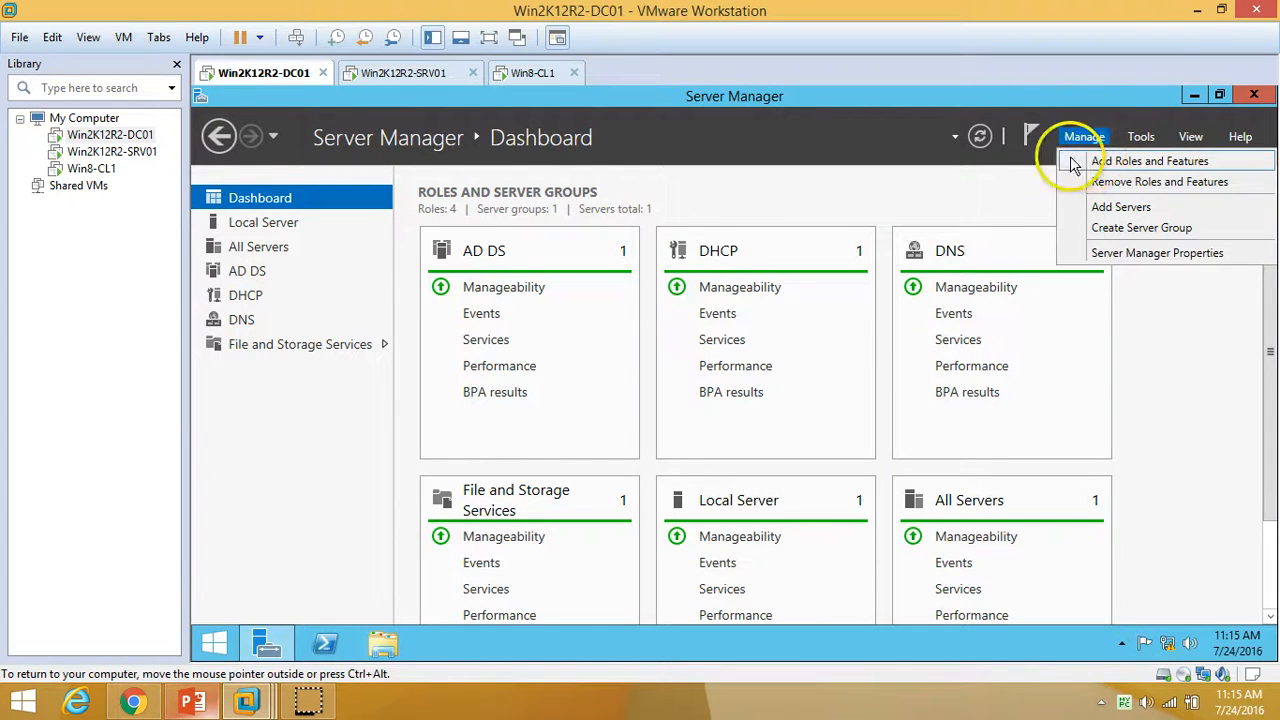
click(192, 702)
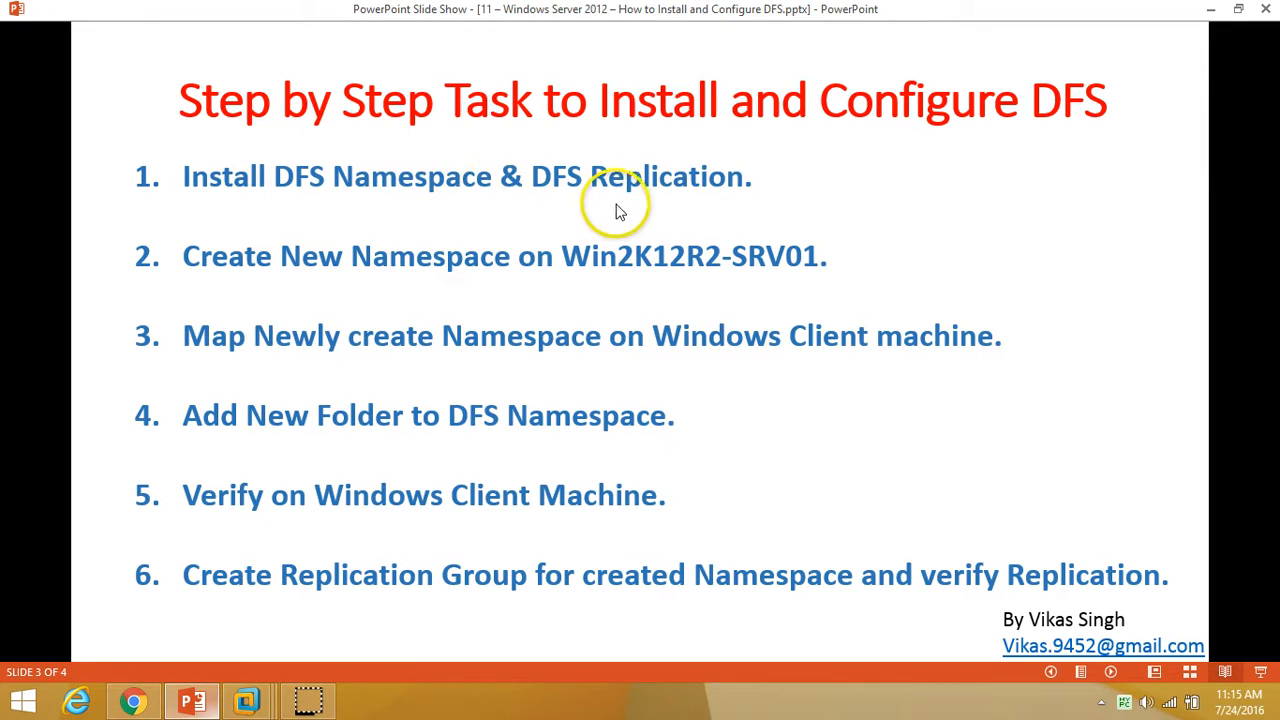
click(189, 701)
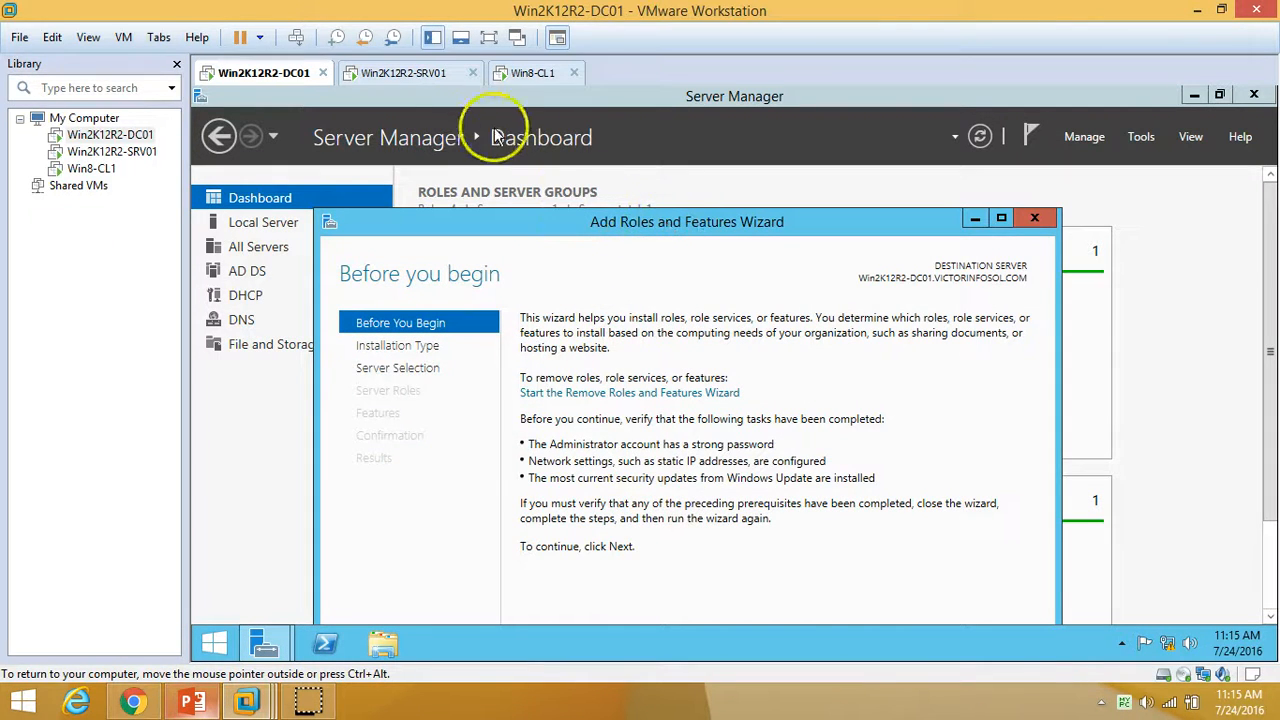
Maximize the wizard and proceed to server roles with role-based installation and Win2K12R2-DC01 as the destination server.
double_click(513, 212)
click(822, 597)
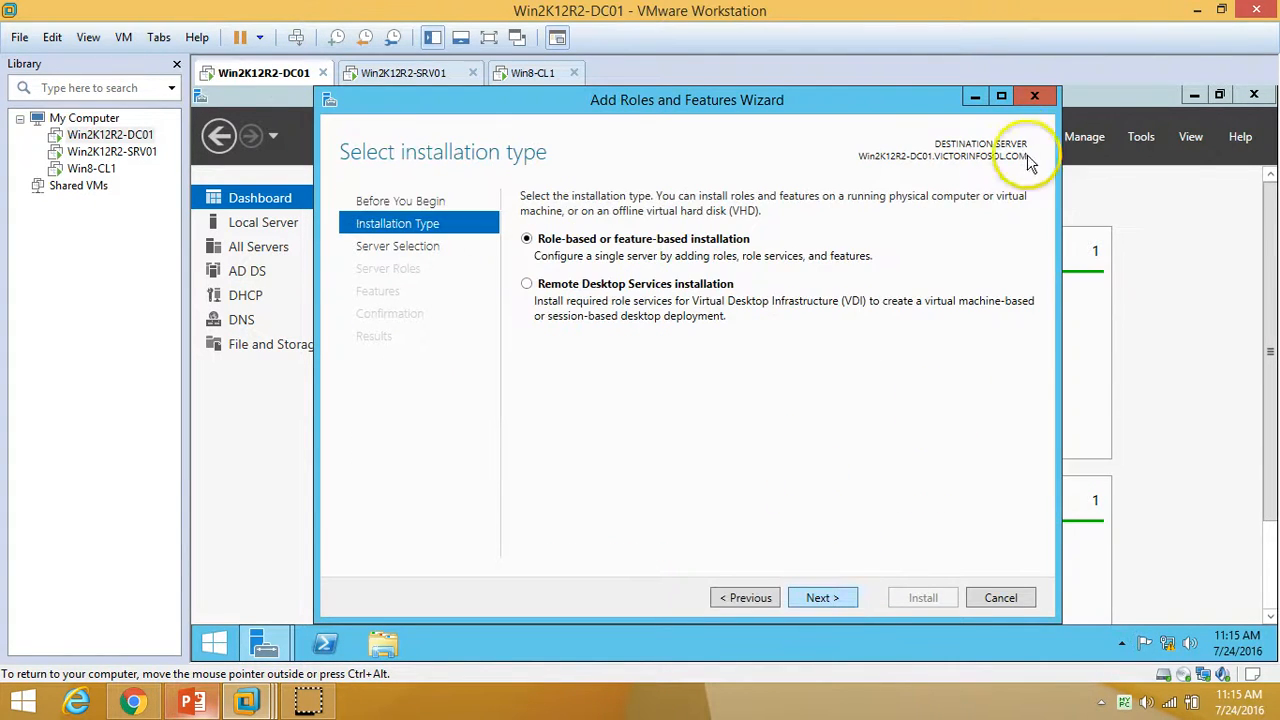
click(1001, 95)
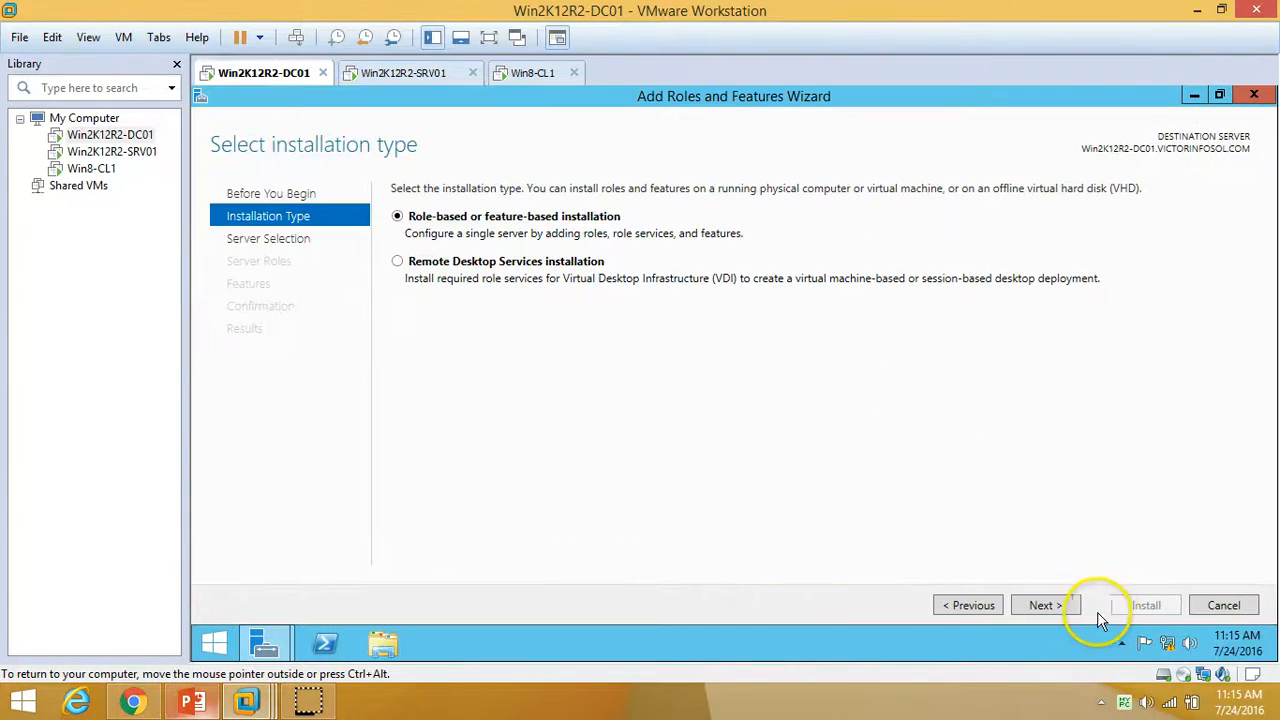
click(1075, 612)
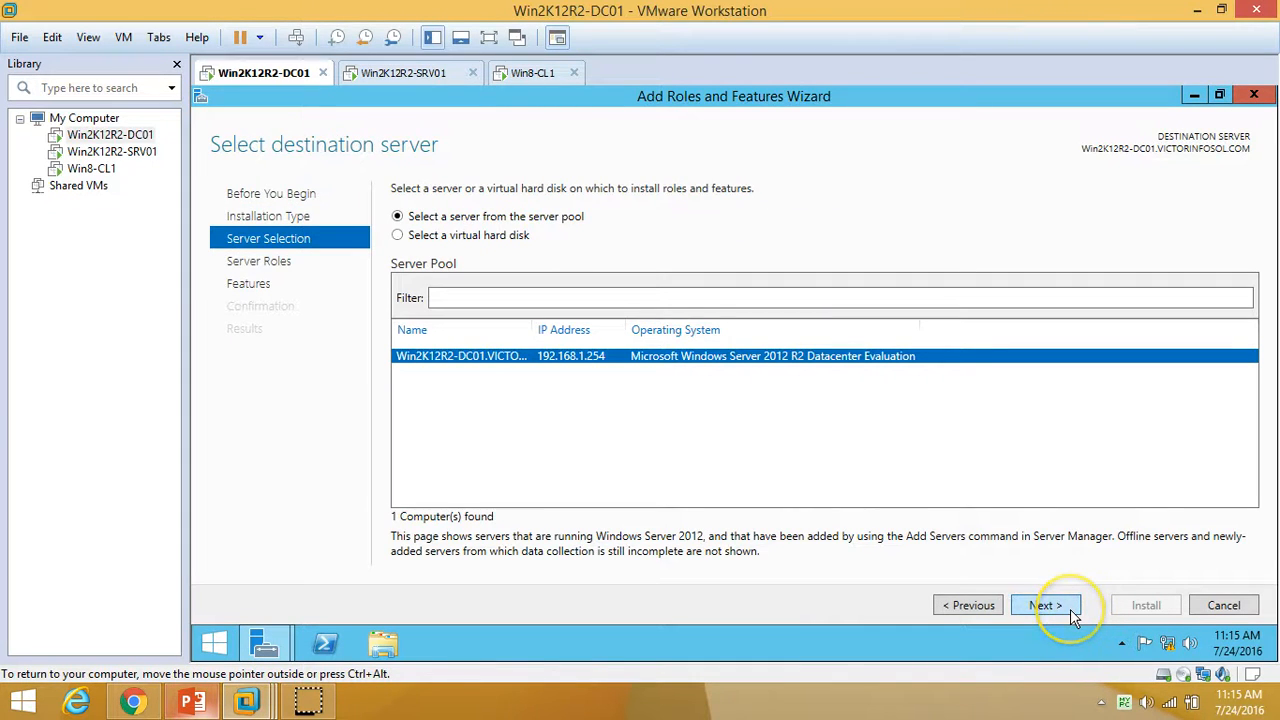
click(1070, 608)
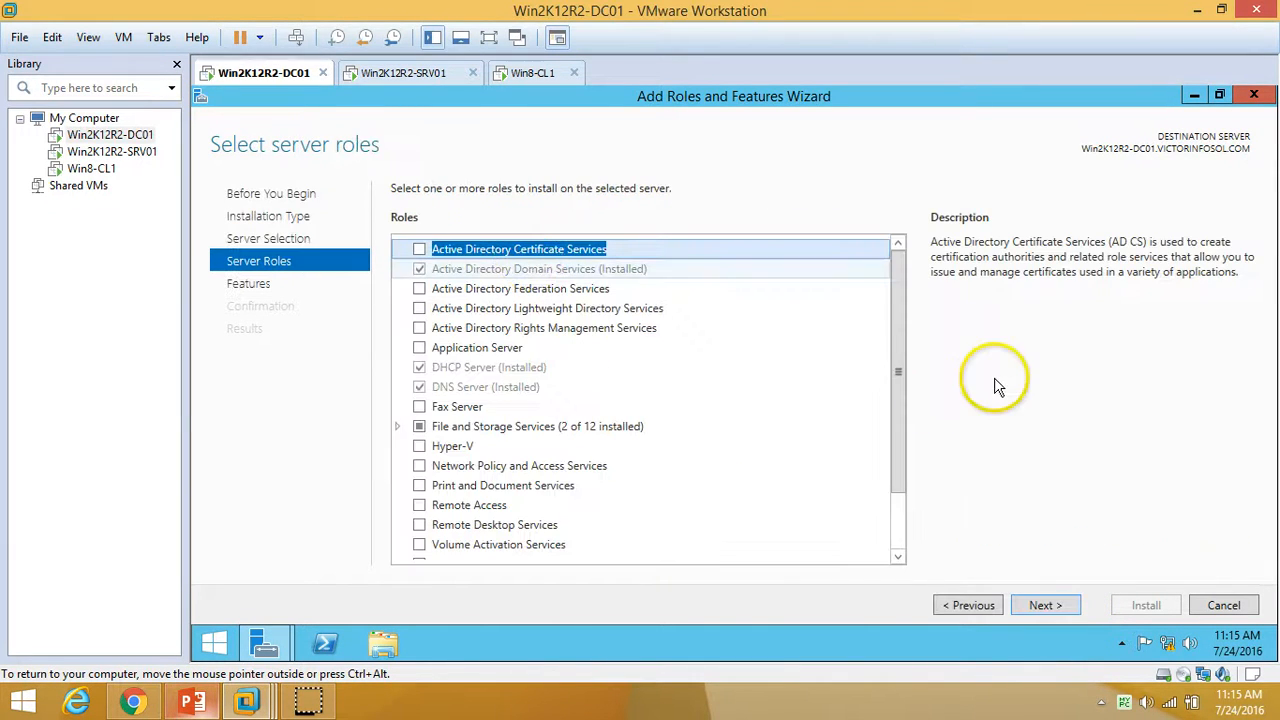
Select DFS Namespaces, DFS Replication and File Server Resource Manager under File and iSCSI Services, adding their required features.
click(397, 426)
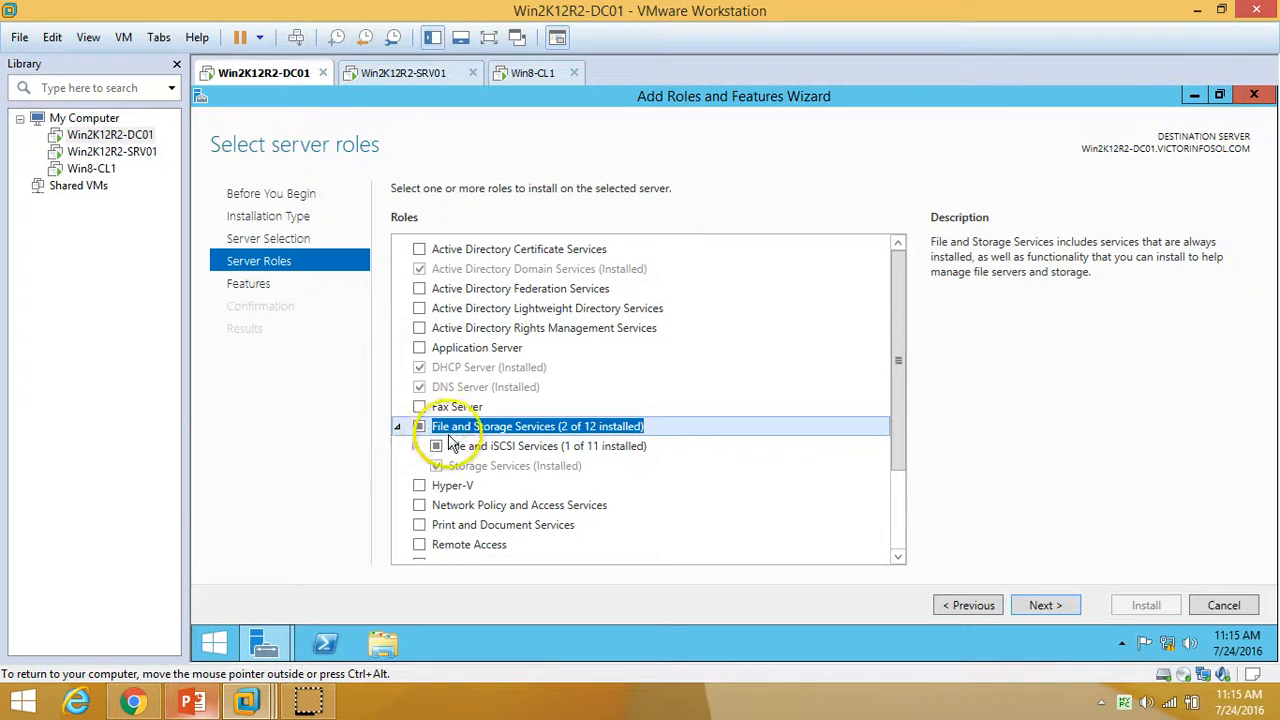
click(414, 446)
drag(905, 340, 886, 423)
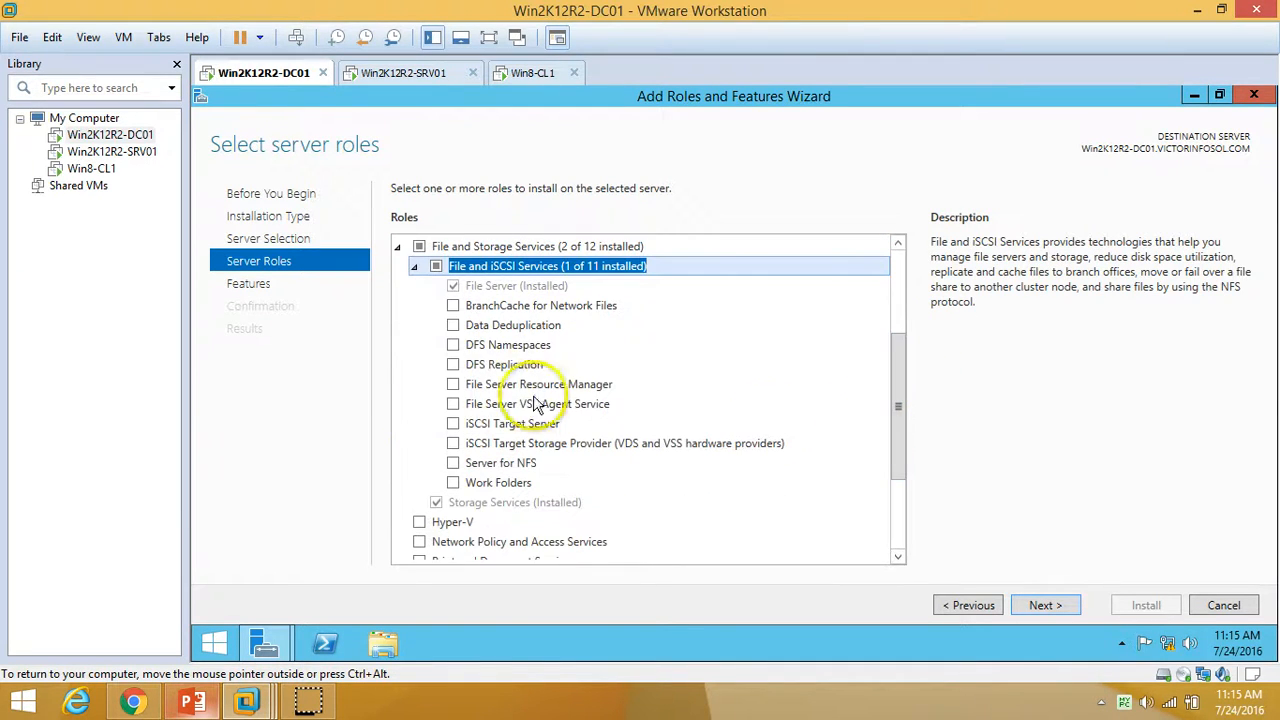
click(453, 346)
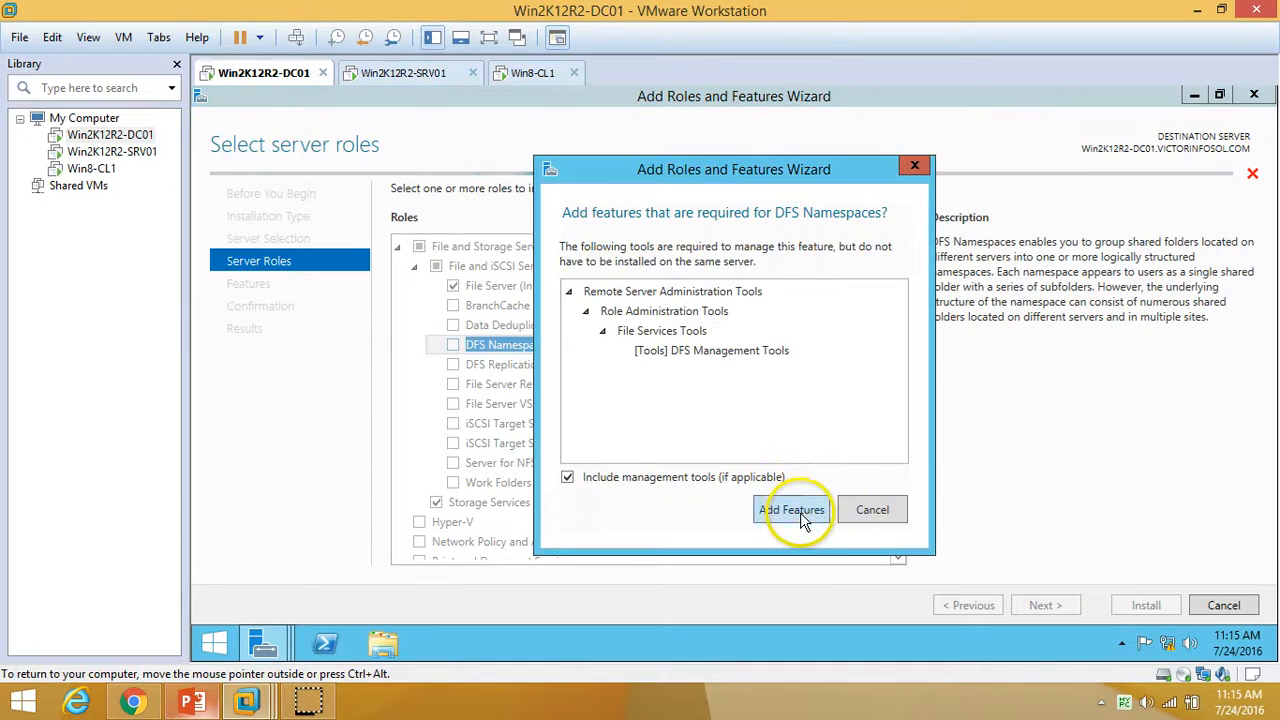
click(800, 514)
click(463, 366)
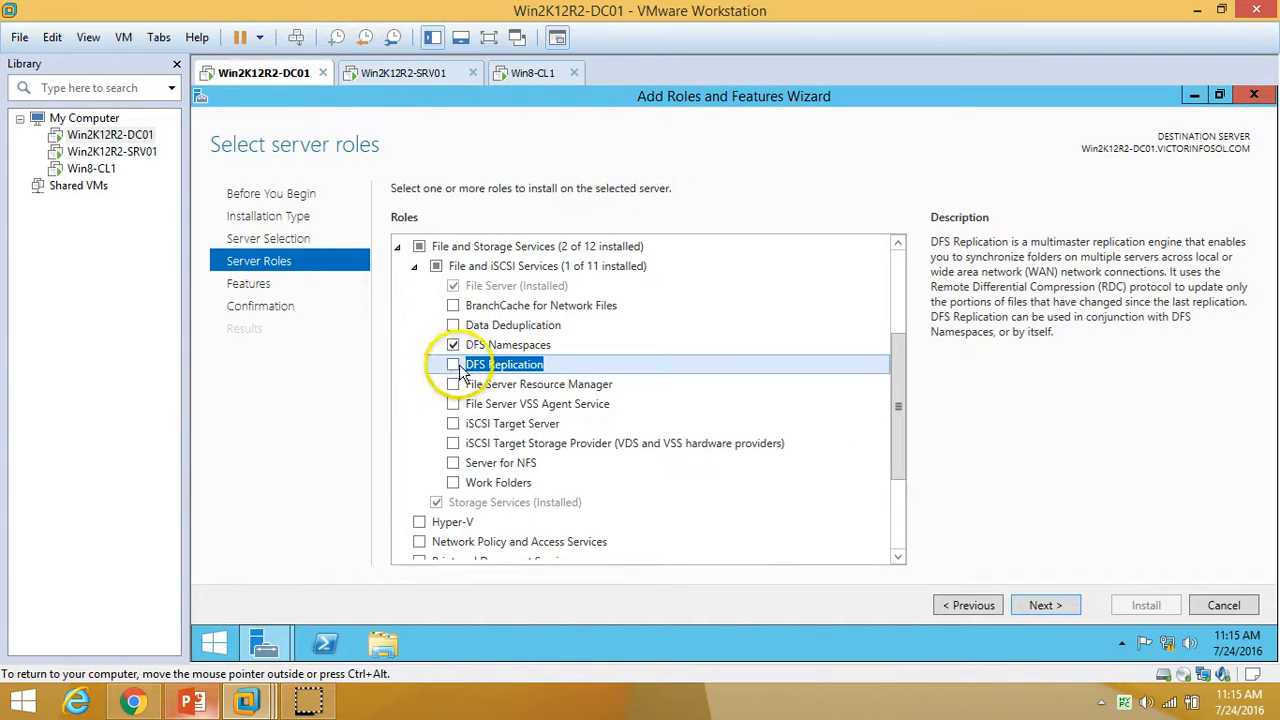
click(453, 365)
click(453, 384)
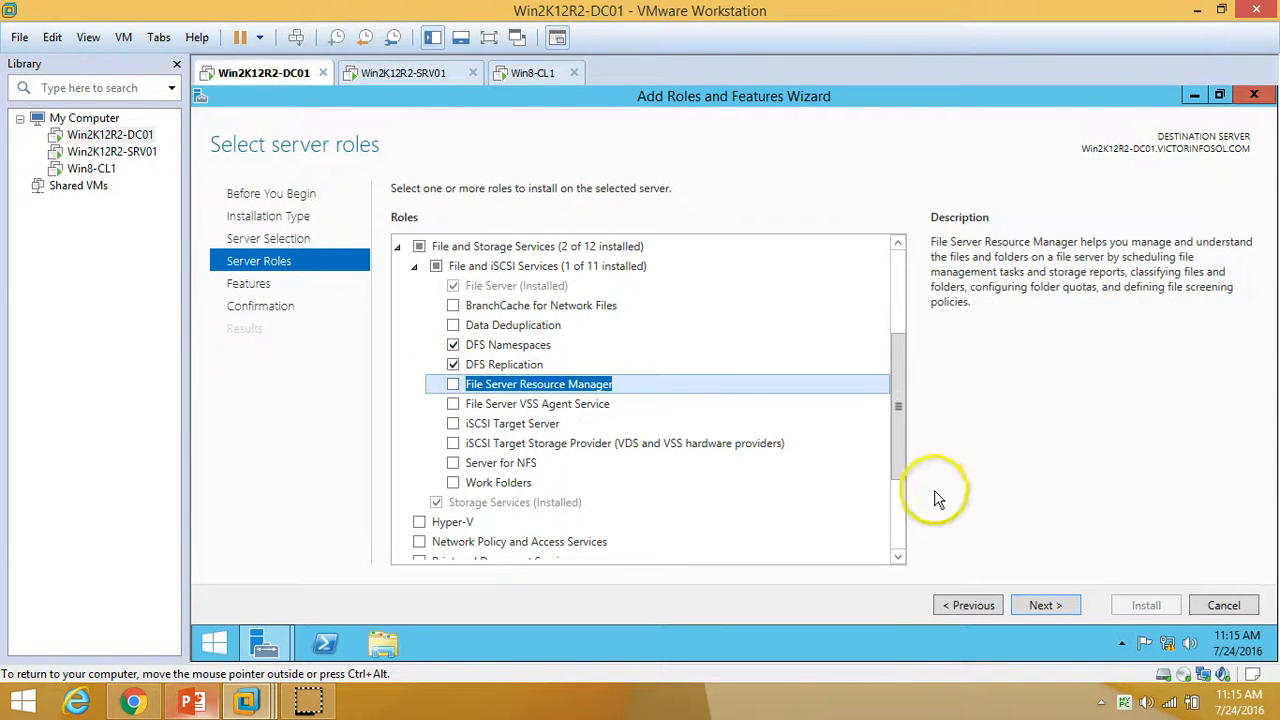
click(795, 520)
Start installing the selected roles on Win2K12R2-DC01 and check the installation progress on both servers.
click(1057, 607)
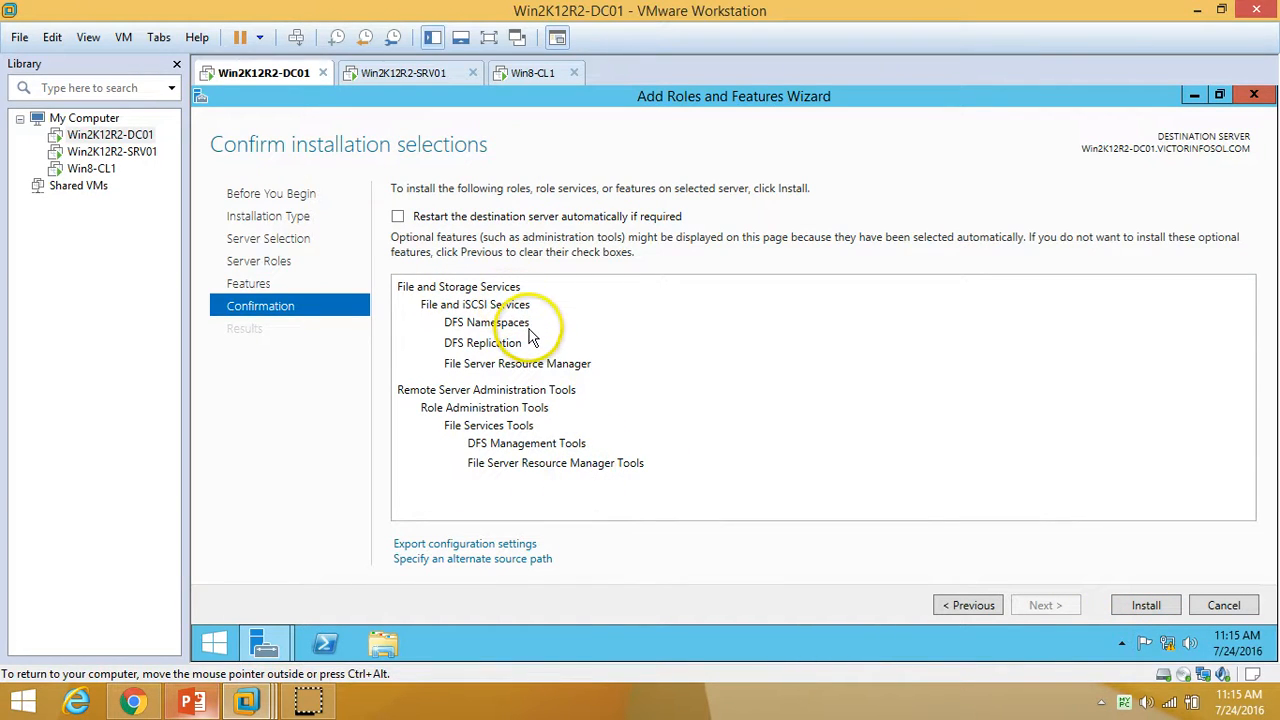
click(1146, 607)
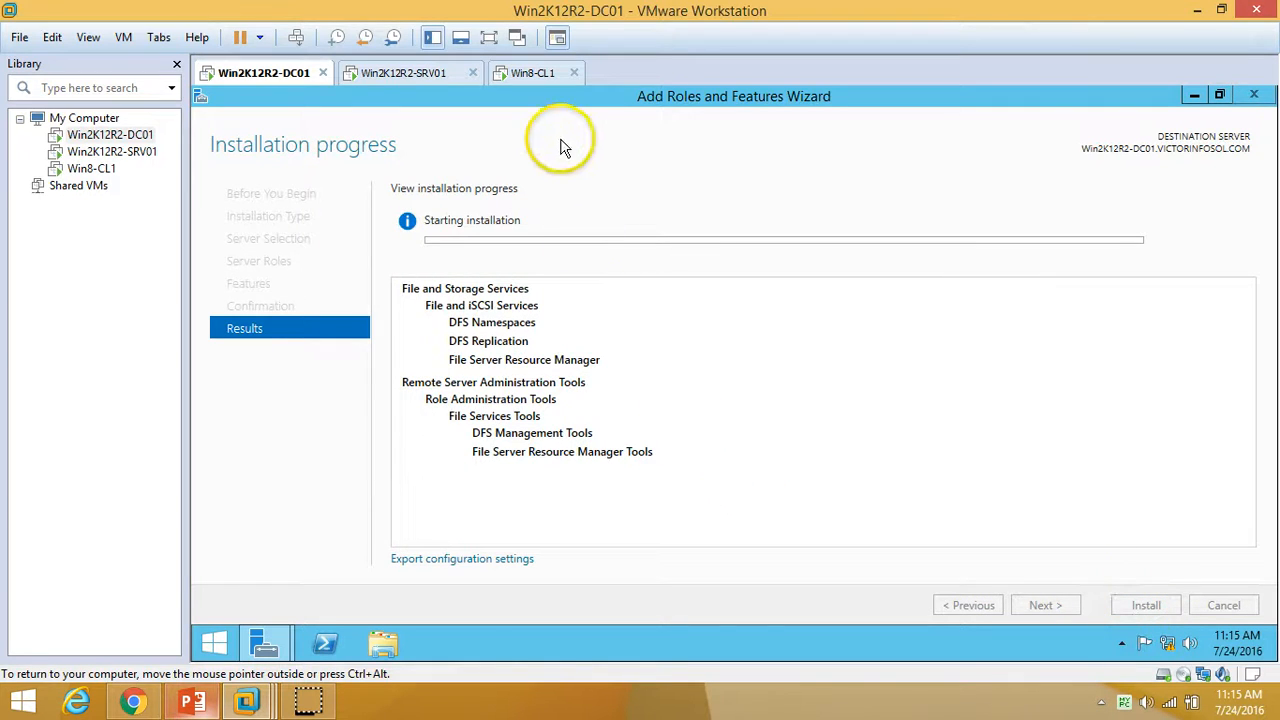
click(387, 78)
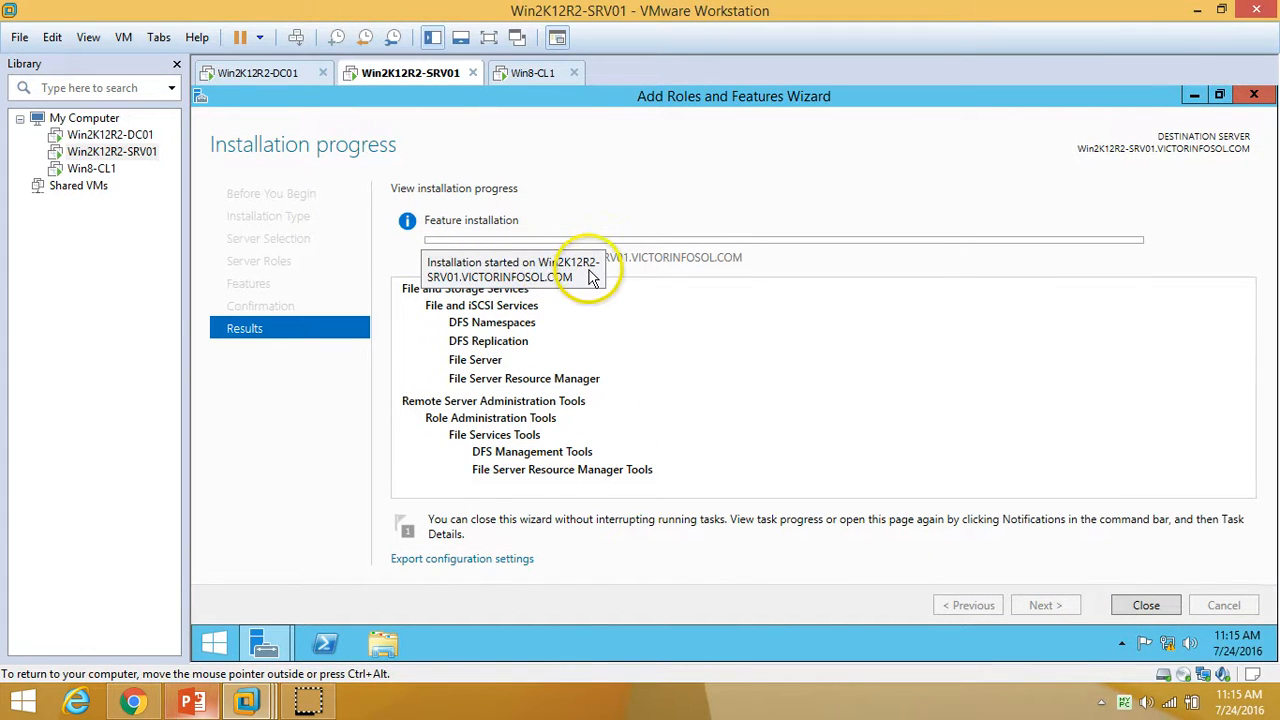
click(295, 74)
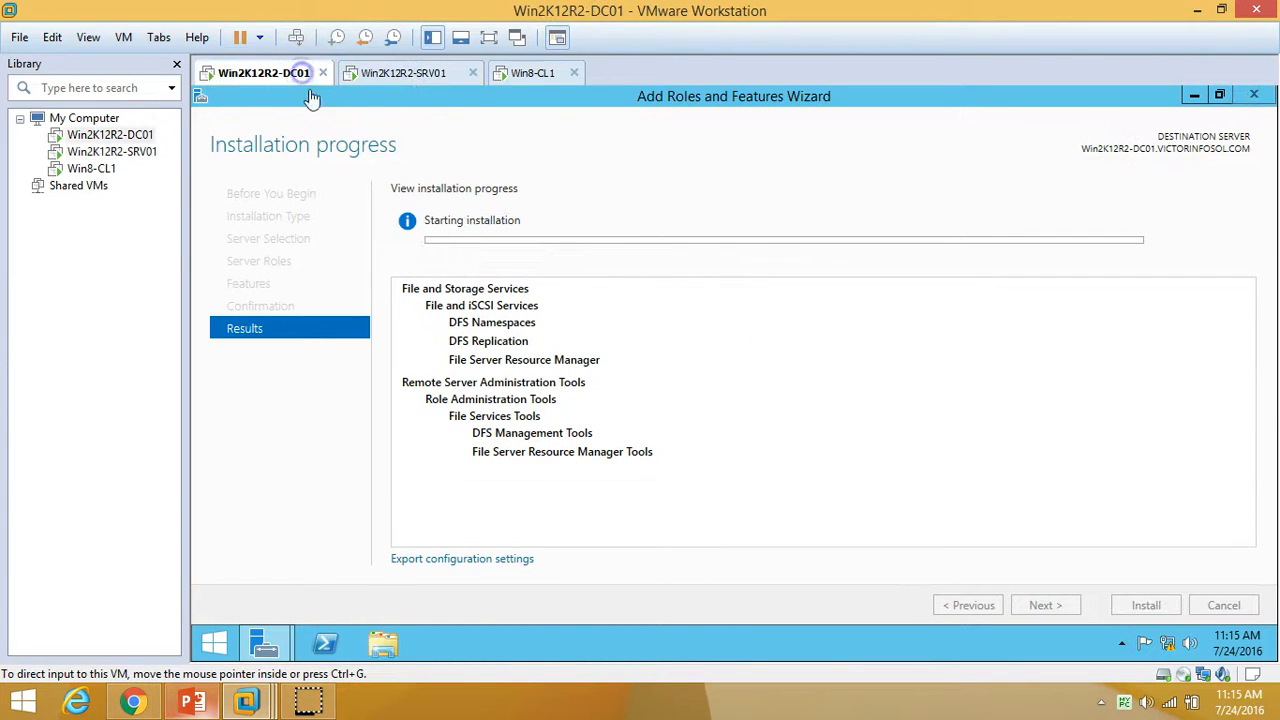
Close the role installation wizard on Win2K12R2-SRV01 and check the installation progress on Win2K12R2-DC01.
click(388, 76)
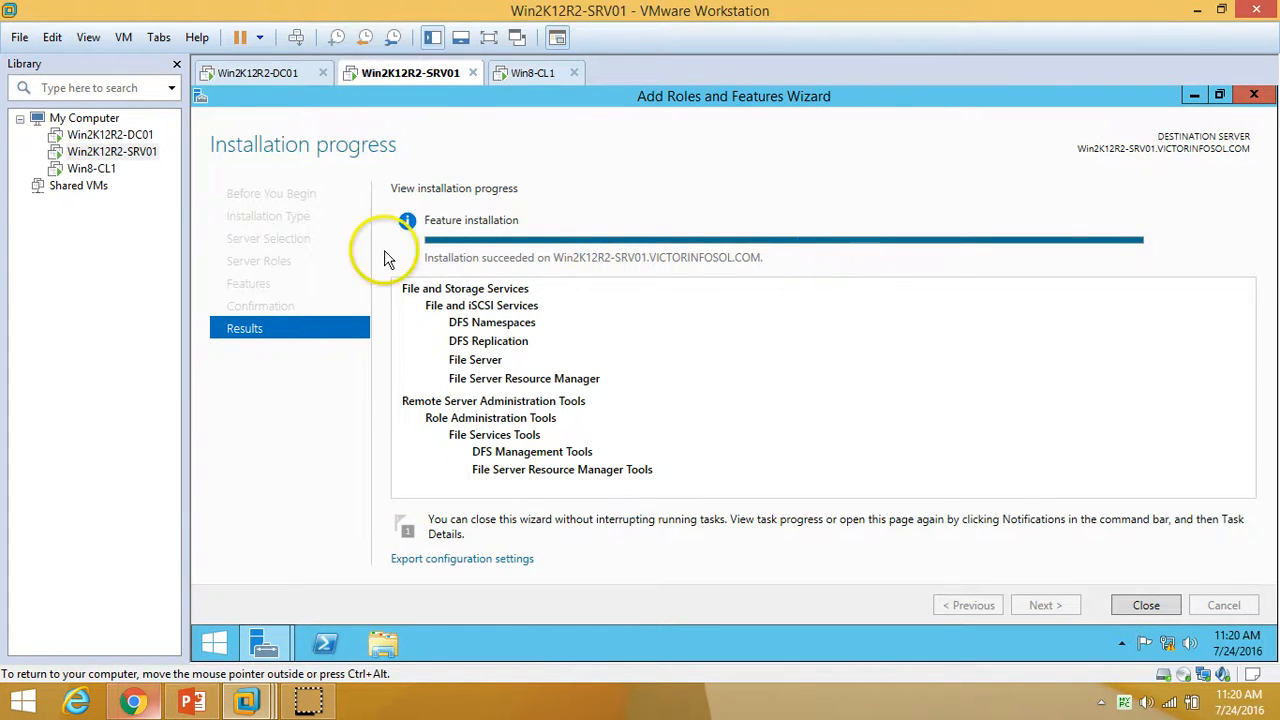
click(1145, 603)
click(245, 74)
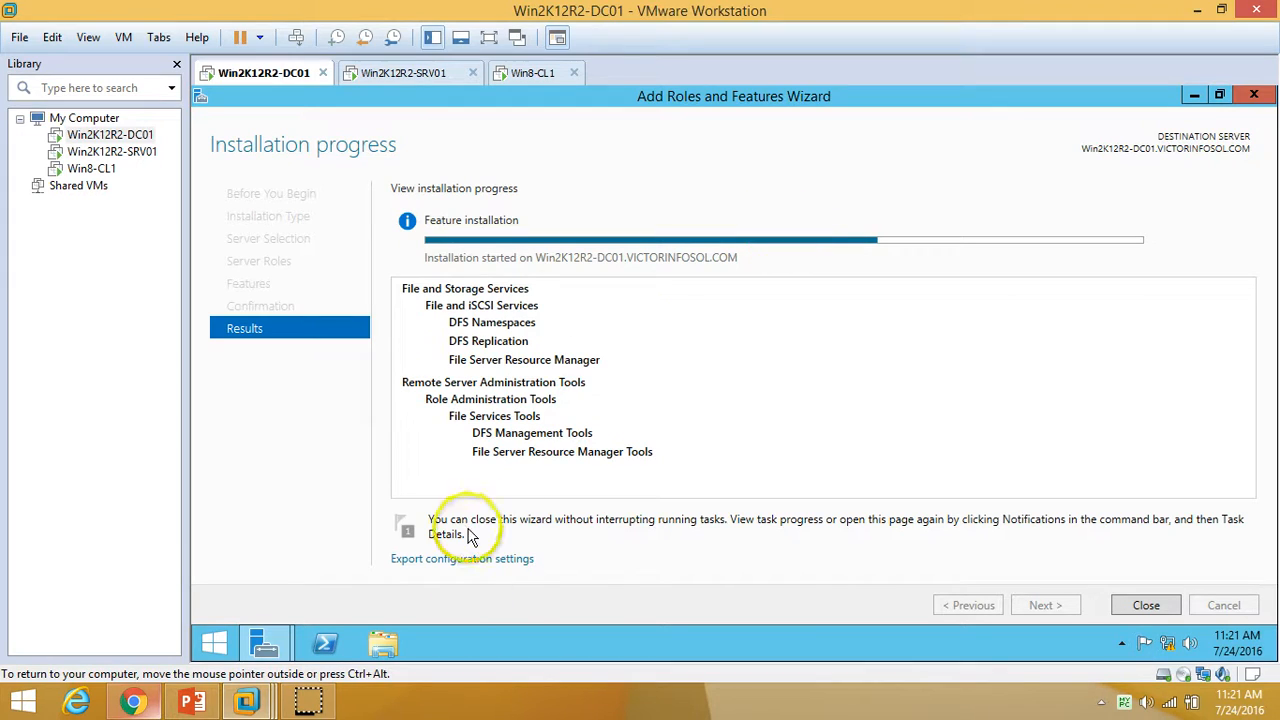
Review the DFS task list in the PowerPoint slide show, and open DFS Management maximized on Win2K12R2-SRV01.
click(190, 703)
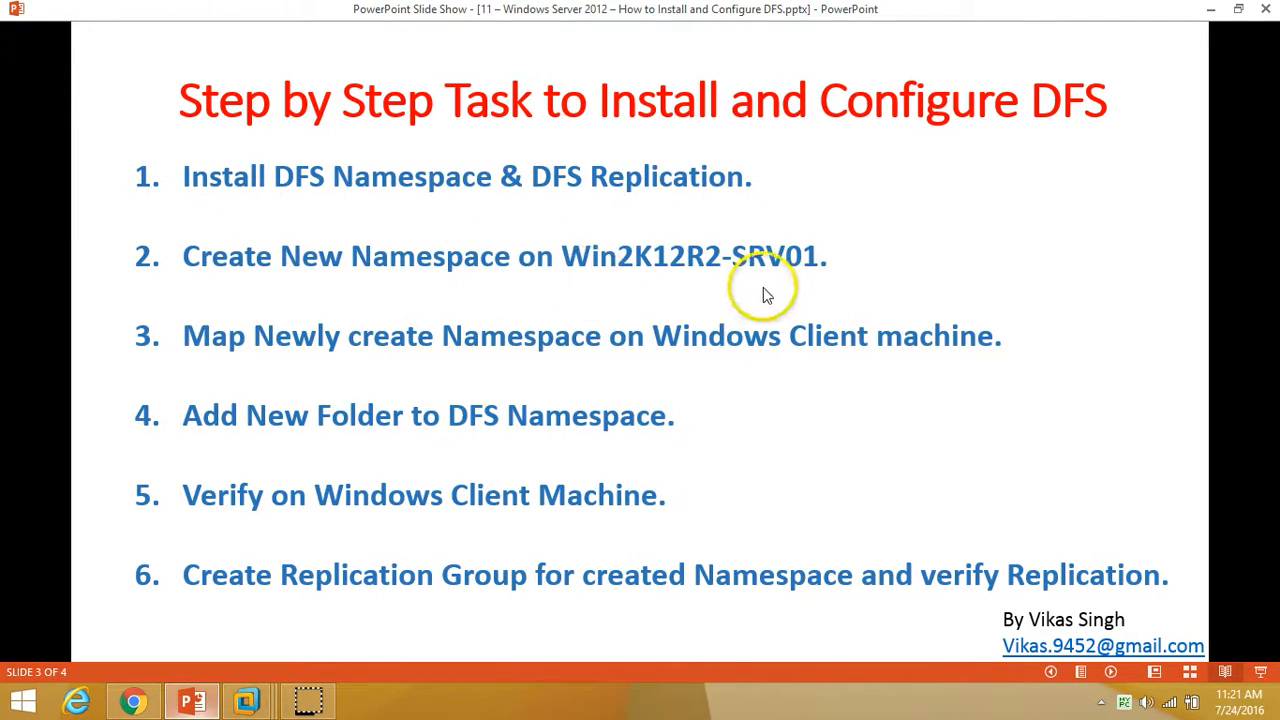
click(193, 702)
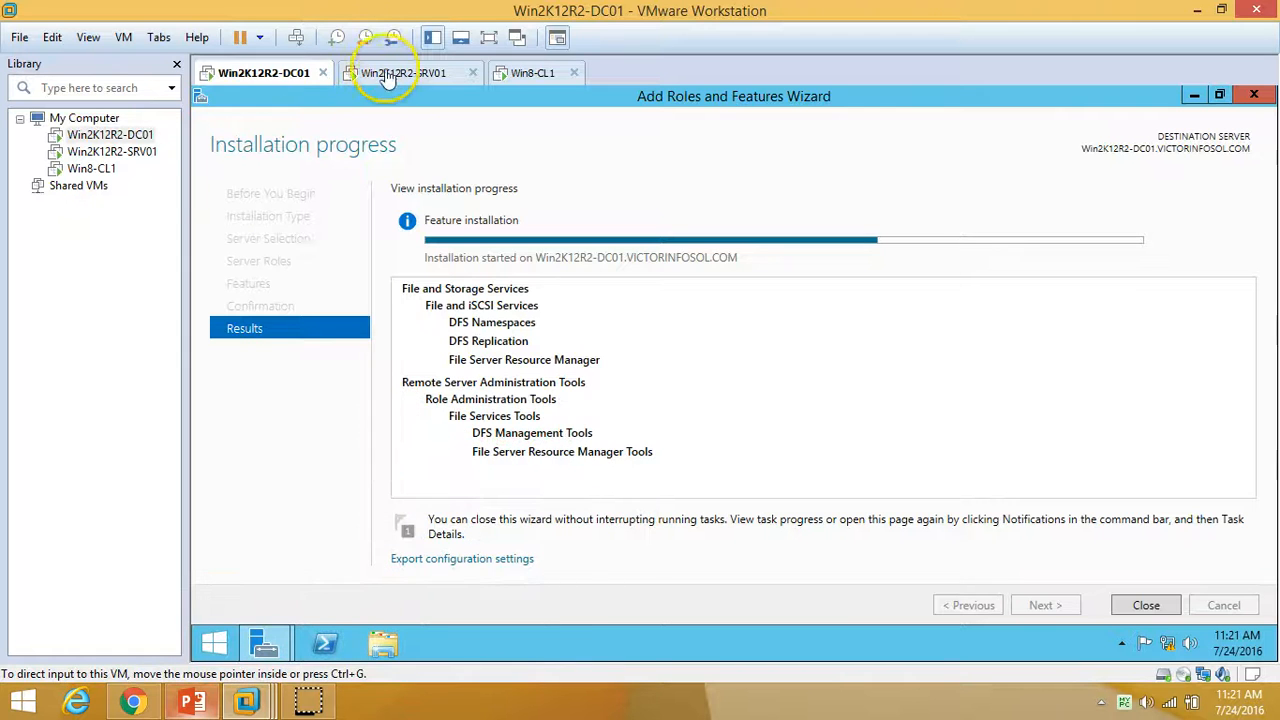
click(388, 74)
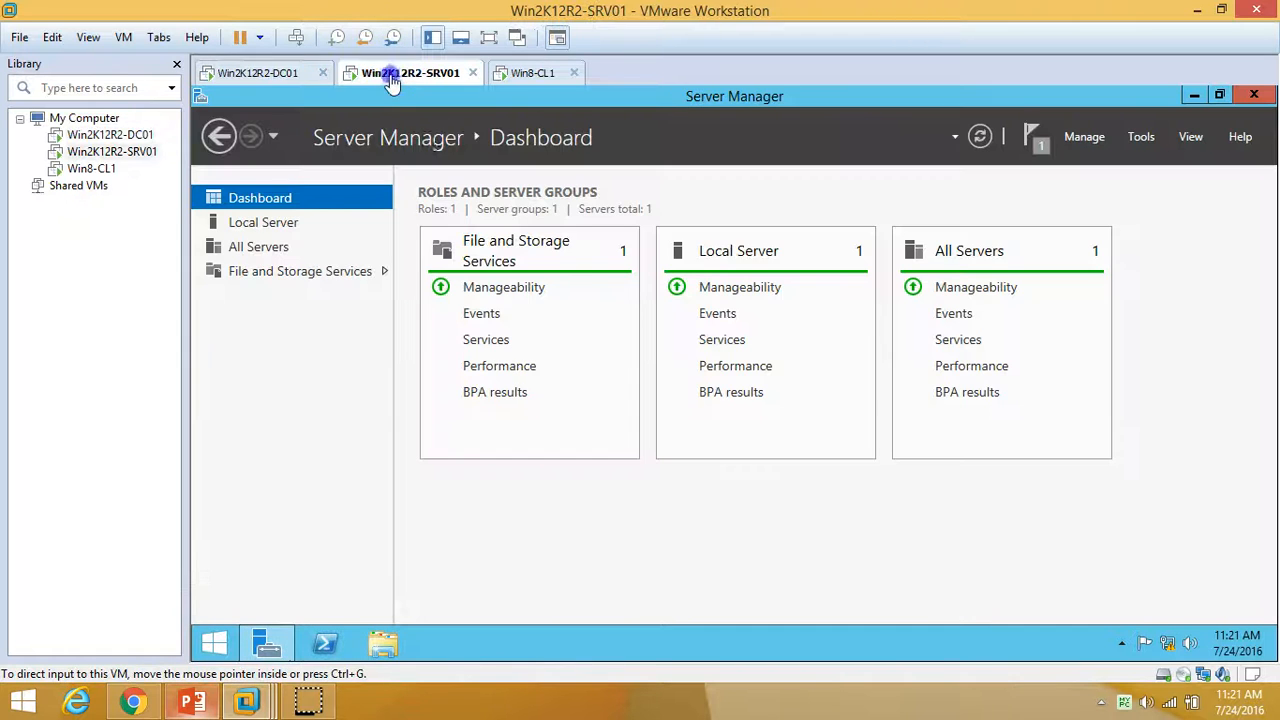
click(1142, 140)
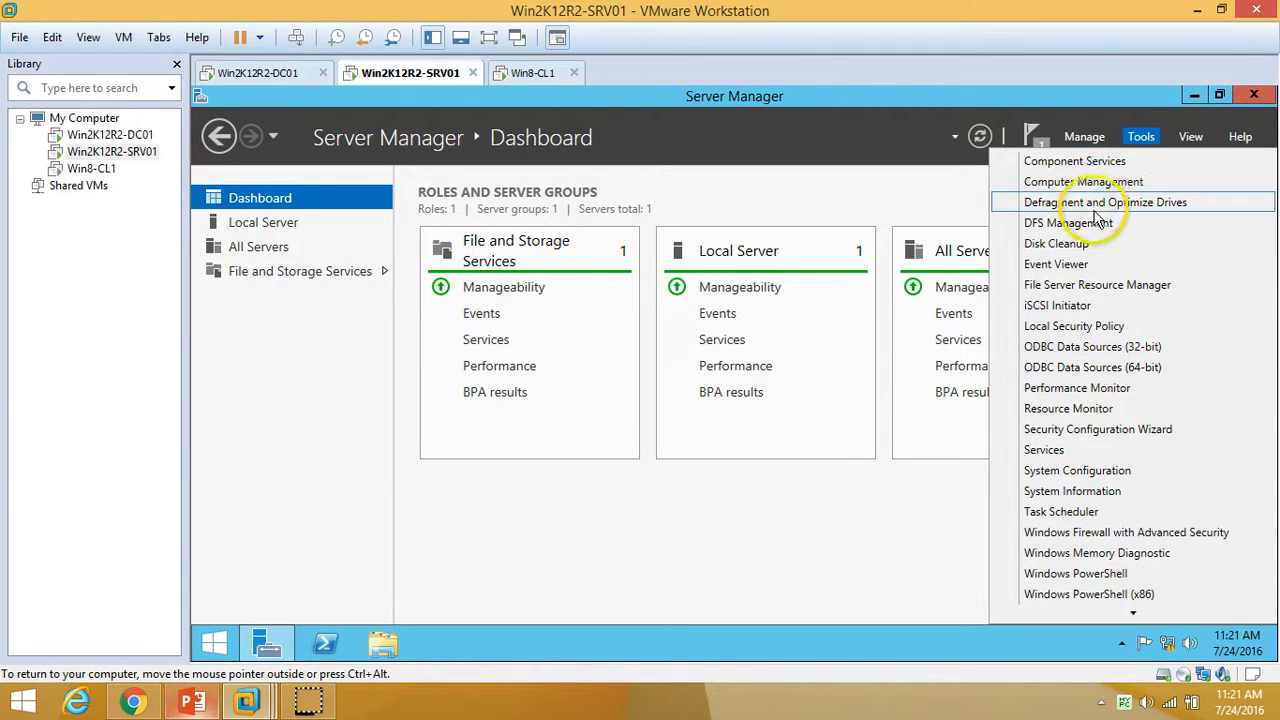
click(1098, 226)
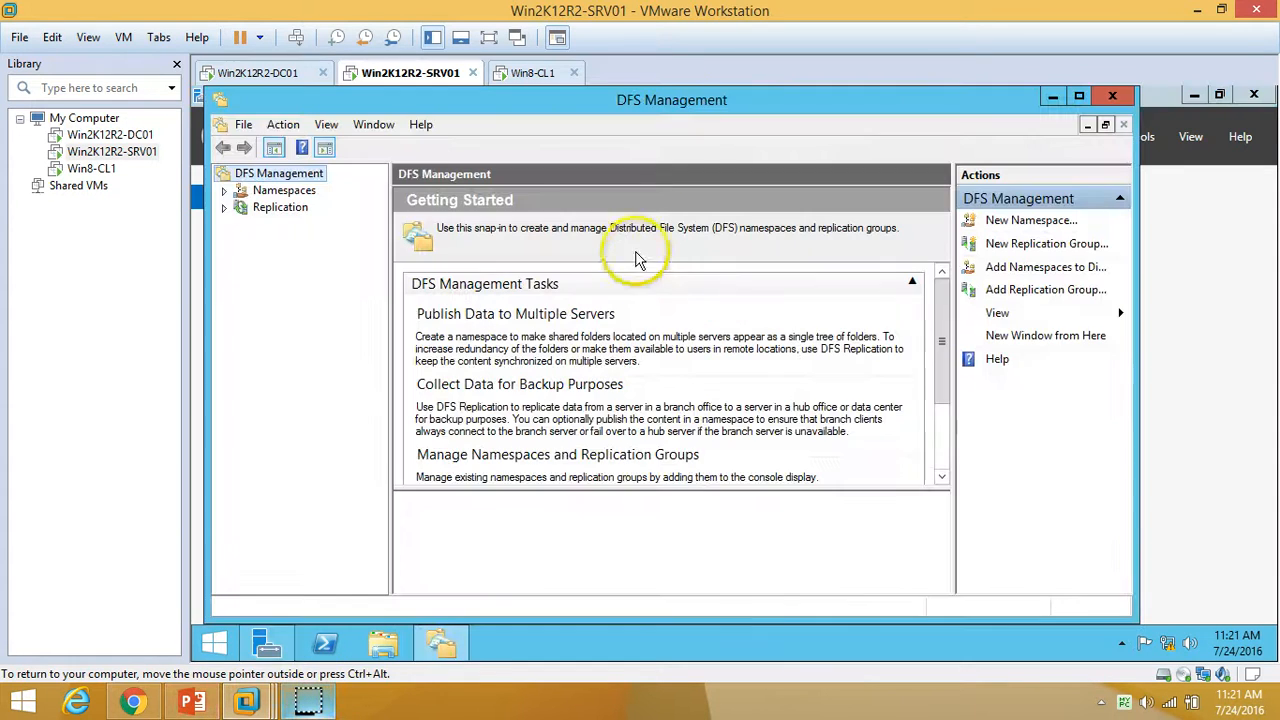
double_click(686, 106)
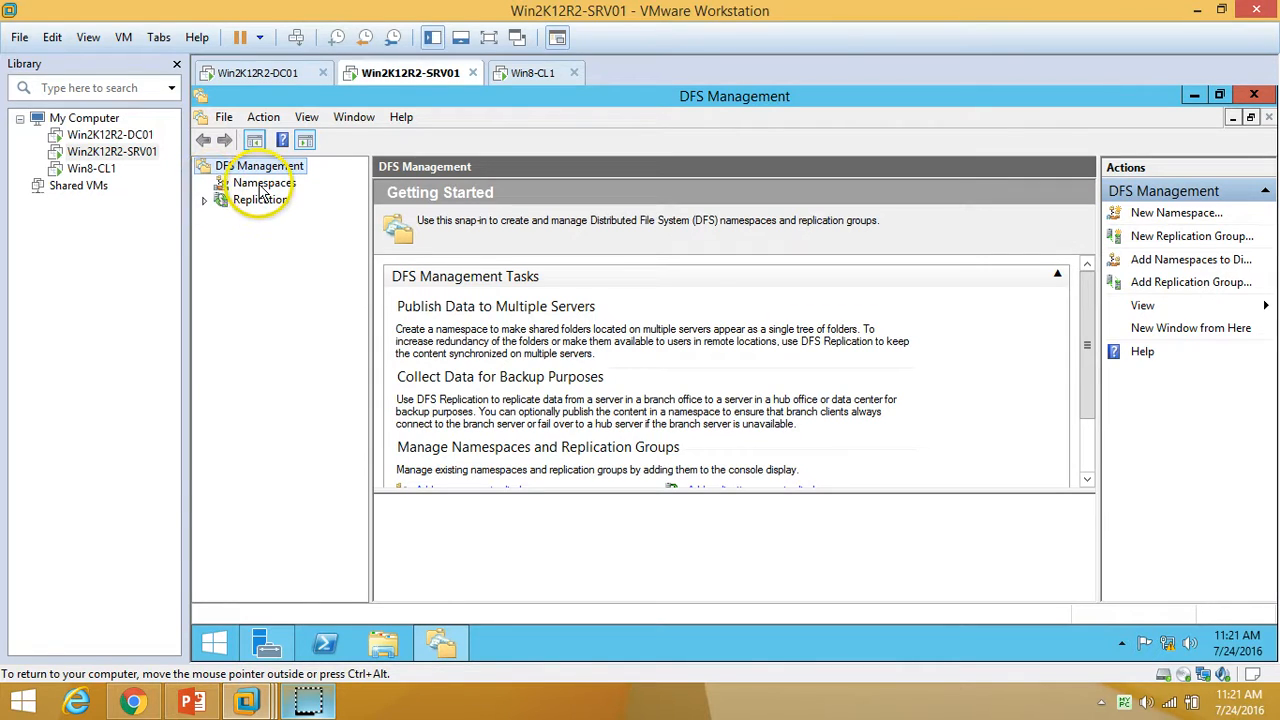
Start a new namespace in DFS Management and select WIN2K12R2-SRV01 as its namespace server.
click(263, 186)
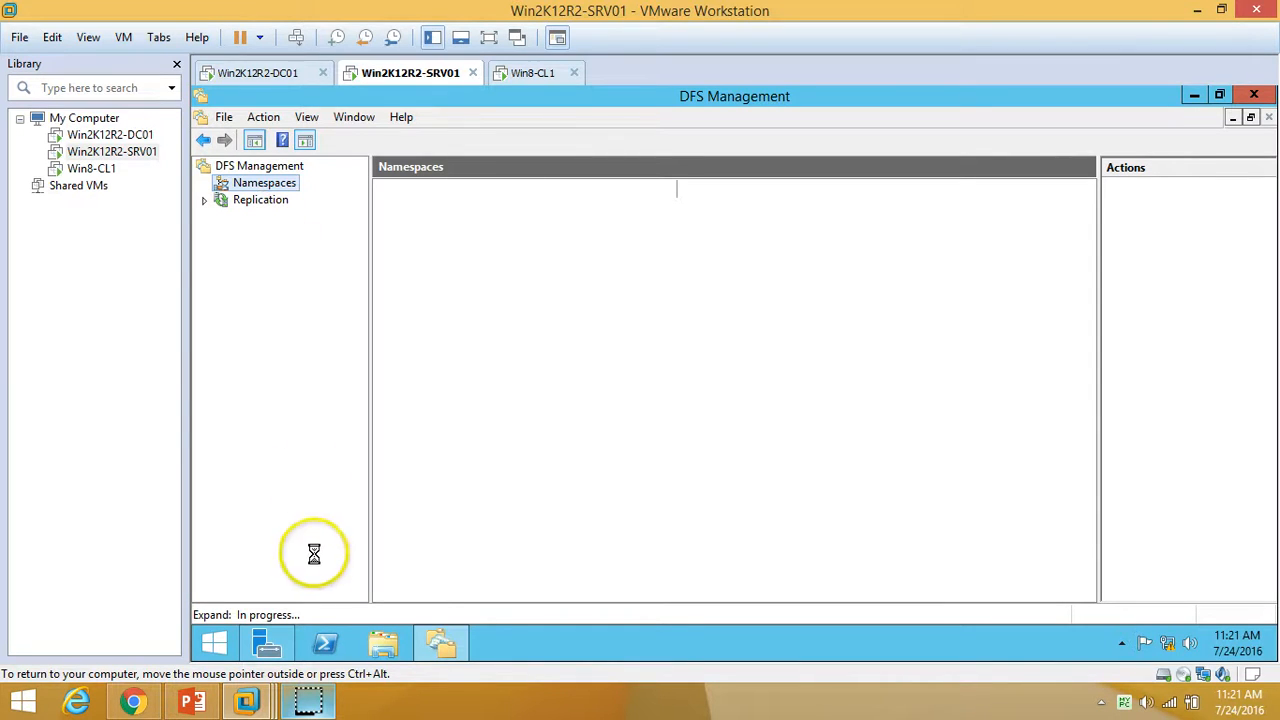
right_click(279, 187)
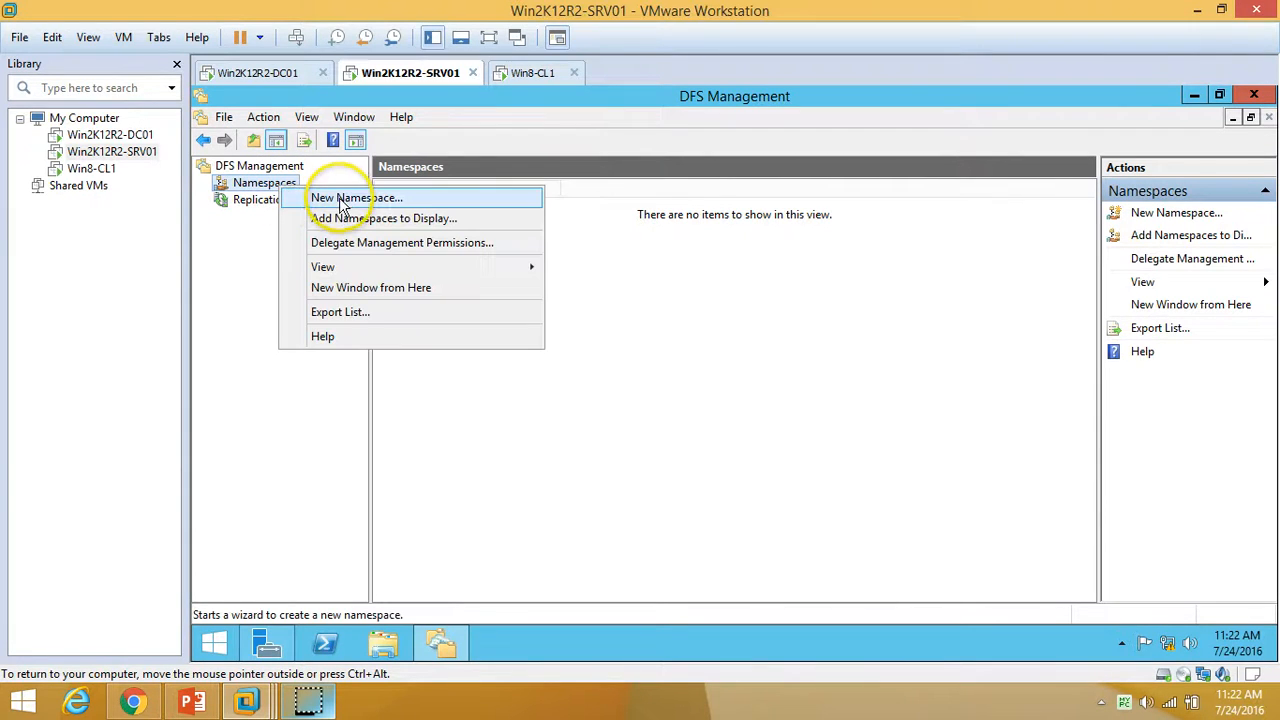
click(274, 186)
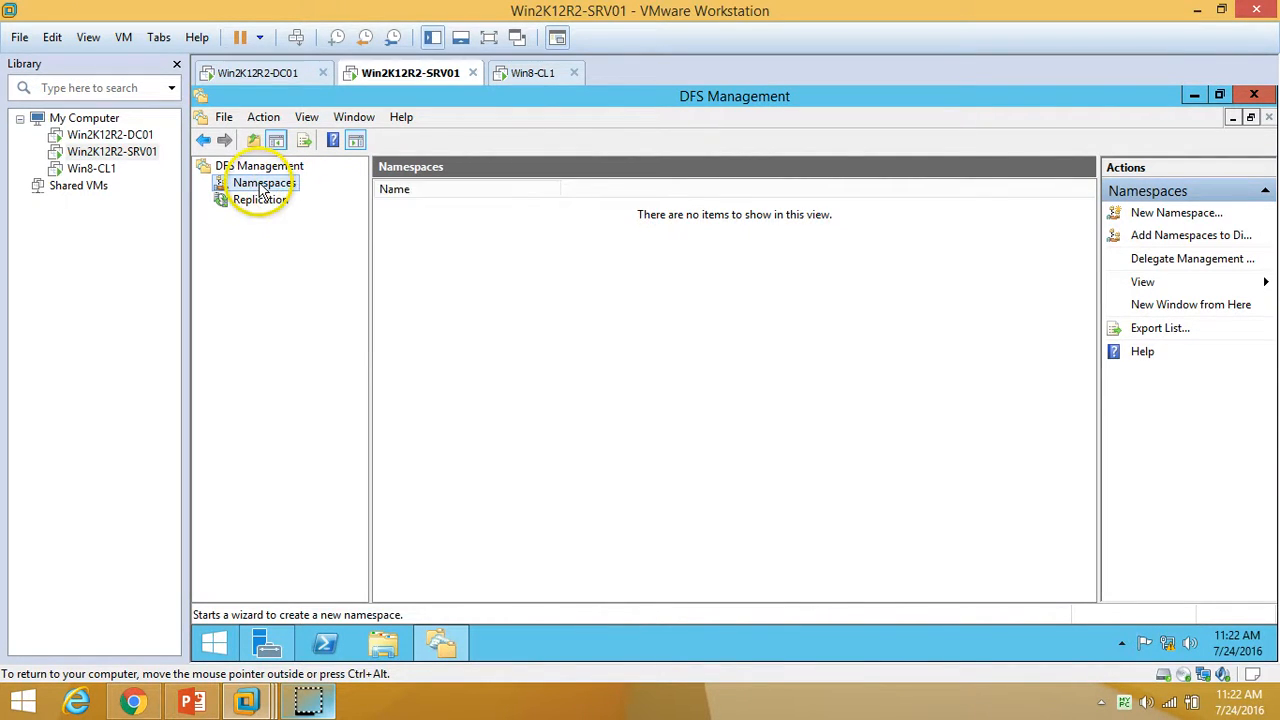
right_click(259, 186)
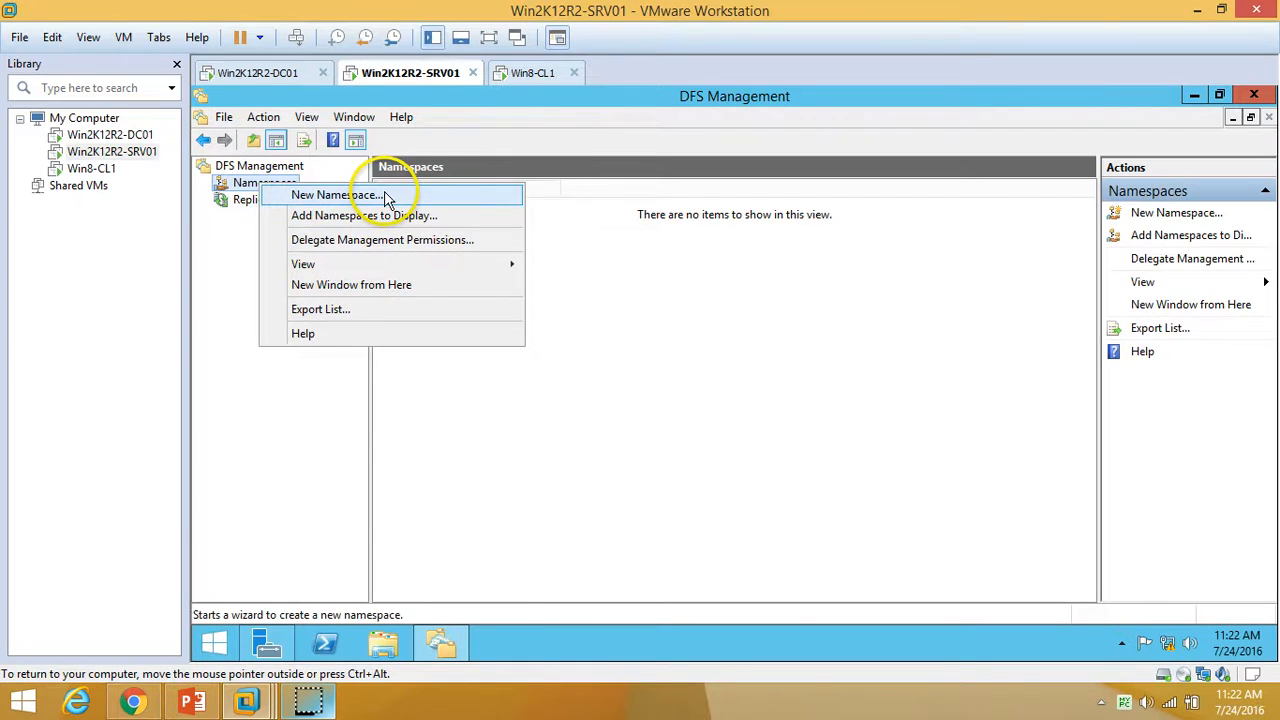
click(418, 199)
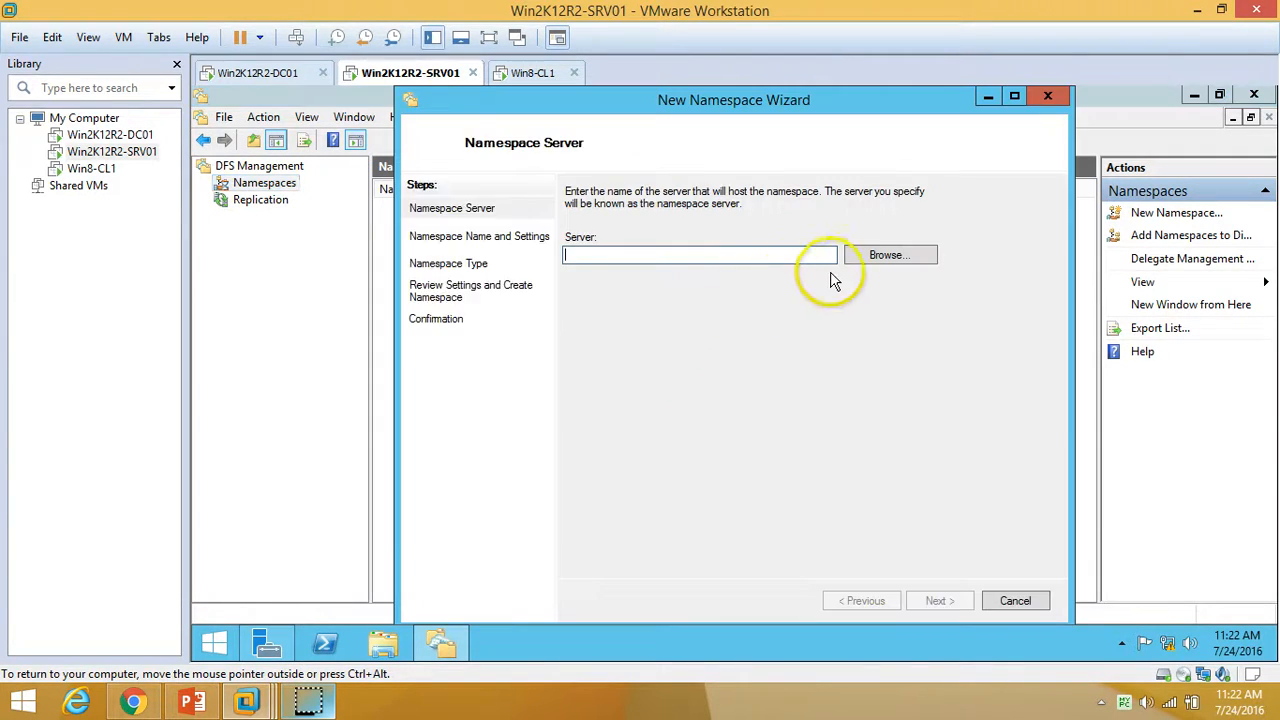
click(885, 266)
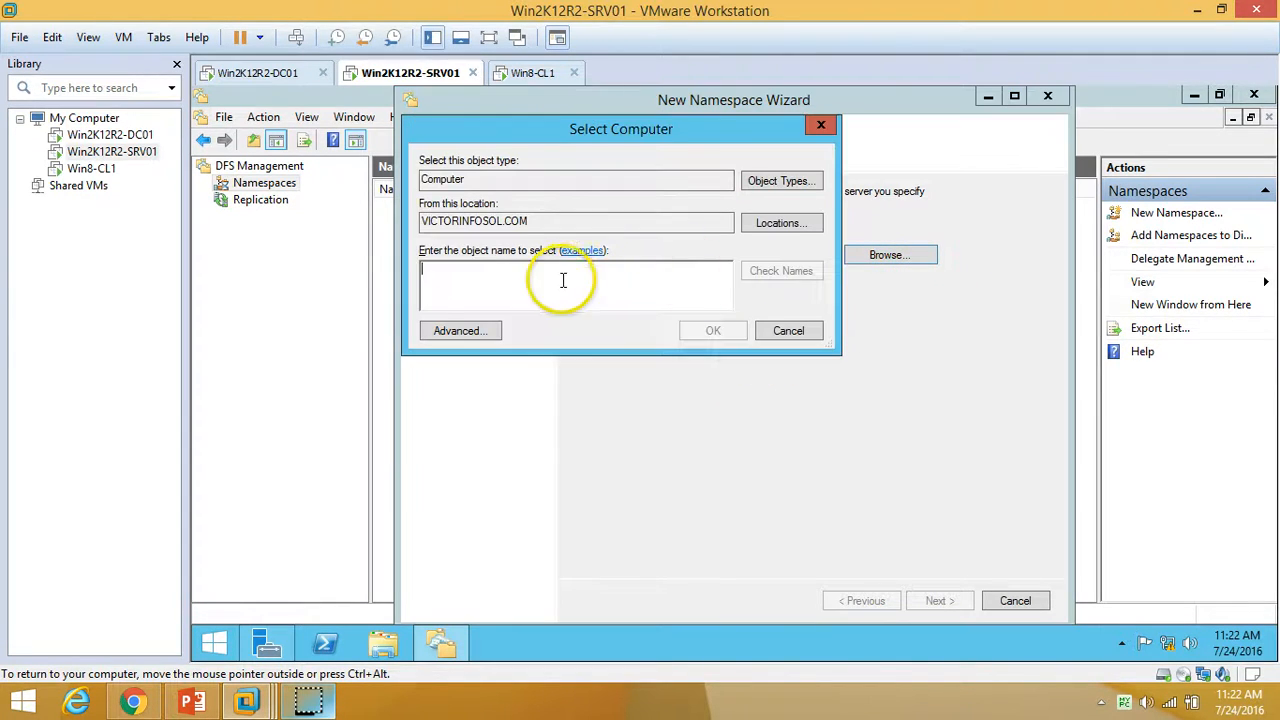
text(s)
key(BackSpace)
text(win2k12r2)
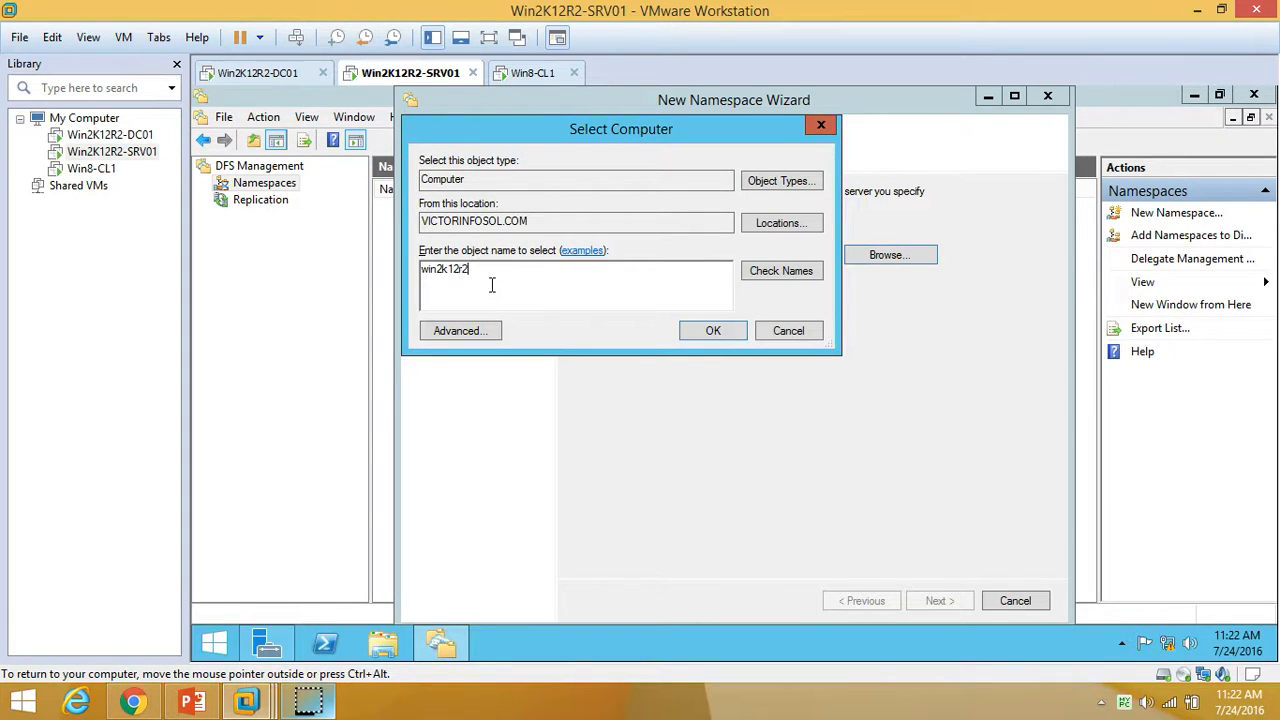
text(-srv01)
click(778, 272)
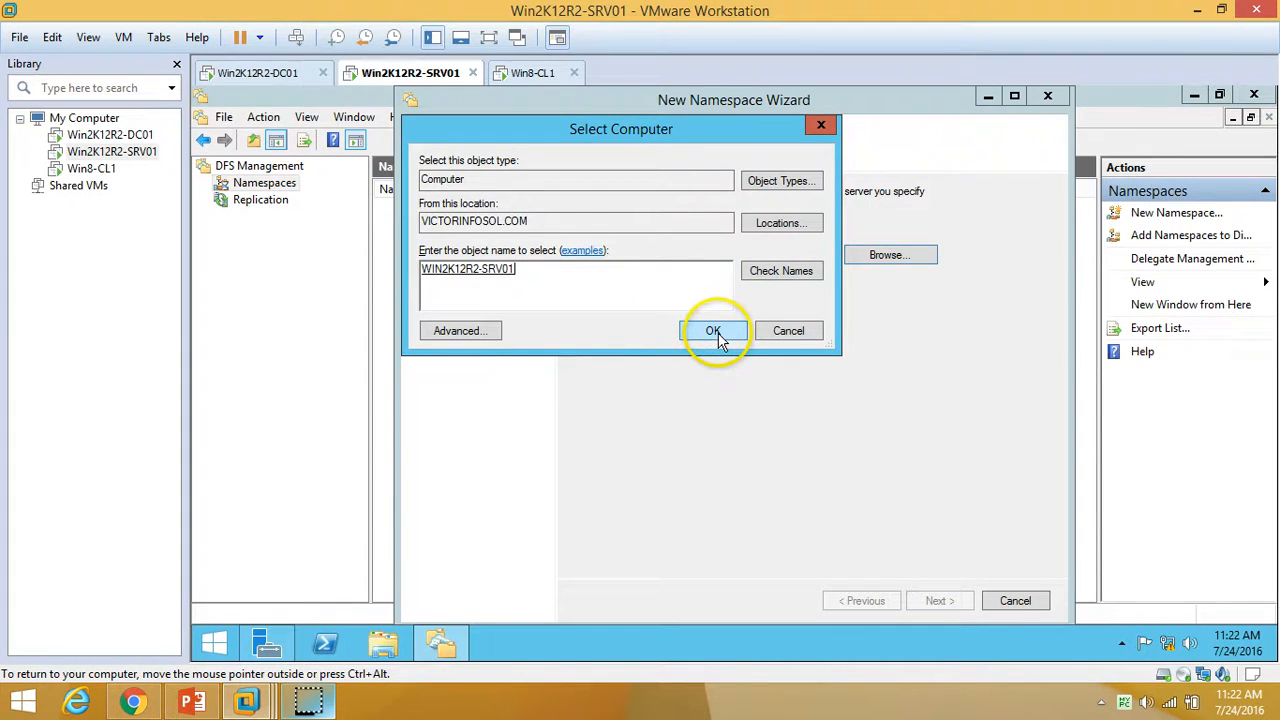
click(713, 331)
drag(660, 253, 531, 271)
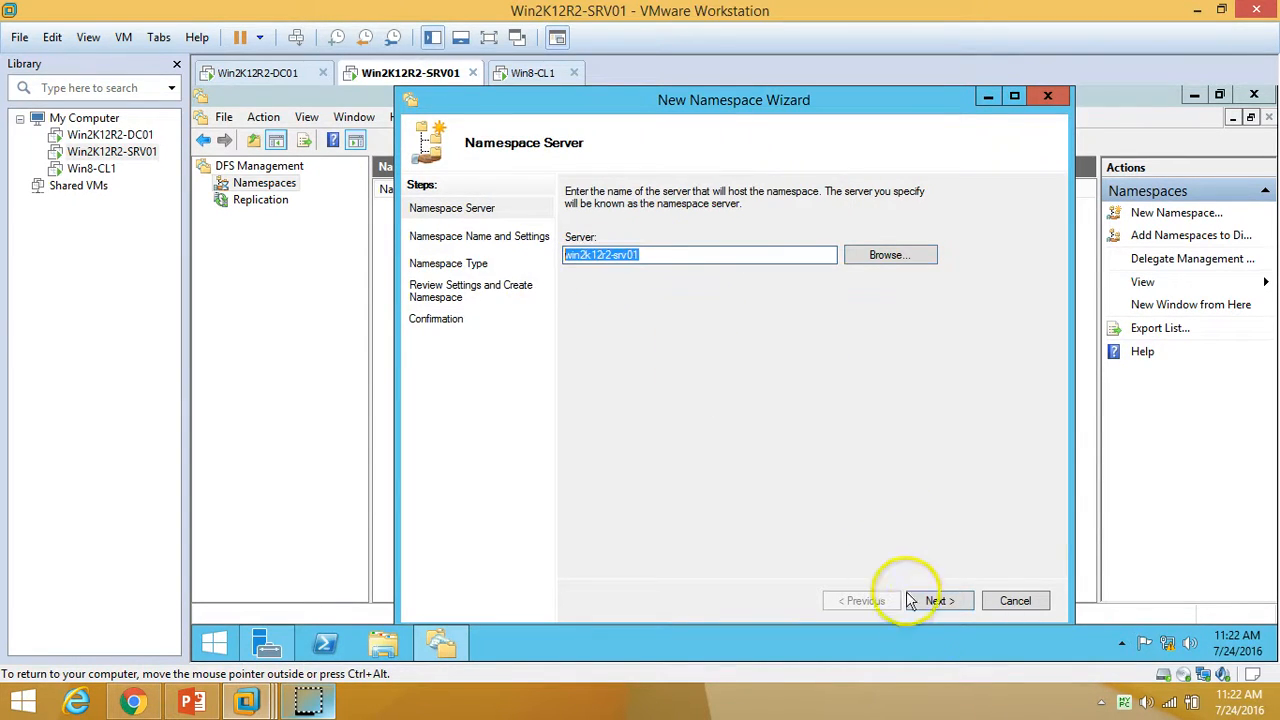
click(940, 601)
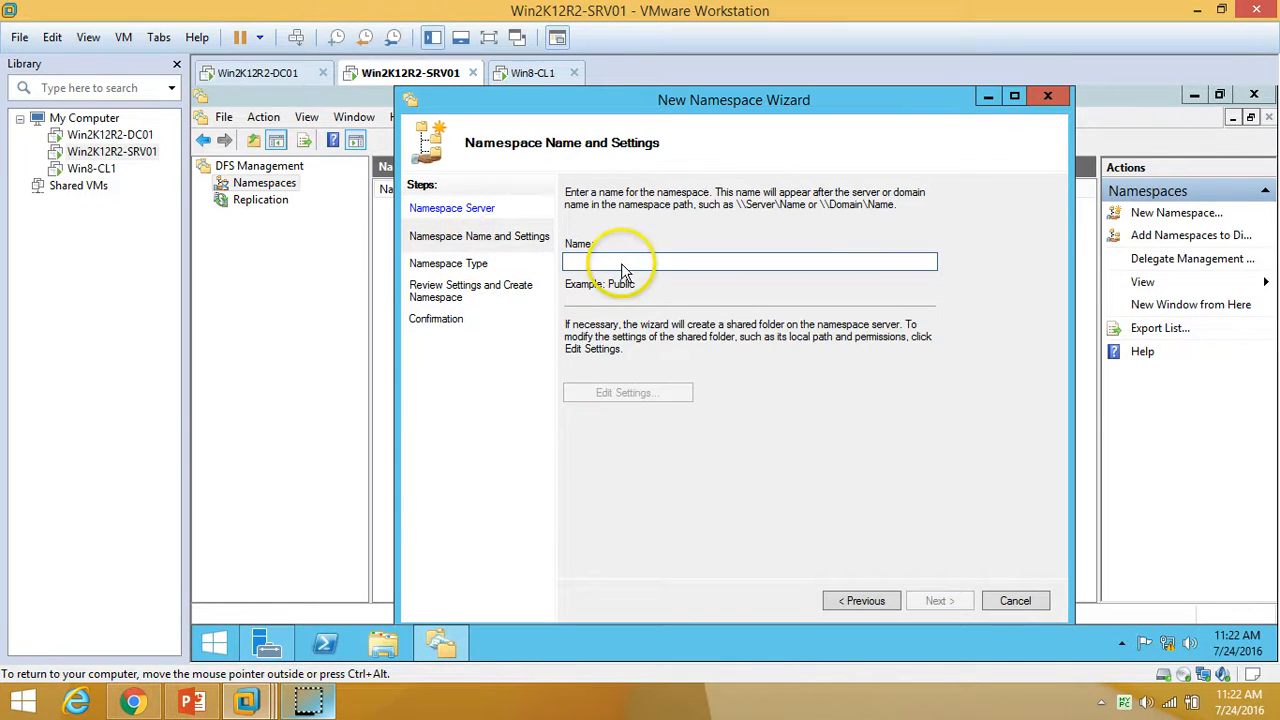
Name the namespace PublicShare and accept C:\DFSRoots\PublicShare with full administrator access and read and write permissions for other users.
text(PublicShare)
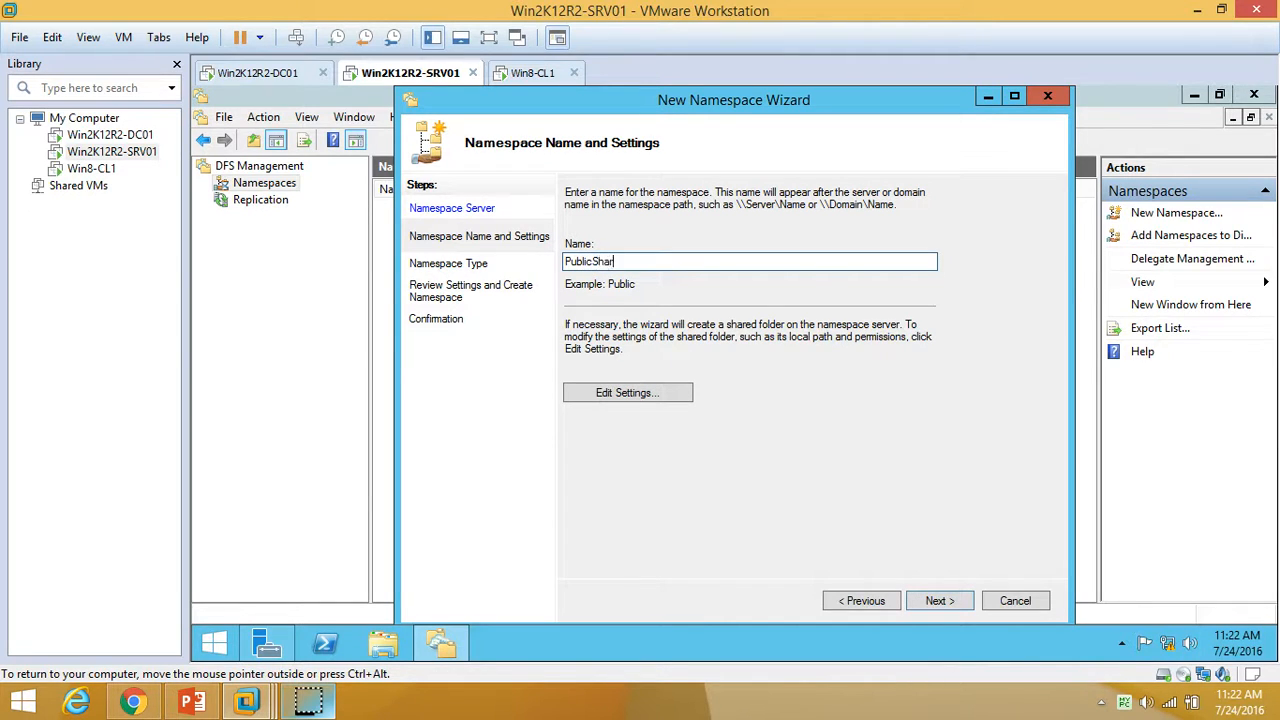
click(628, 393)
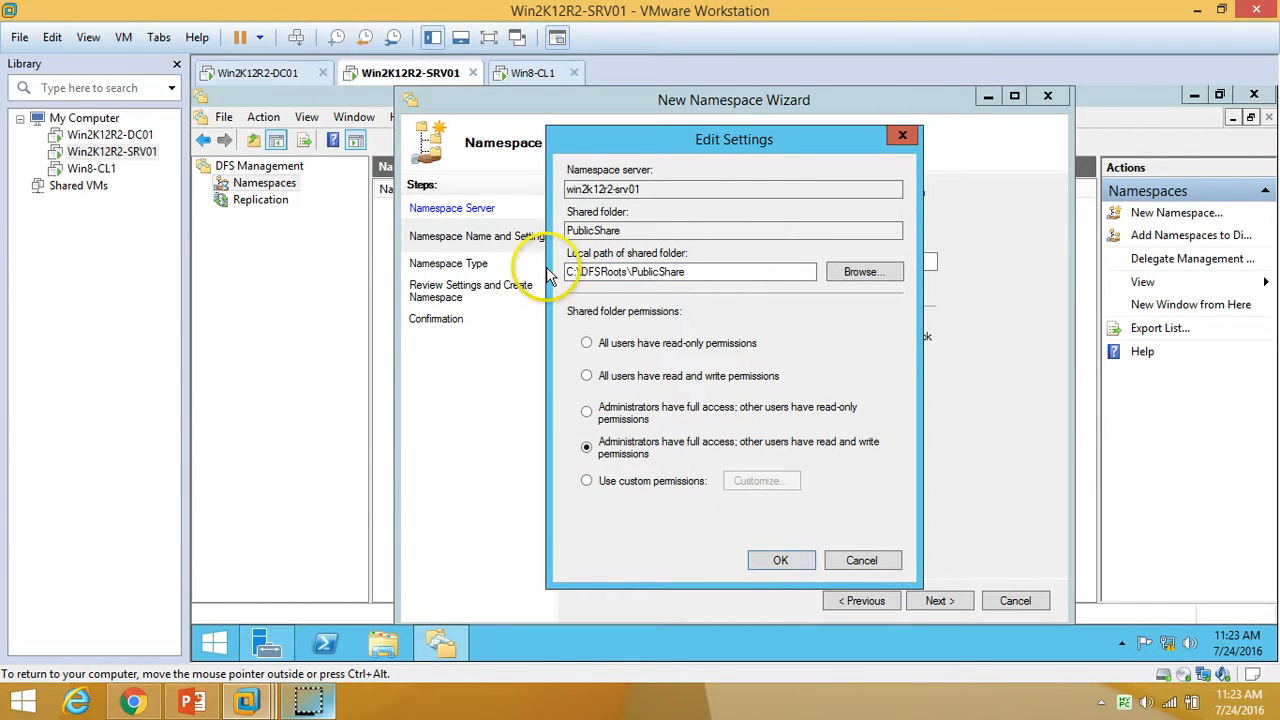
drag(714, 274, 531, 287)
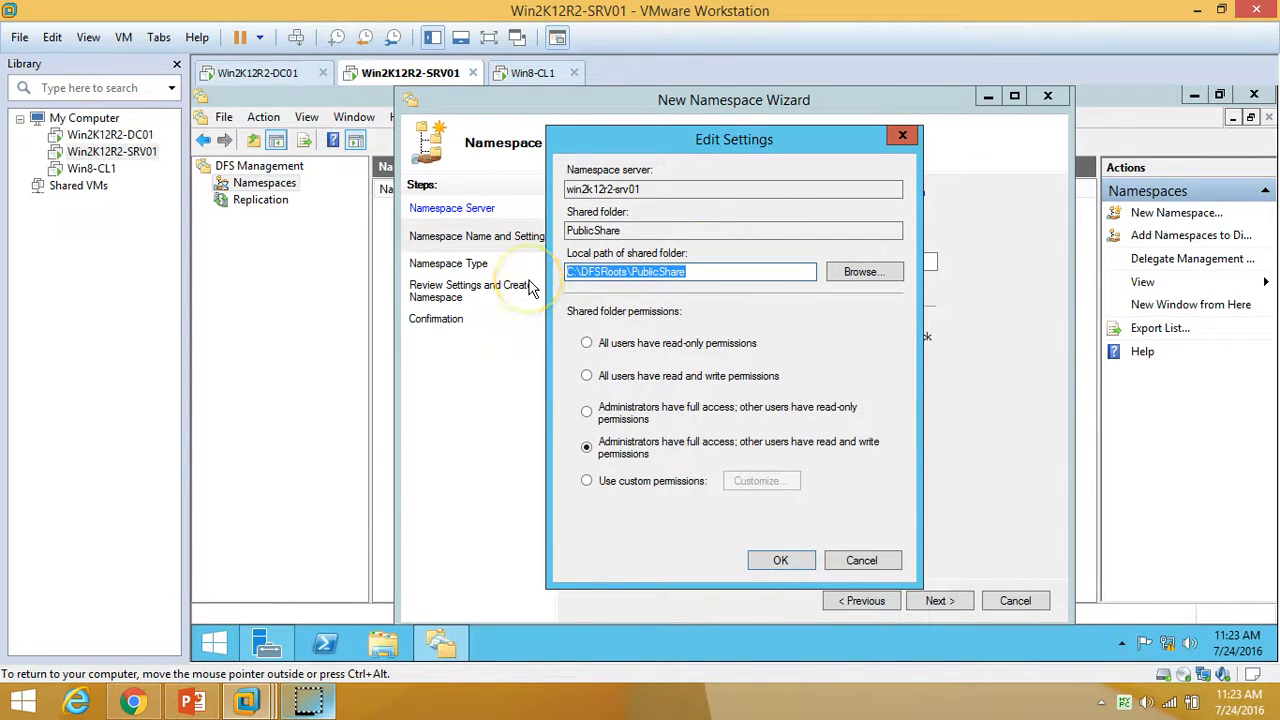
click(583, 274)
drag(708, 271, 540, 281)
click(781, 565)
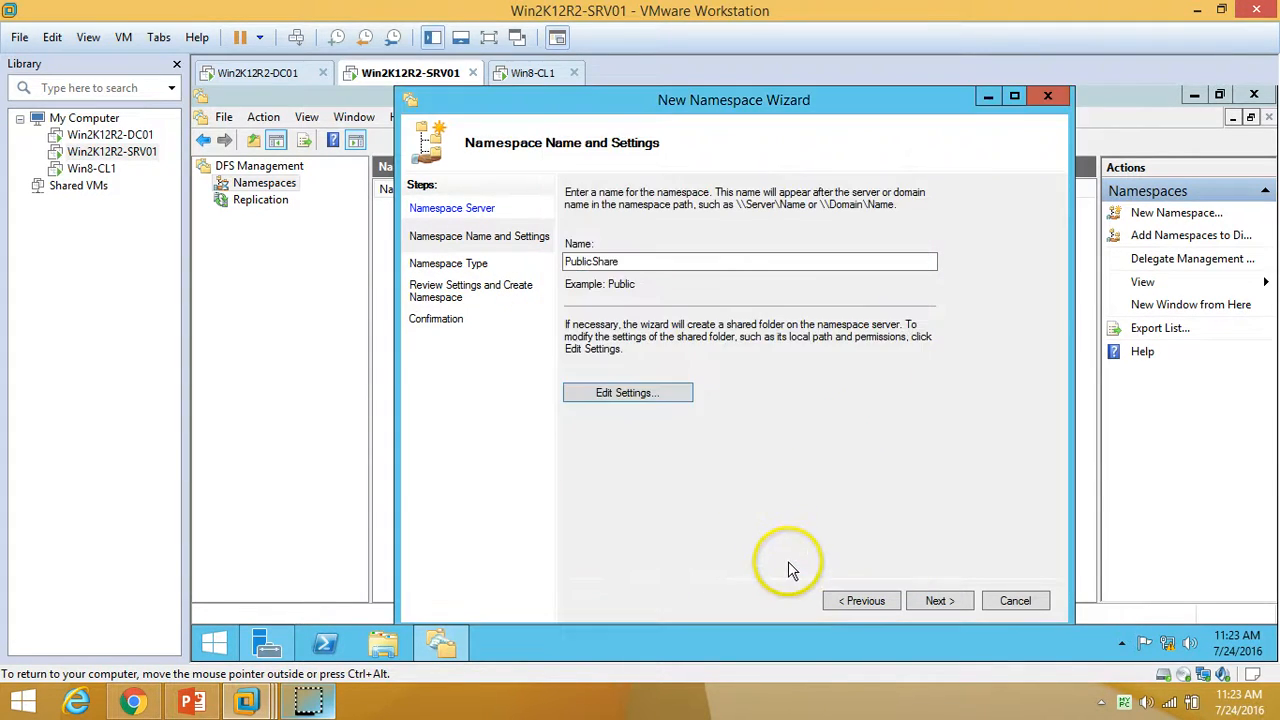
click(937, 600)
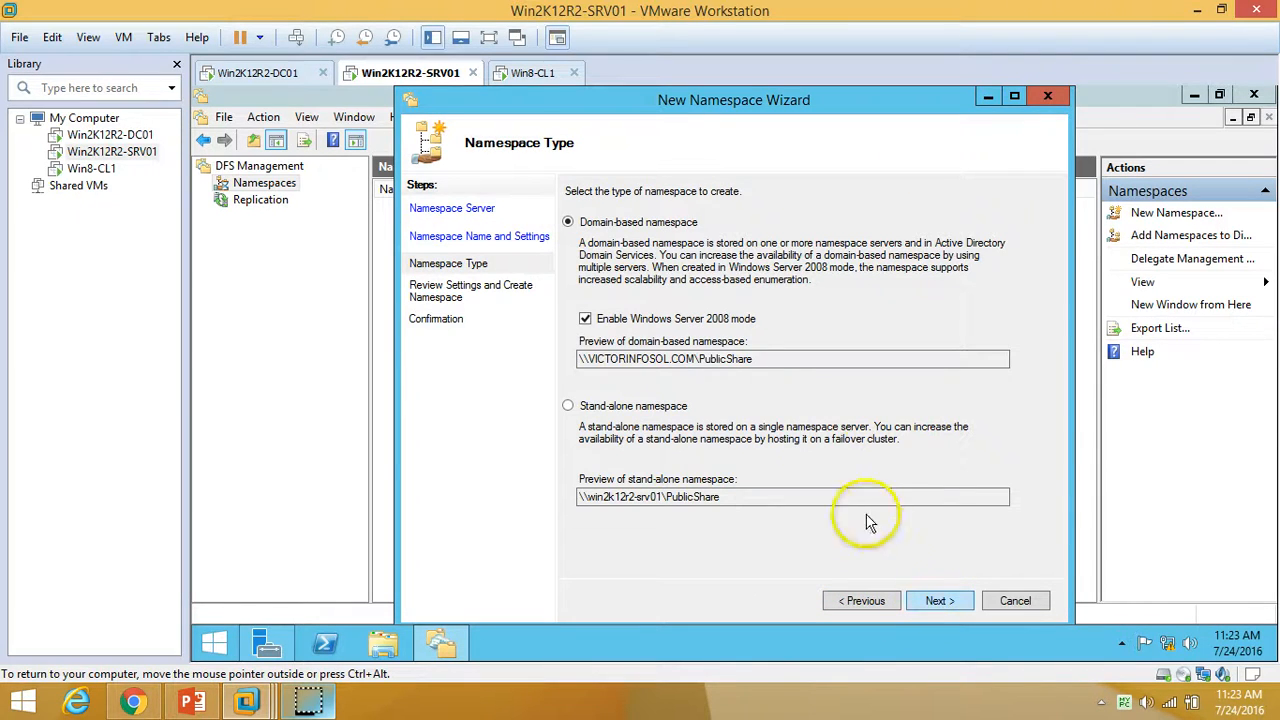
Keep the domain-based namespace type with Windows Server 2008 mode enabled, create the namespace, and close the wizard.
click(604, 321)
click(604, 321)
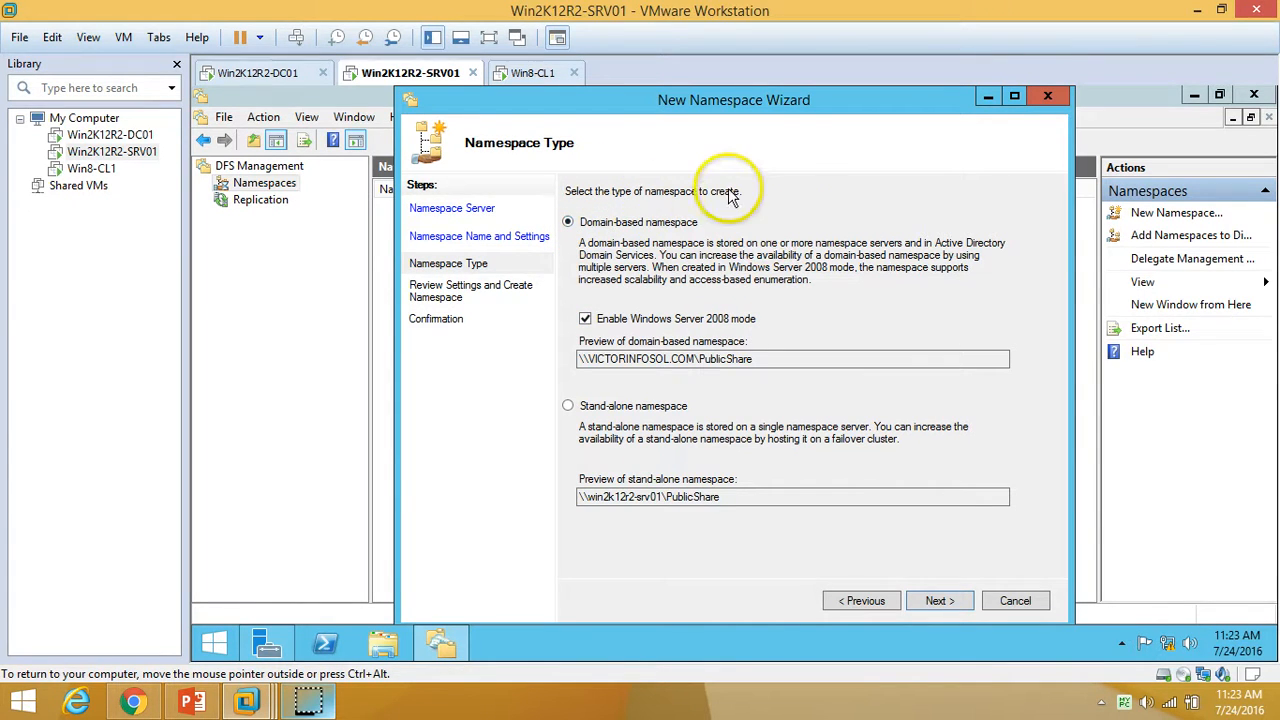
click(940, 601)
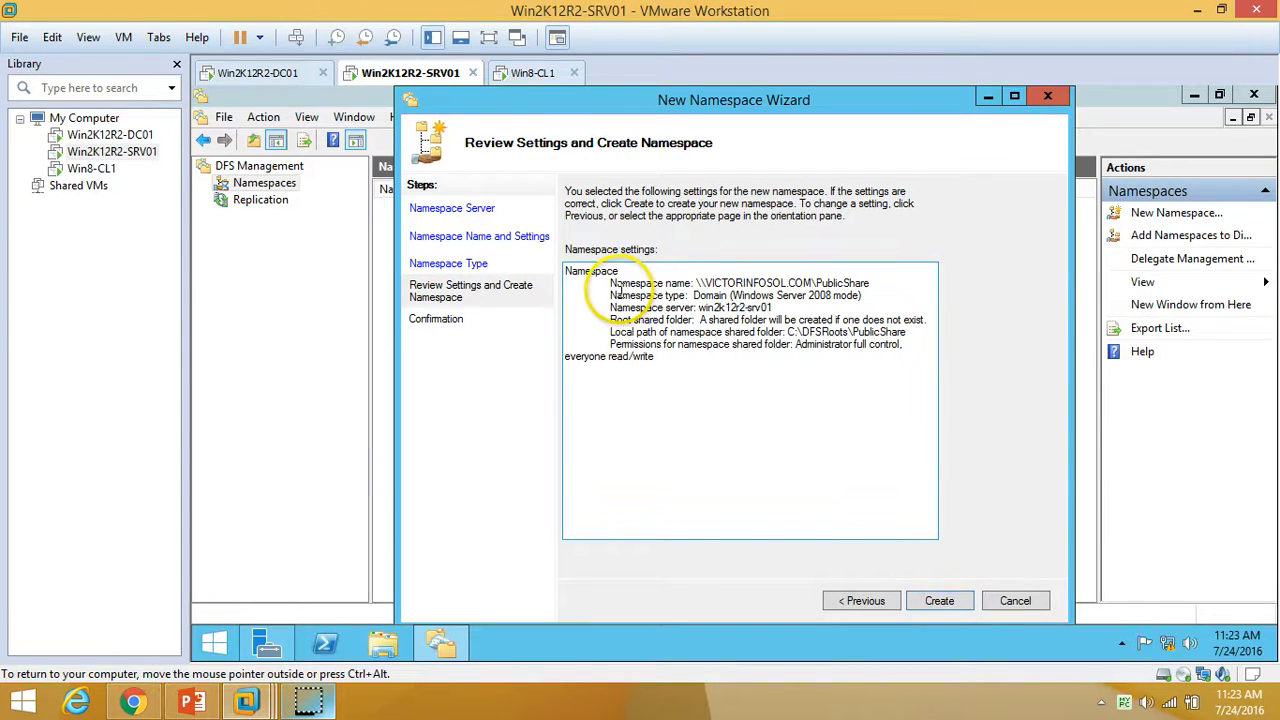
mouse_move(612, 284)
mouse_down()
mouse_move(898, 350)
mouse_move(599, 278)
mouse_up()
click(911, 356)
click(707, 346)
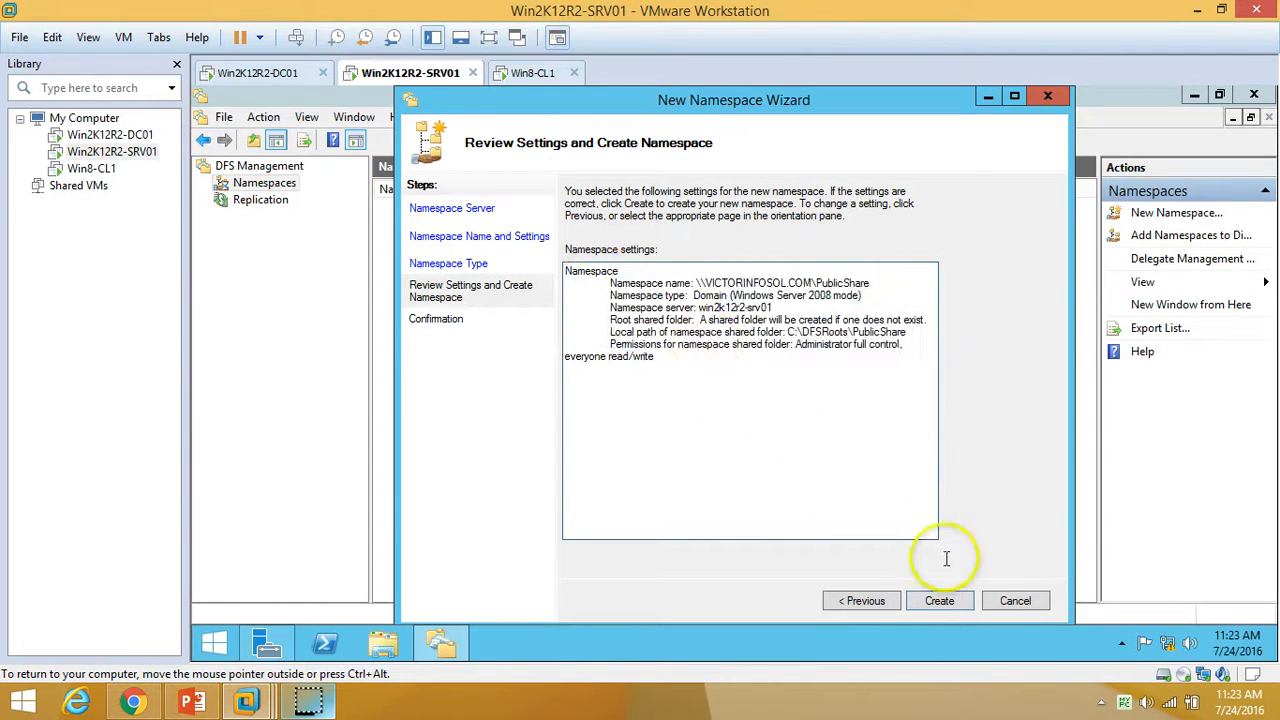
click(940, 601)
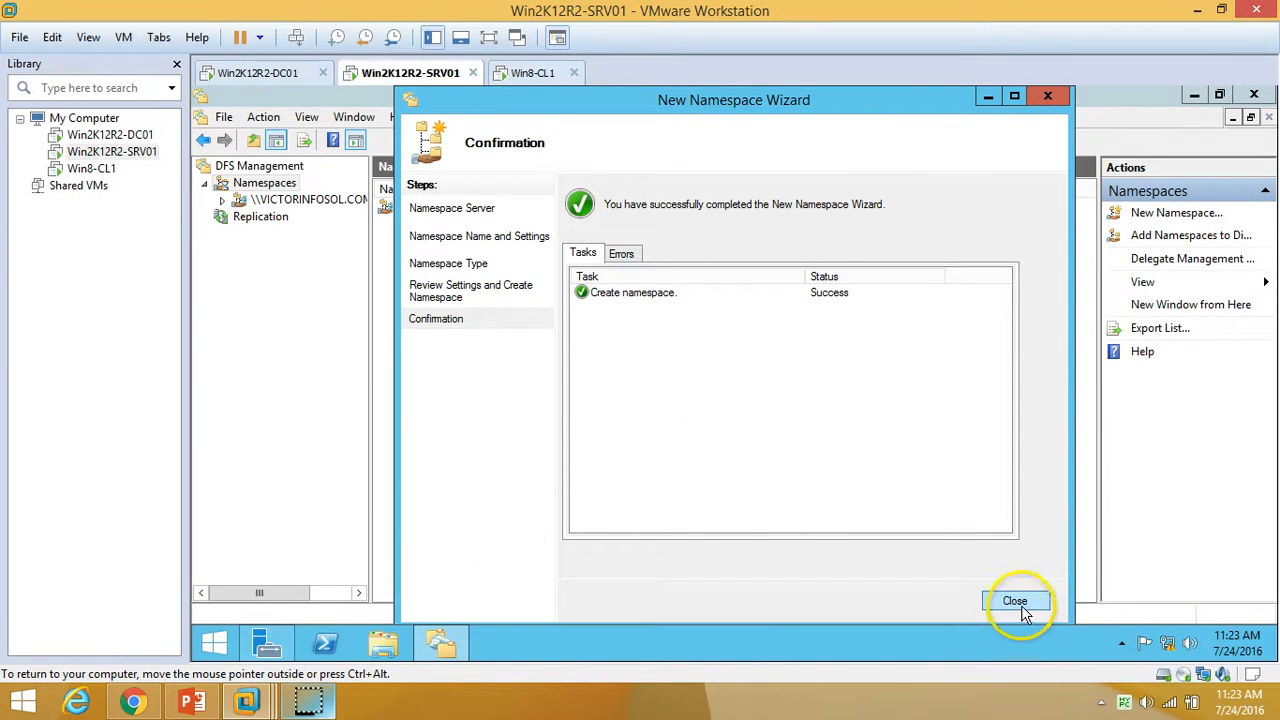
click(1015, 601)
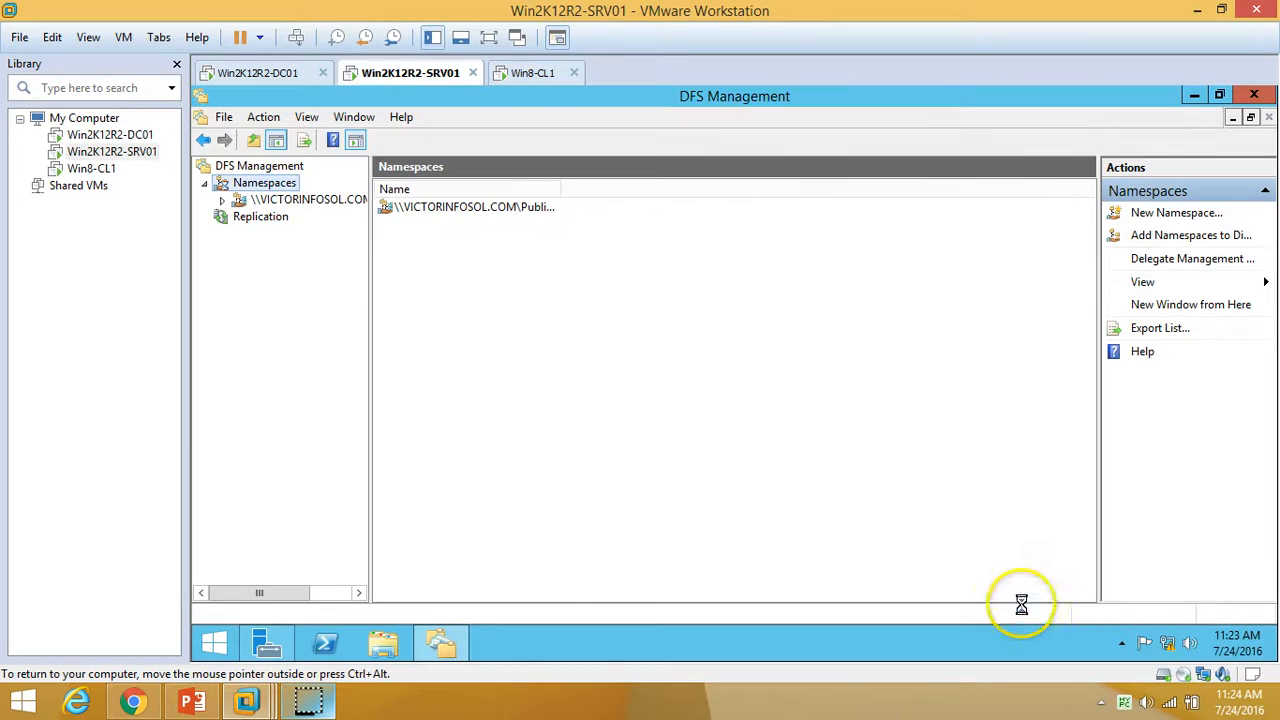
View the new PublicShare namespace in DFS Management and check the DFS task list in the PowerPoint slide show.
click(295, 201)
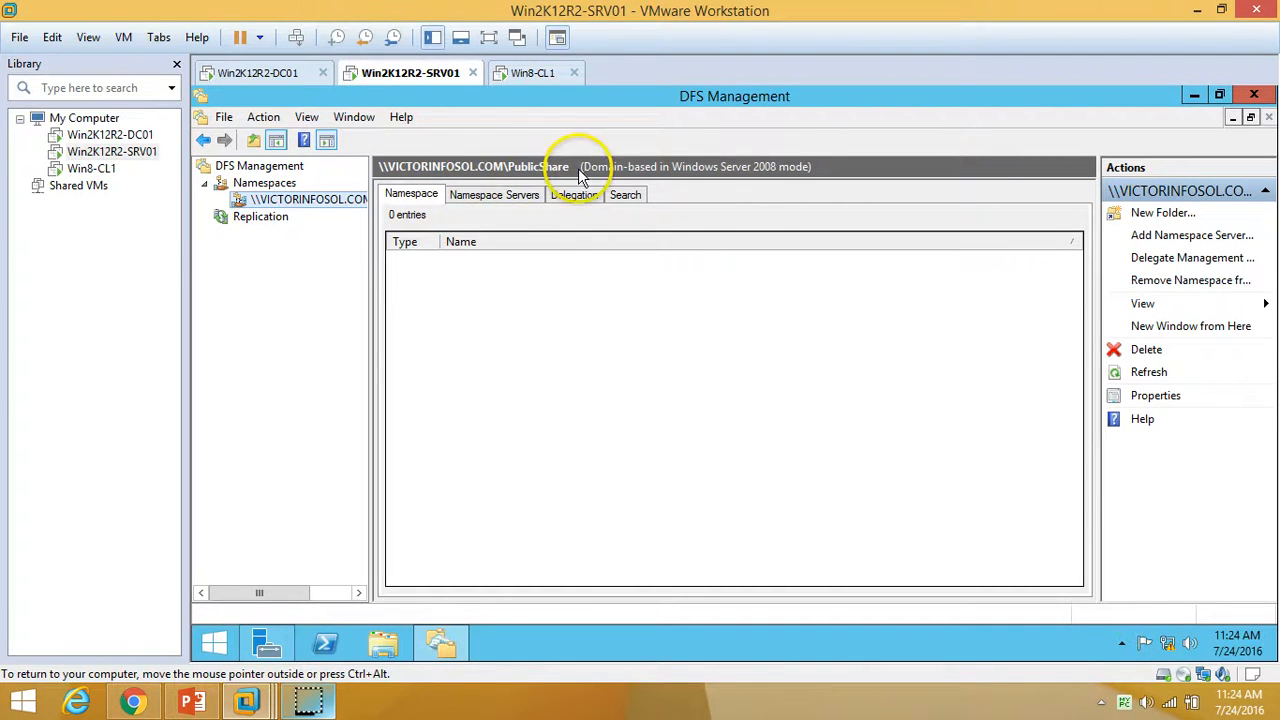
click(191, 703)
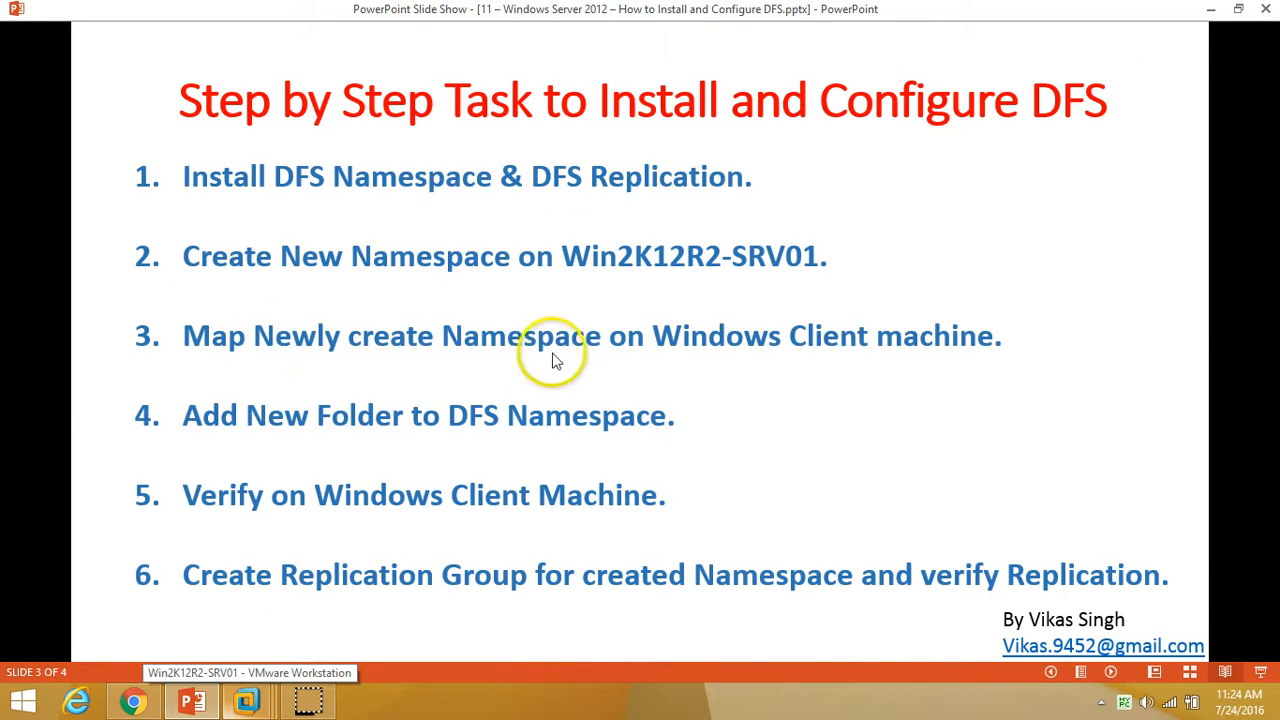
click(187, 705)
Switch to the Win8-CL1 virtual machine and map \\victorinfosol.com\PublicShare as drive Z: with reconnection at sign-in.
click(530, 72)
right_click(463, 281)
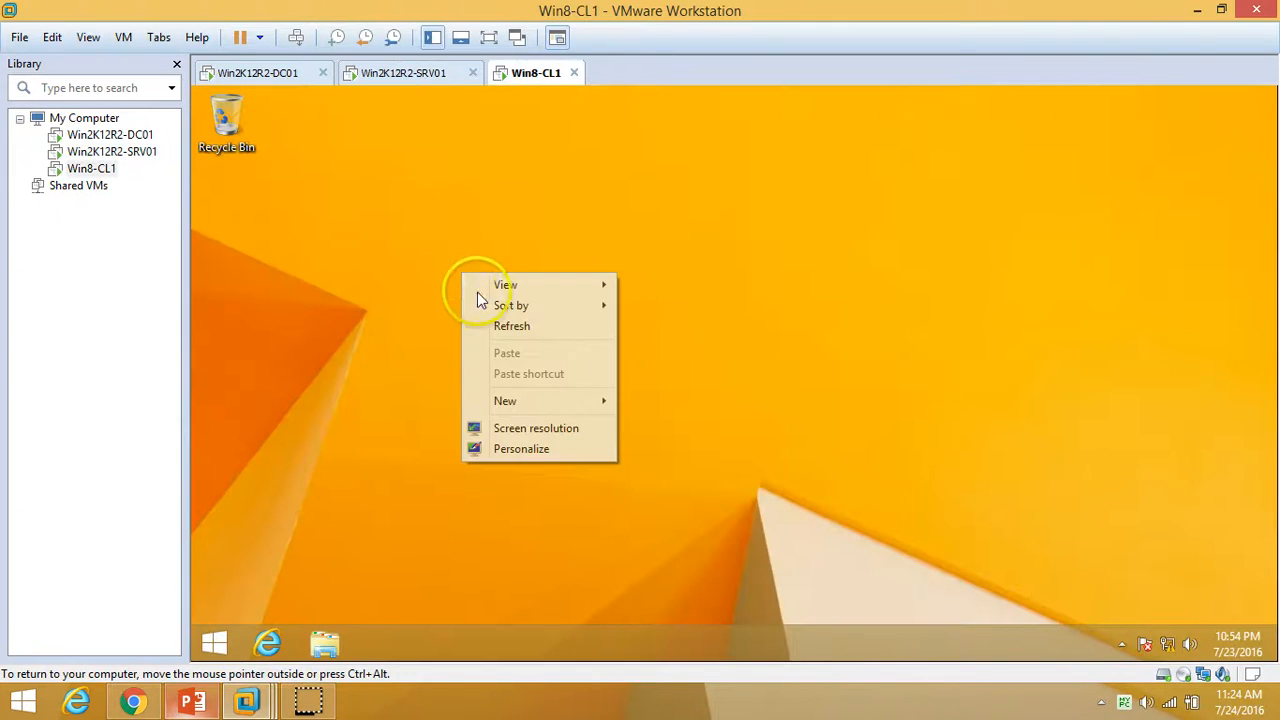
right_click(395, 251)
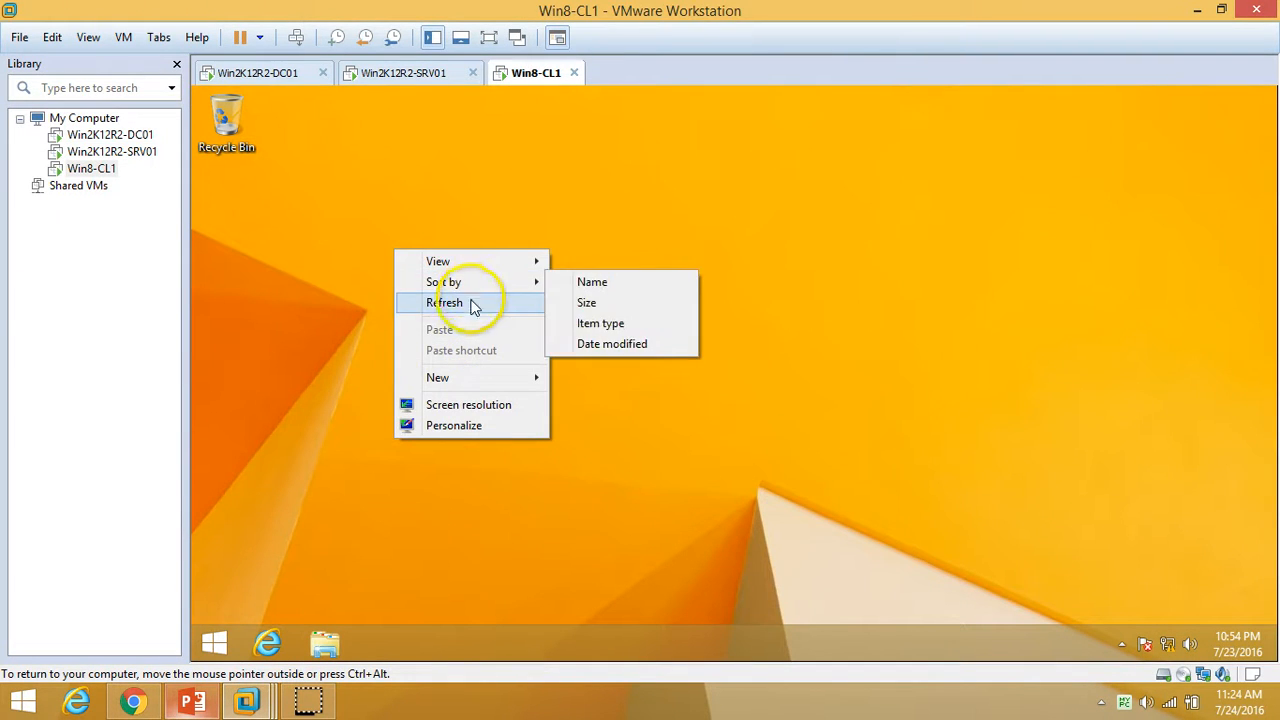
click(324, 642)
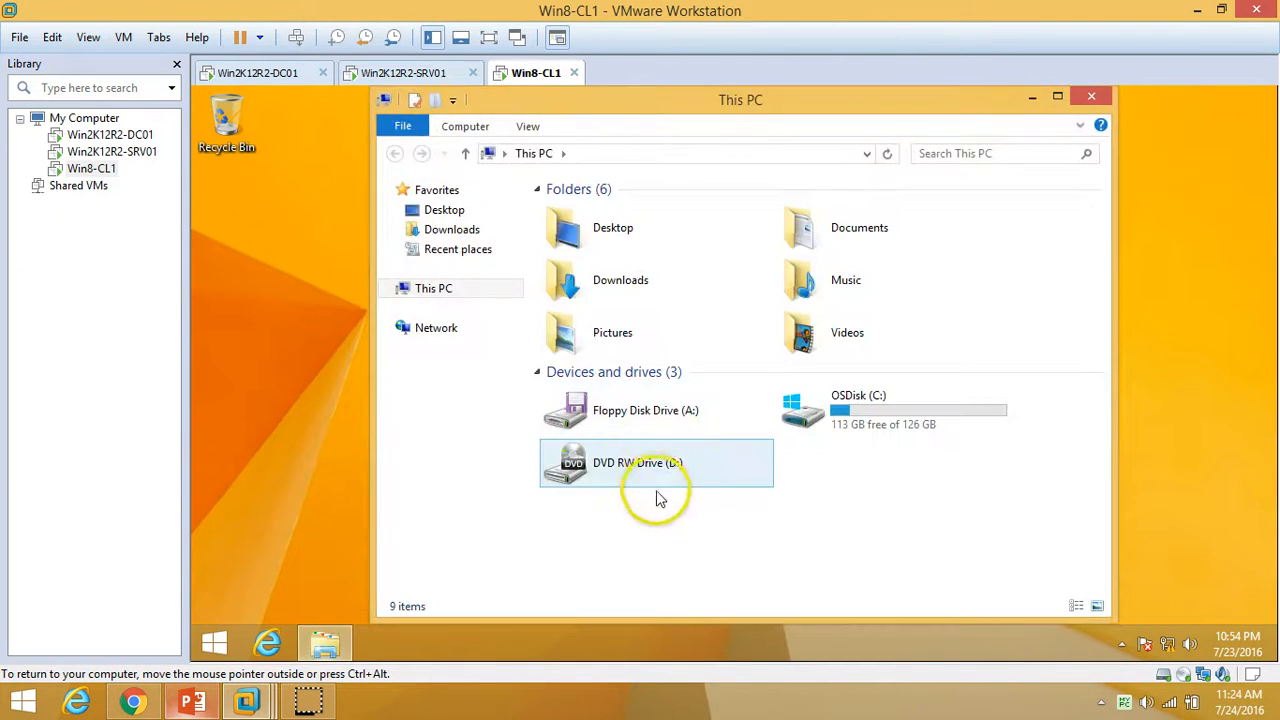
right_click(447, 290)
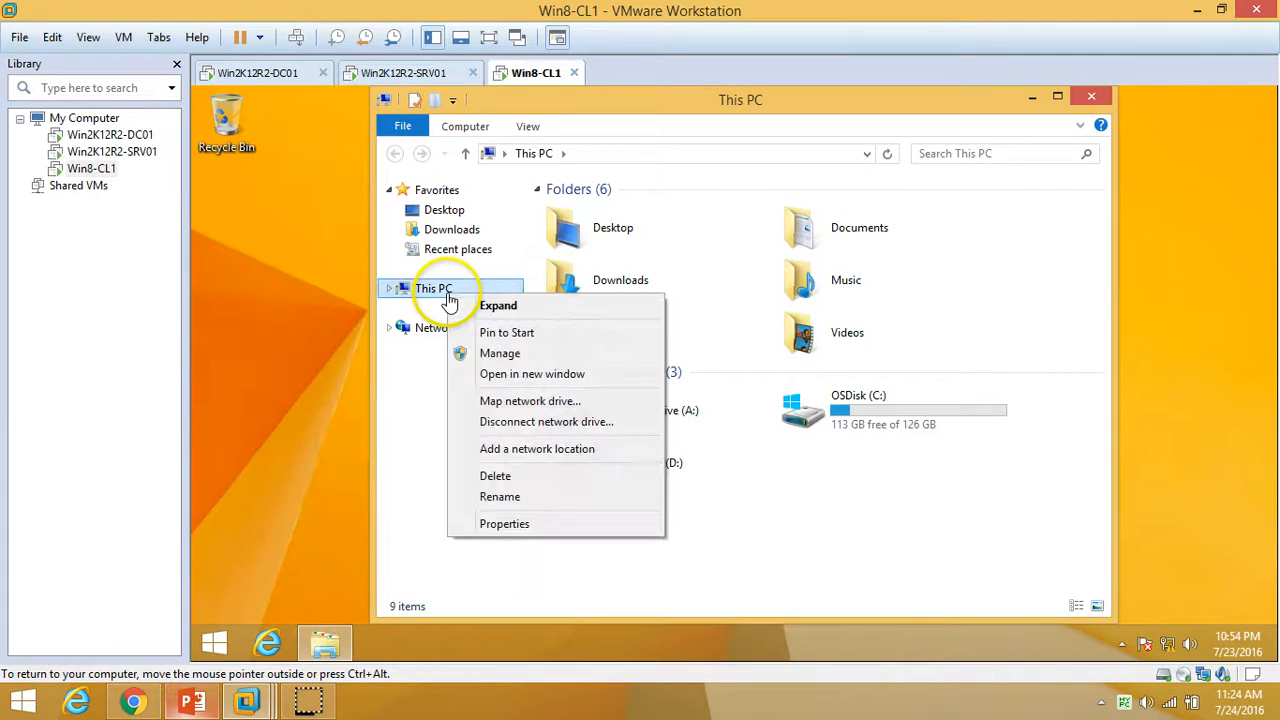
click(519, 410)
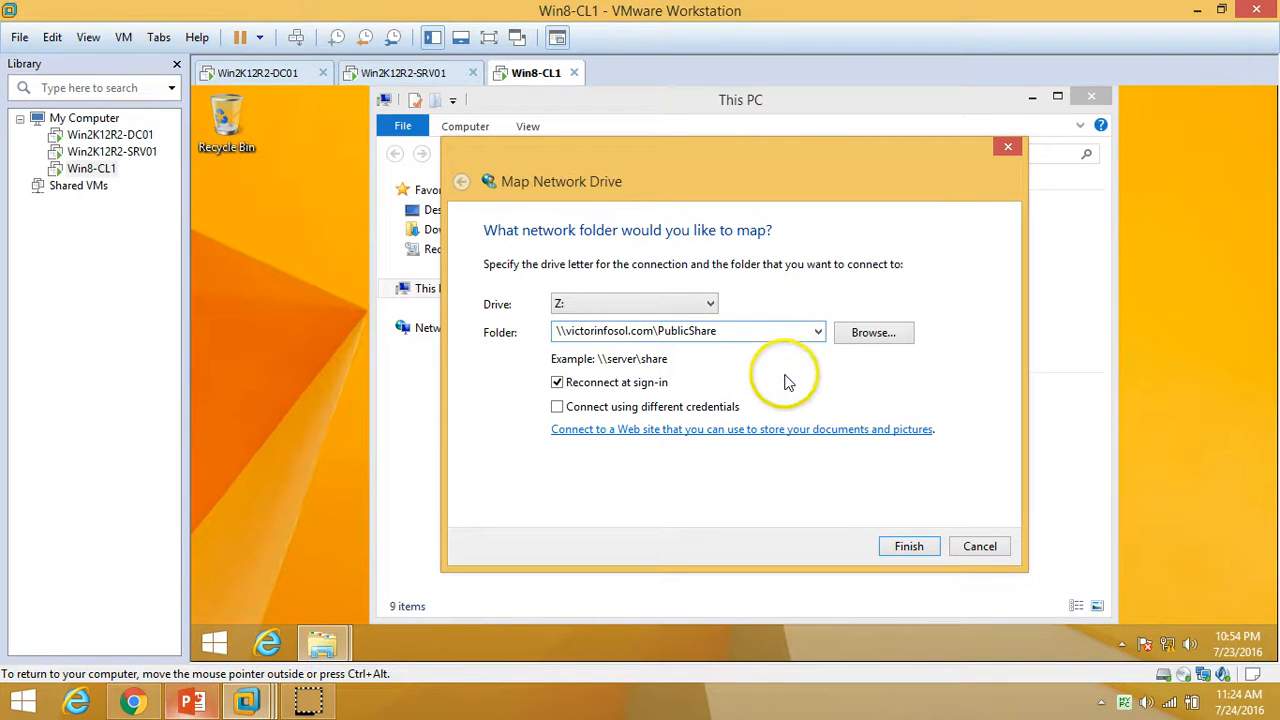
click(410, 72)
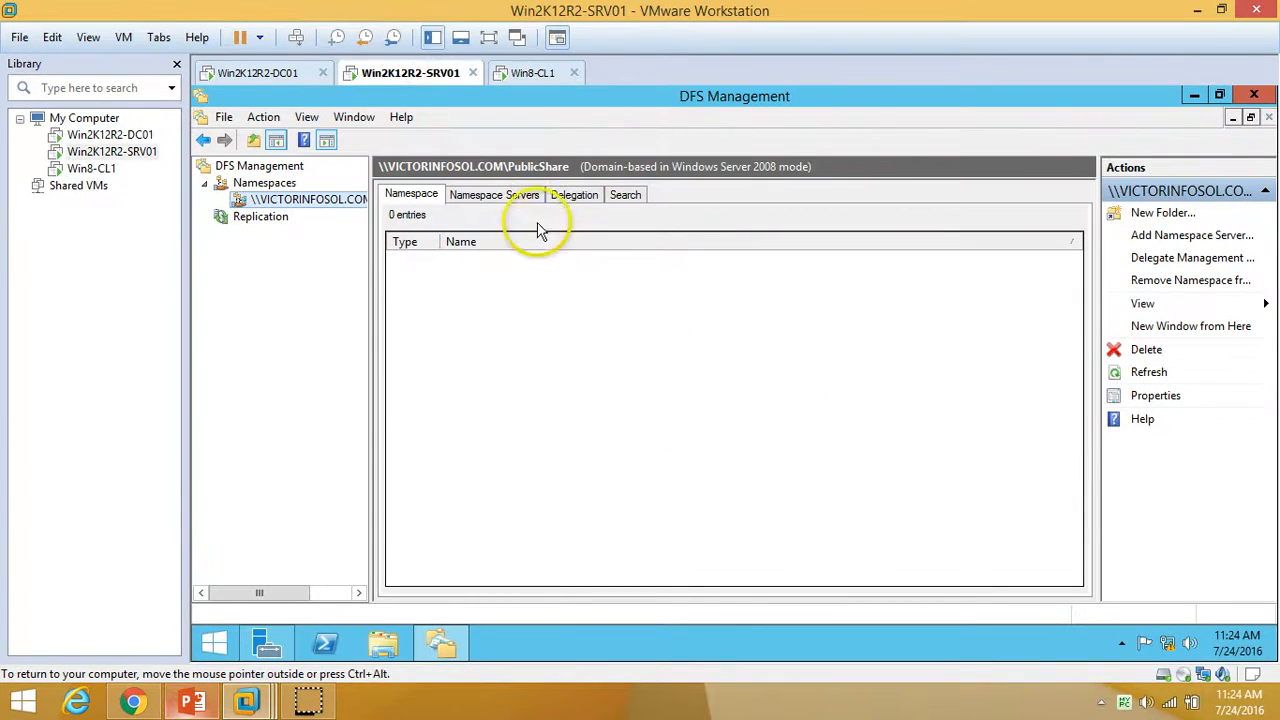
click(530, 73)
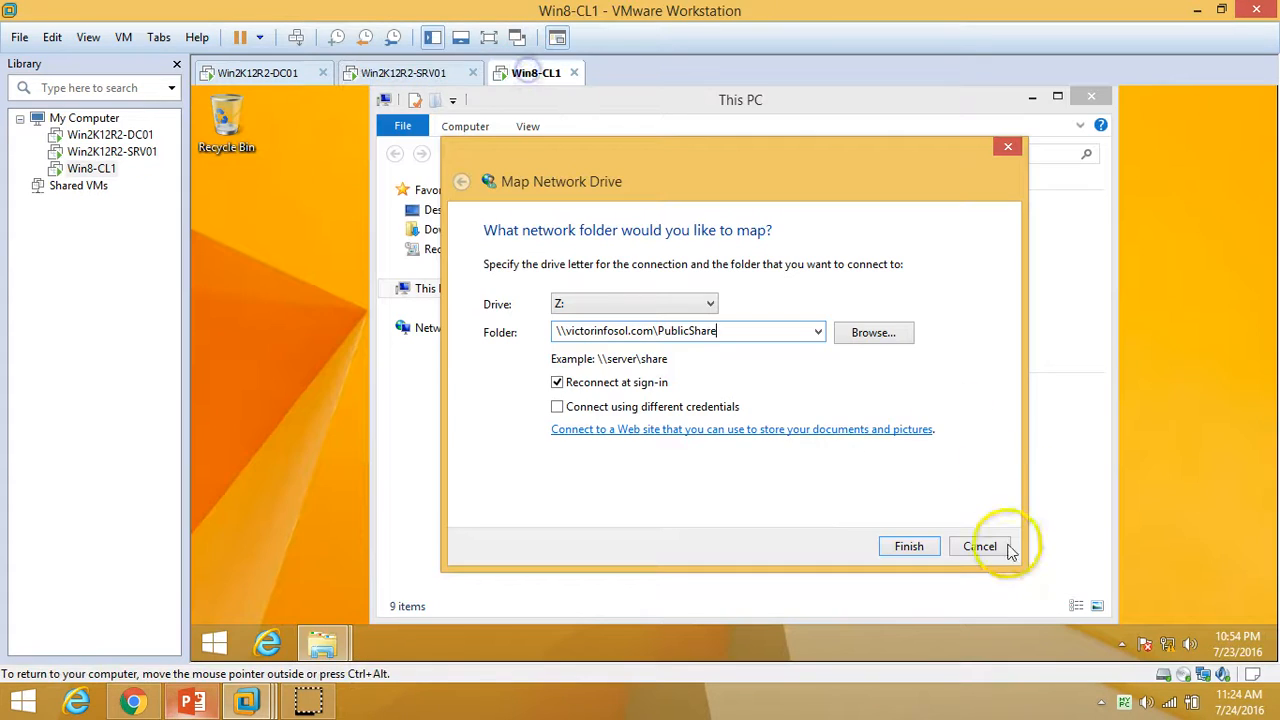
click(919, 552)
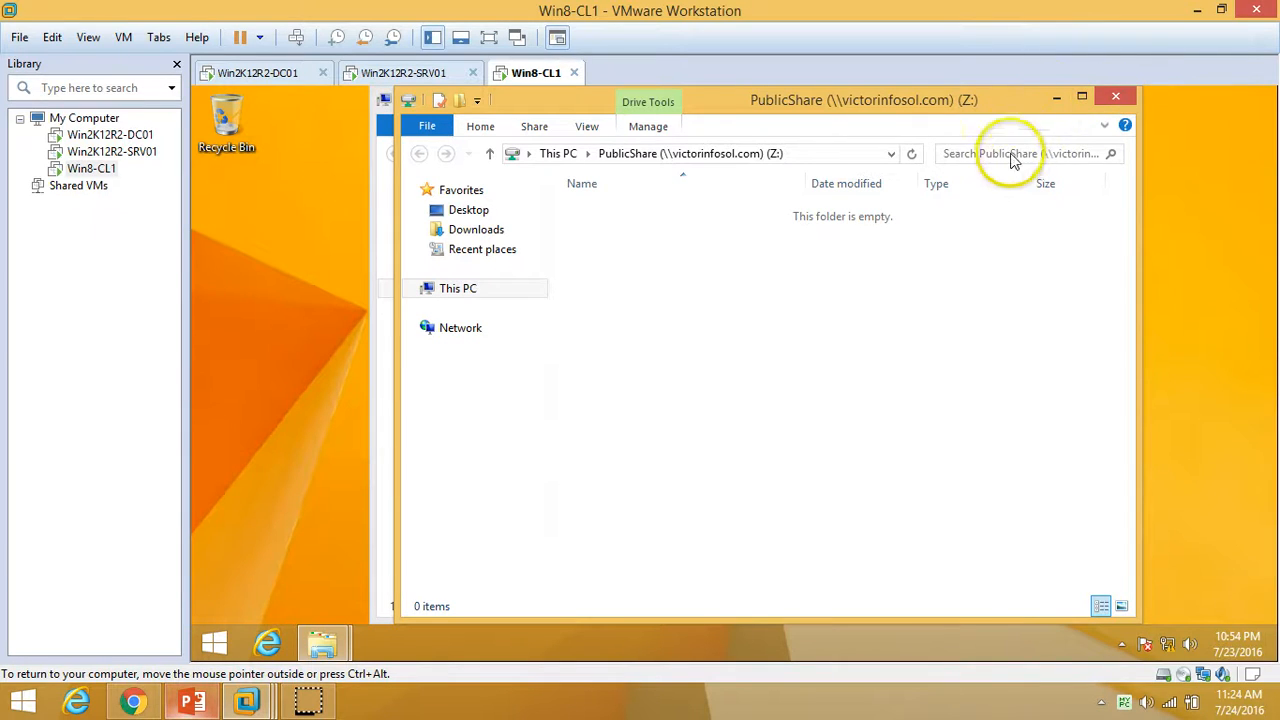
Maximize This PC, open the mapped PublicShare drive (Z:) and refresh the folder to examine its contents.
click(380, 237)
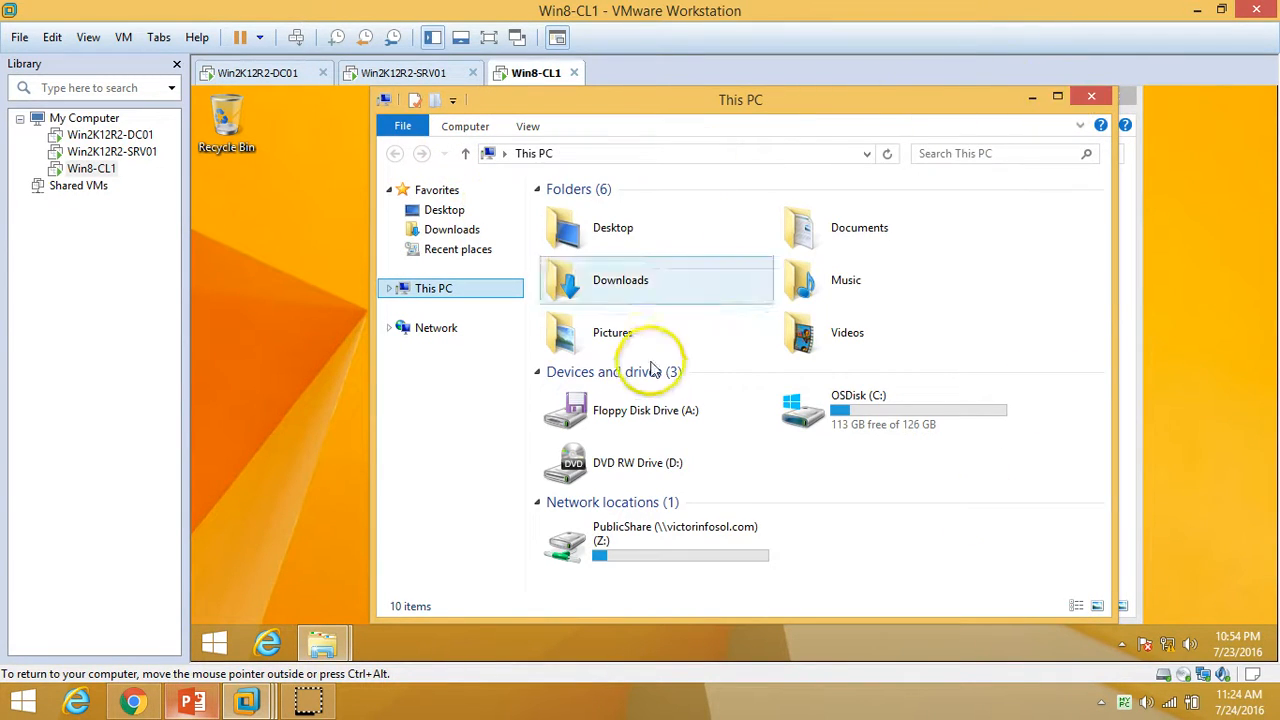
click(1057, 97)
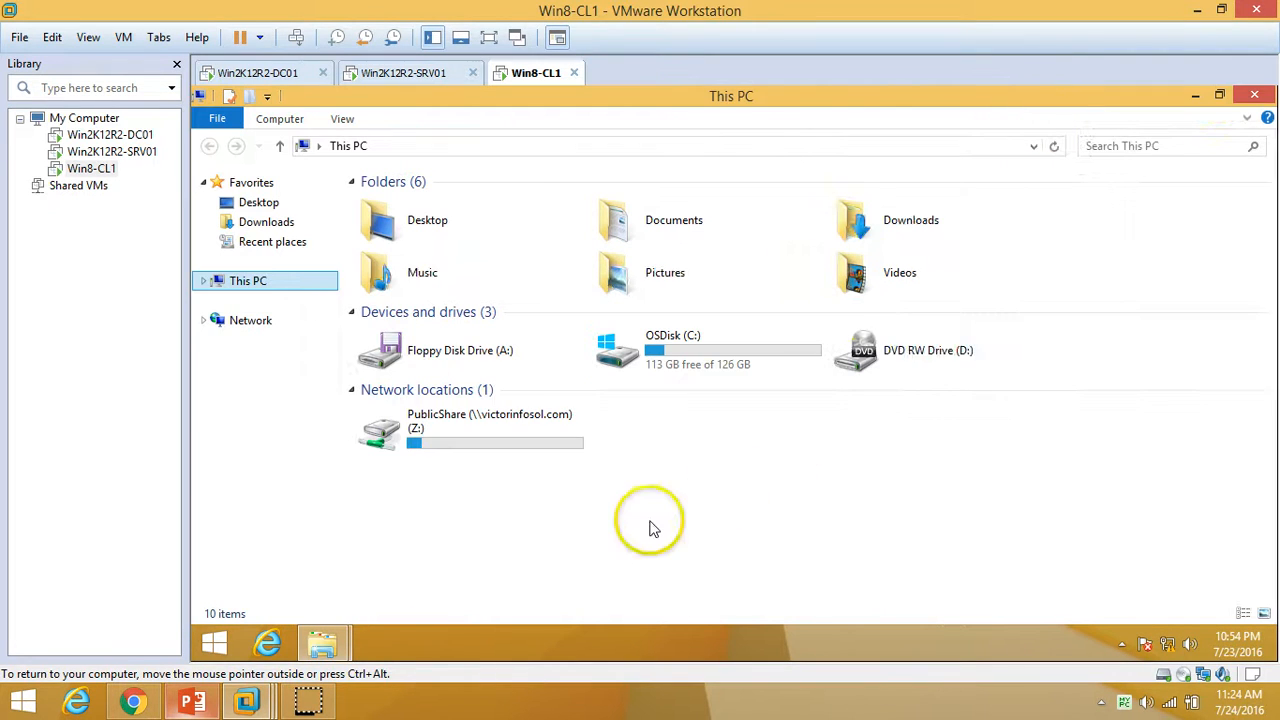
click(548, 432)
double_click(549, 441)
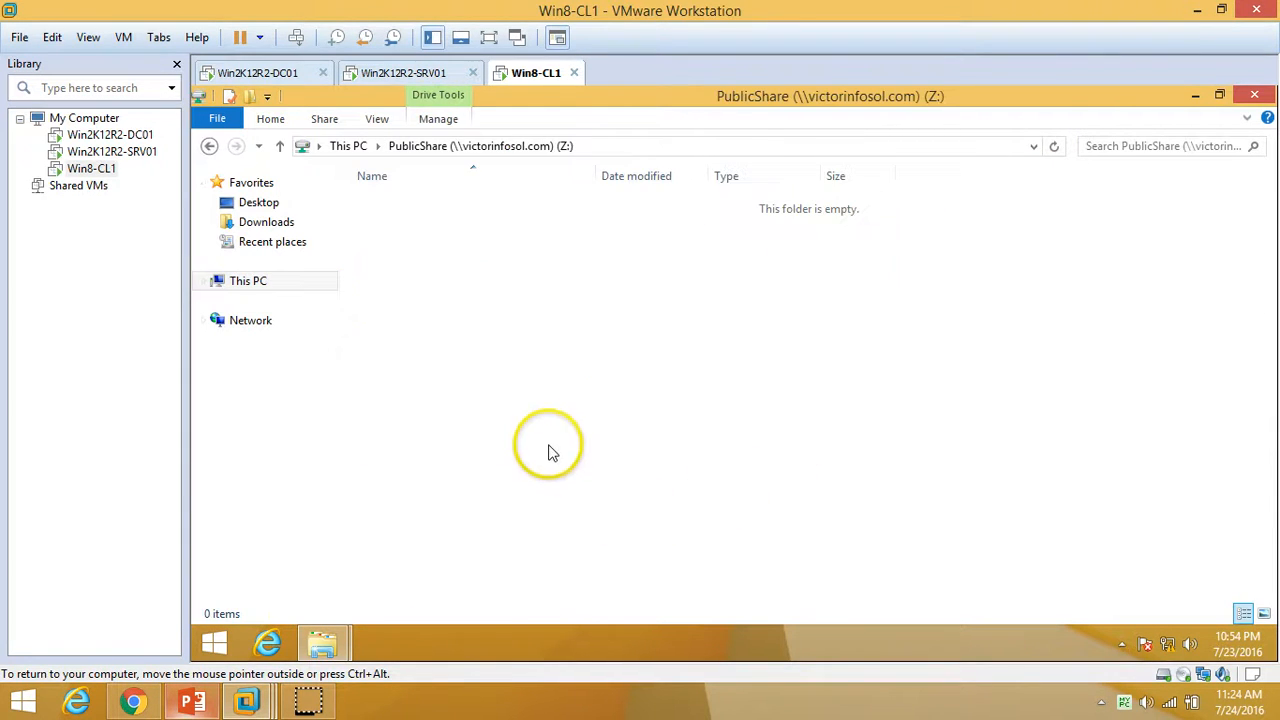
right_click(500, 243)
right_click(454, 250)
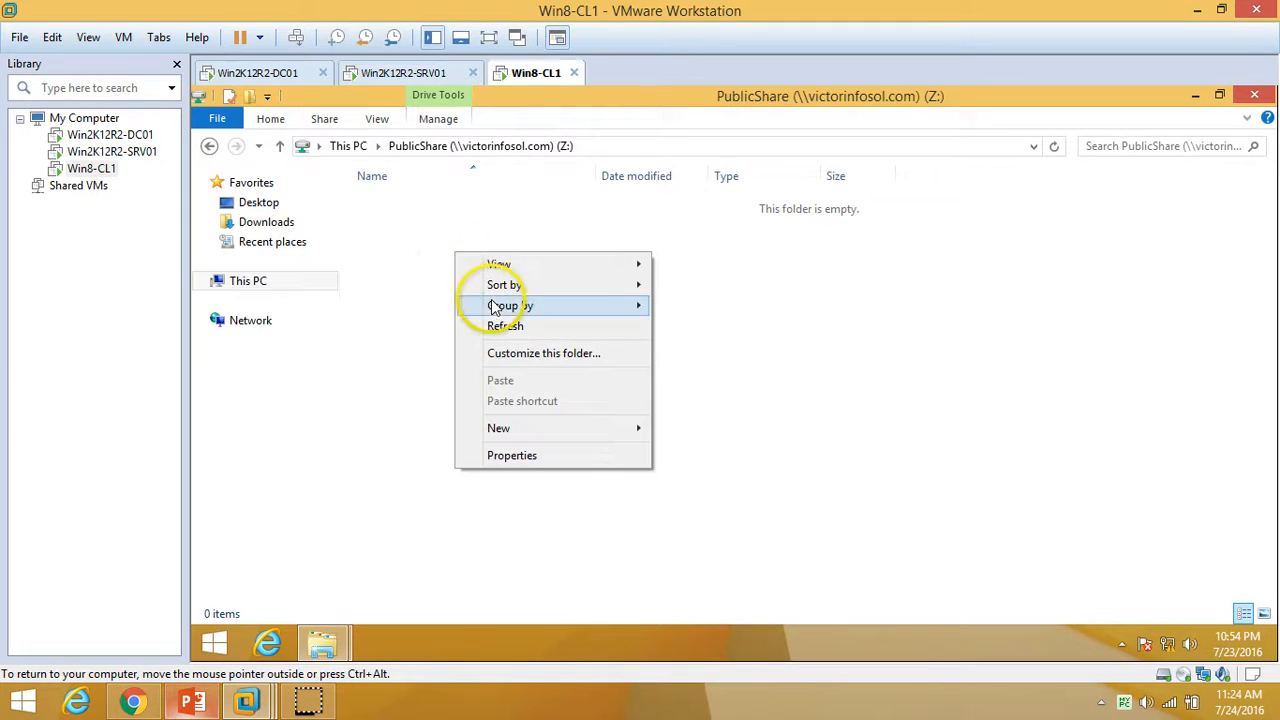
click(480, 323)
right_click(463, 267)
click(465, 253)
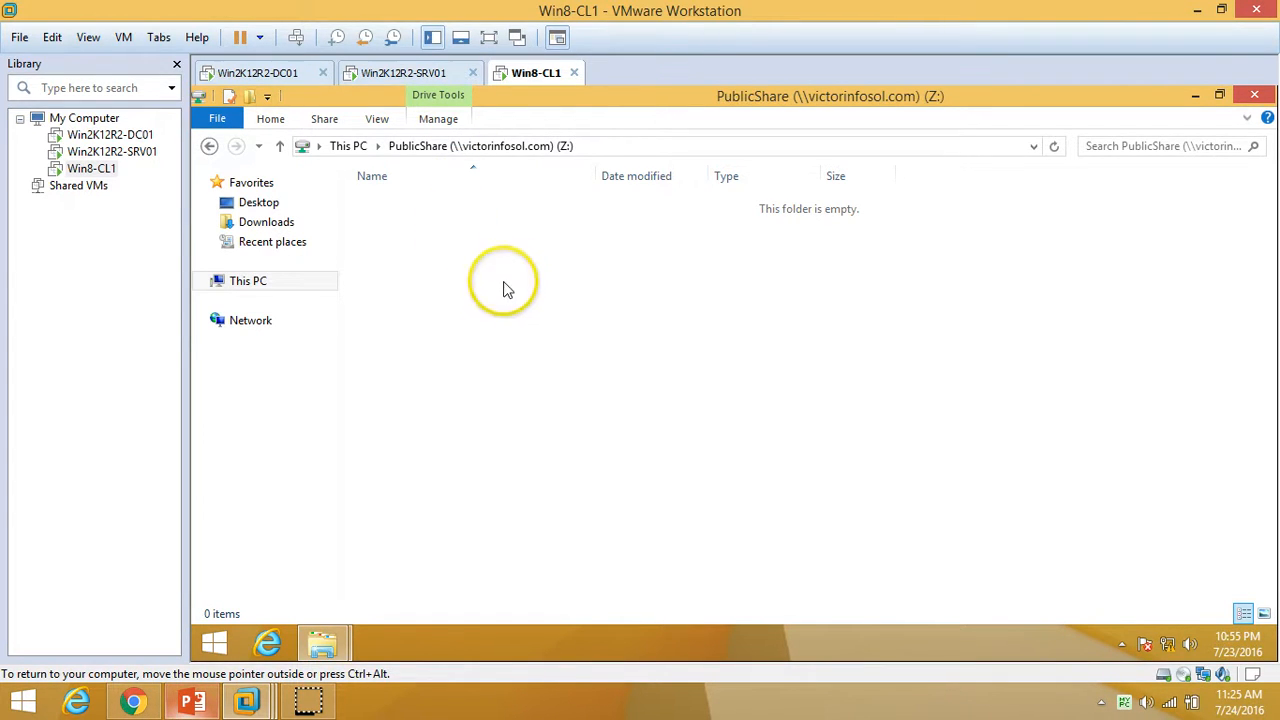
Switch to the Win2K12R2-SRV01 virtual machine and check the DFS task list in the PowerPoint slide show, returning to VMware Workstation.
click(425, 74)
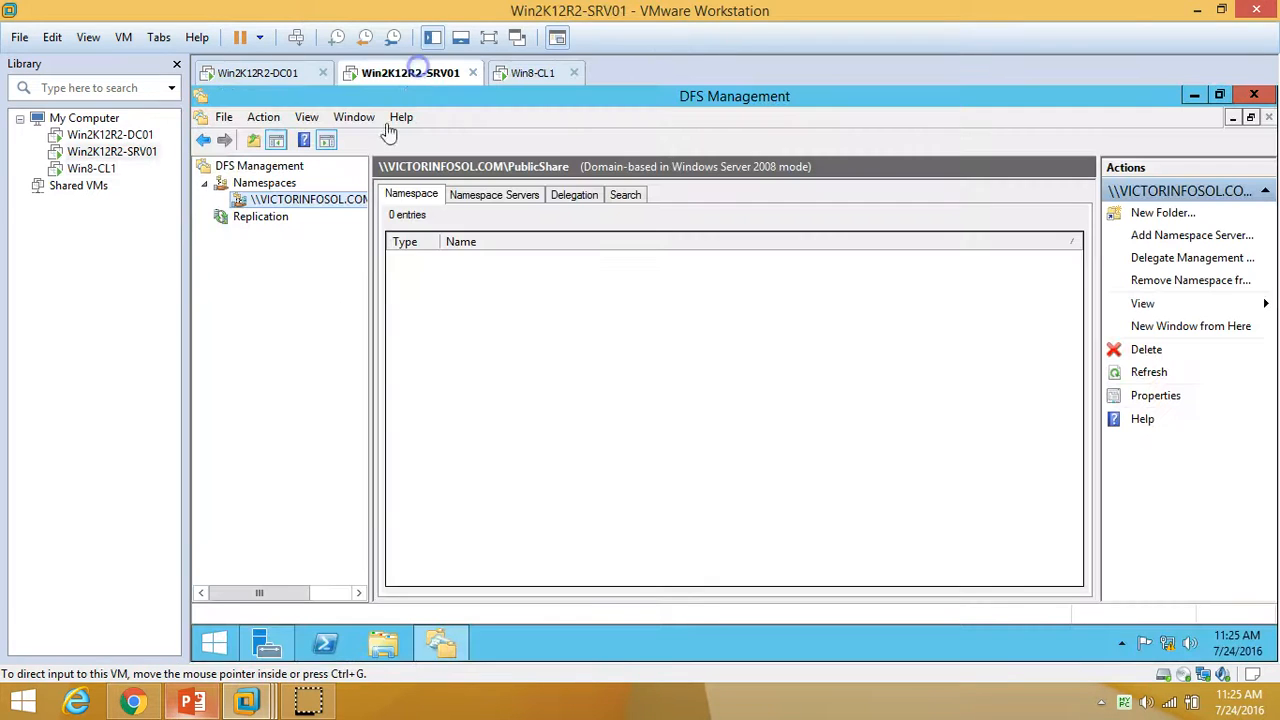
click(196, 702)
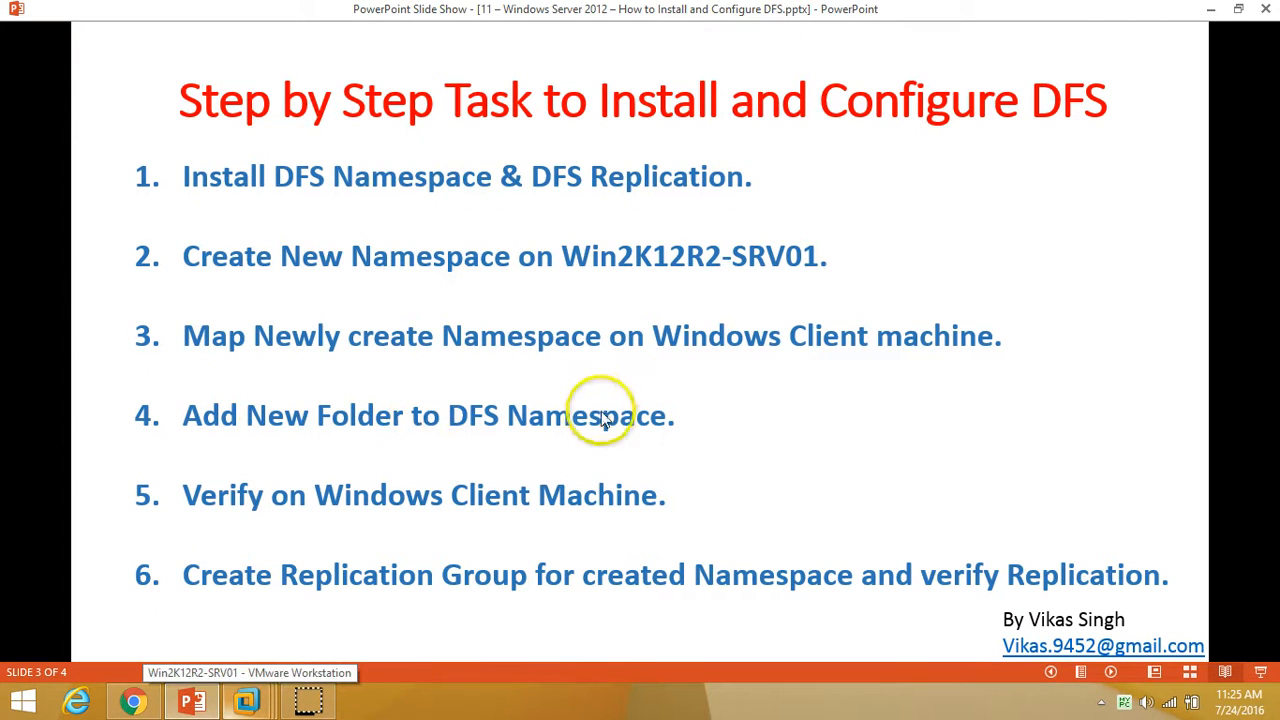
click(246, 702)
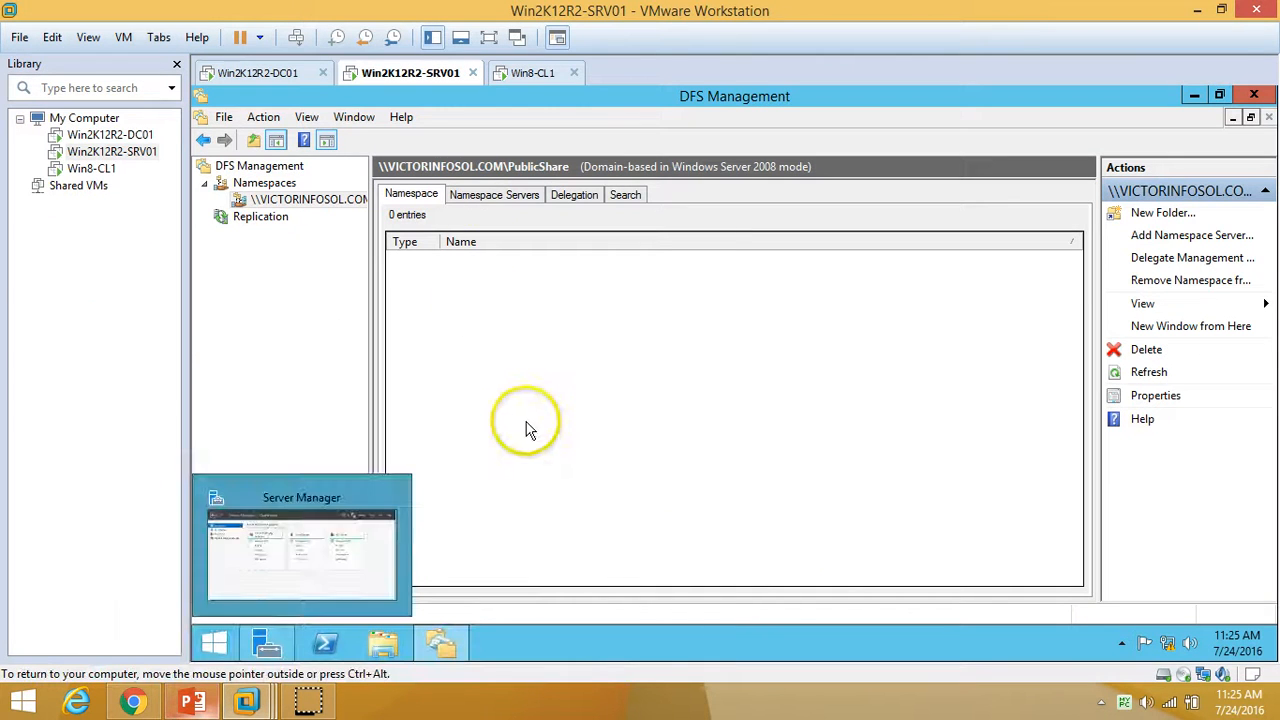
Close the mapped PublicShare drive window on Win8-CL1 and return to the Win2K12R2-SRV01 virtual machine.
click(533, 74)
click(1219, 94)
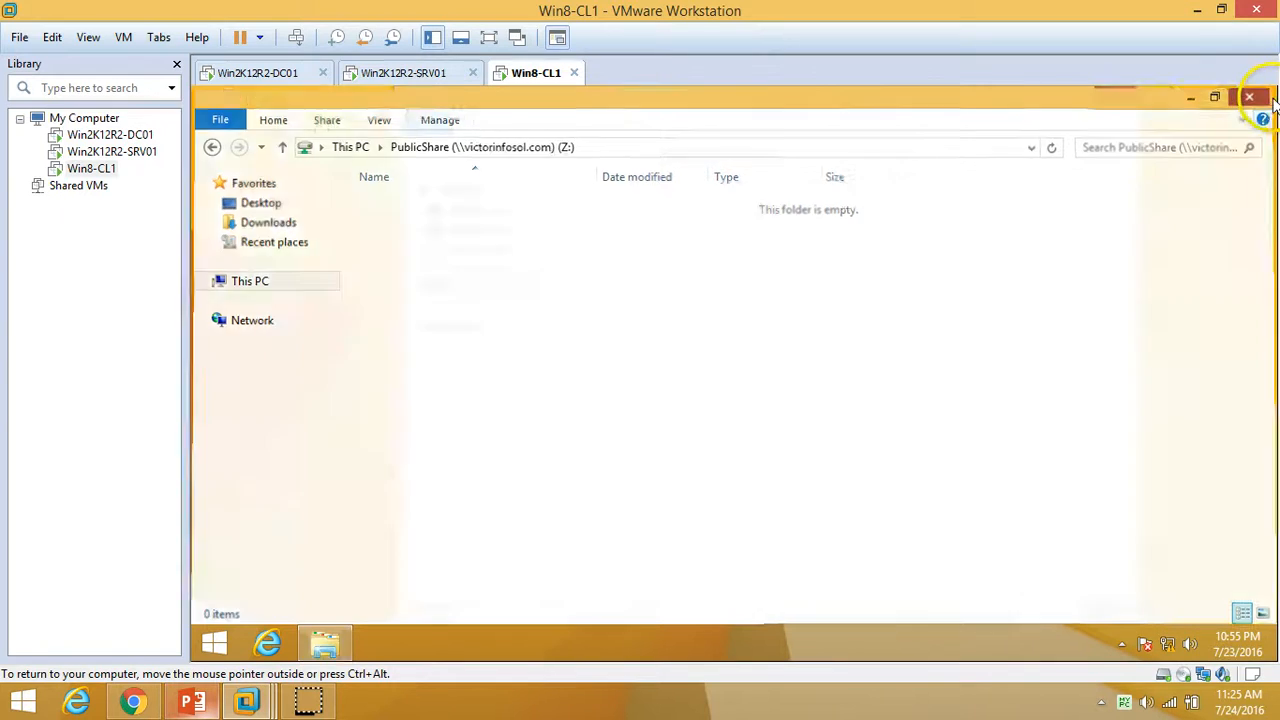
click(388, 73)
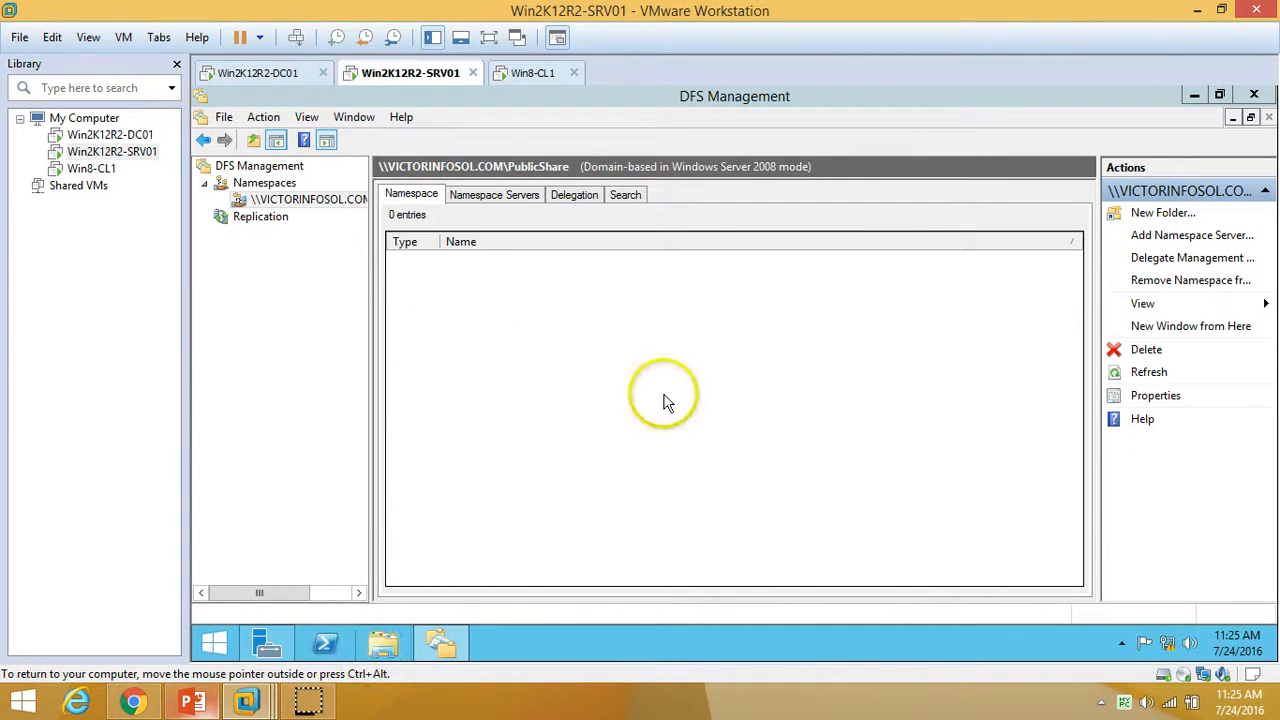
Create a folder named IT-Docs-On-SRV01 in the root of OSDisk (C:) on Win2K12R2-SRV01.
click(384, 643)
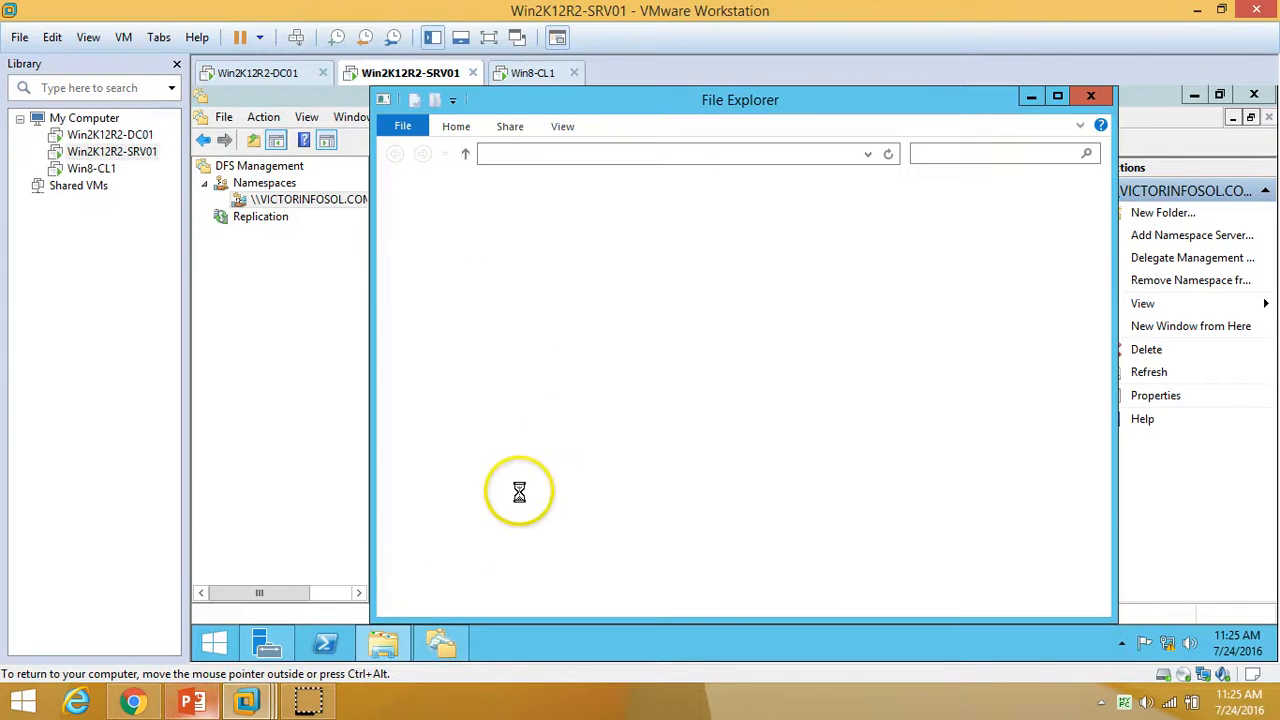
double_click(874, 100)
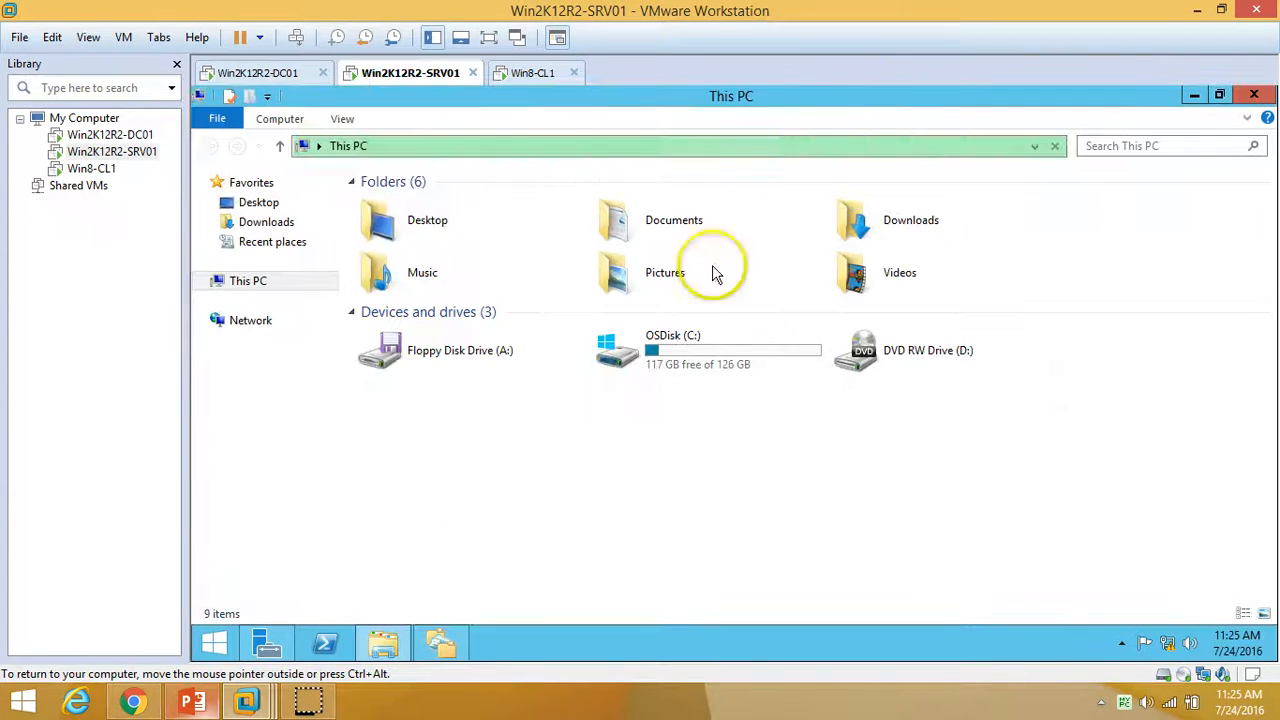
click(678, 380)
double_click(678, 380)
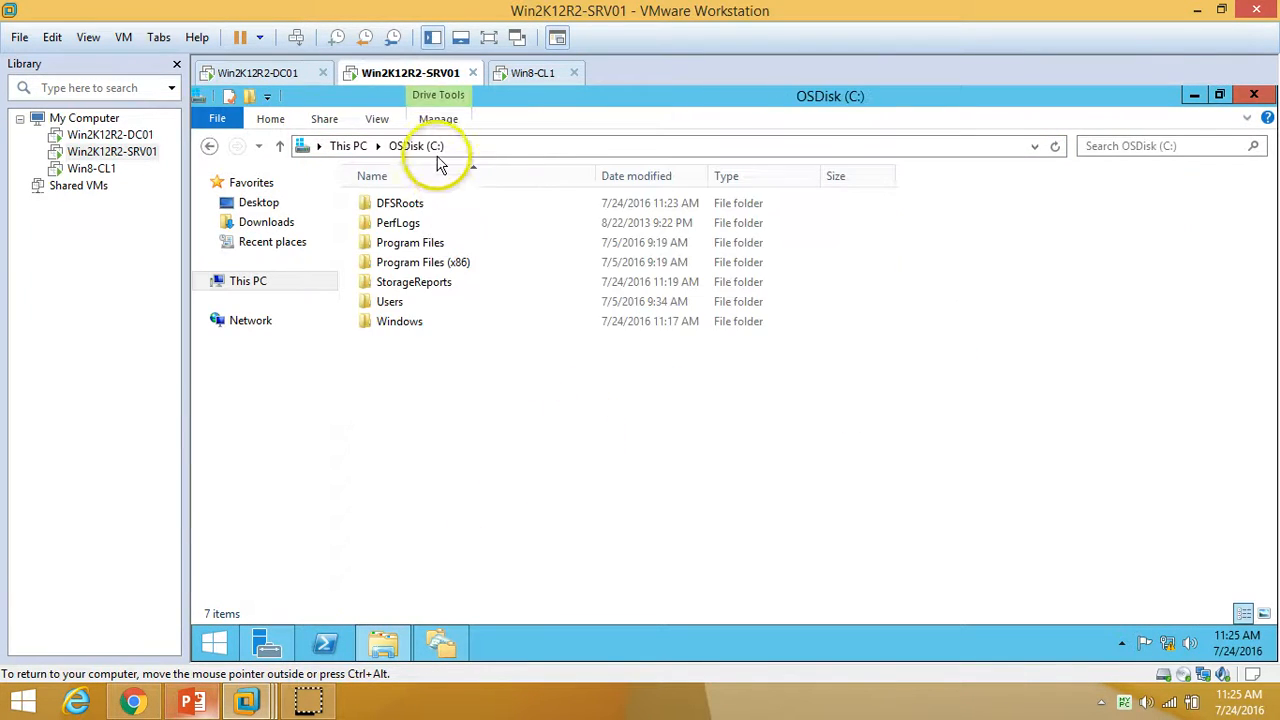
right_click(523, 393)
mouse_move(575, 557)
click(724, 563)
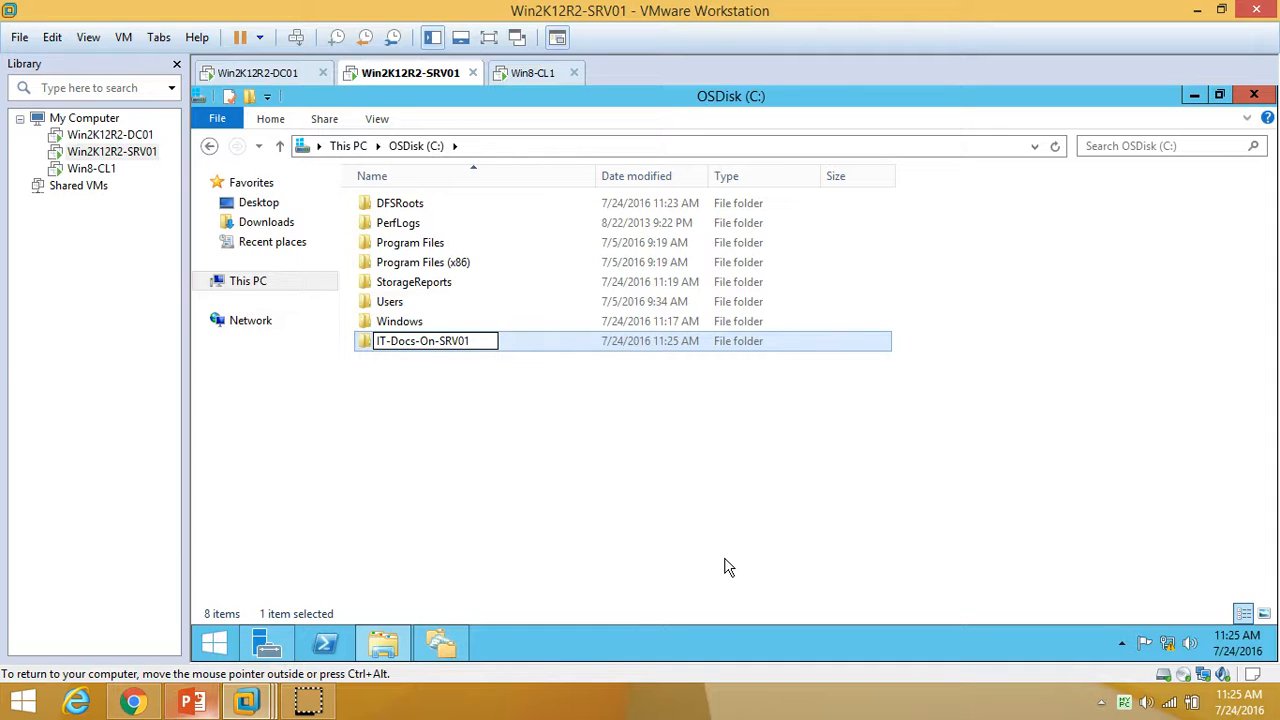
key(Return)
Share IT-Docs-On-SRV01 through Advanced Sharing with Change and Read allowed for Everyone, and start adding another account to the share permissions.
right_click(506, 350)
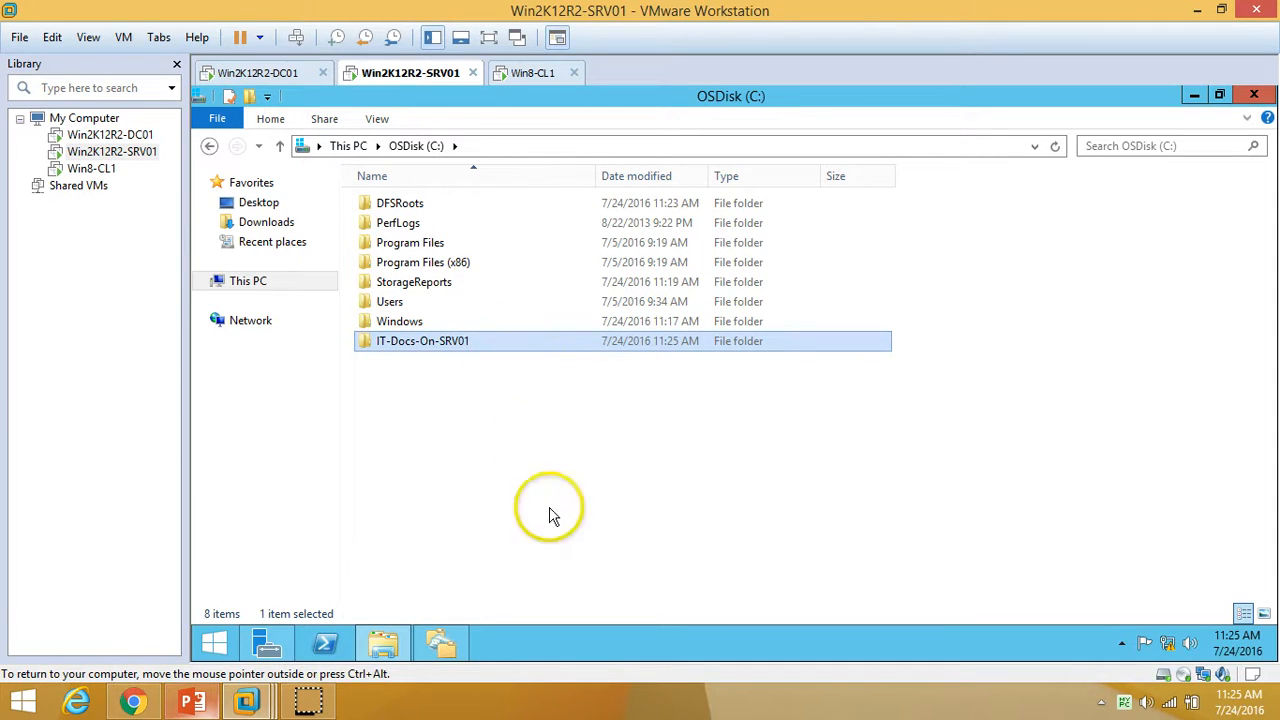
click(561, 612)
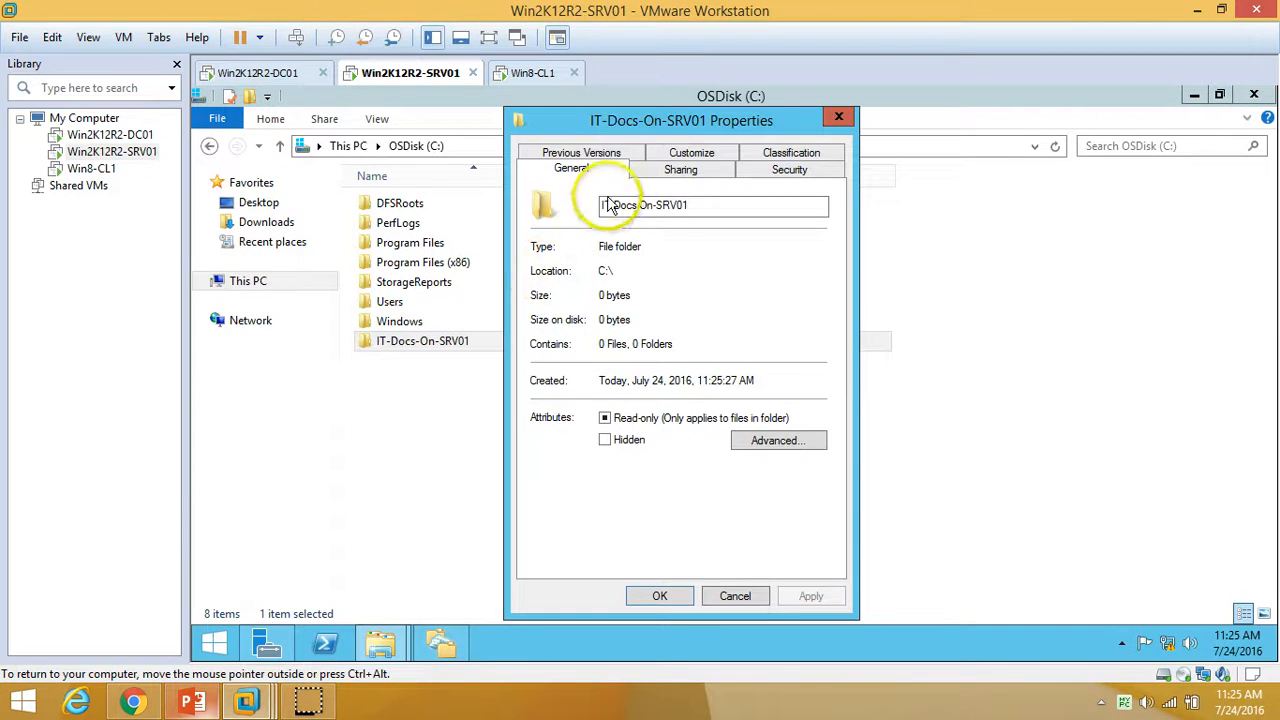
click(680, 167)
click(647, 396)
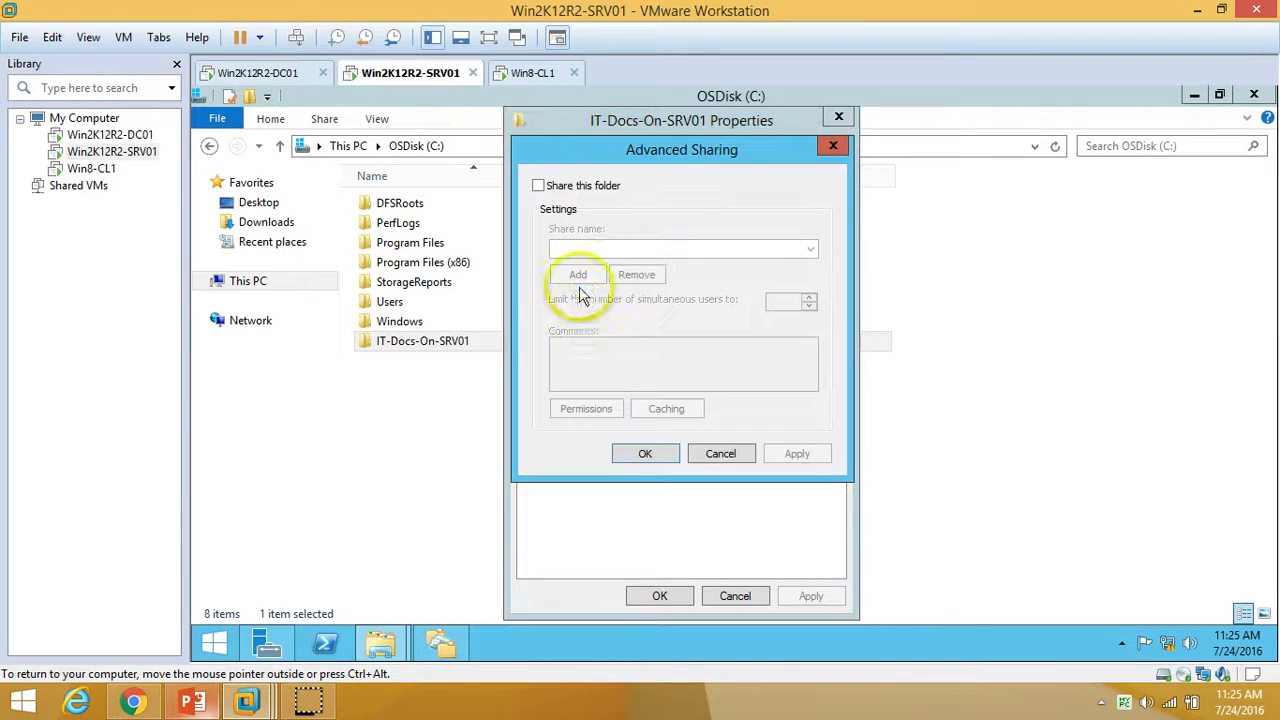
click(571, 187)
click(590, 412)
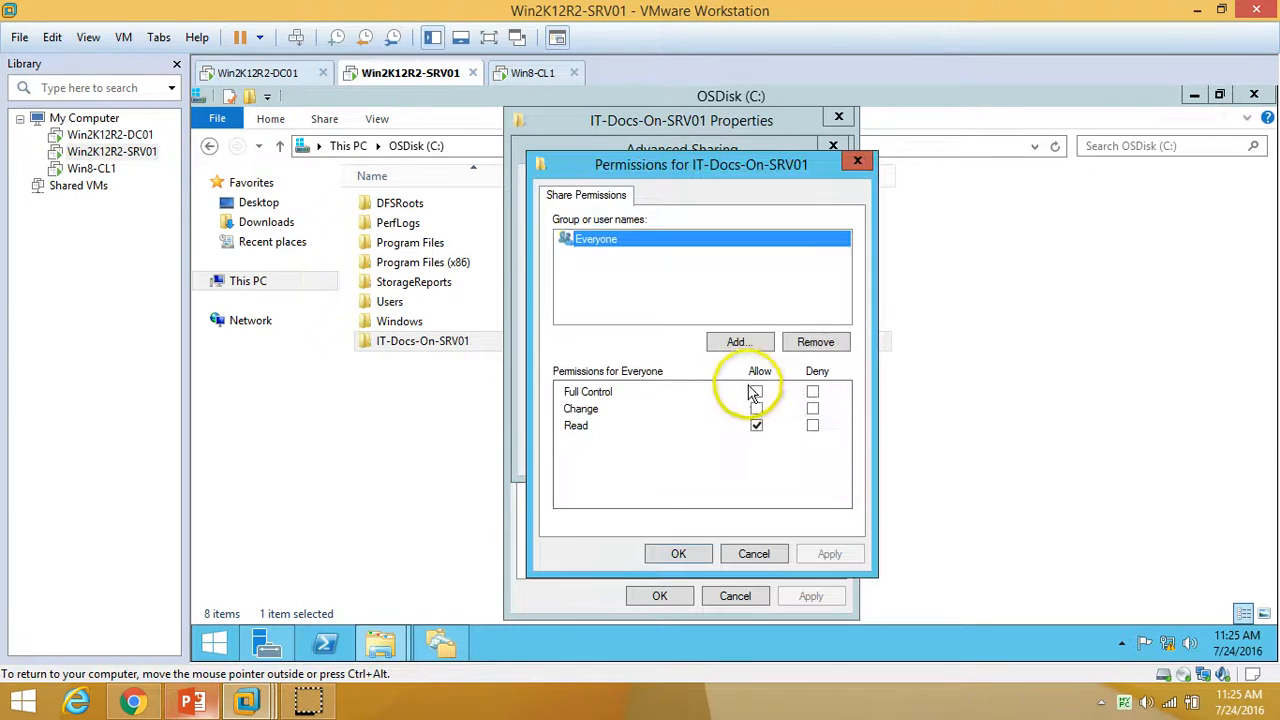
click(756, 408)
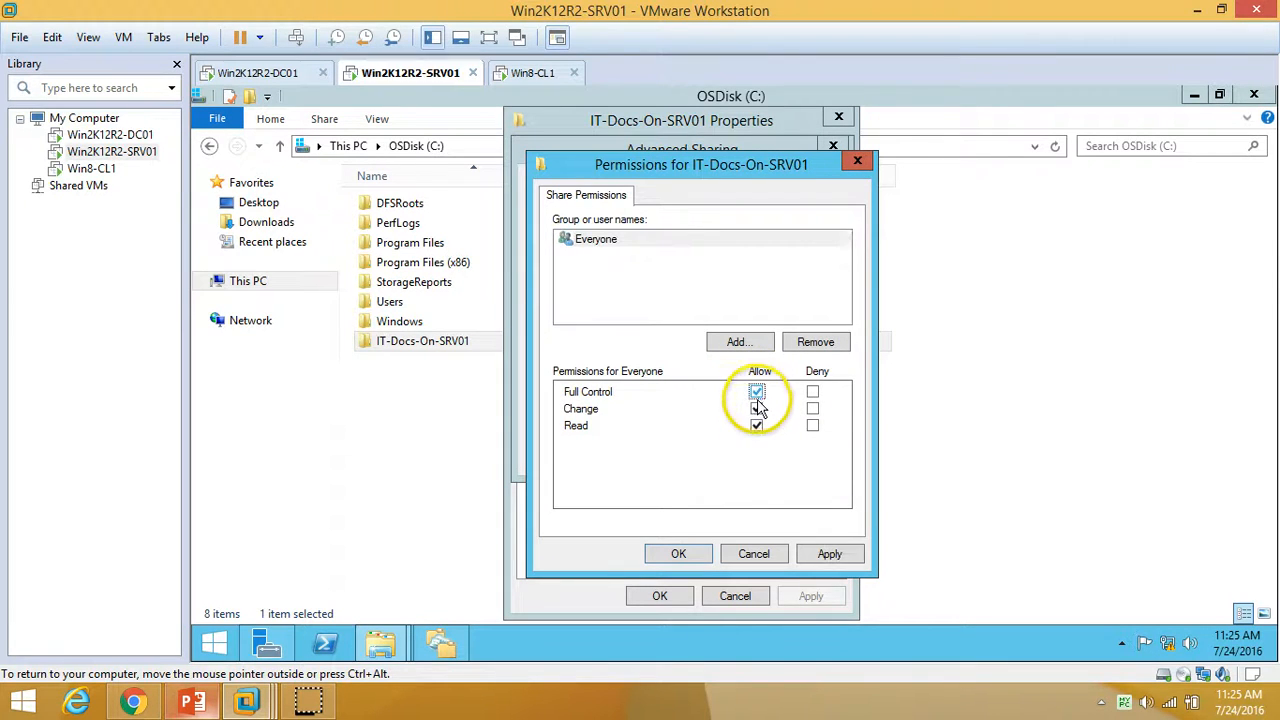
click(825, 553)
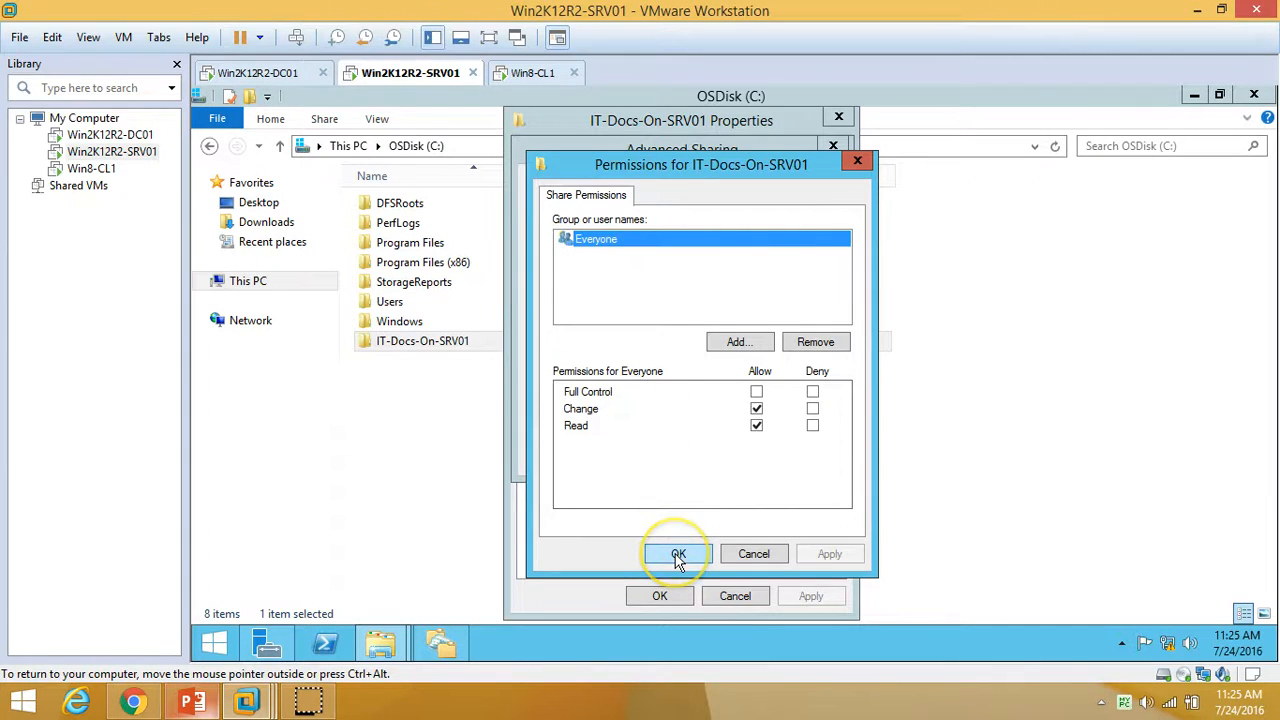
click(737, 342)
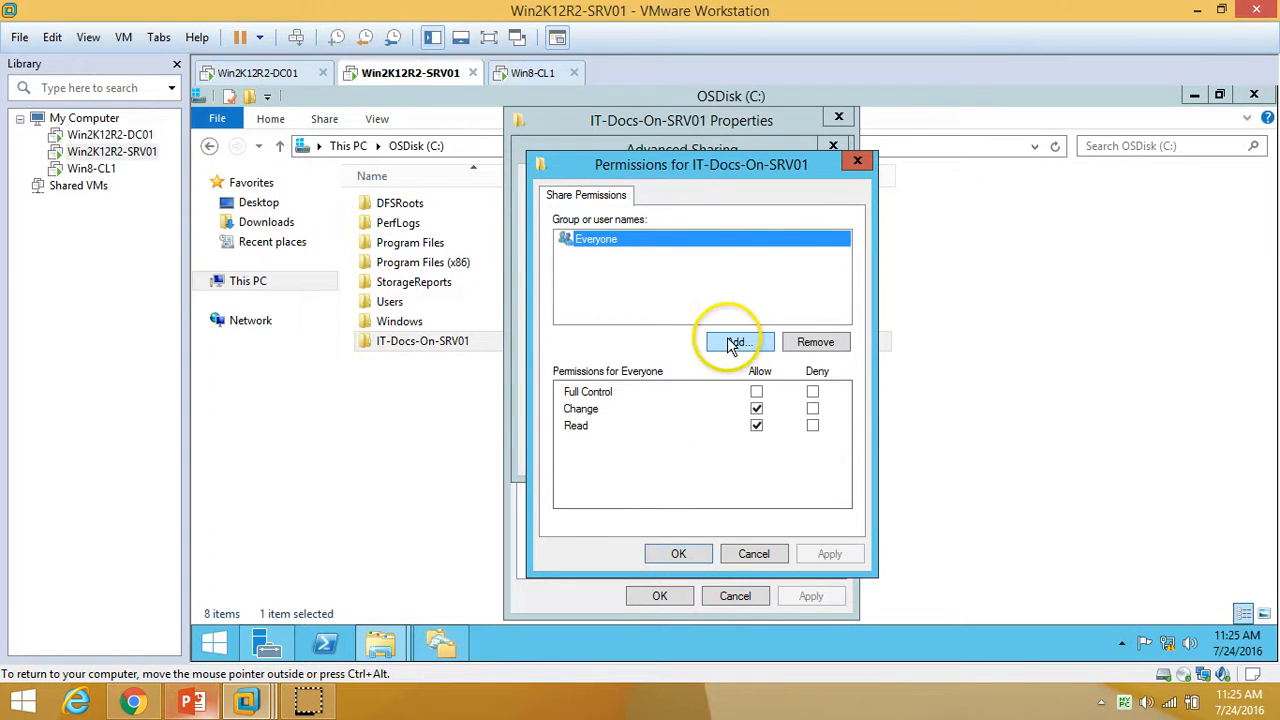
text(Ad)
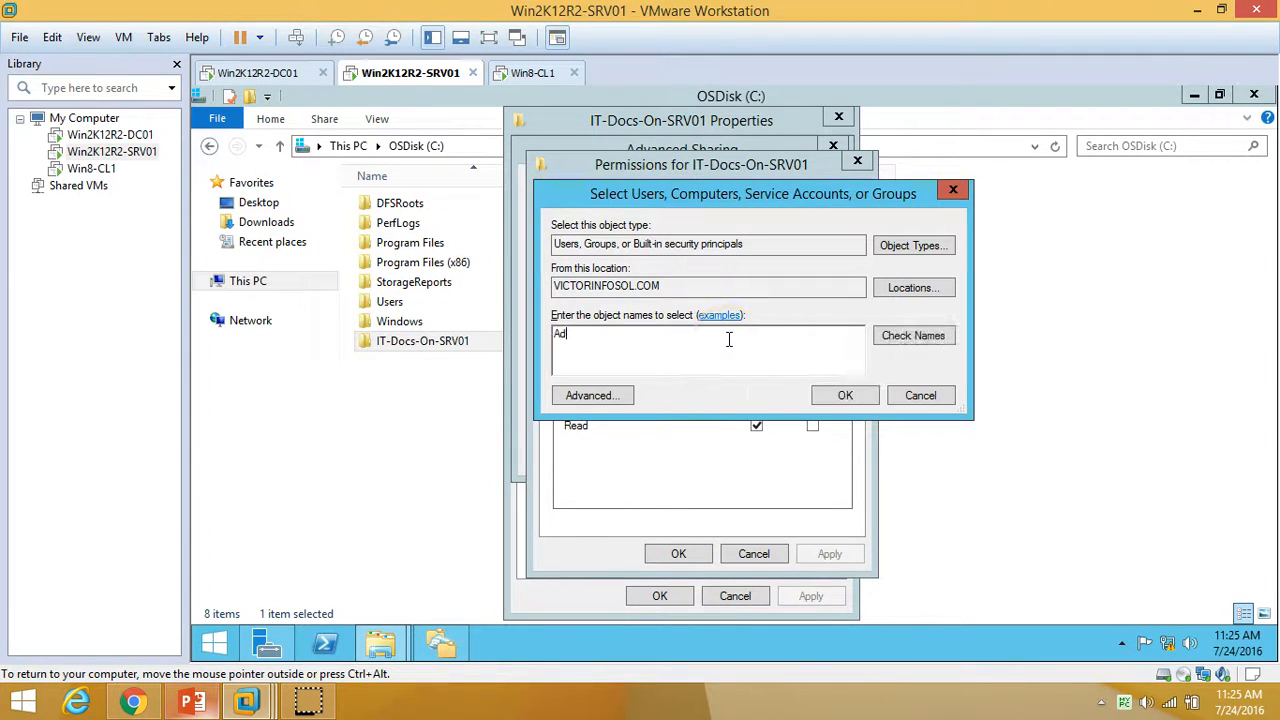
text(minitrstaotr)
text(a)
click(910, 336)
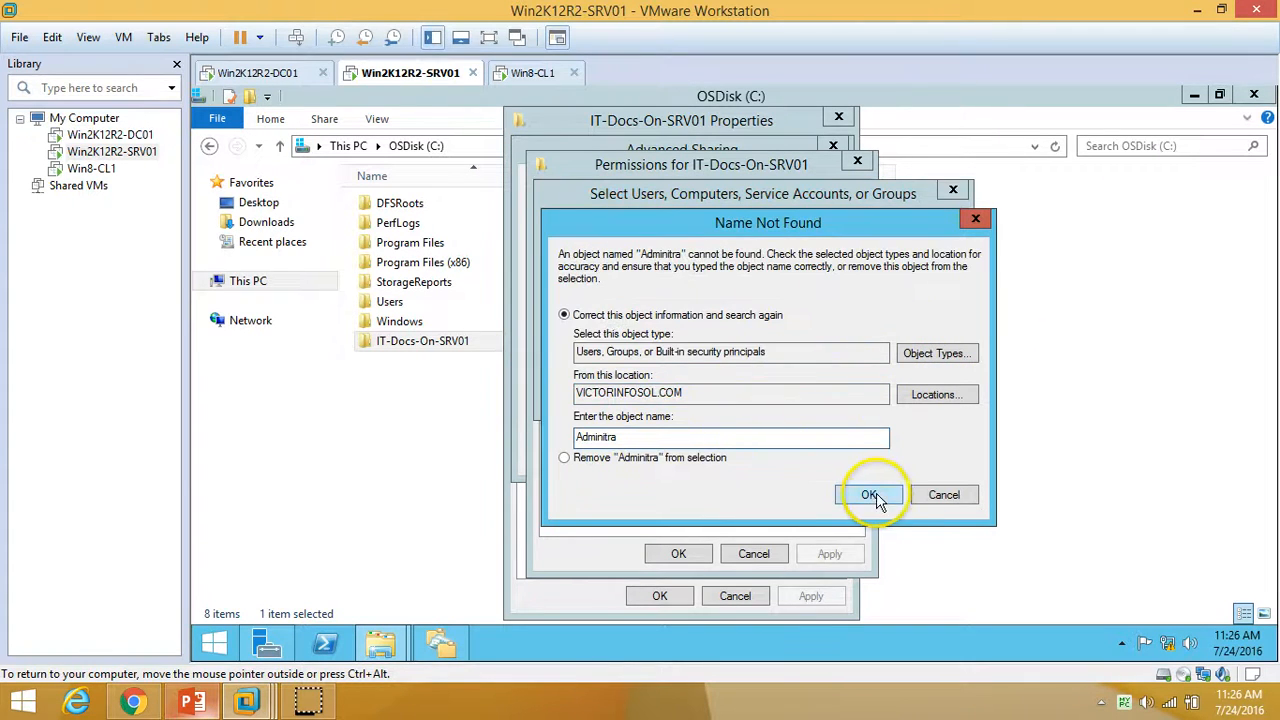
click(943, 494)
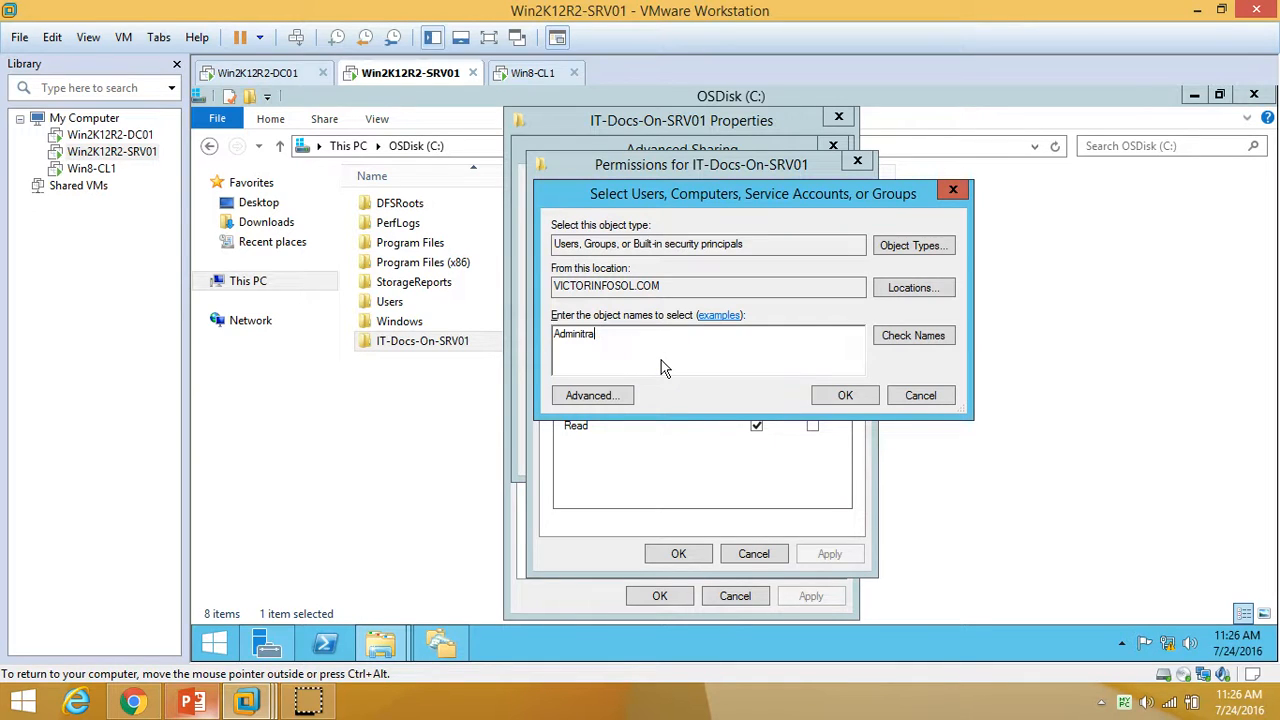
key(BackSpace)
key(BackSpace)
key(BackSpace)
key(BackSpace)
key(BackSpace)
key(BackSpace)
key(BackSpace)
Add the Administrator account to the share permissions with Full Control allowed, and confirm the sharing settings.
text(Ad)
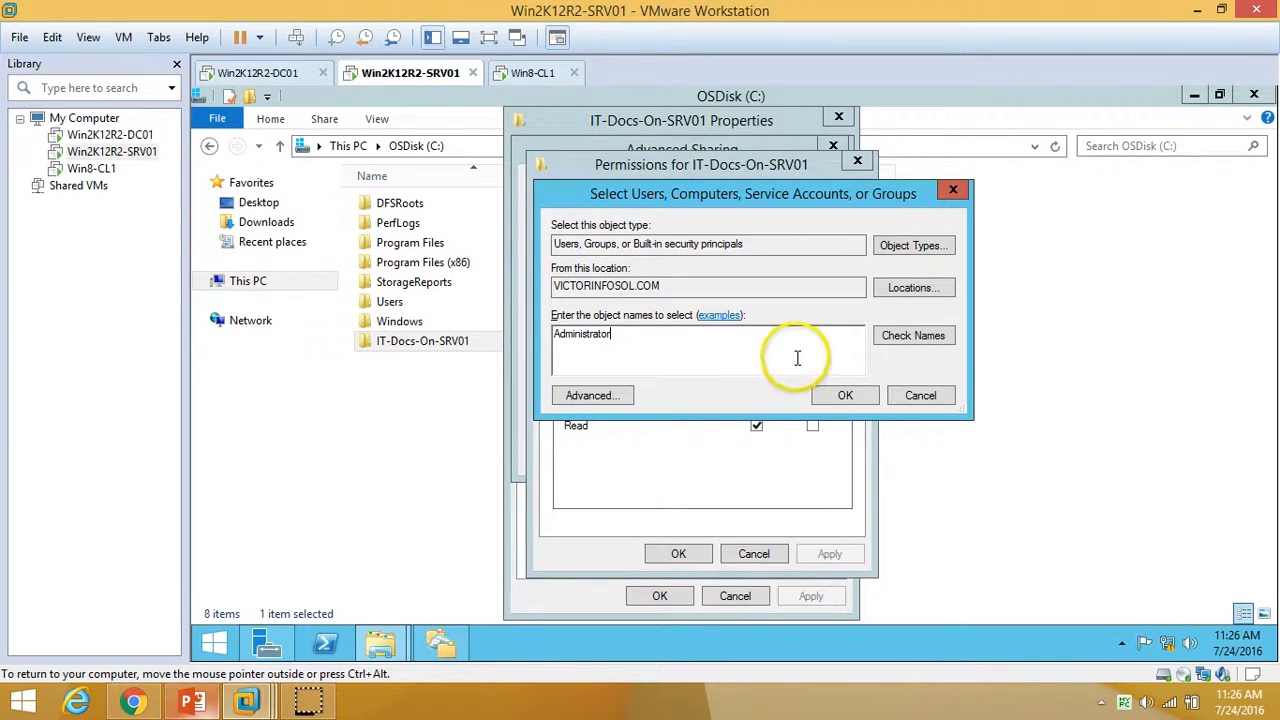
click(846, 397)
click(756, 391)
click(829, 553)
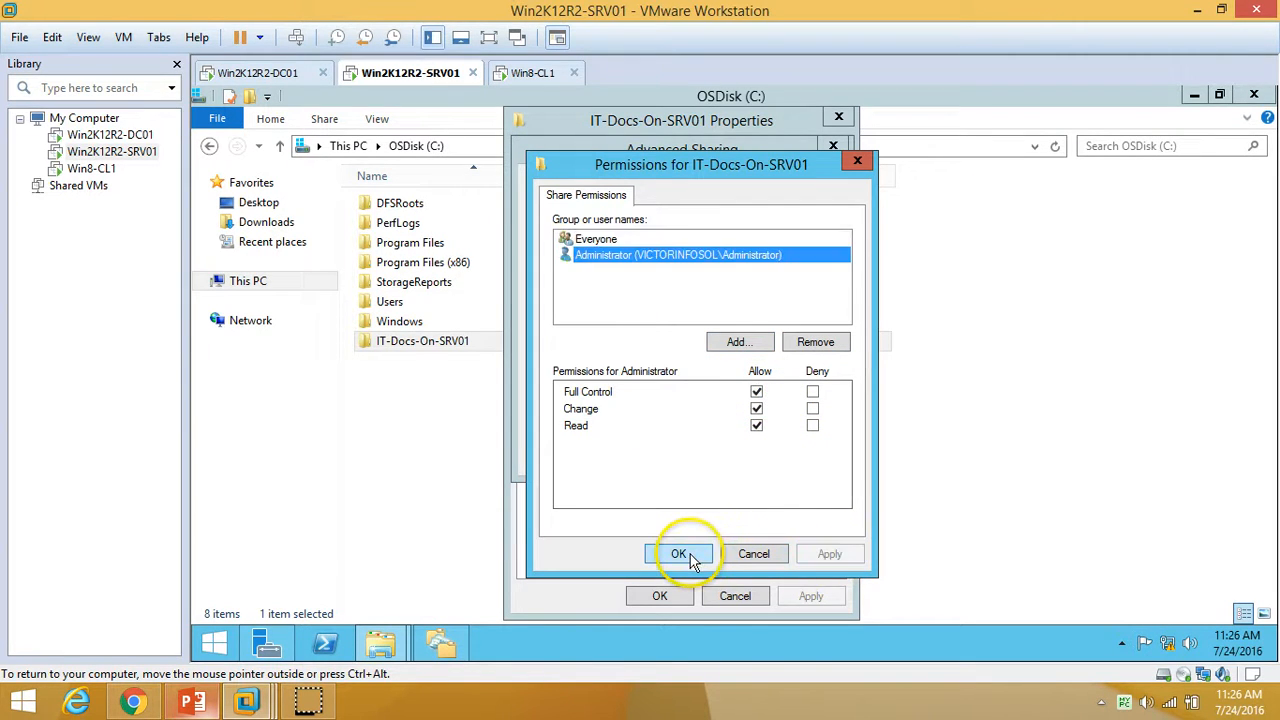
click(683, 555)
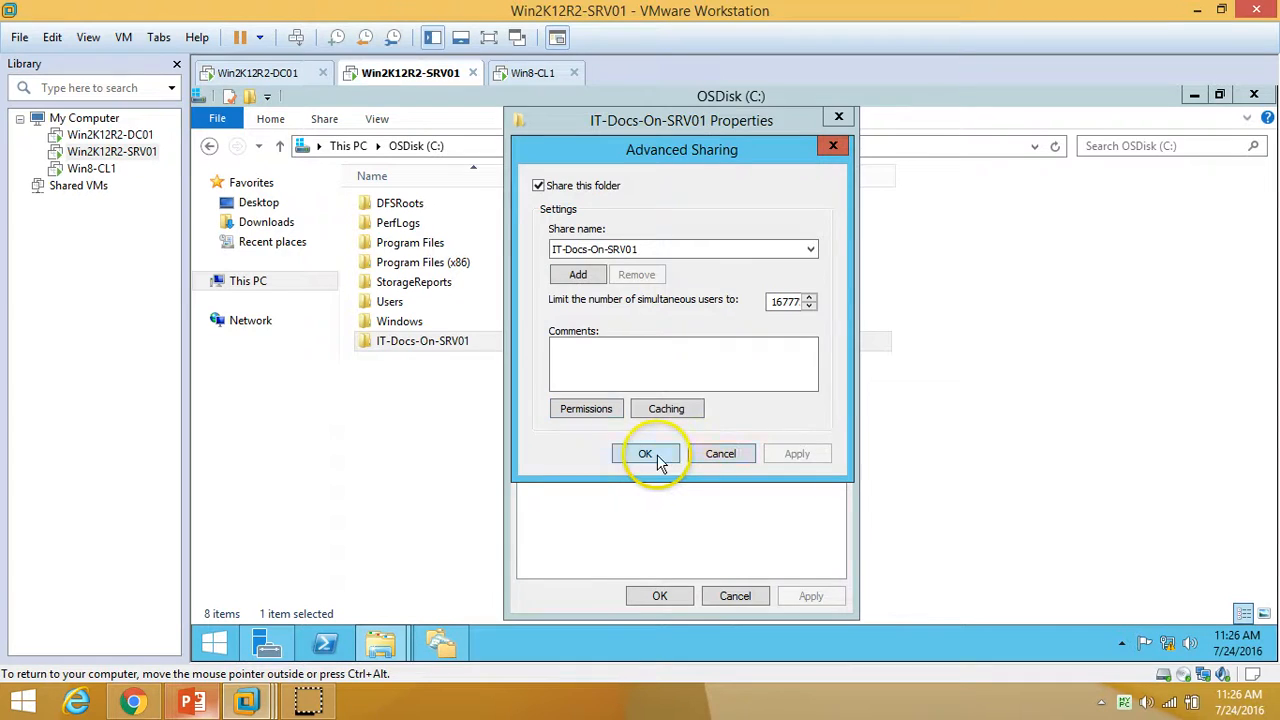
click(657, 460)
Examine the security permissions of SYSTEM, ServerAdmin, Users and Administrators on the IT-Docs-On-SRV01 folder.
click(803, 170)
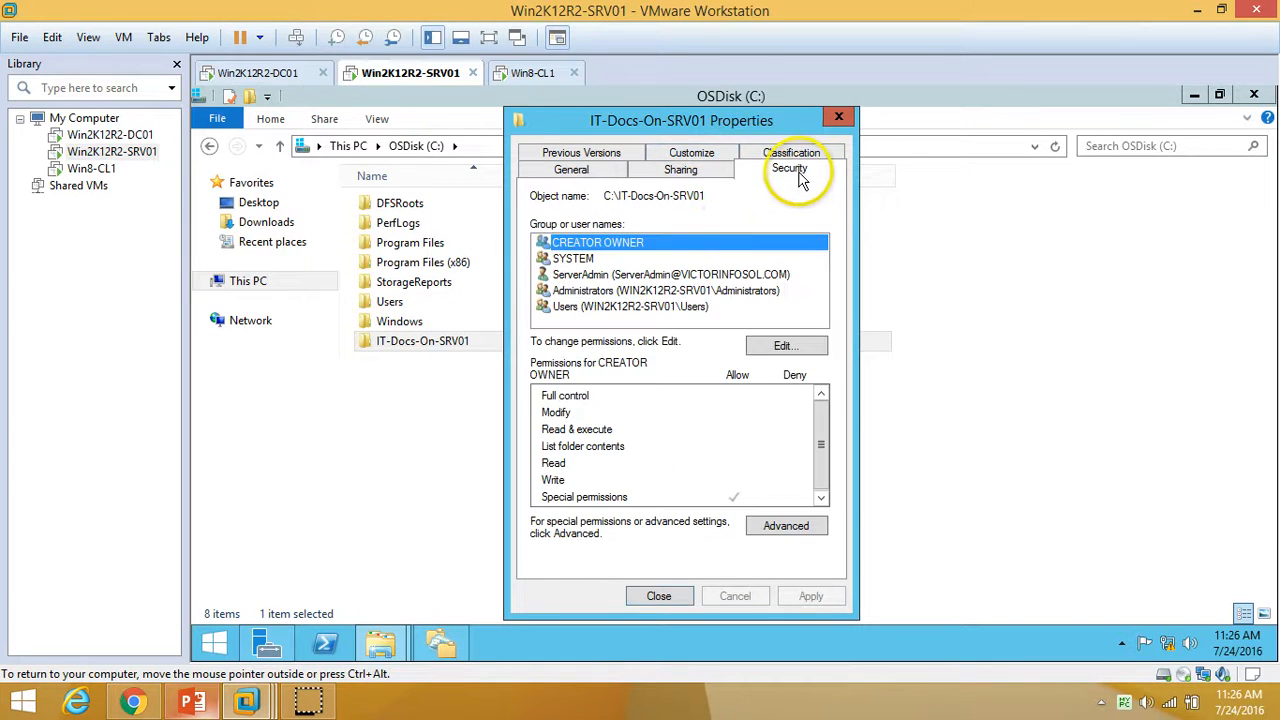
click(625, 258)
click(652, 274)
click(677, 306)
click(742, 290)
Add Everyone to the folder's security permissions with Write also allowed, apply the change, and close the folder properties.
click(782, 345)
click(752, 418)
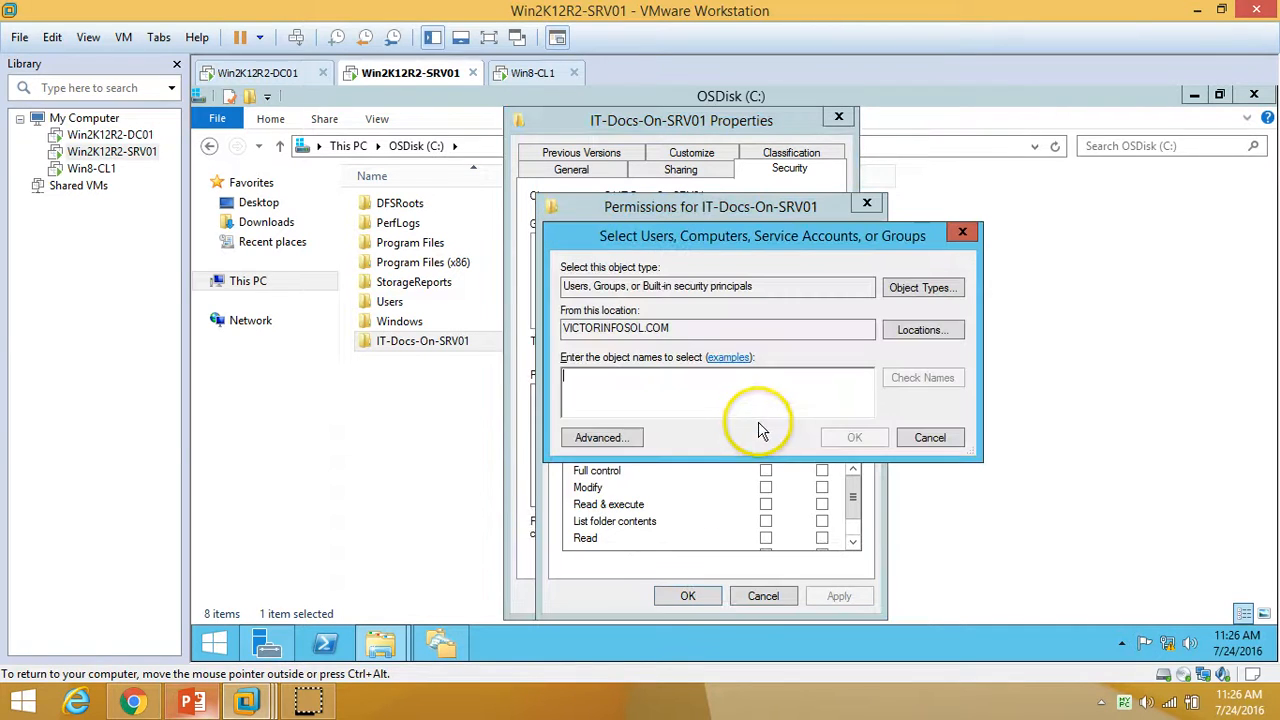
text(Everyone)
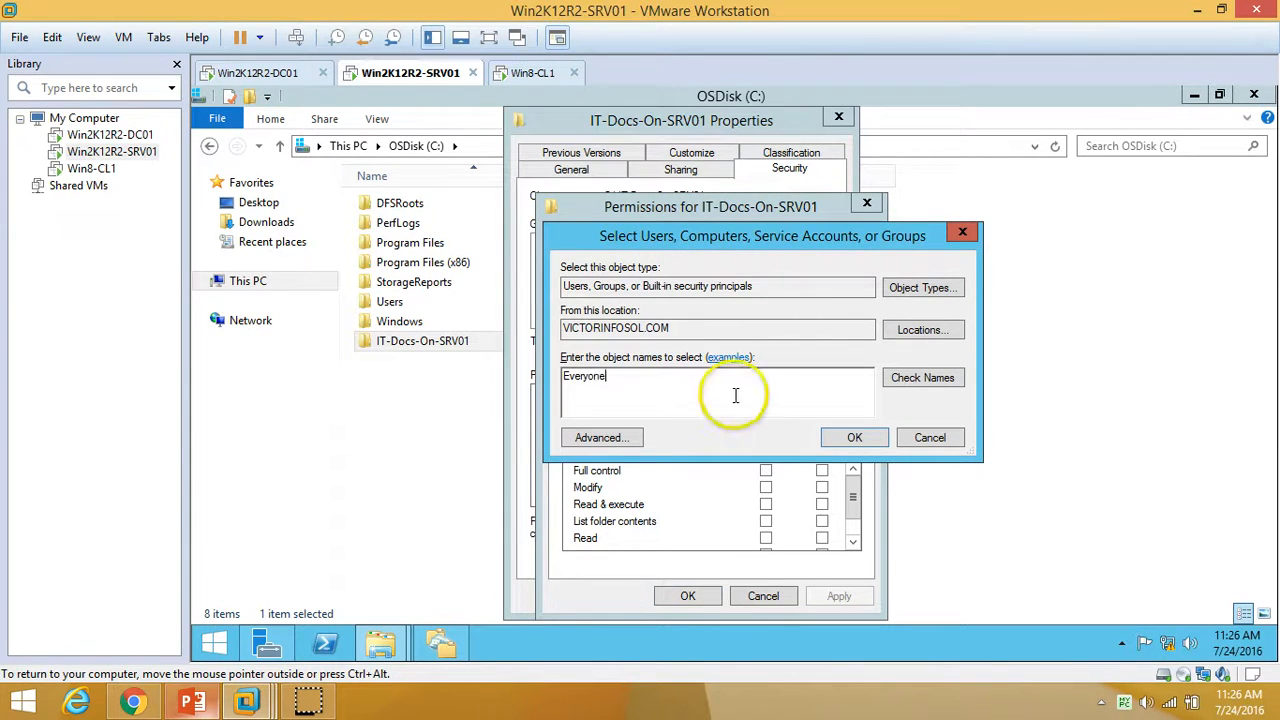
click(922, 377)
click(854, 437)
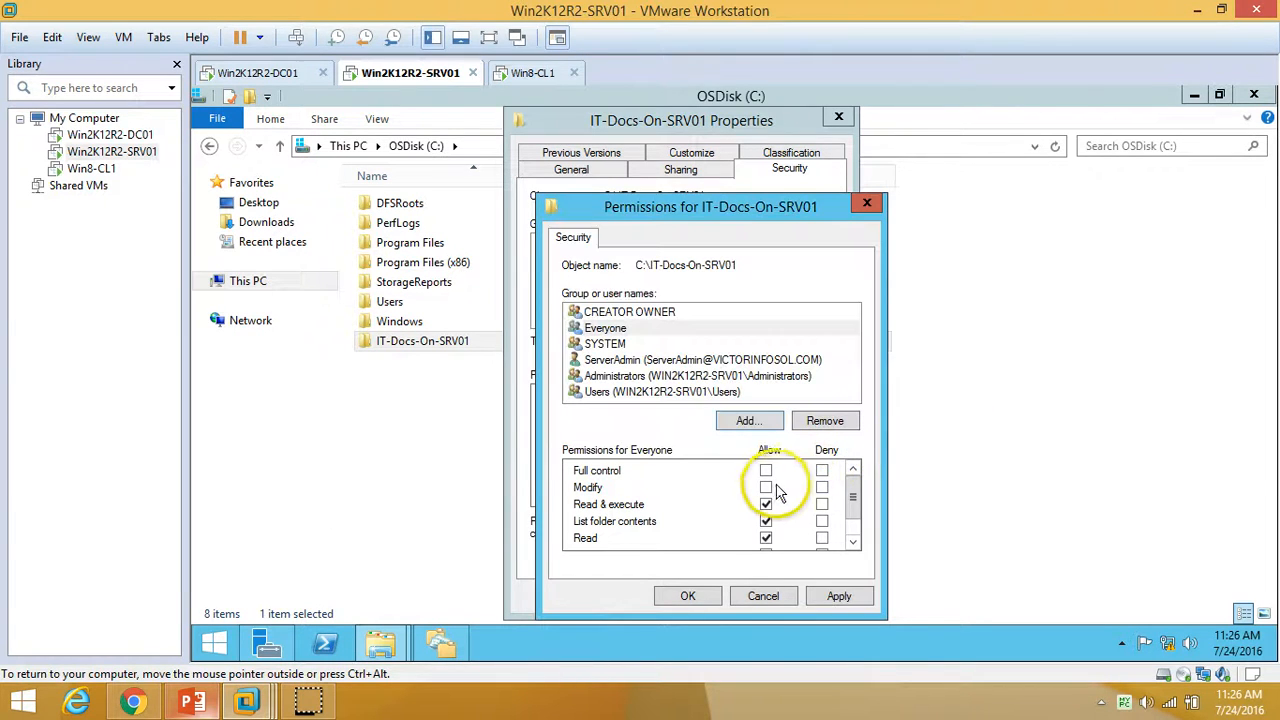
scroll(800, 535, down, 1)
click(766, 523)
click(838, 598)
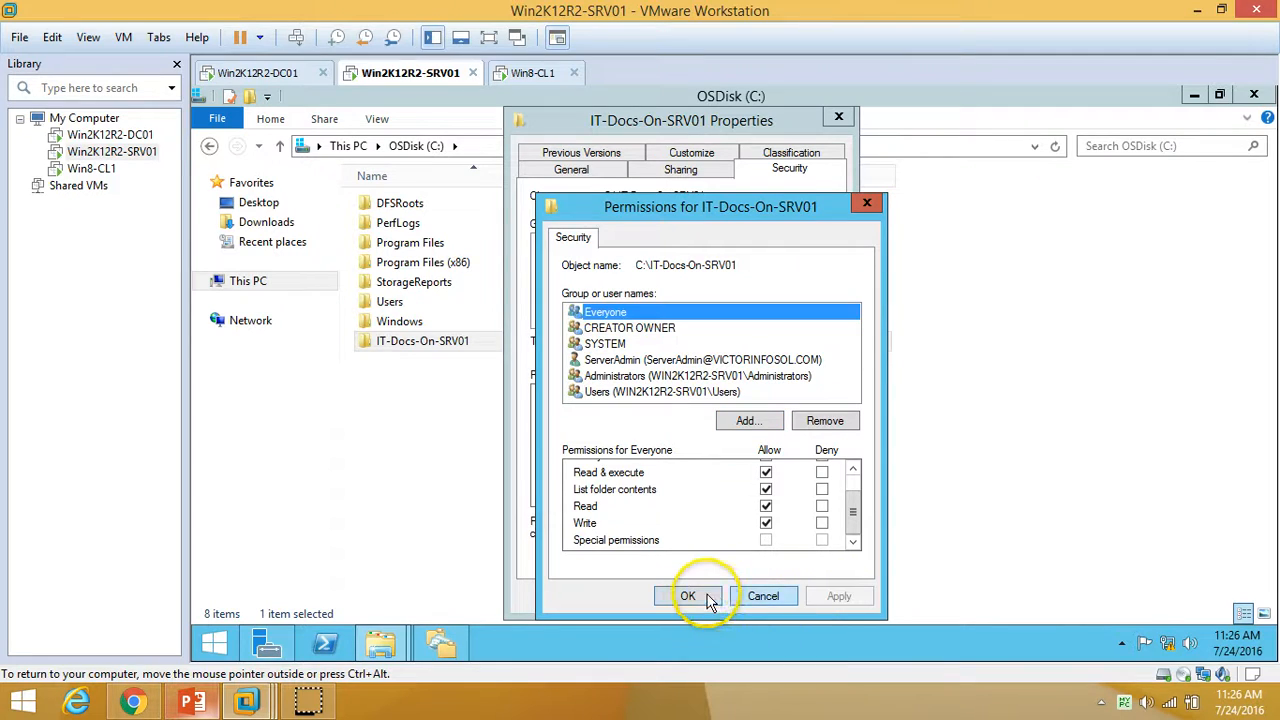
click(688, 596)
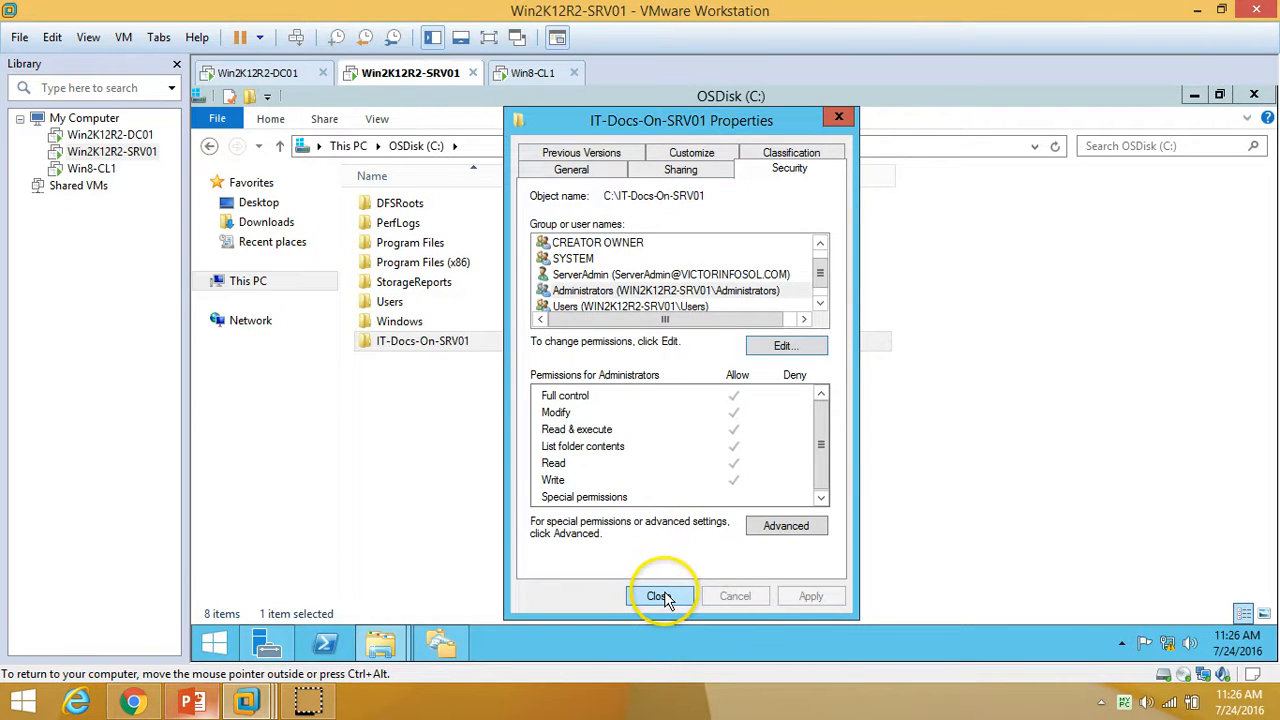
click(660, 596)
Refresh the C: drive listing and minimize File Explorer to return to DFS Management.
right_click(520, 445)
click(590, 263)
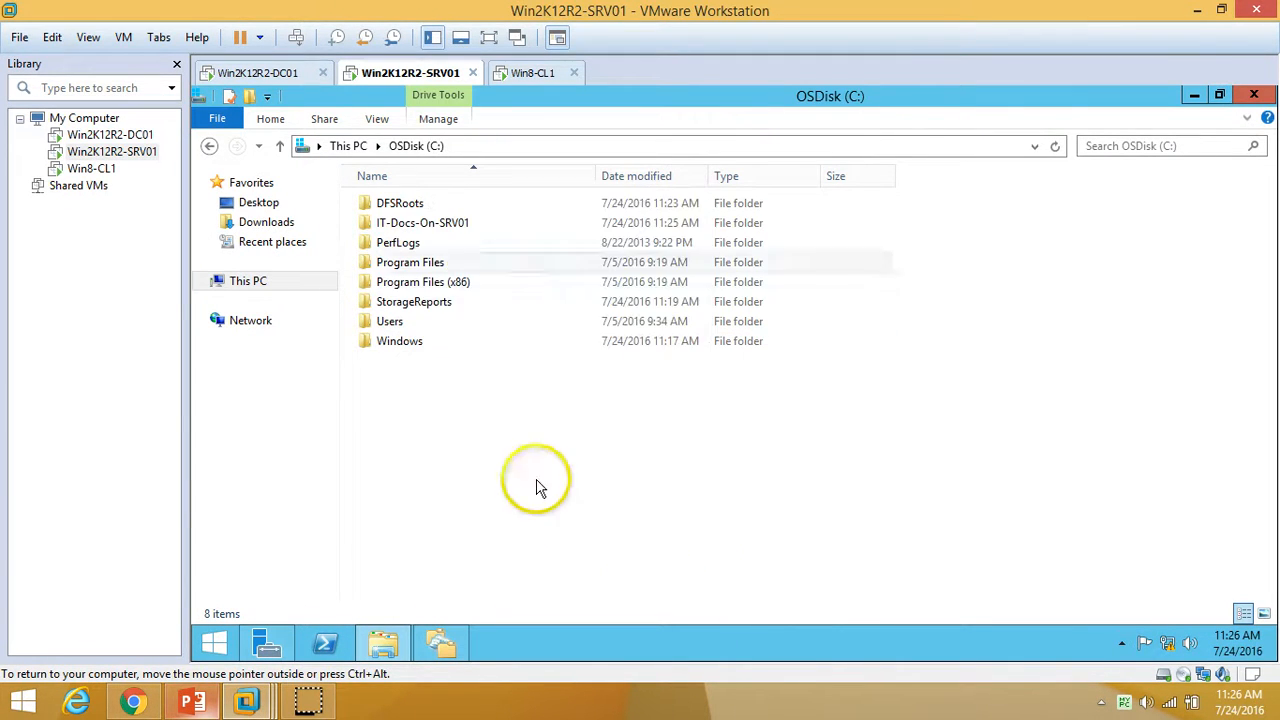
click(383, 642)
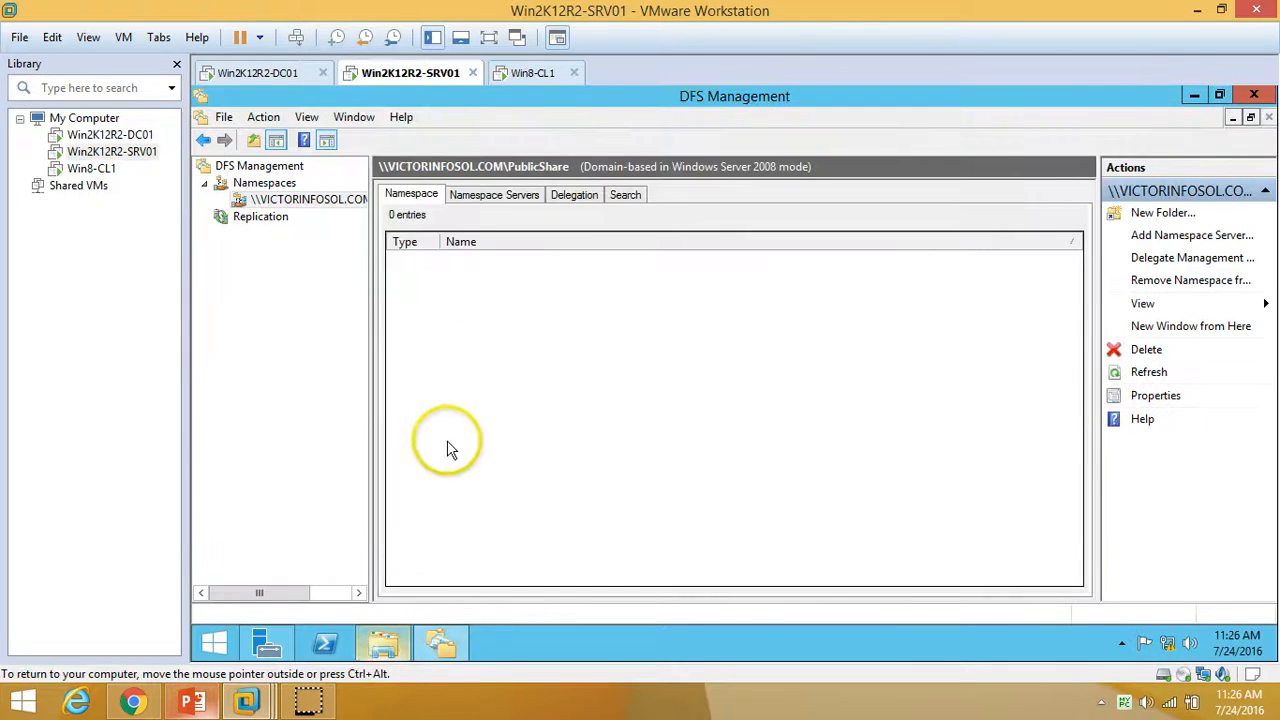
Start a new folder in the PublicShare namespace and name it IT-Docs.
right_click(493, 330)
click(300, 204)
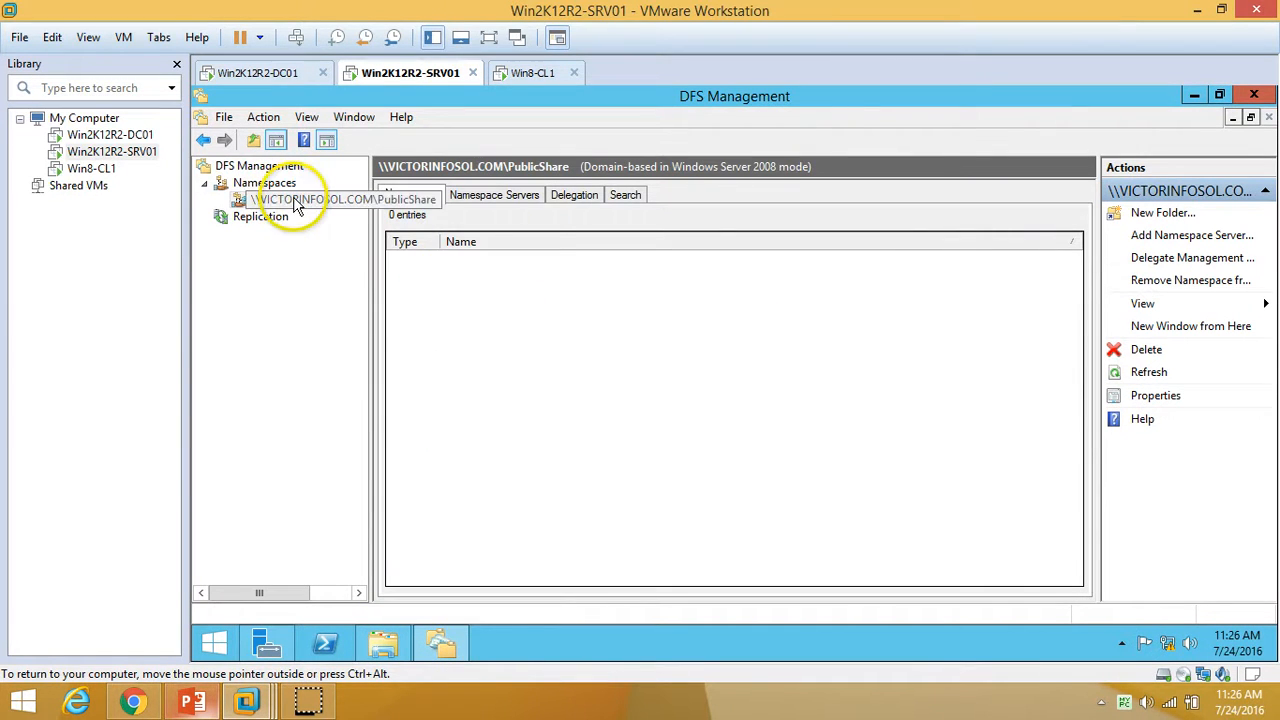
right_click(296, 204)
click(352, 210)
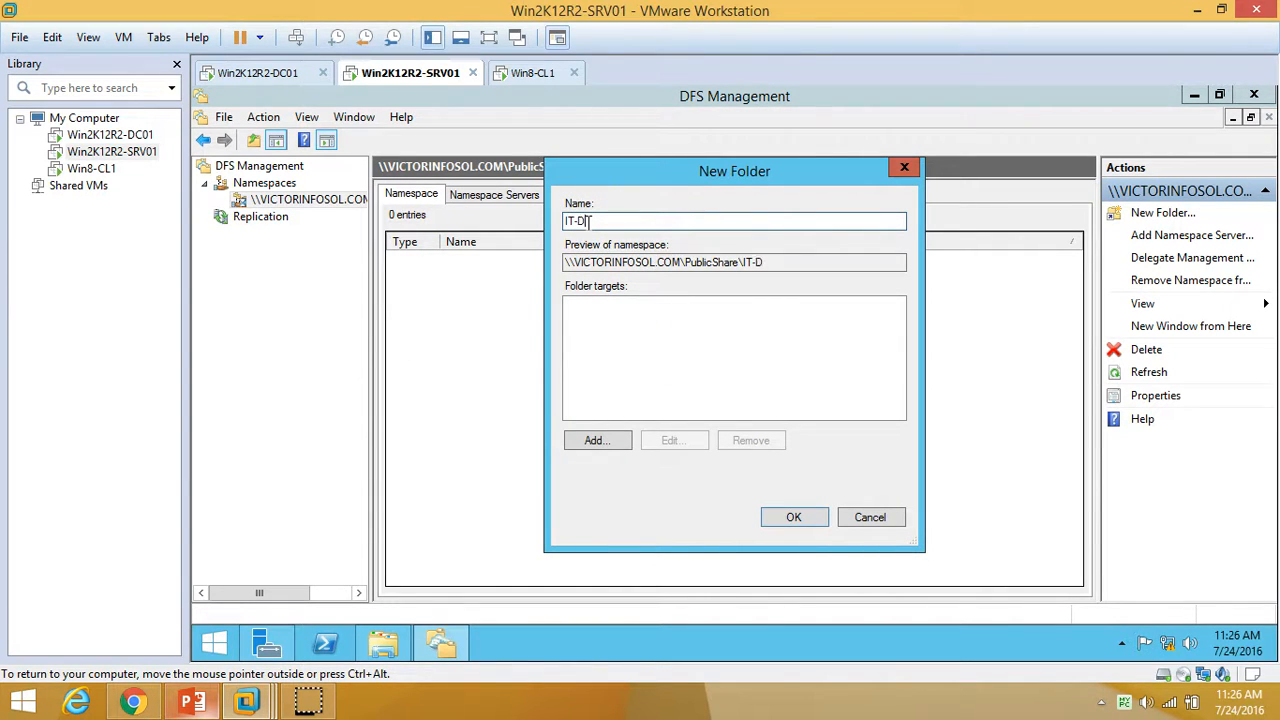
Add the shared folder IT-Docs-On-SRV01 on server WIN2K12R2-srv01 as the folder target for IT-Docs.
click(621, 442)
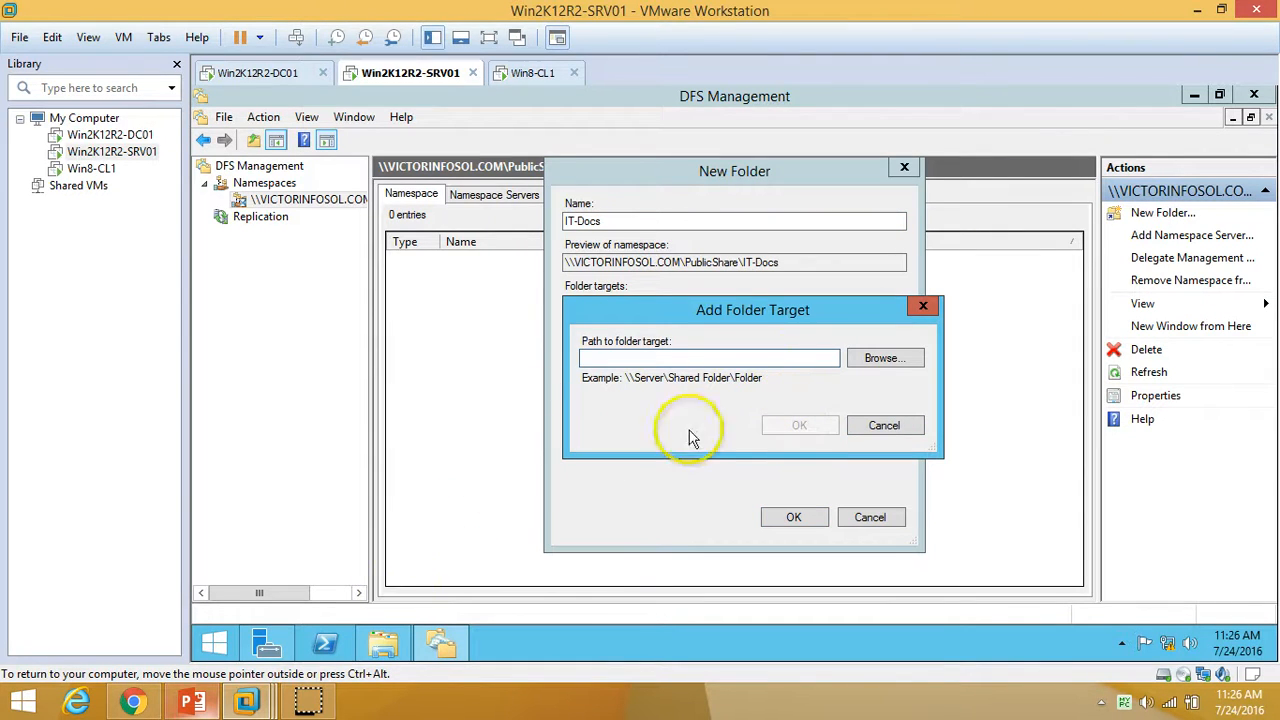
click(893, 360)
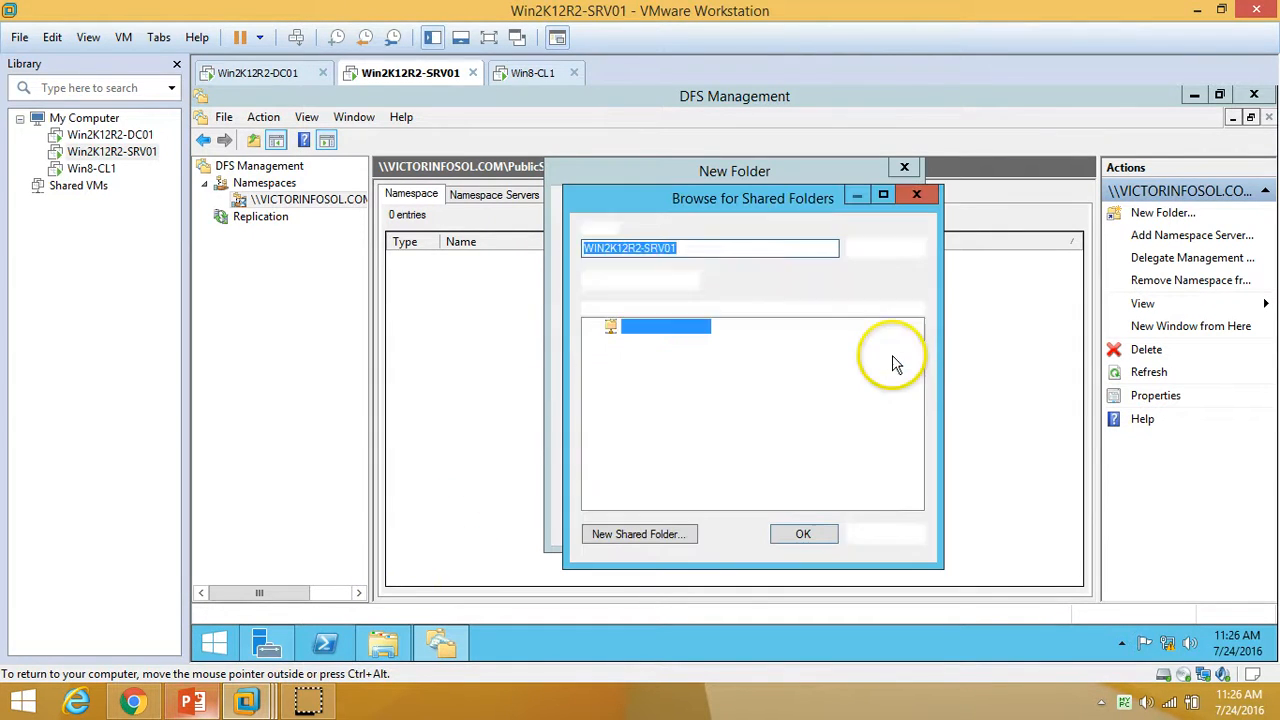
click(699, 248)
key(BackSpace)
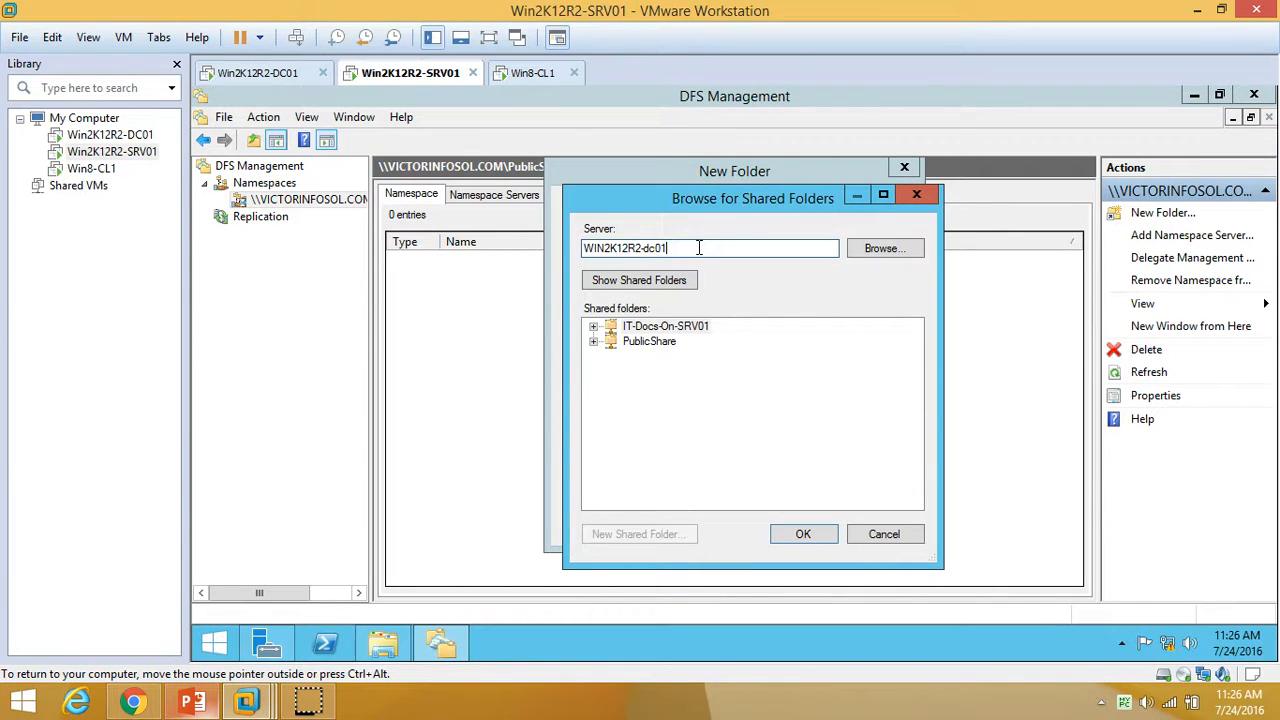
key(Return)
key(BackSpace)
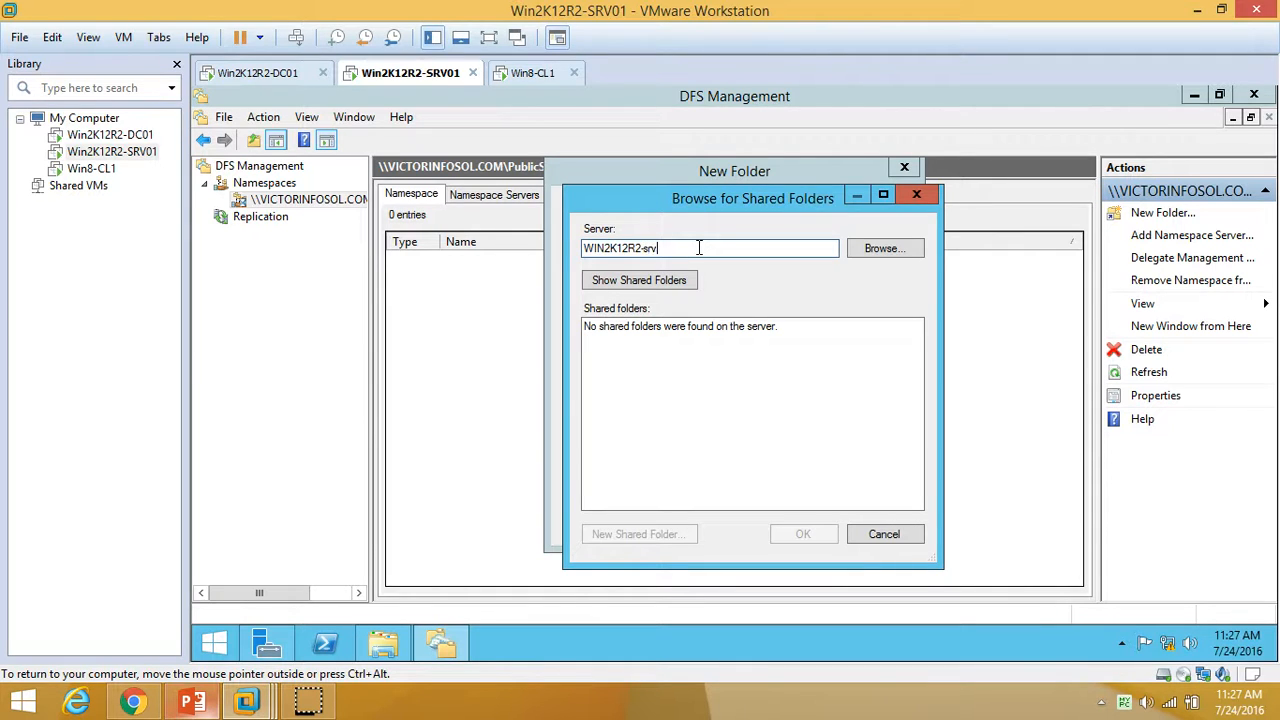
key(Return)
click(665, 327)
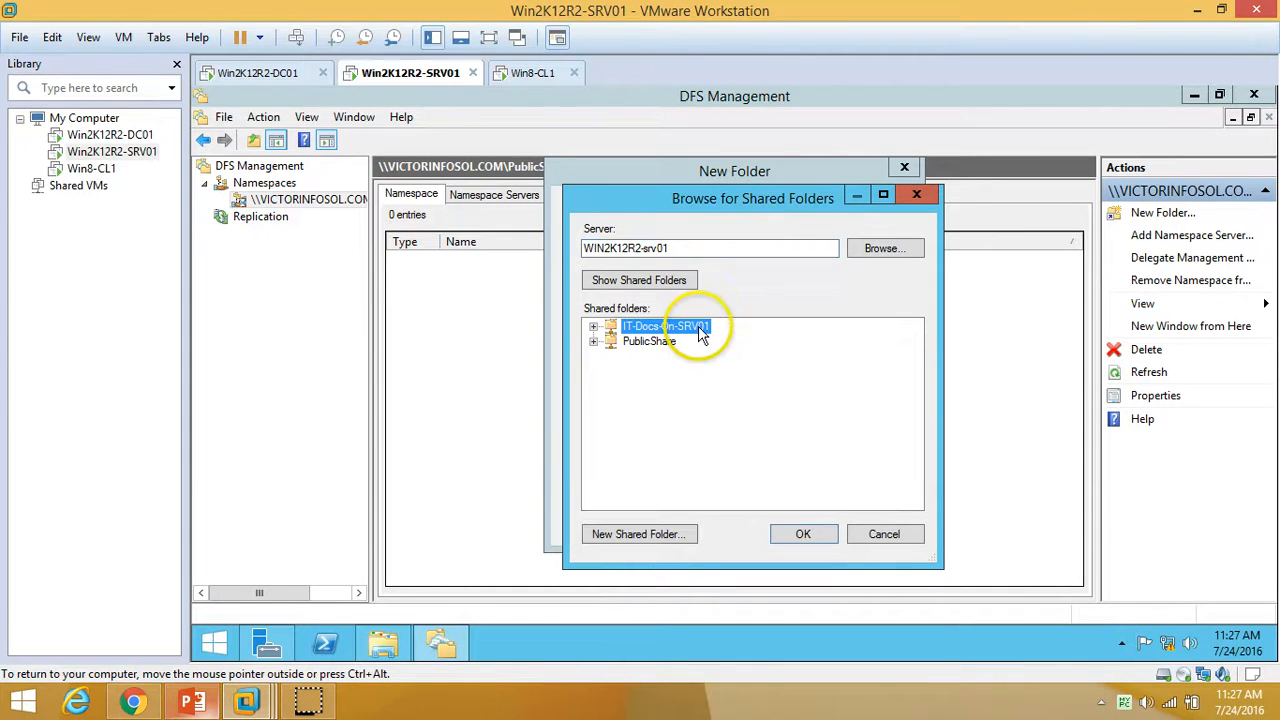
key(Return)
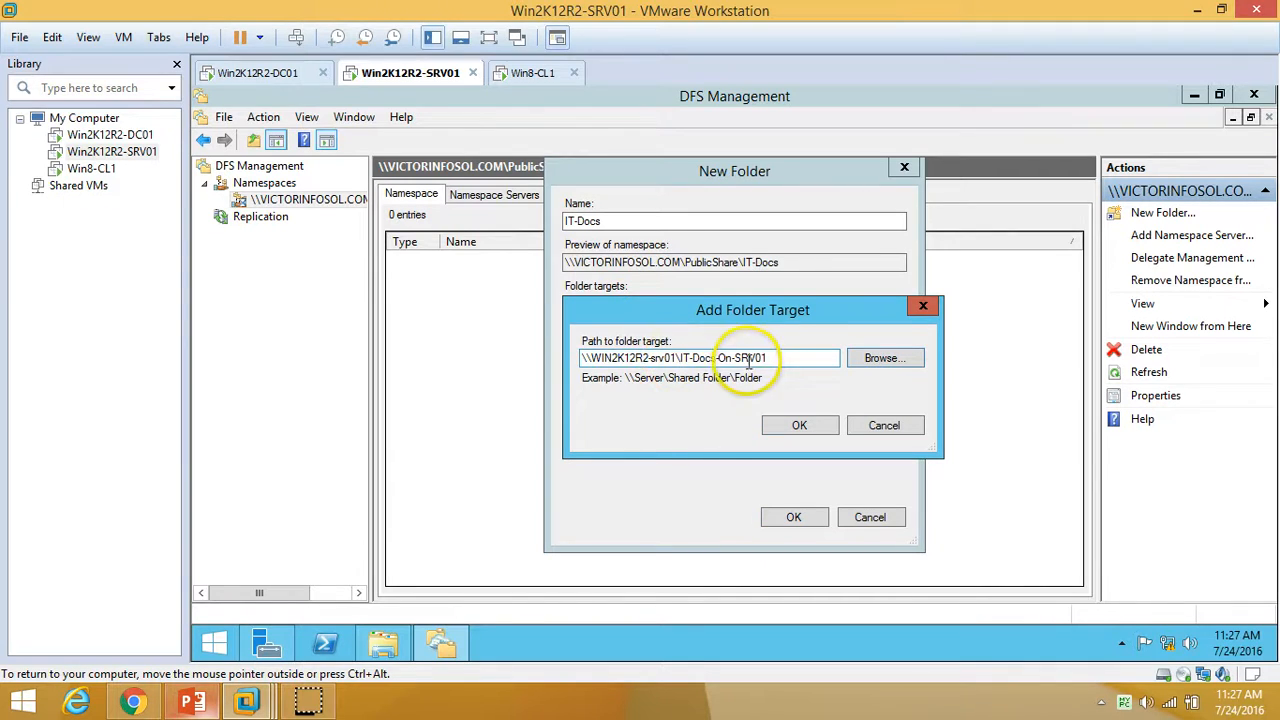
drag(583, 358, 778, 357)
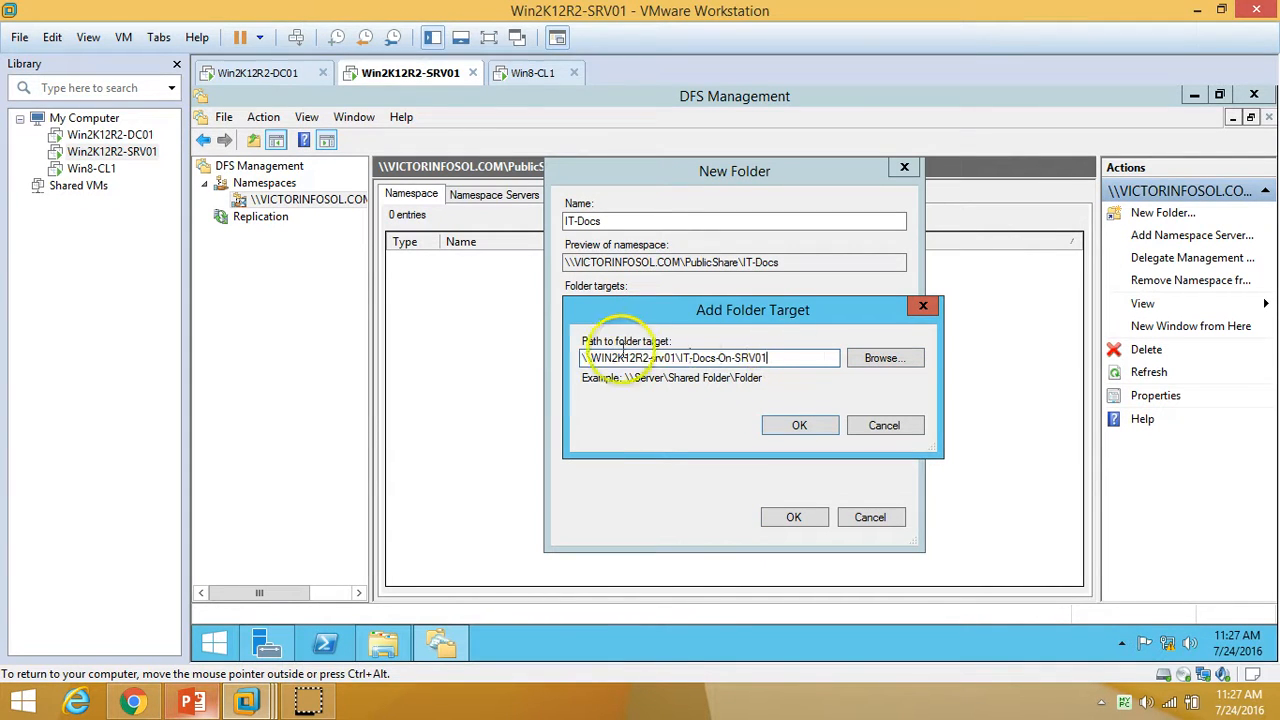
click(800, 424)
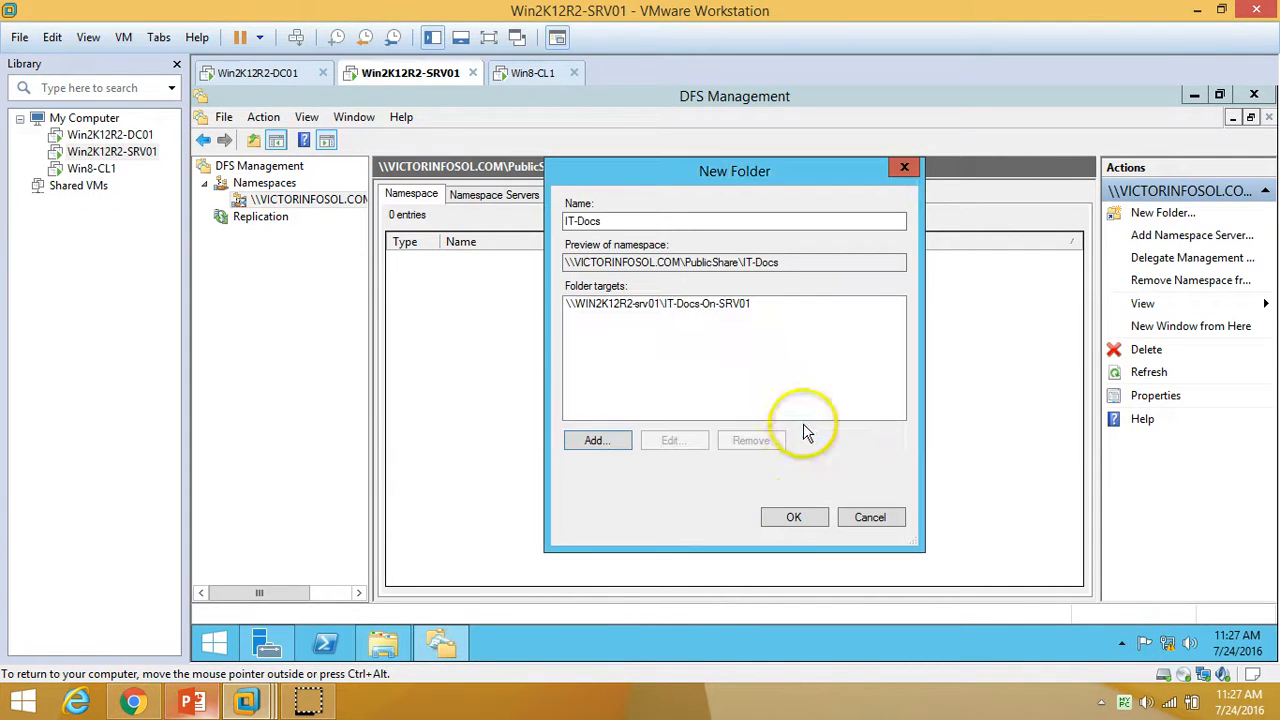
Confirm creation of the IT-Docs namespace folder and refresh the PublicShare namespace listing.
click(808, 517)
right_click(596, 308)
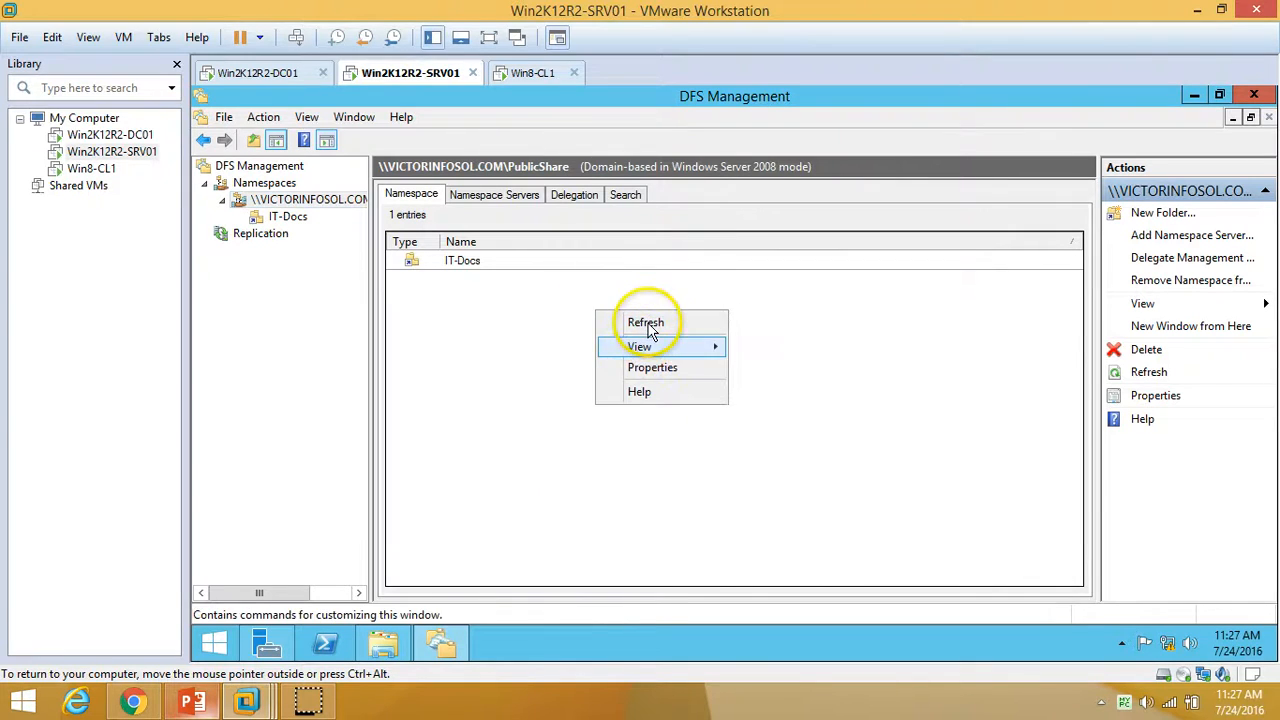
click(649, 323)
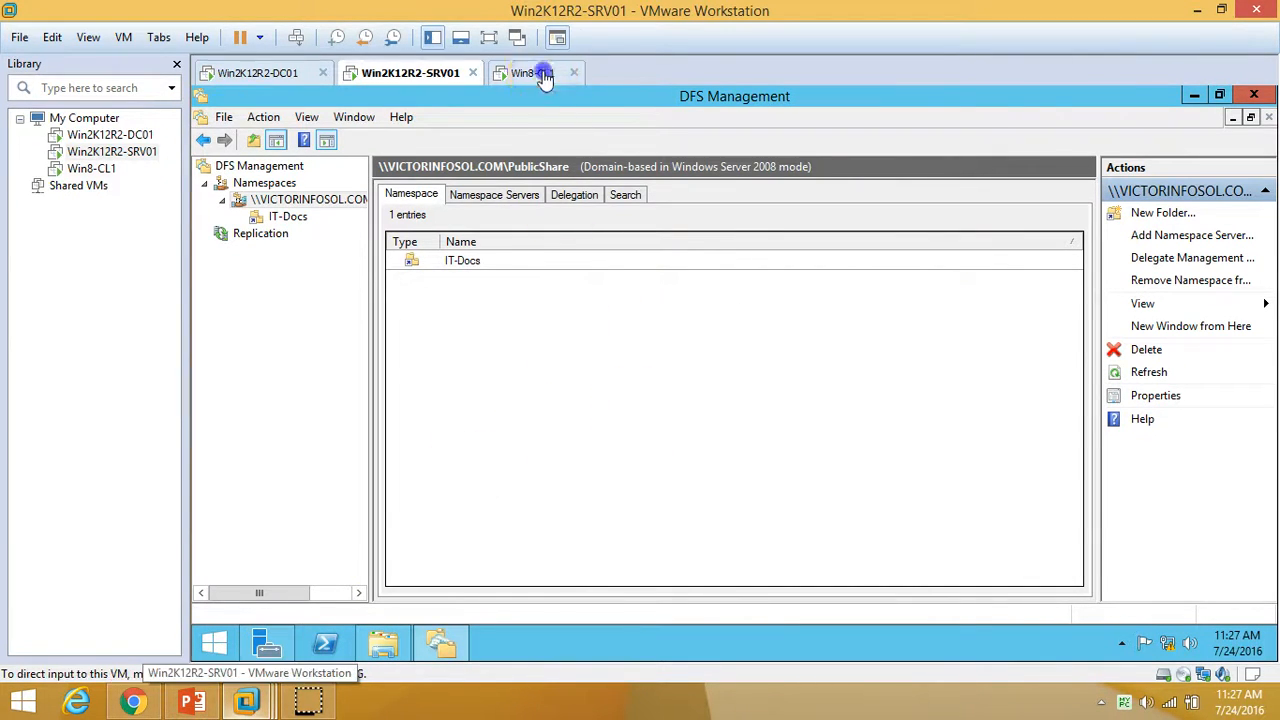
On the Win8-CL1 client, refresh the mapped PublicShare drive, open its IT-Docs folder and refresh the contents.
click(540, 74)
right_click(741, 297)
click(785, 367)
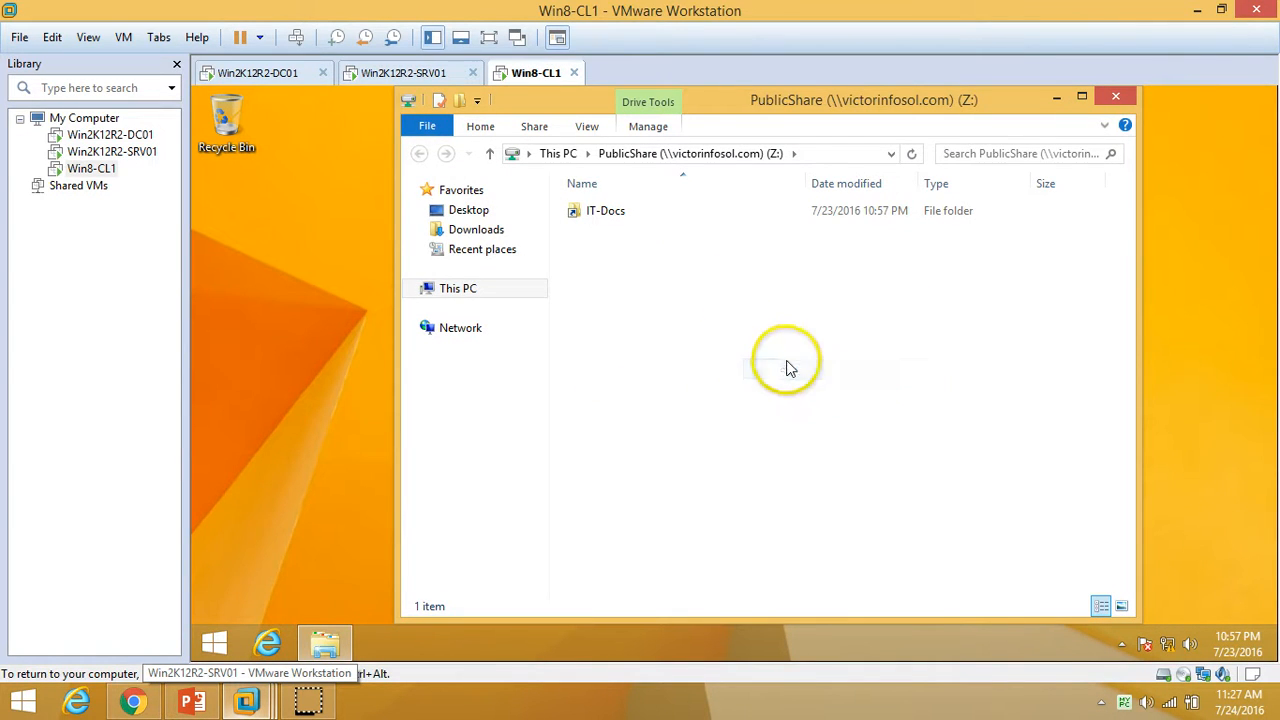
double_click(634, 214)
right_click(680, 294)
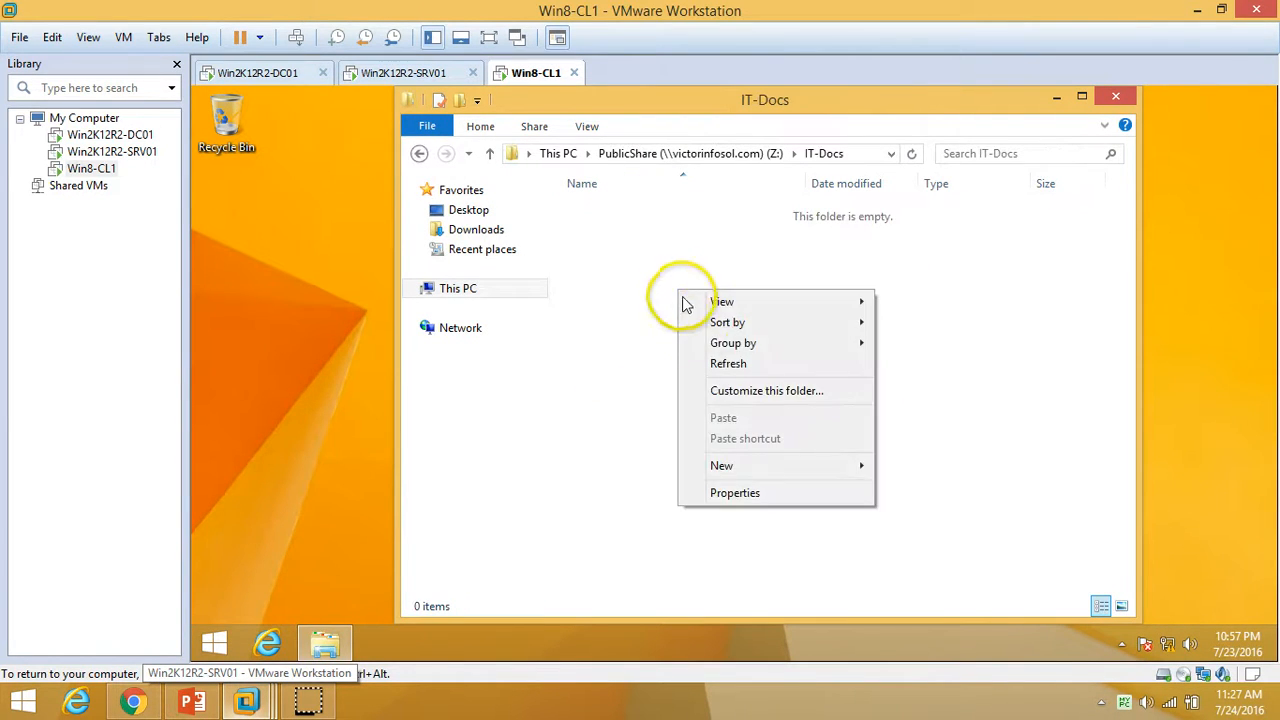
click(729, 364)
Return to This PC, reopen the PublicShare (Z:) drive and its IT-Docs folder, and refresh it again.
click(475, 290)
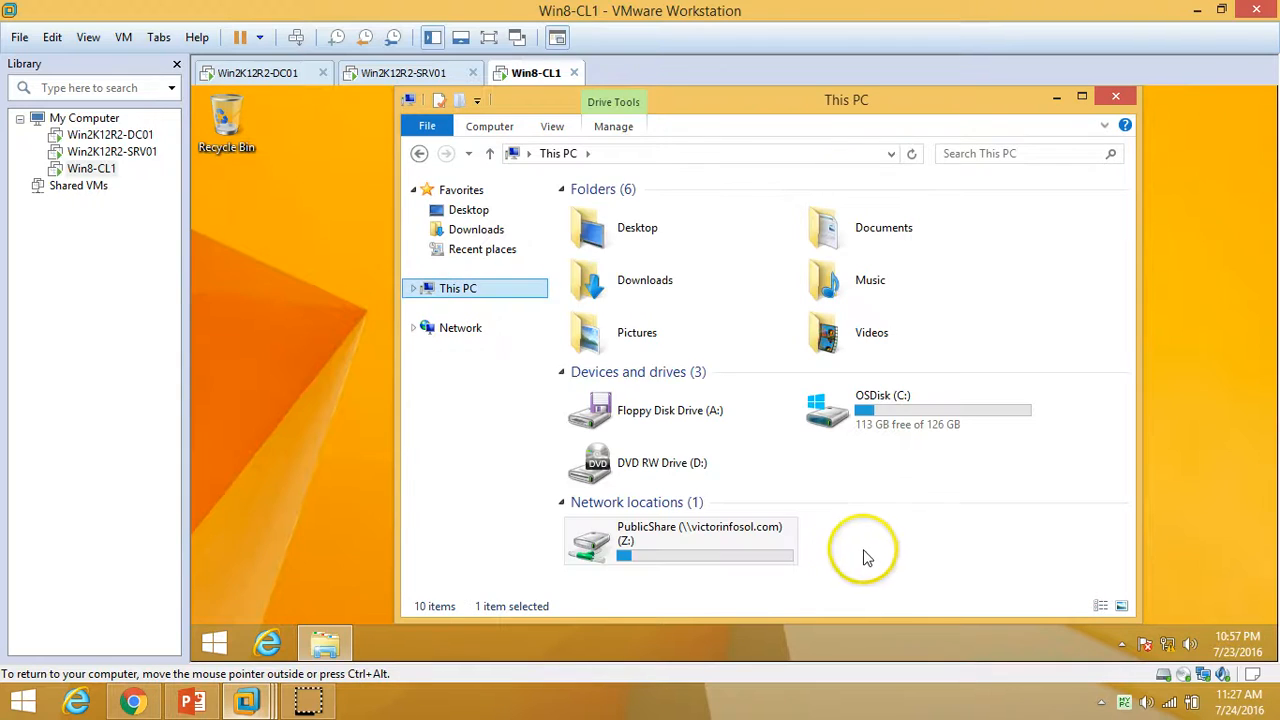
double_click(831, 557)
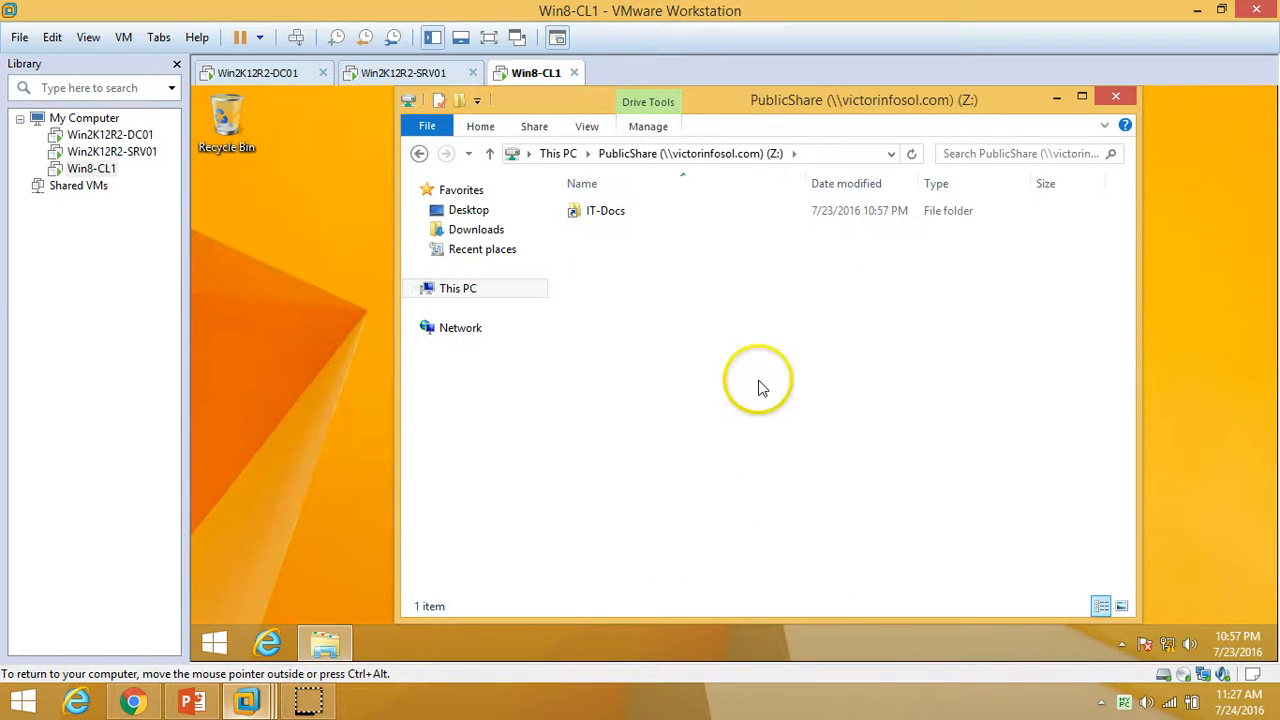
click(615, 218)
double_click(644, 216)
right_click(686, 390)
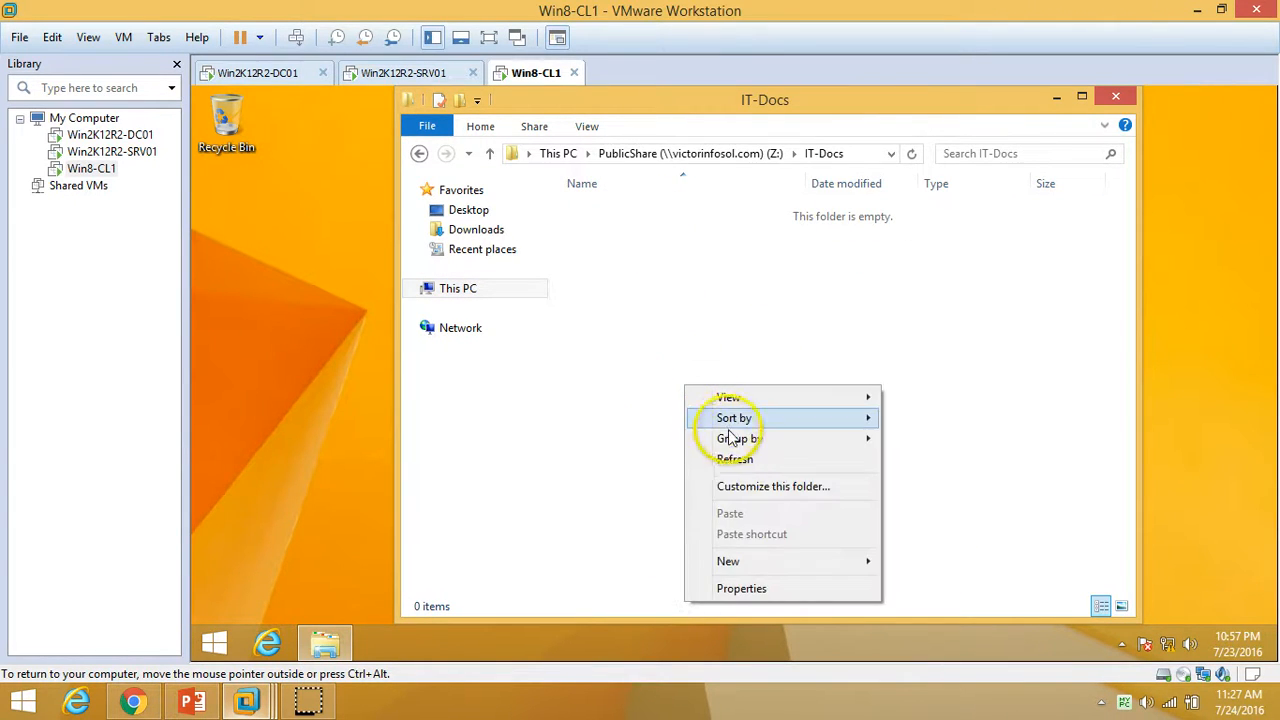
click(745, 459)
Switch to the Win2K12R2-DC01 machine, close the finished roles and features wizard, and open DFS Management.
click(398, 73)
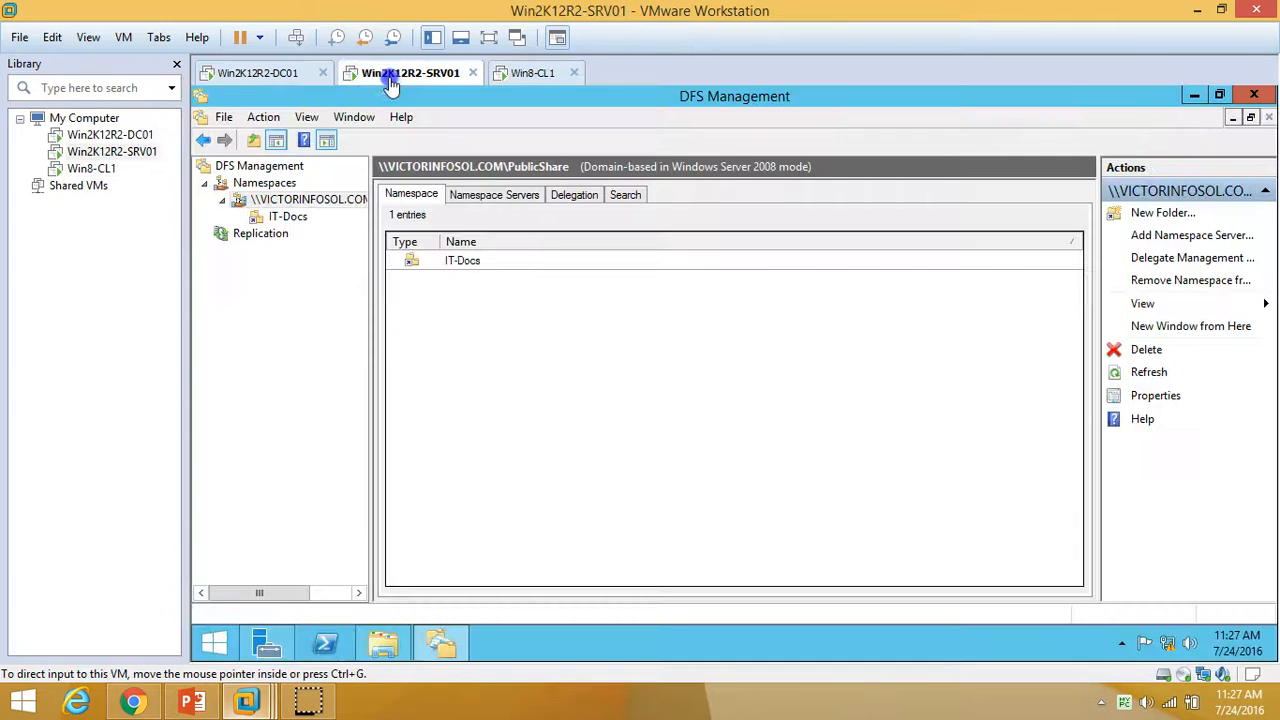
click(262, 78)
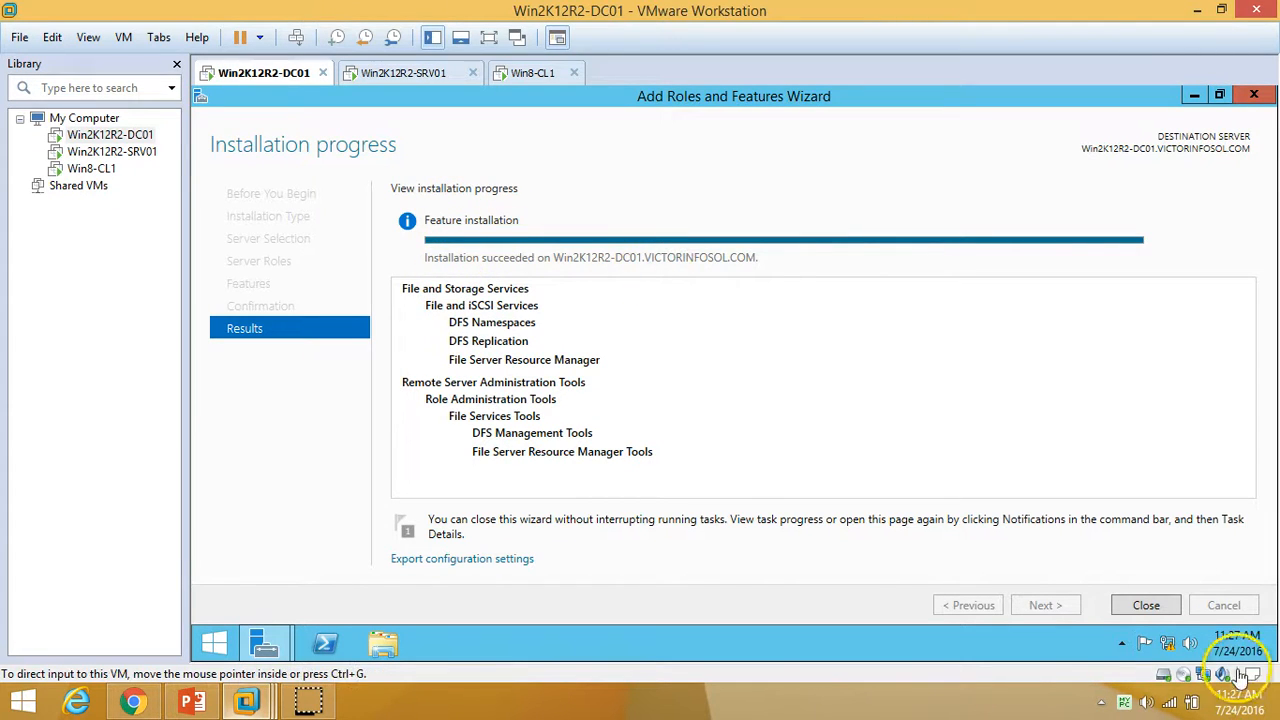
click(1118, 606)
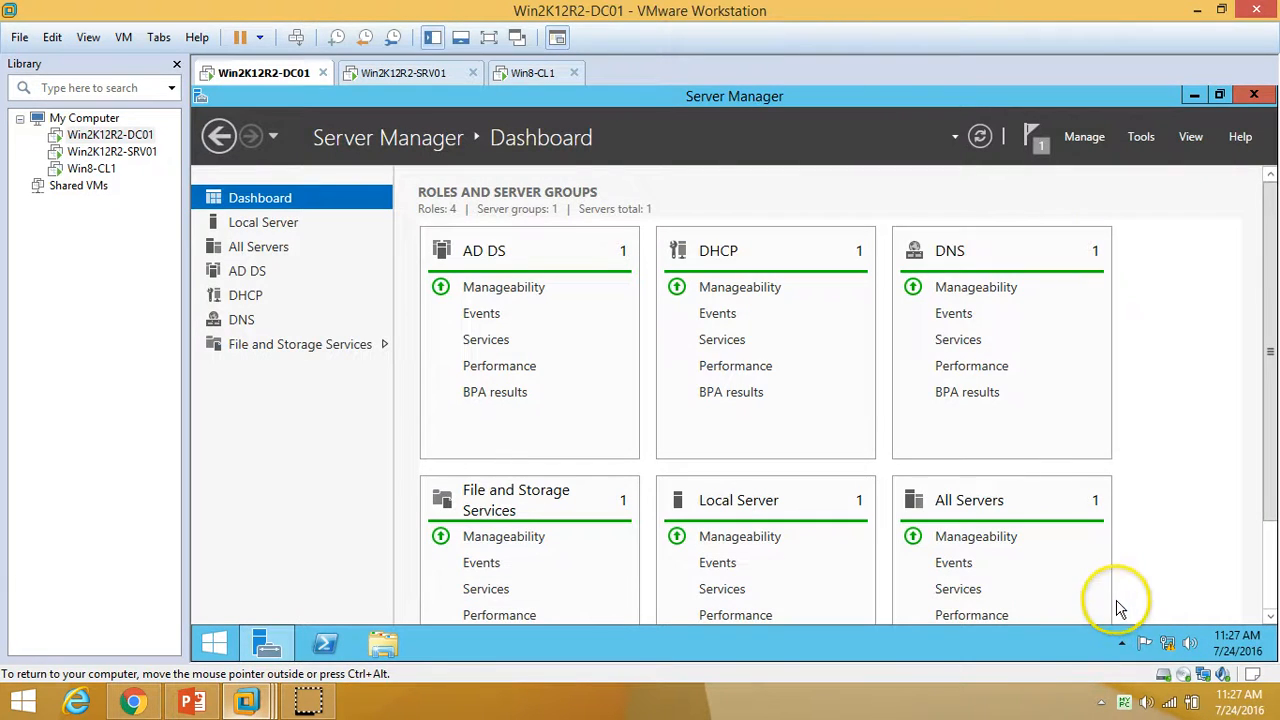
click(1141, 136)
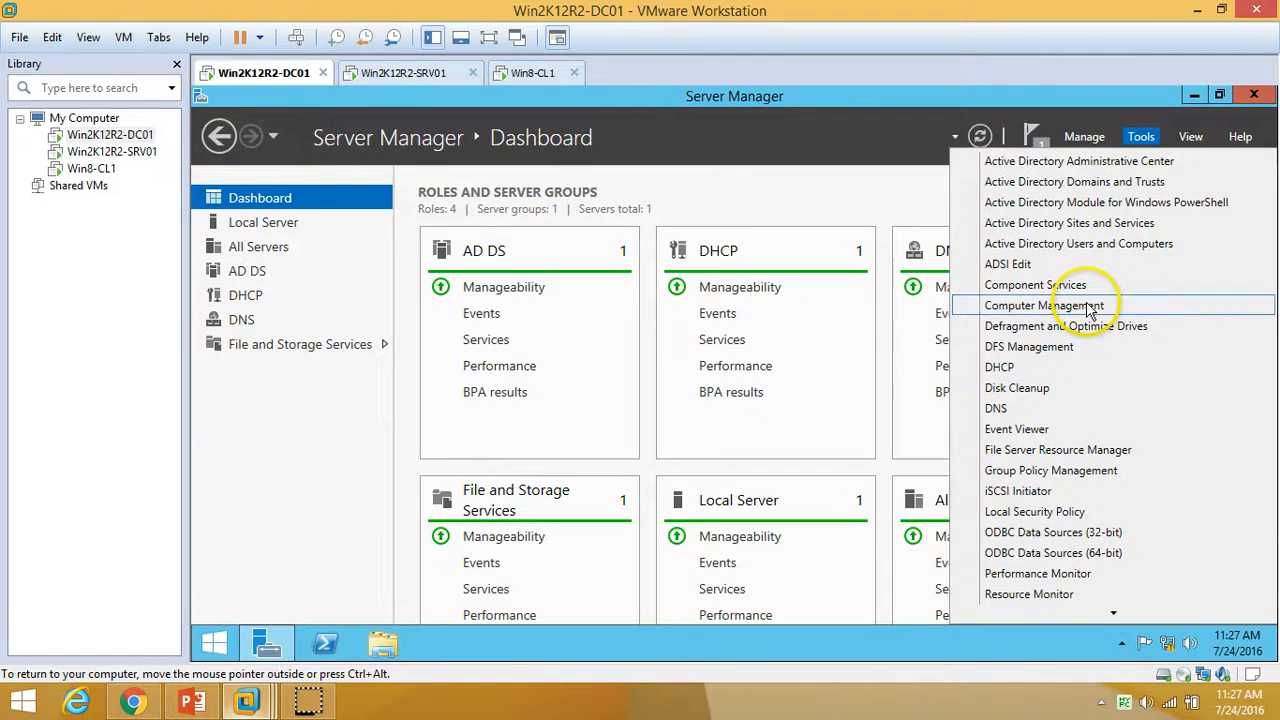
click(1048, 346)
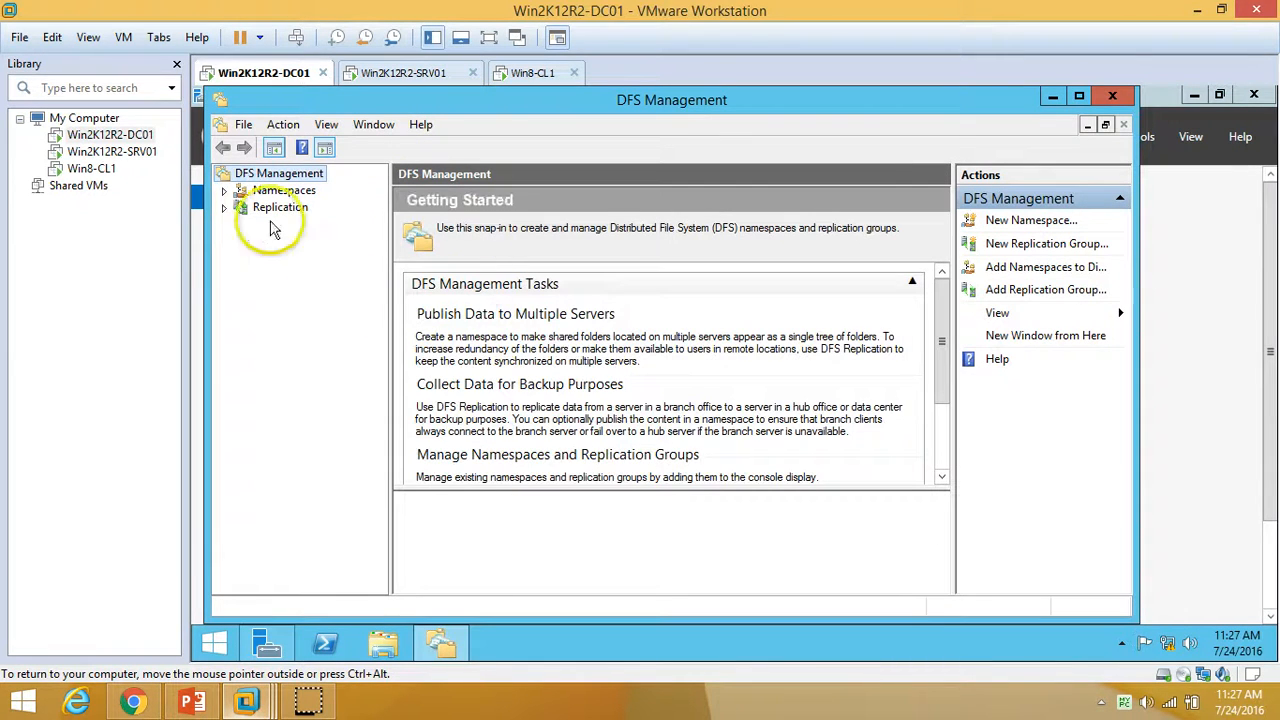
Maximize DFS Management, expand Replication, and display the Namespaces node.
click(224, 191)
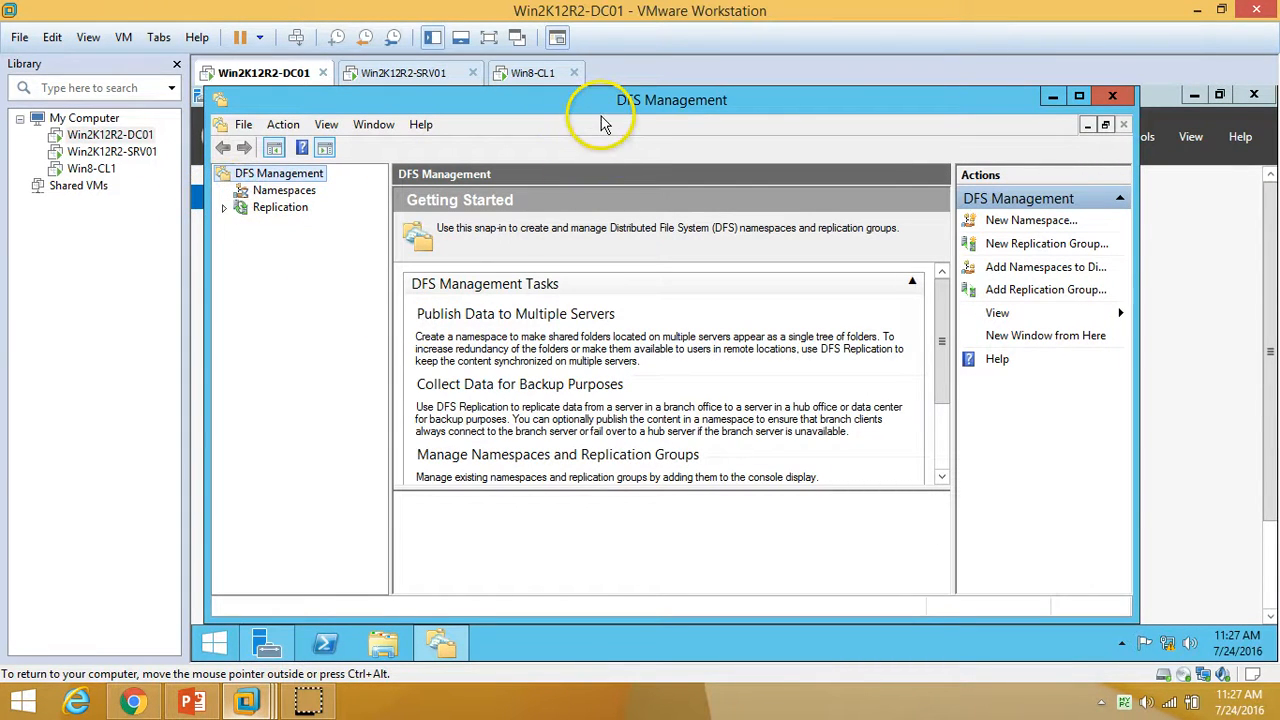
click(224, 207)
double_click(731, 104)
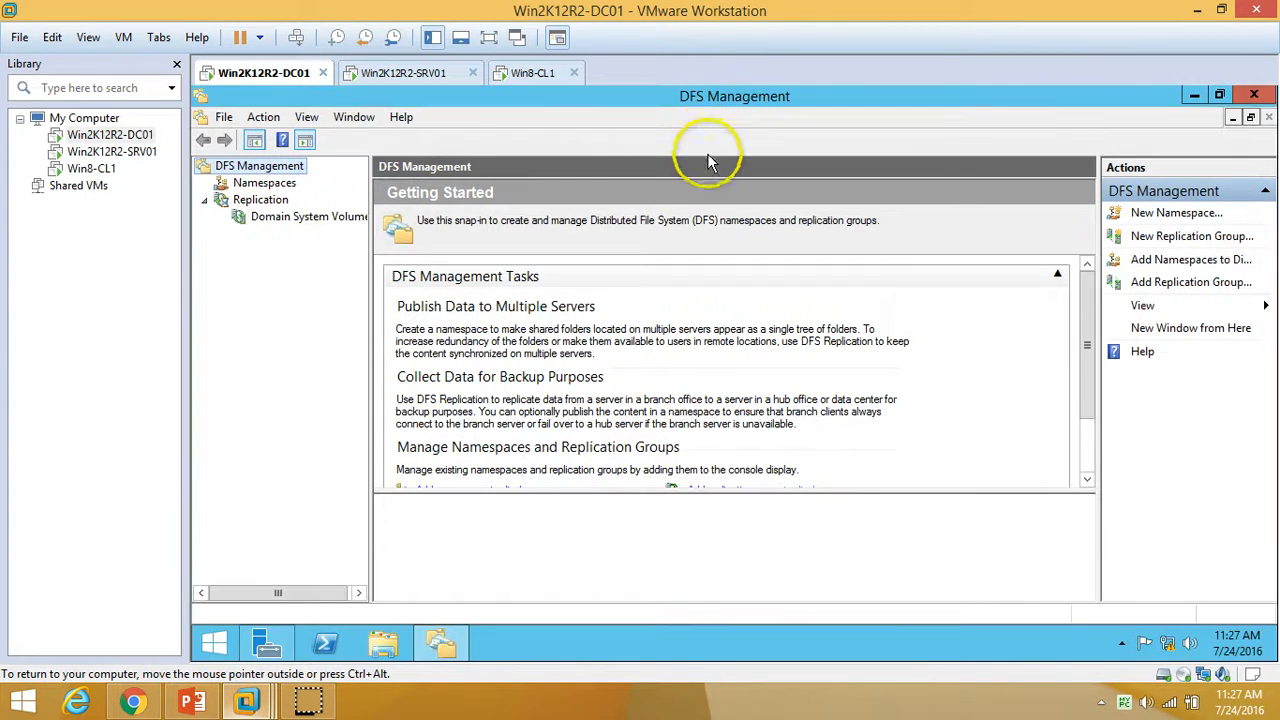
click(260, 184)
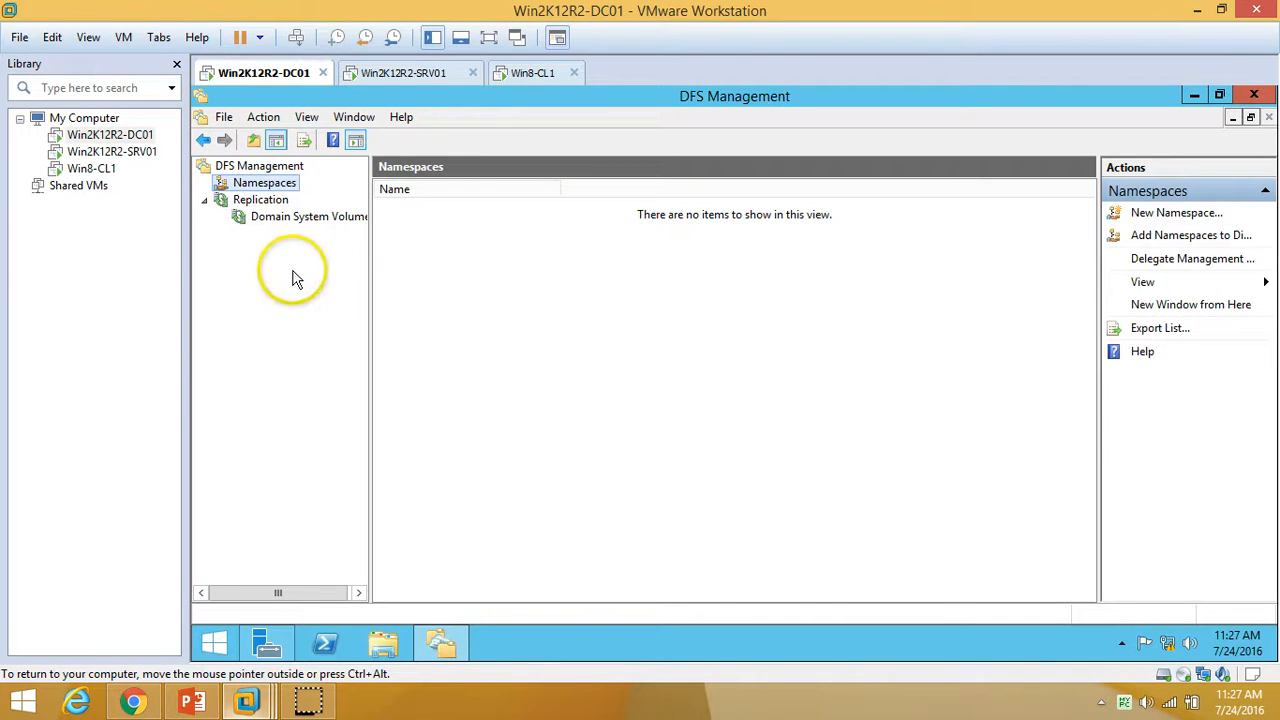
Start a new namespace on the domain controller and specify win2k12r2-dc01 as the namespace server.
right_click(263, 183)
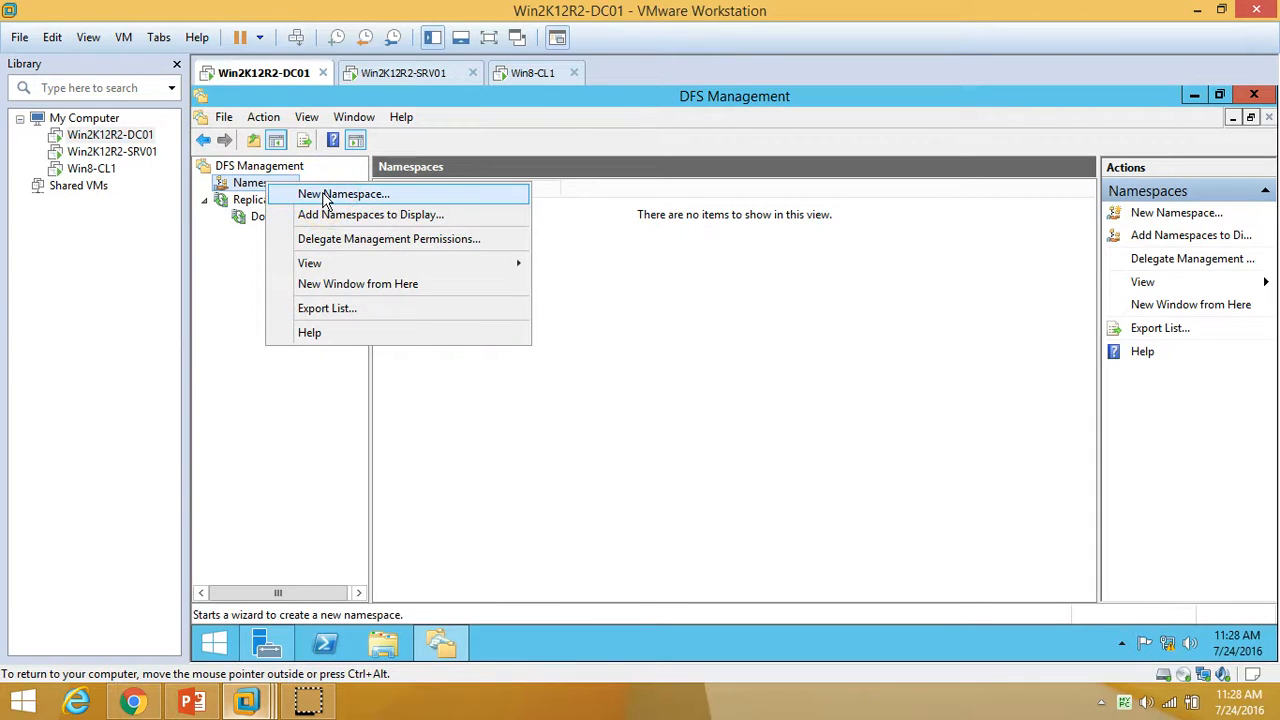
click(325, 197)
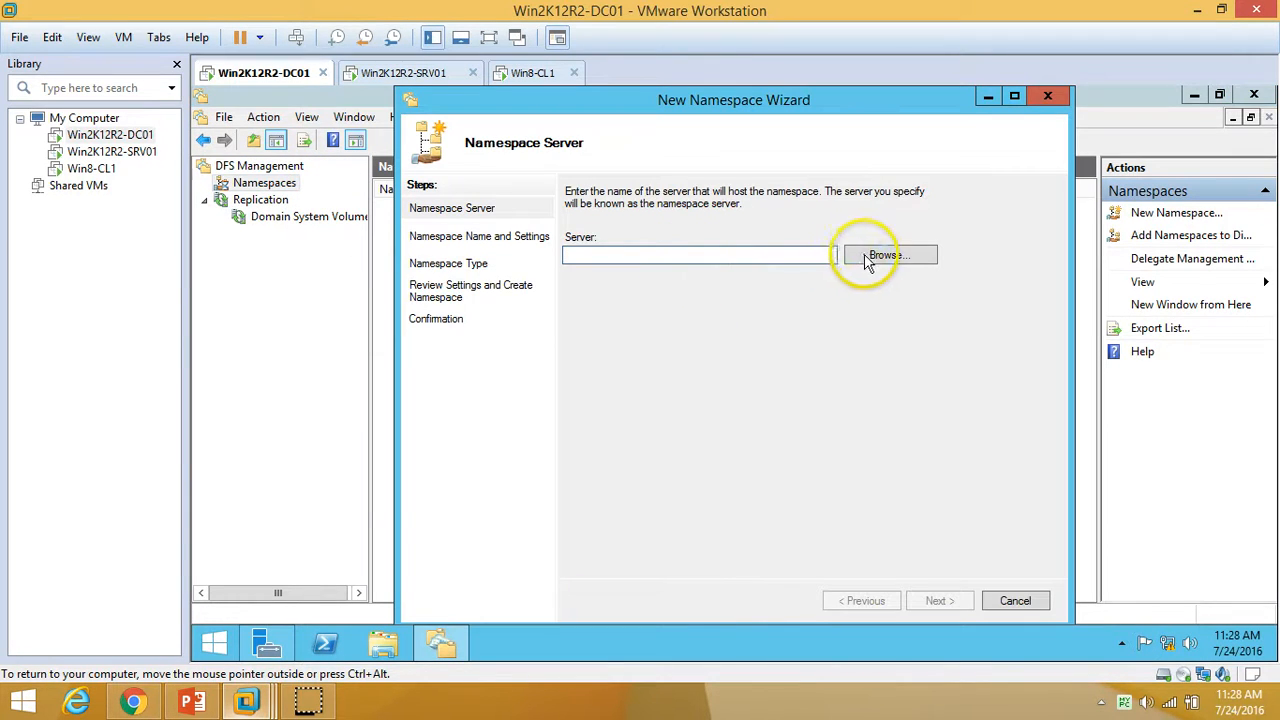
click(870, 256)
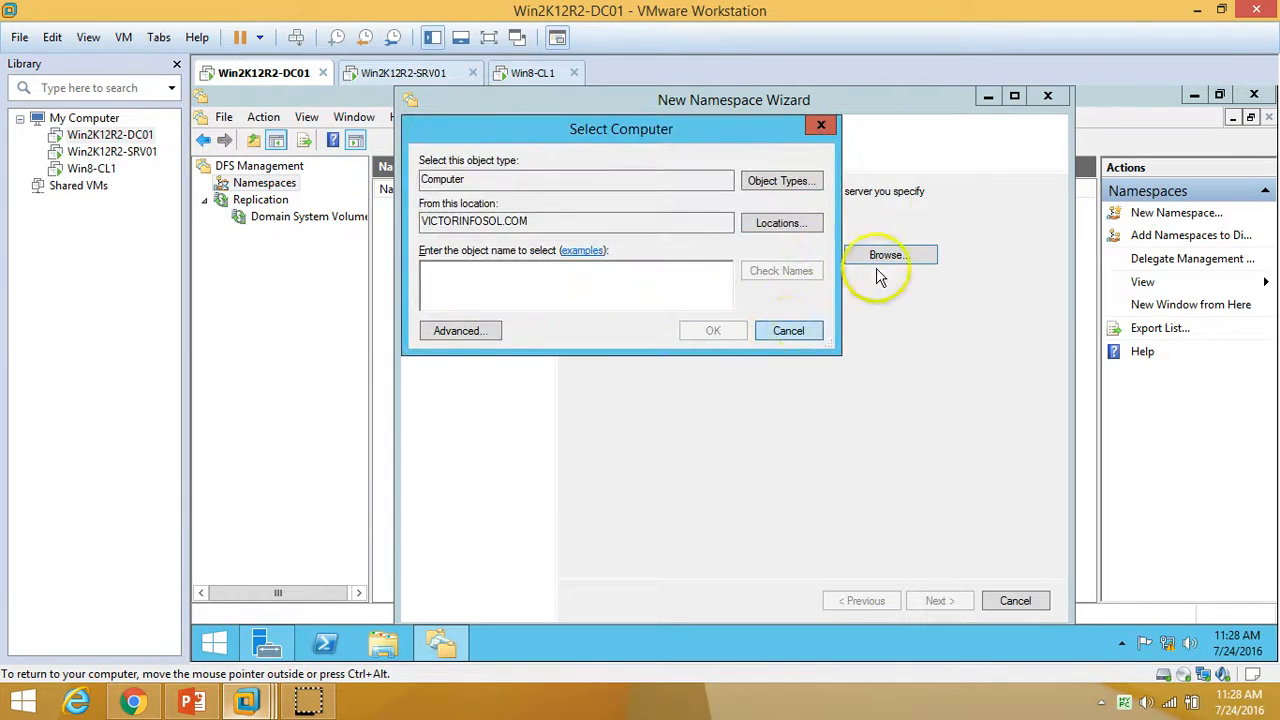
click(806, 329)
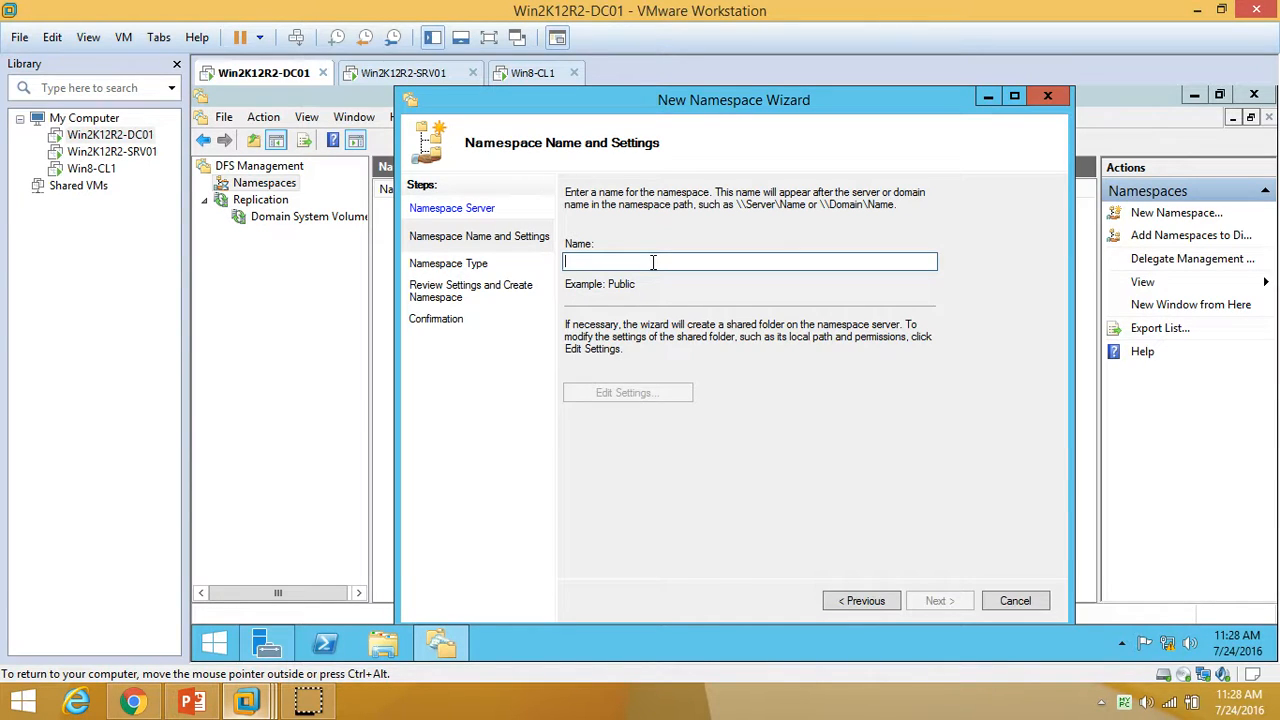
Name the namespace PublicShare and give administrators full access with read and write permissions for other users on its shared folder.
text(PublicShare)
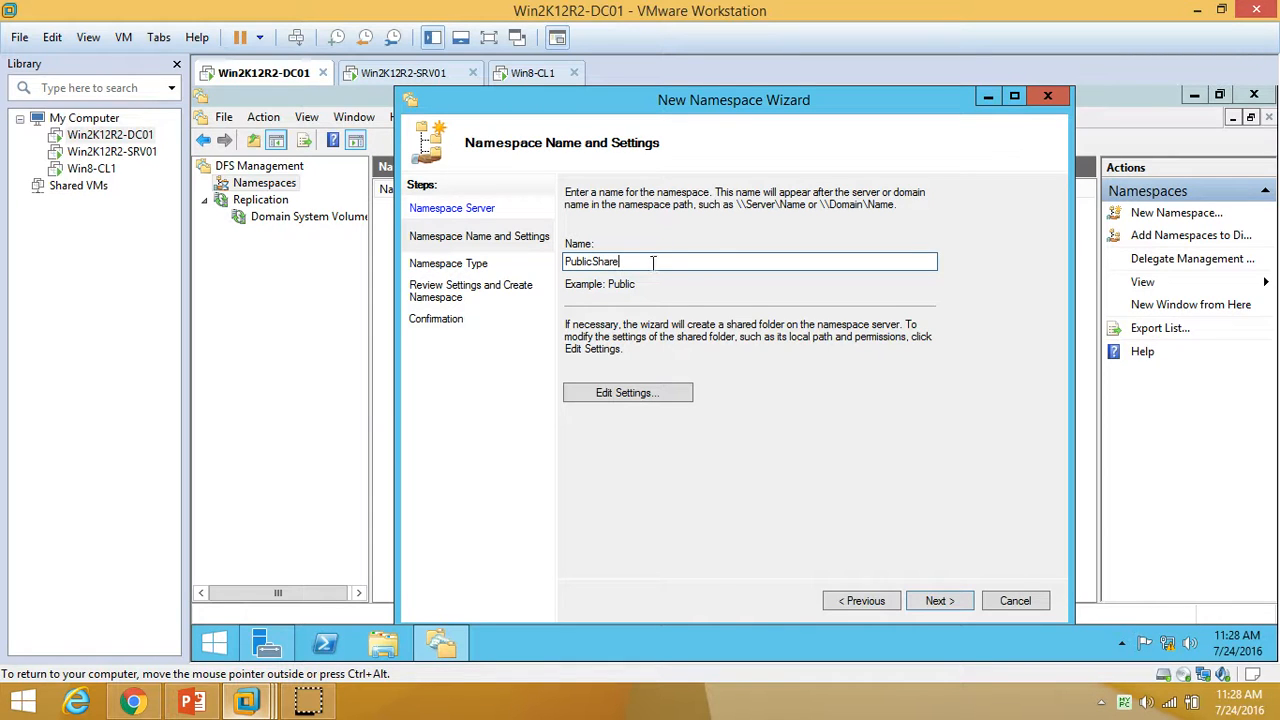
click(663, 396)
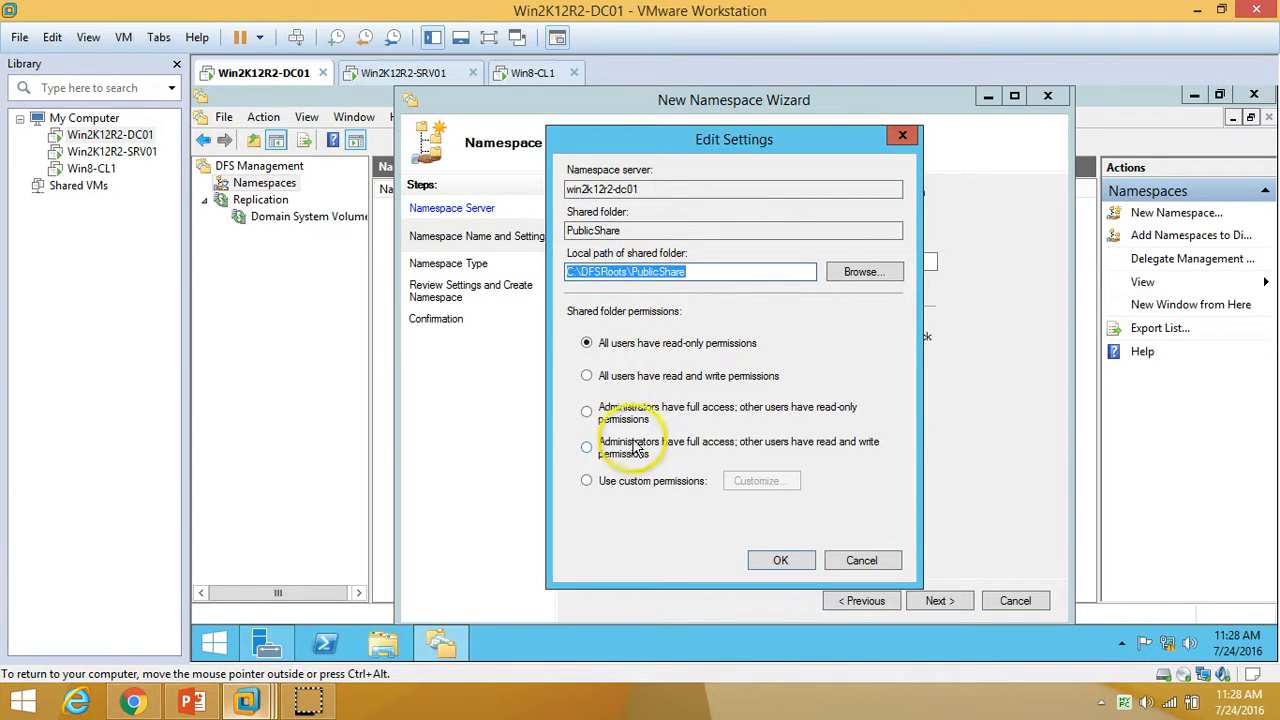
click(635, 449)
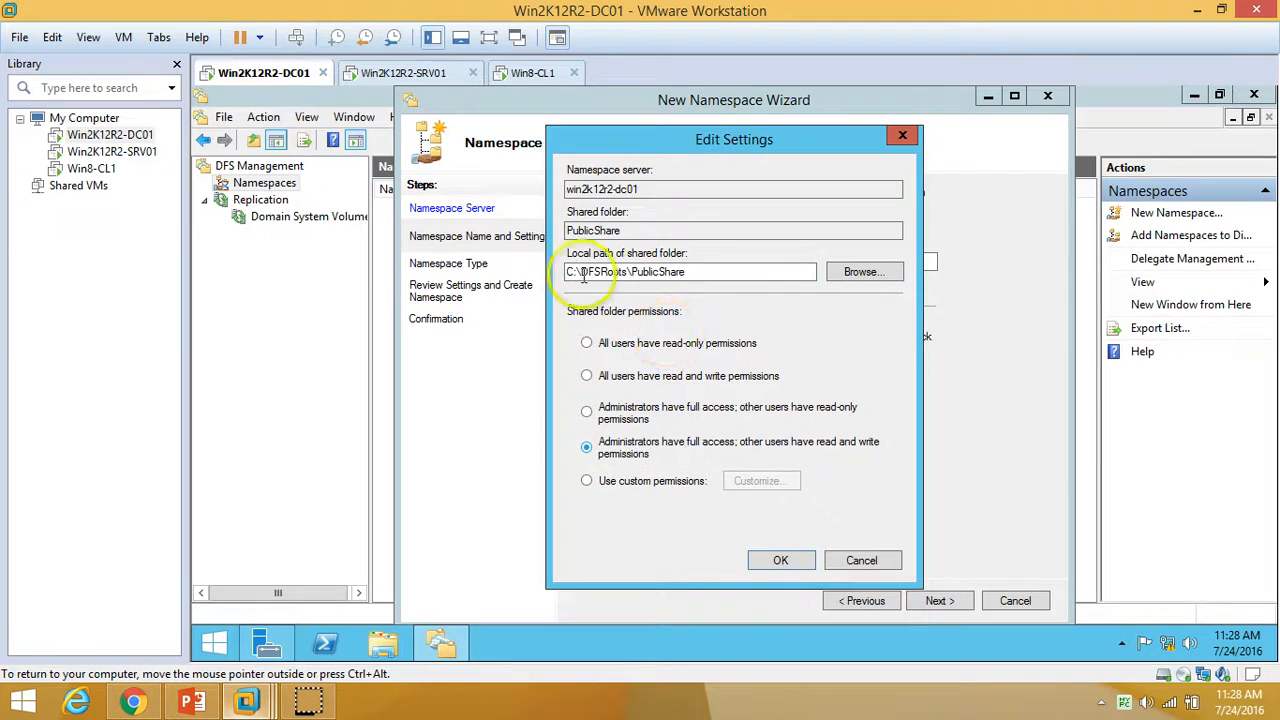
click(785, 560)
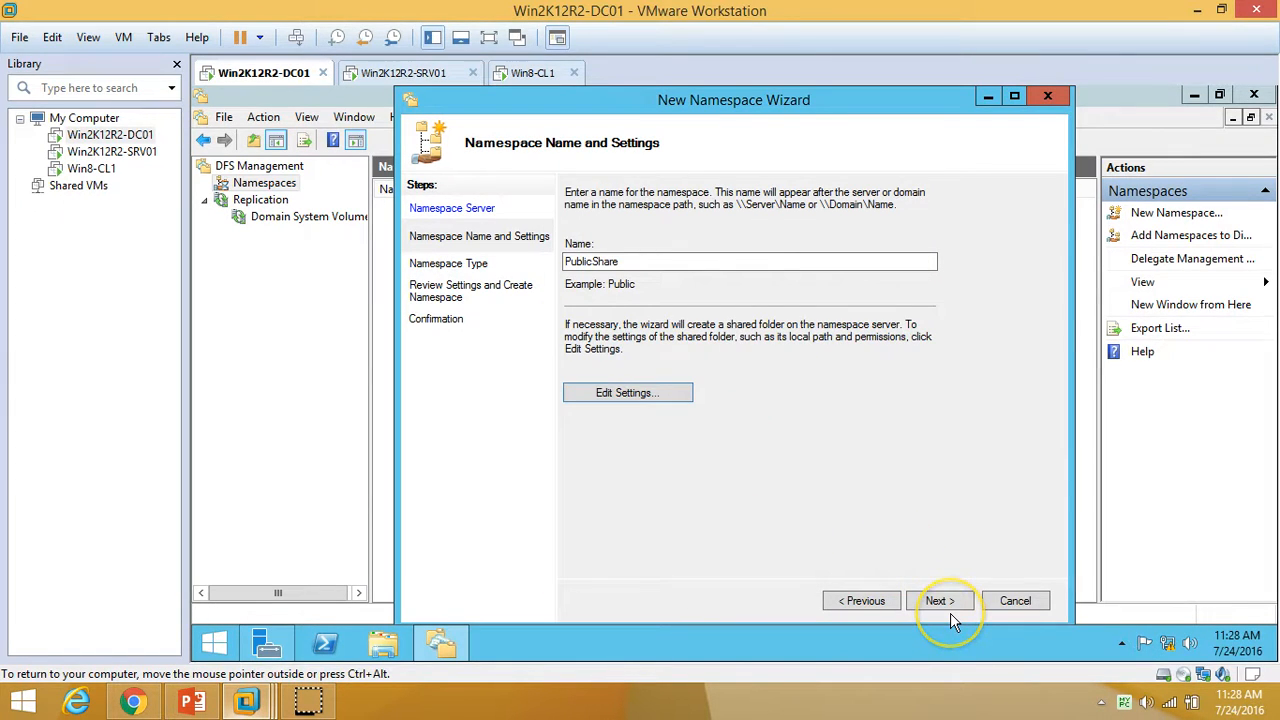
Change the namespace name to PublicShare-On-DC01 and proceed to the namespace type selection.
click(636, 261)
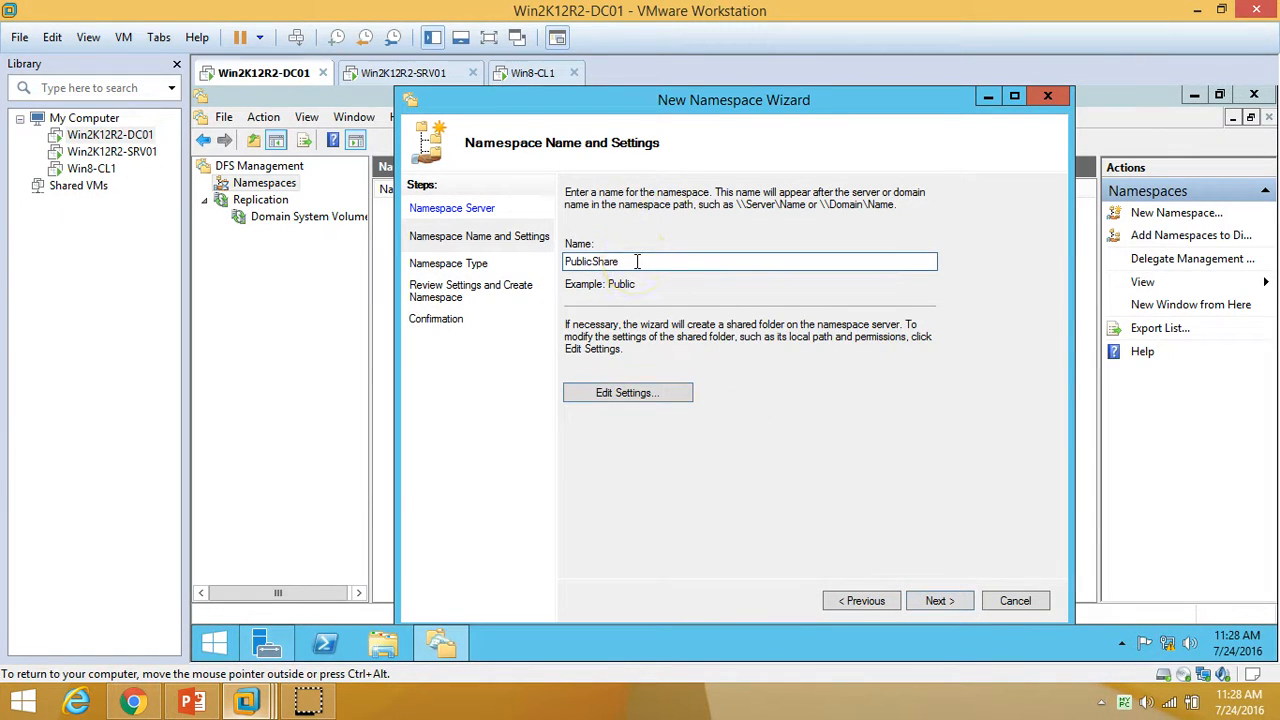
key(BackSpace)
key(BackSpace)
key(BackSpace)
key(BackSpace)
key(BackSpace)
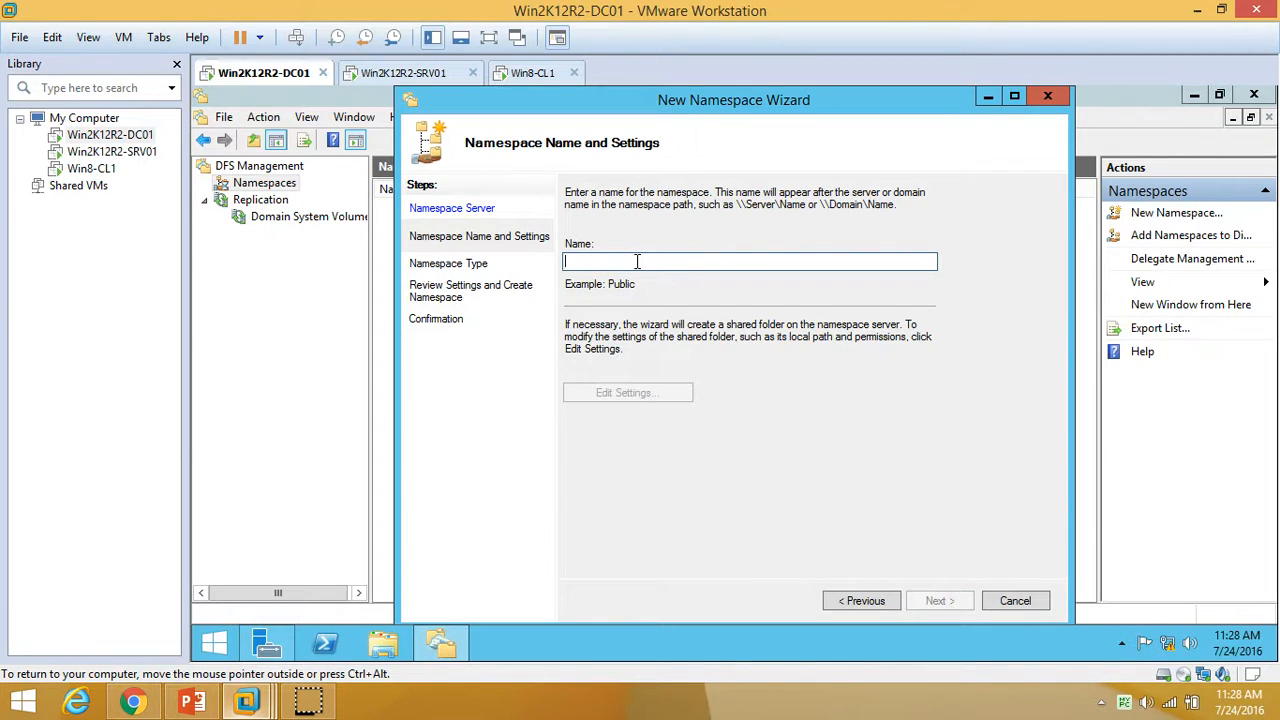
text(PublicShare-On-DC01)
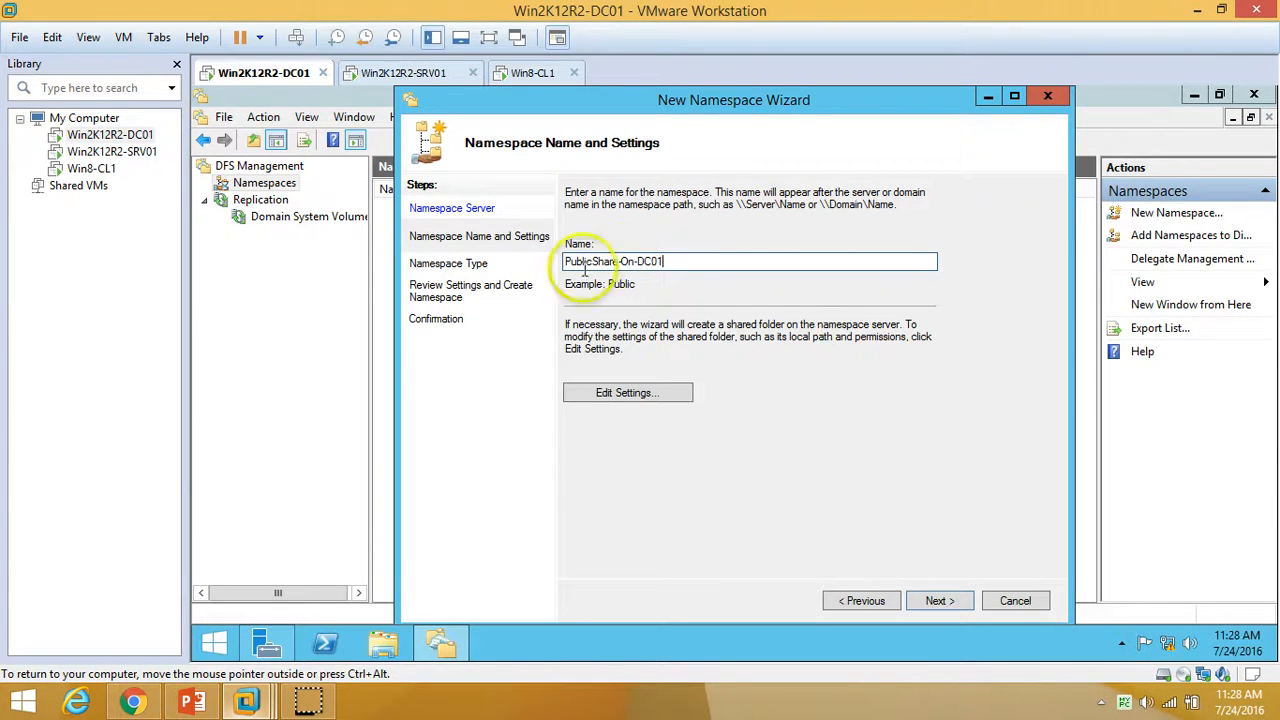
click(938, 600)
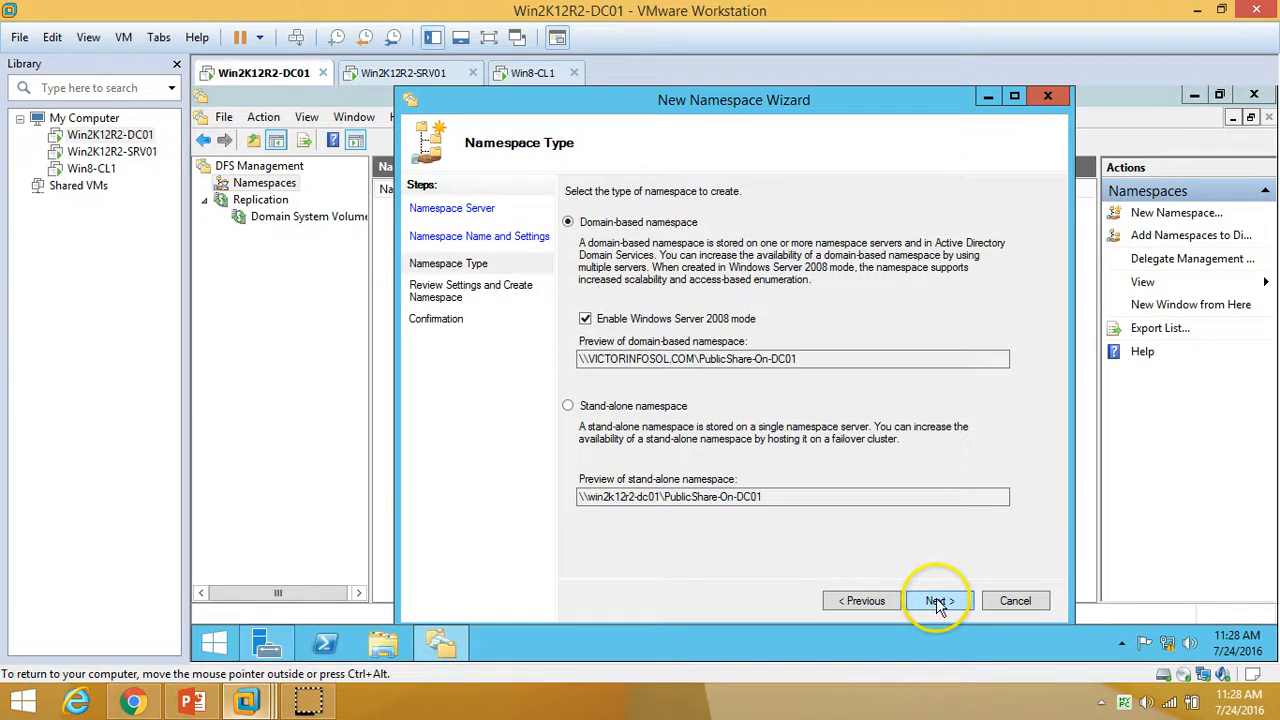
Create PublicShare-On-DC01 as a domain-based namespace in Windows Server 2008 mode, close the wizard, and select the new namespace.
click(938, 604)
click(940, 604)
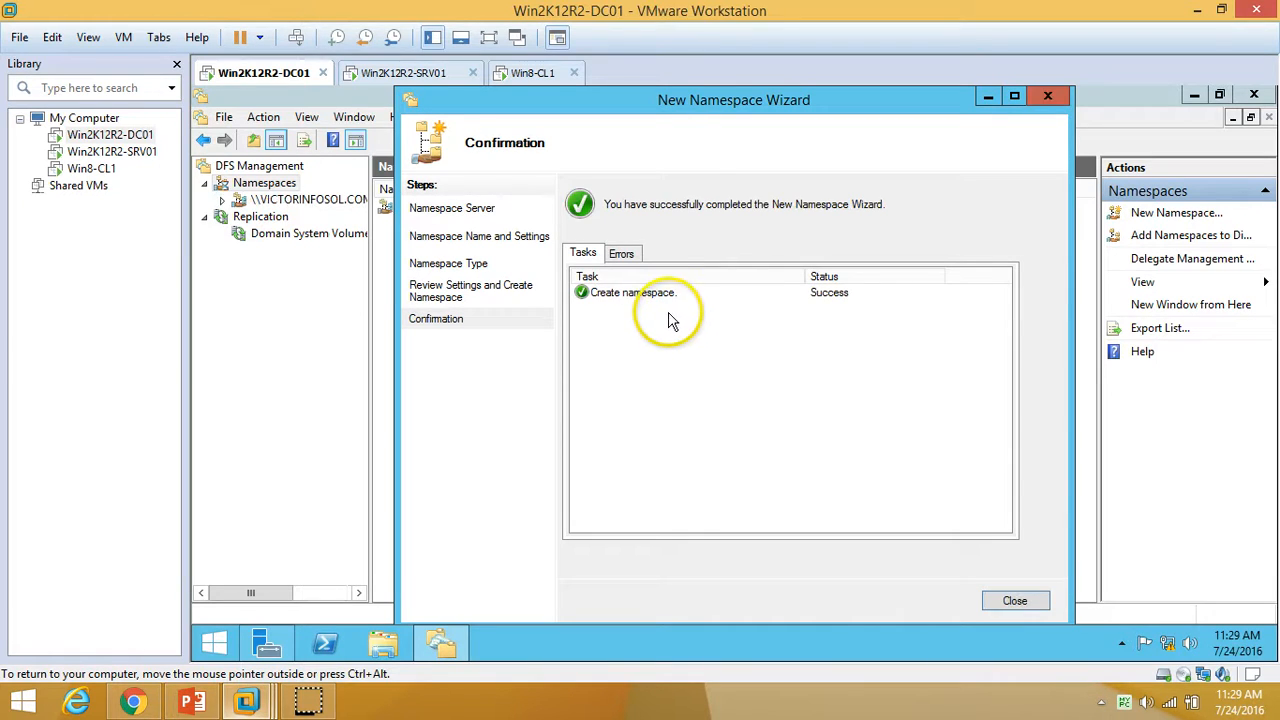
click(1015, 602)
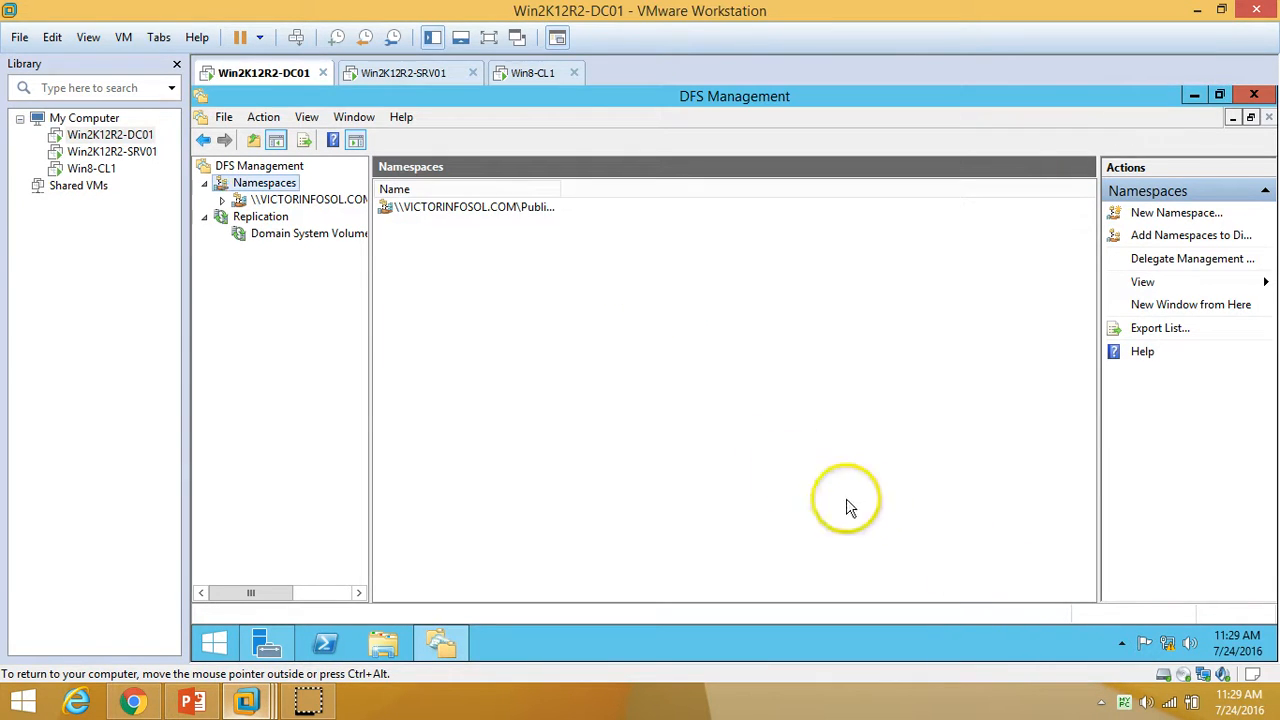
click(309, 204)
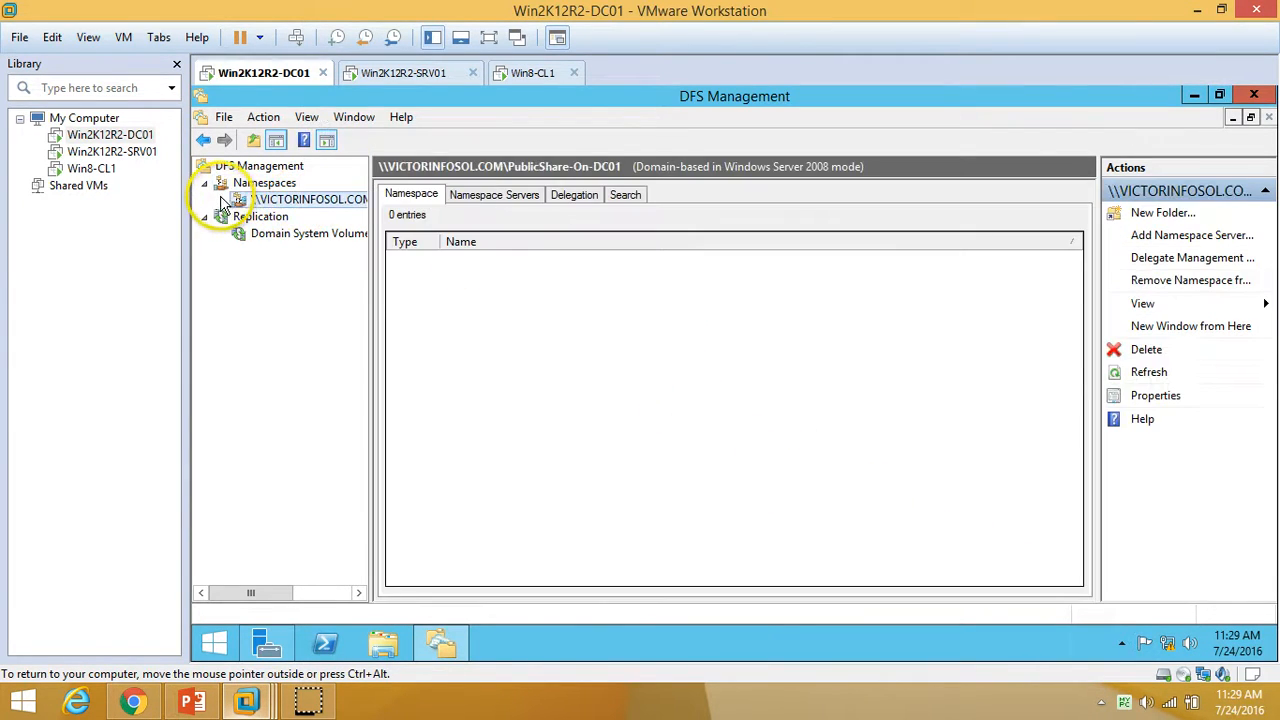
Switch to the Win8-CL1 client and start mapping a network drive from This PC.
click(410, 73)
click(535, 73)
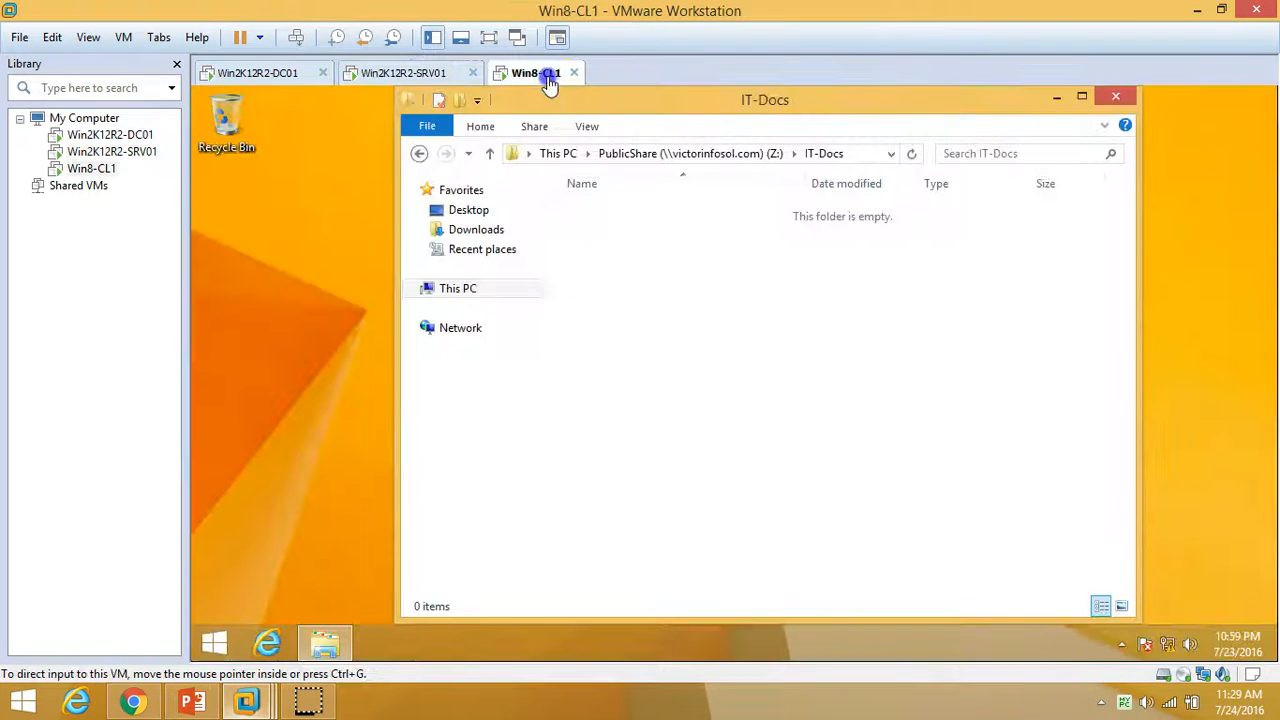
click(474, 293)
click(705, 462)
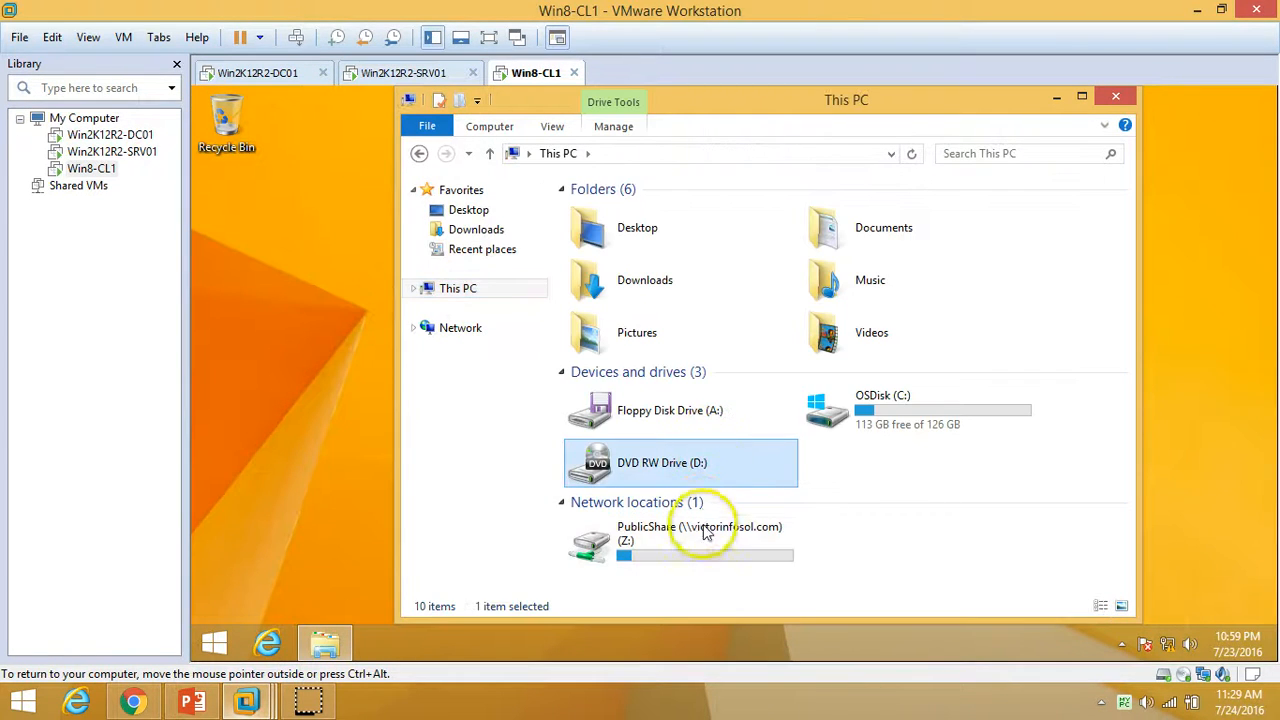
right_click(462, 288)
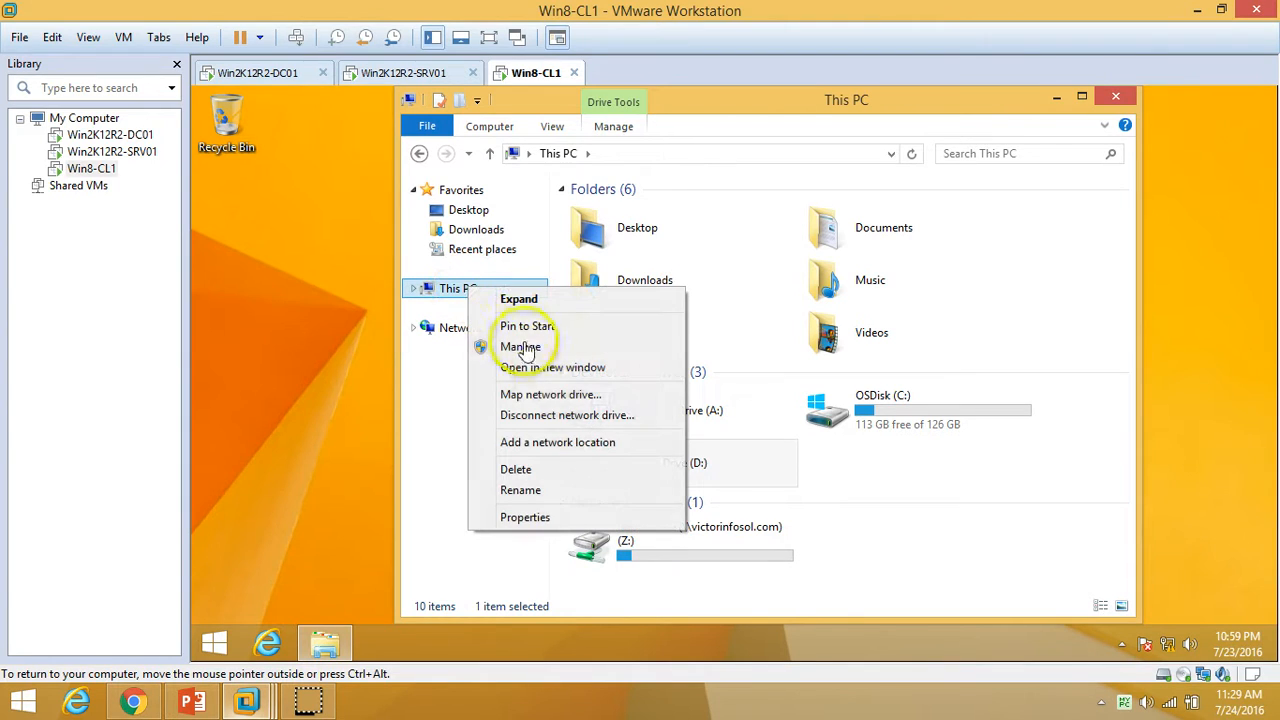
click(548, 394)
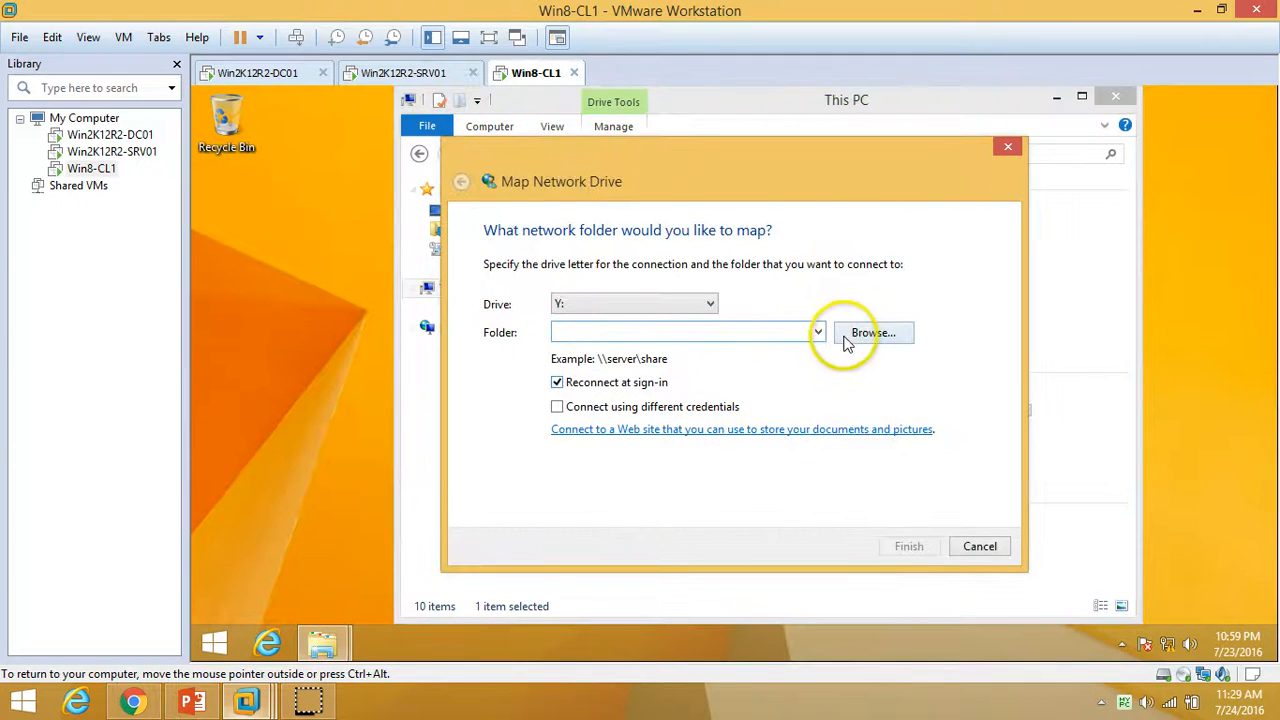
Open the PublicShare-On-DC01 namespace properties on the domain controller and copy its full path.
click(262, 73)
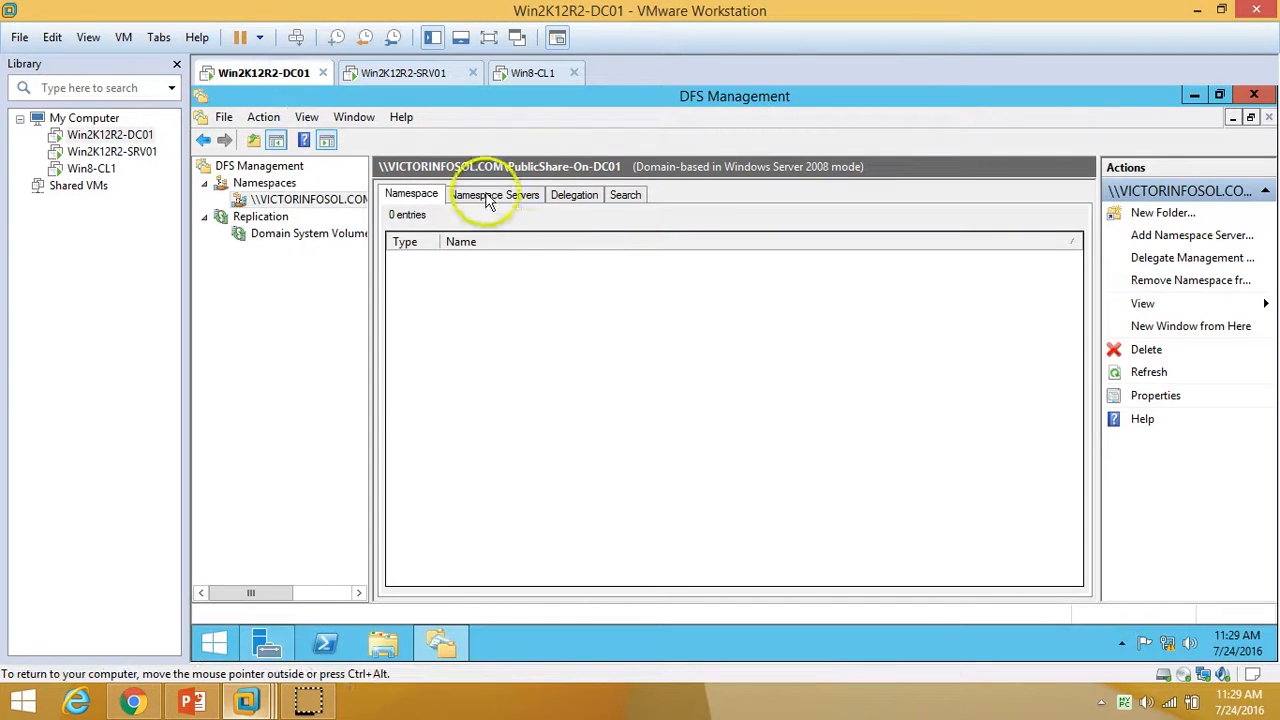
right_click(330, 199)
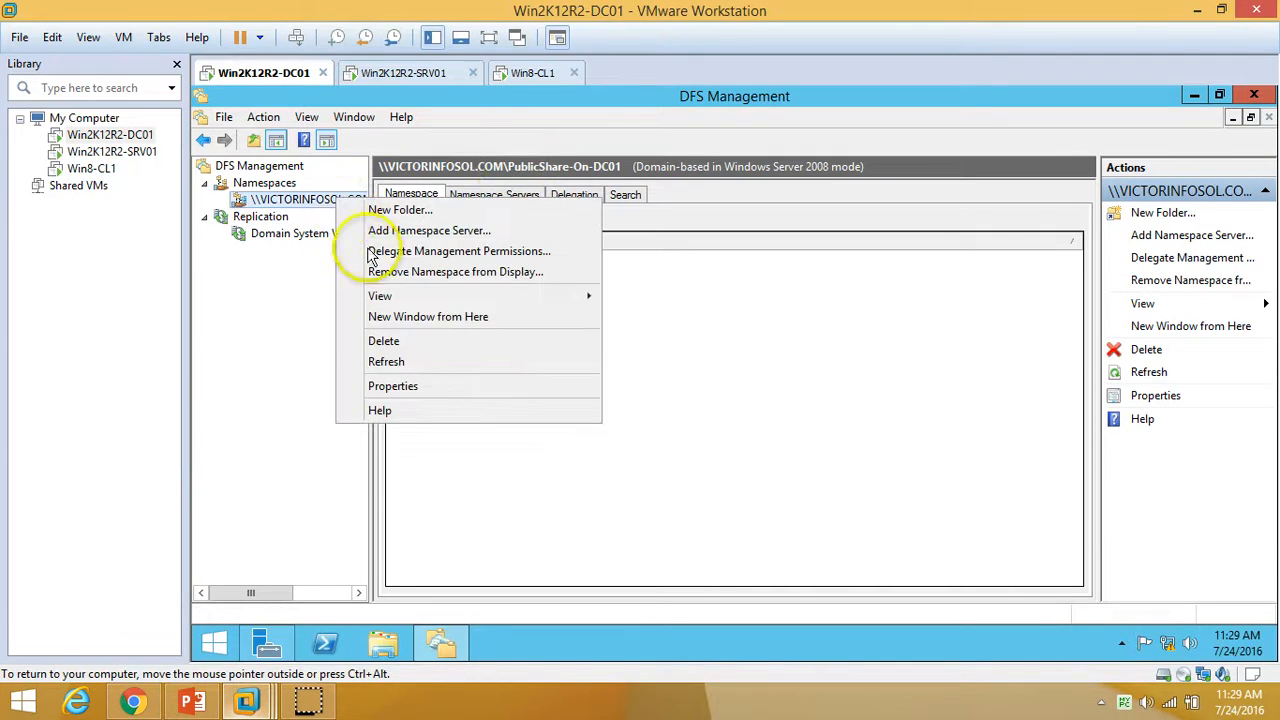
click(428, 392)
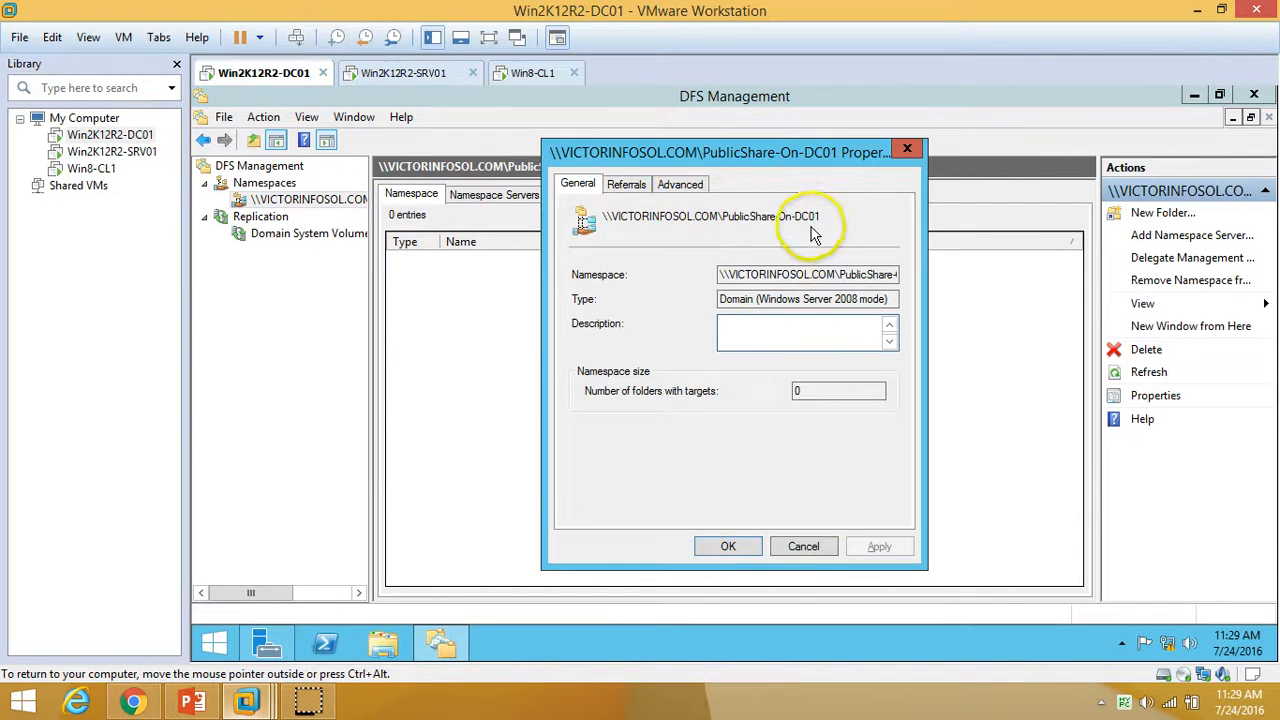
drag(817, 214, 586, 219)
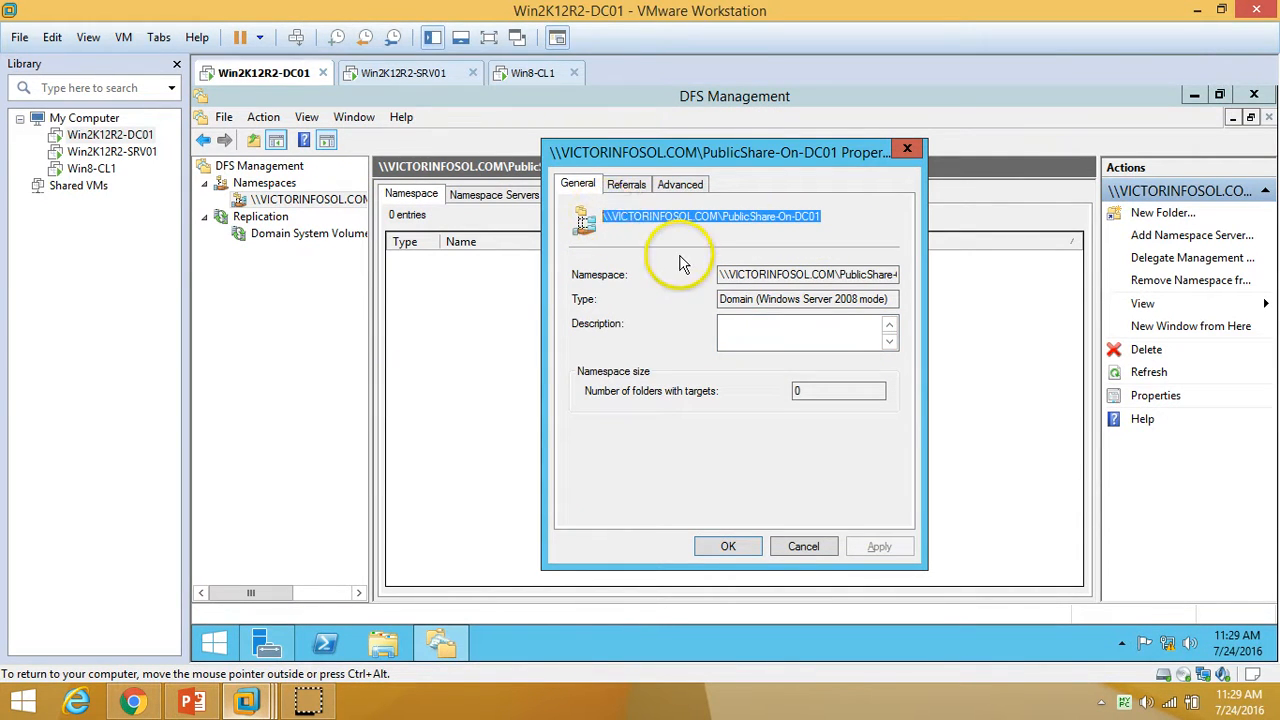
right_click(676, 218)
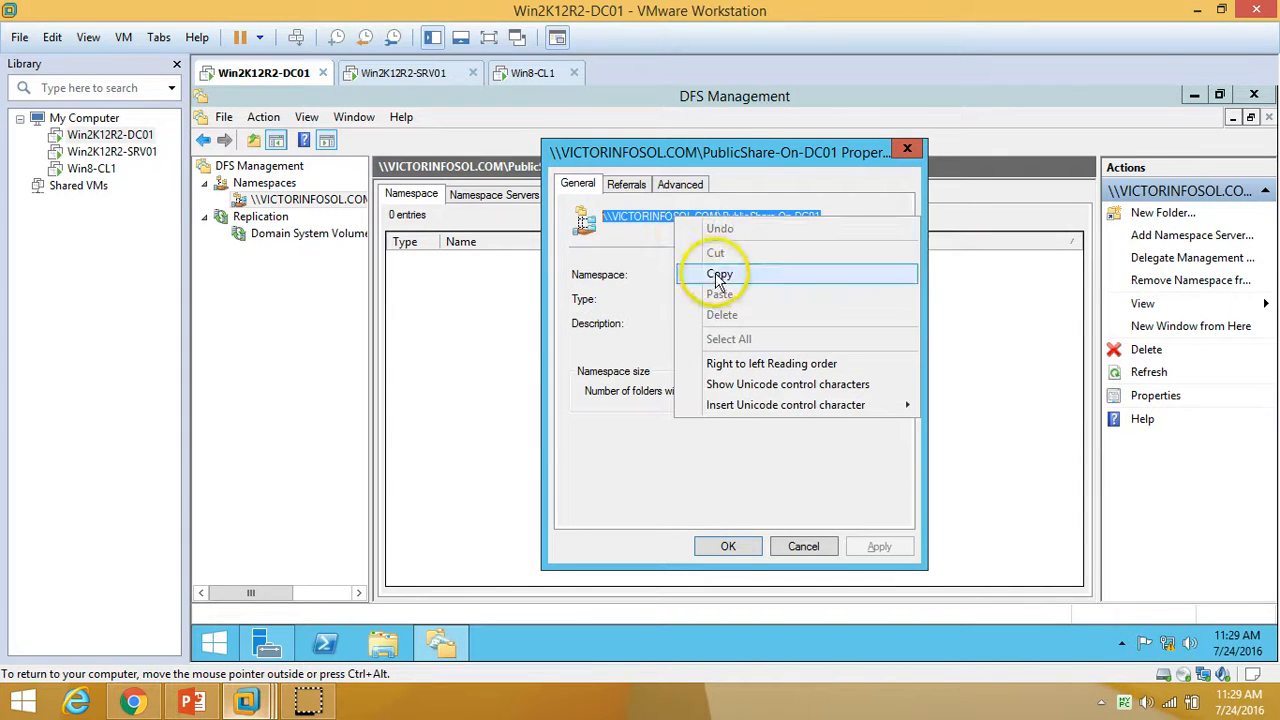
click(714, 274)
Try to paste the copied namespace path as the folder to map on Win8-CL1, and clear the pasted text.
click(535, 73)
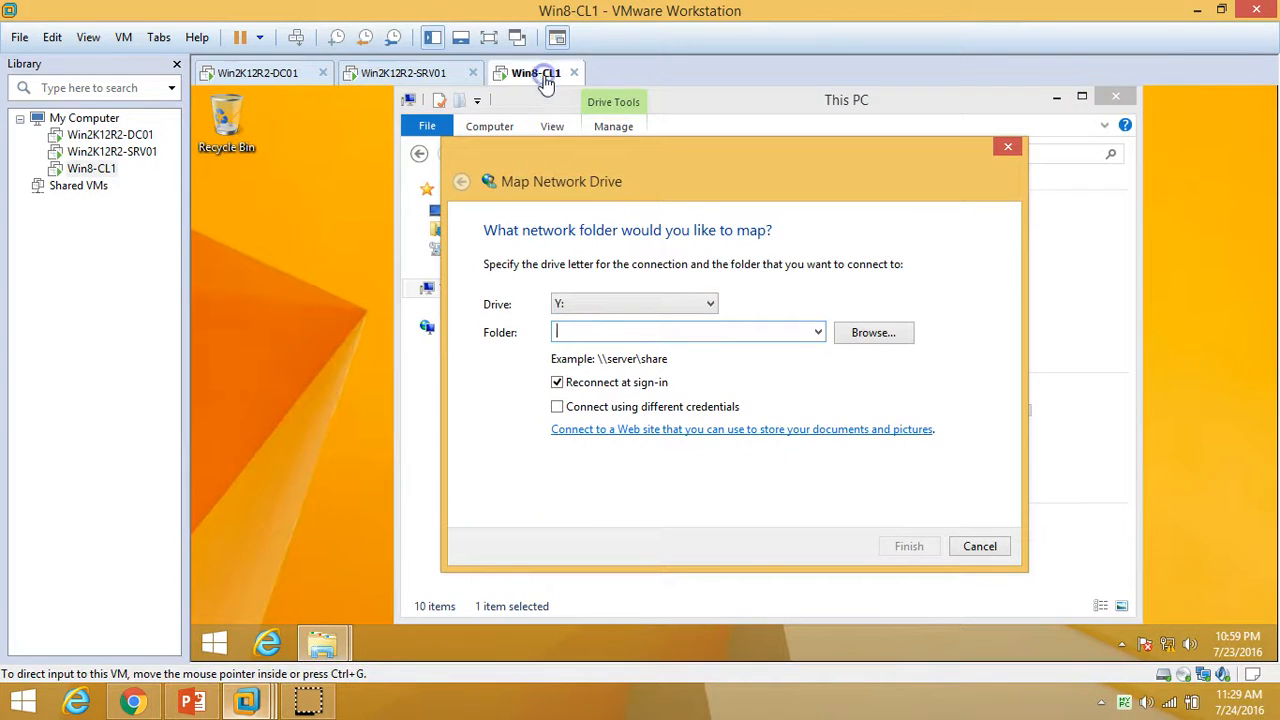
click(52, 37)
click(81, 103)
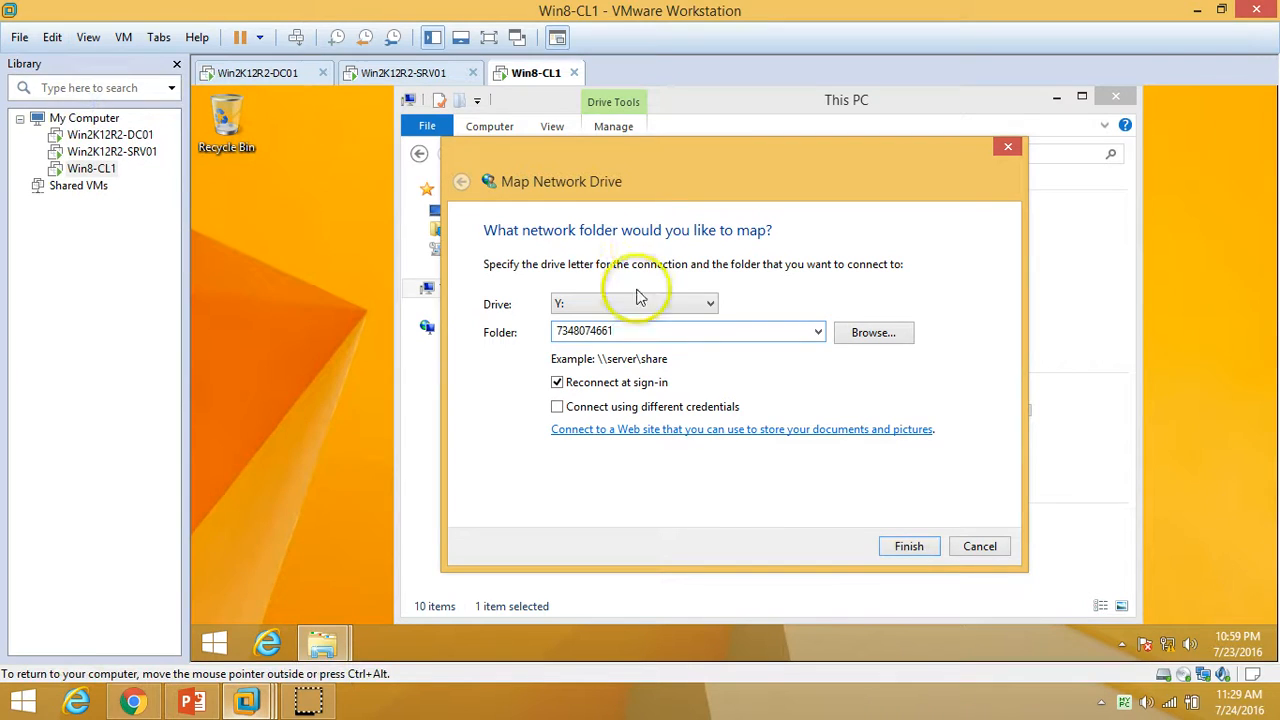
drag(633, 331, 486, 314)
key(BackSpace)
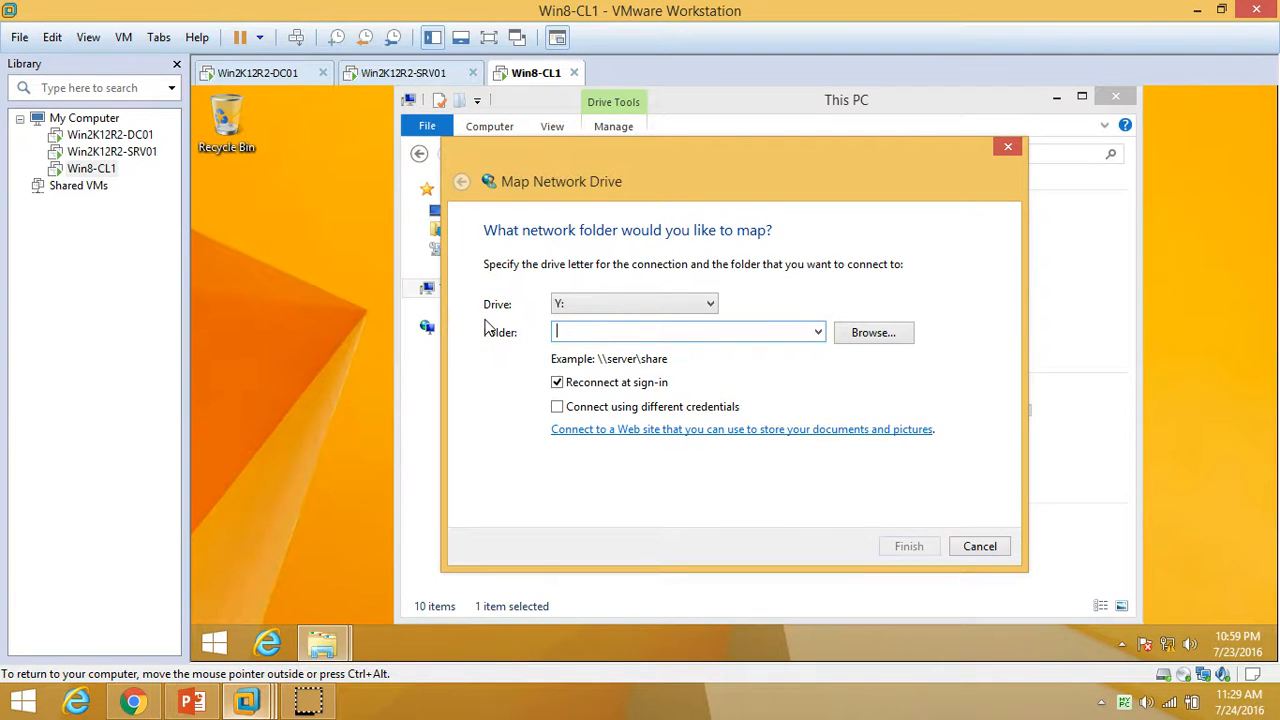
Copy the namespace path from the DC01 properties again and retry pasting it as the mapped folder on the client.
click(265, 72)
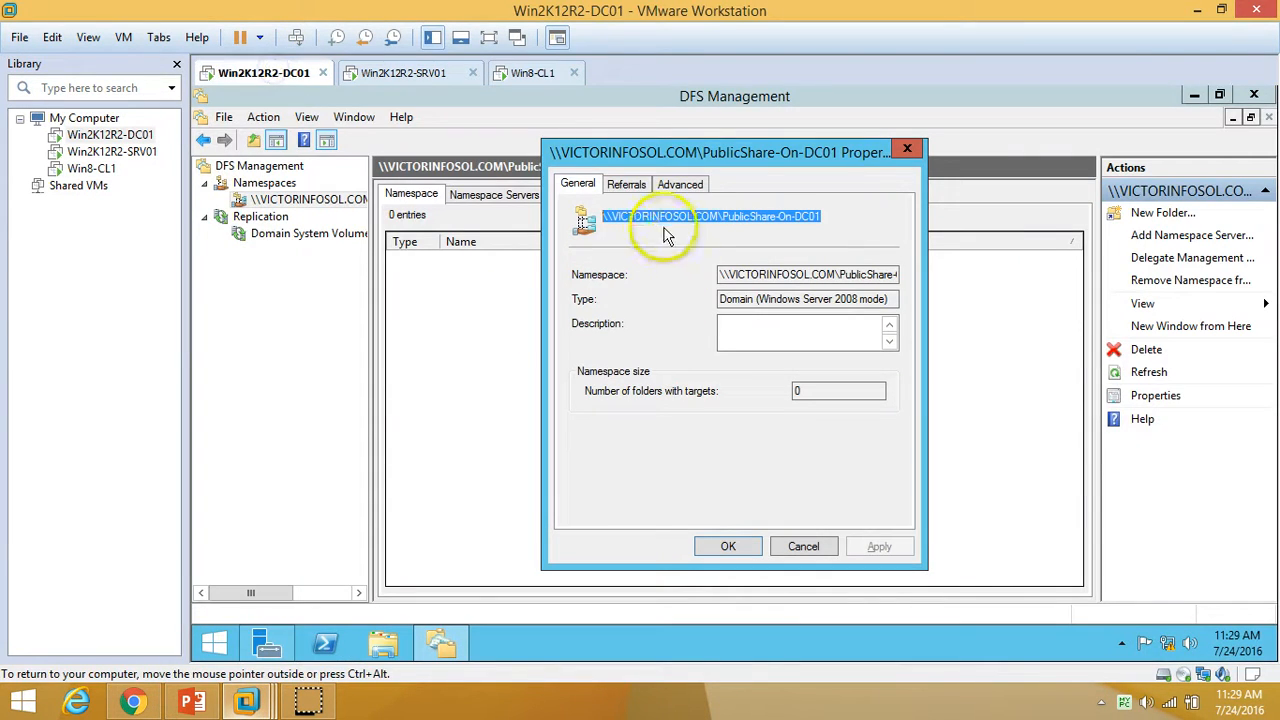
click(52, 37)
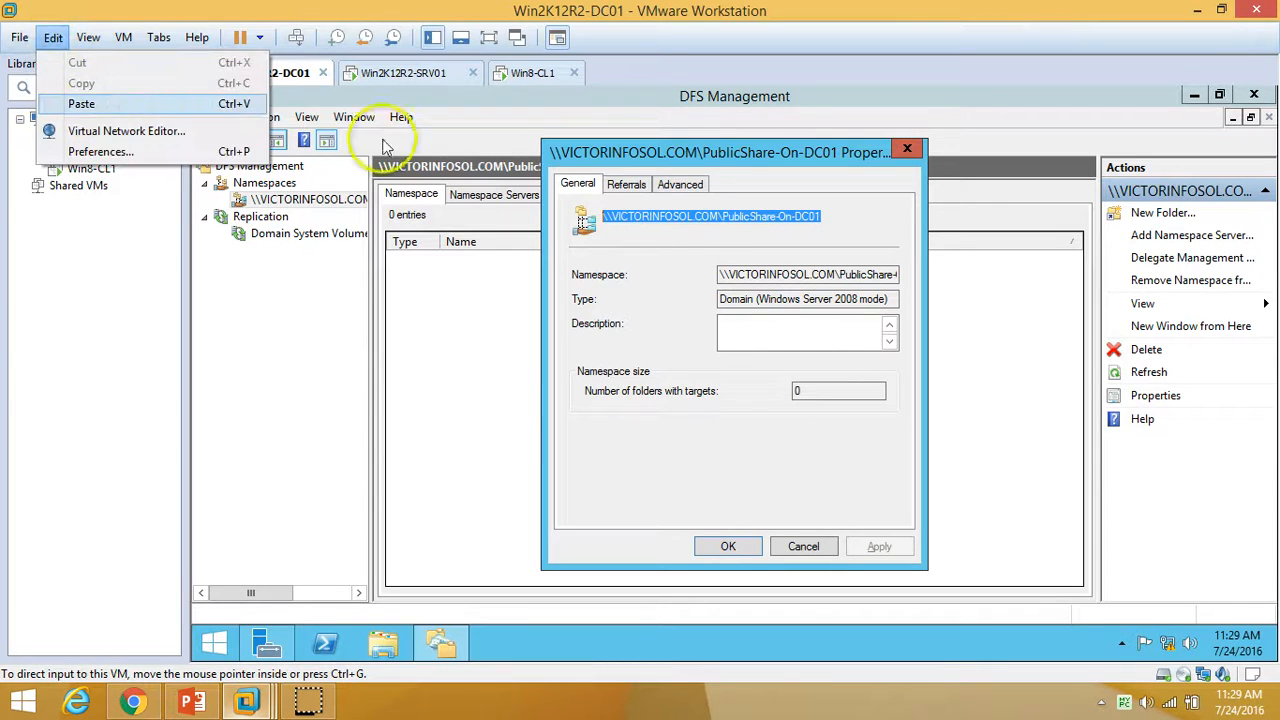
click(695, 225)
right_click(694, 220)
click(739, 274)
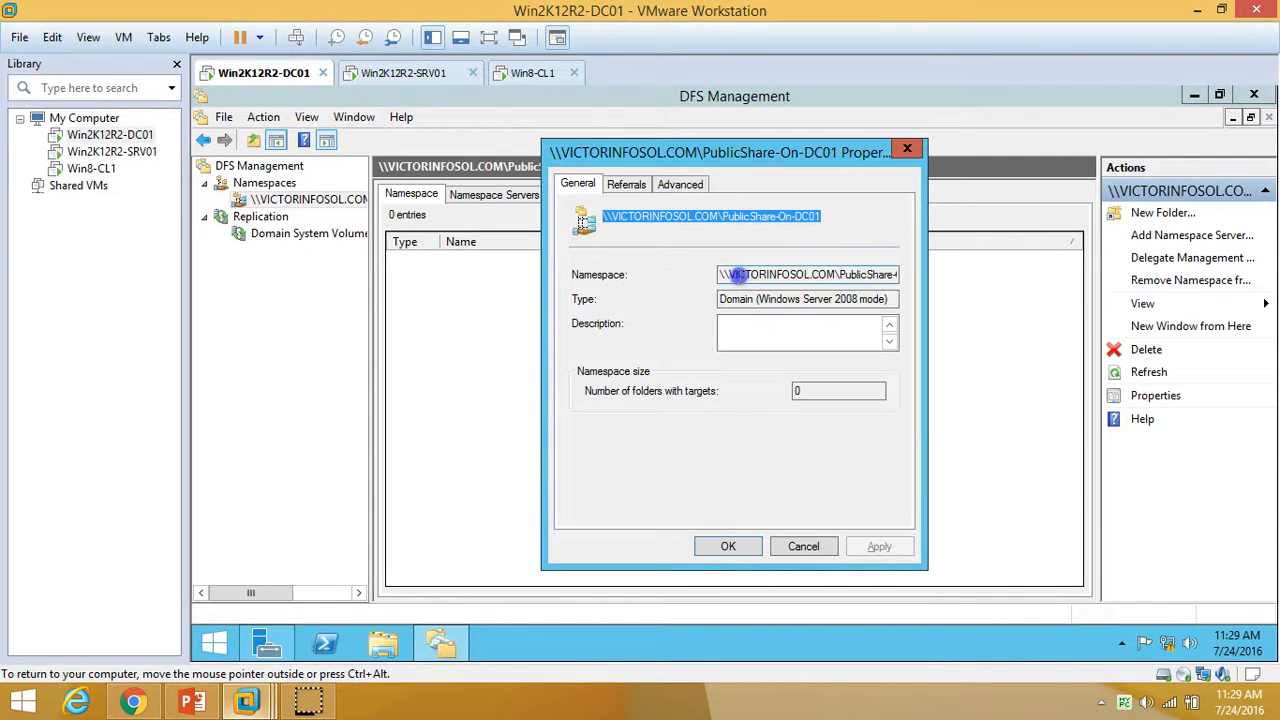
click(510, 72)
click(600, 330)
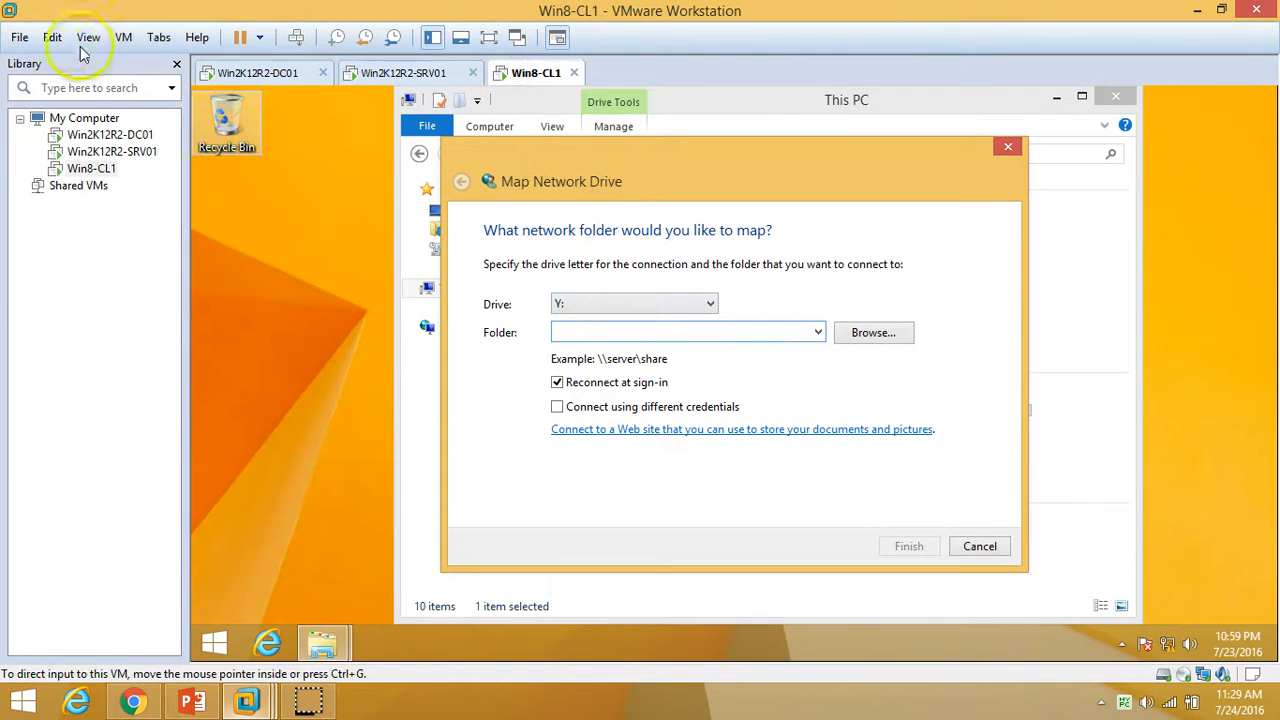
click(52, 37)
click(80, 103)
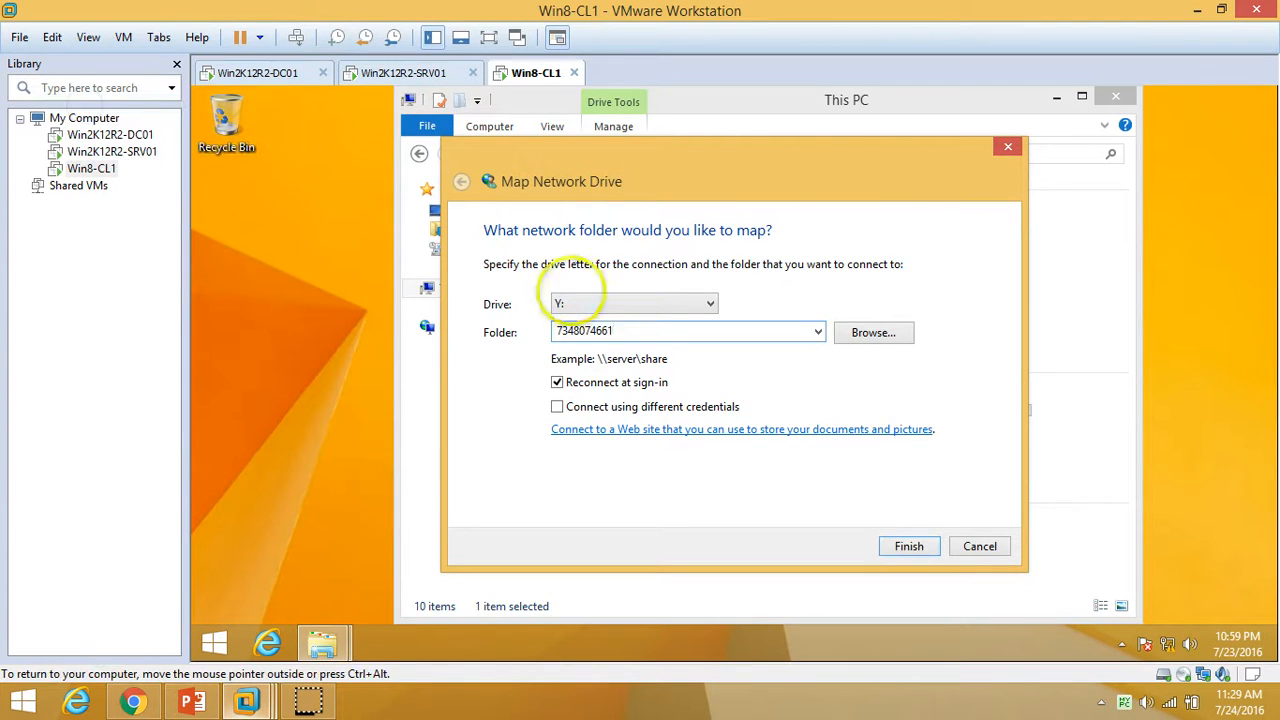
Map drive Y: on the client to \\victorinfosol.com\PublicShare-On-DC01, checking the path against the namespace properties on the domain controller.
drag(641, 330, 468, 322)
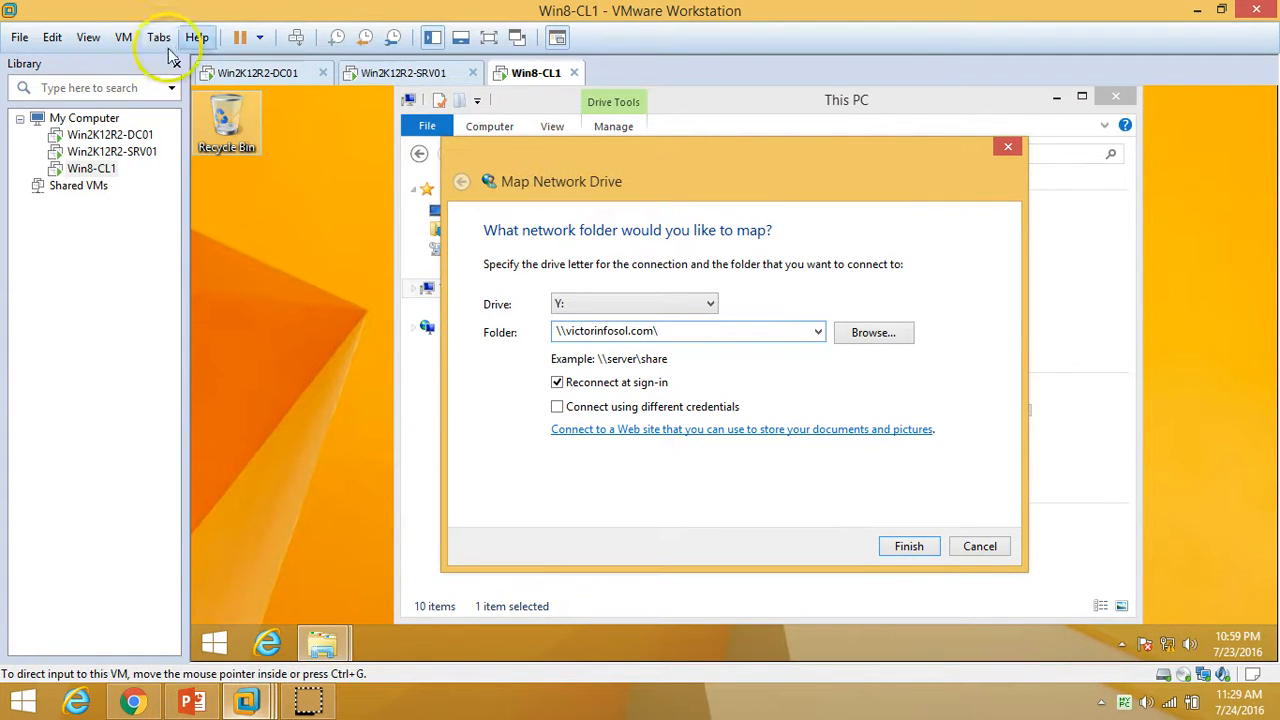
click(257, 72)
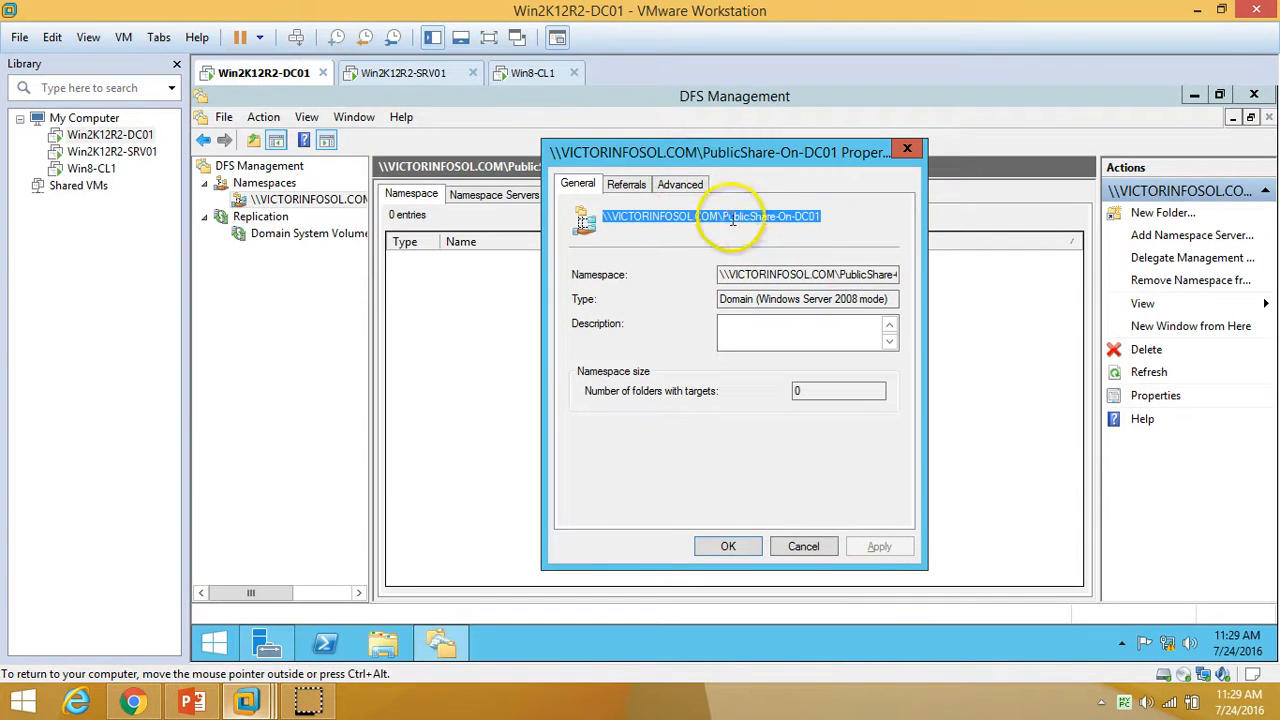
click(729, 217)
click(705, 367)
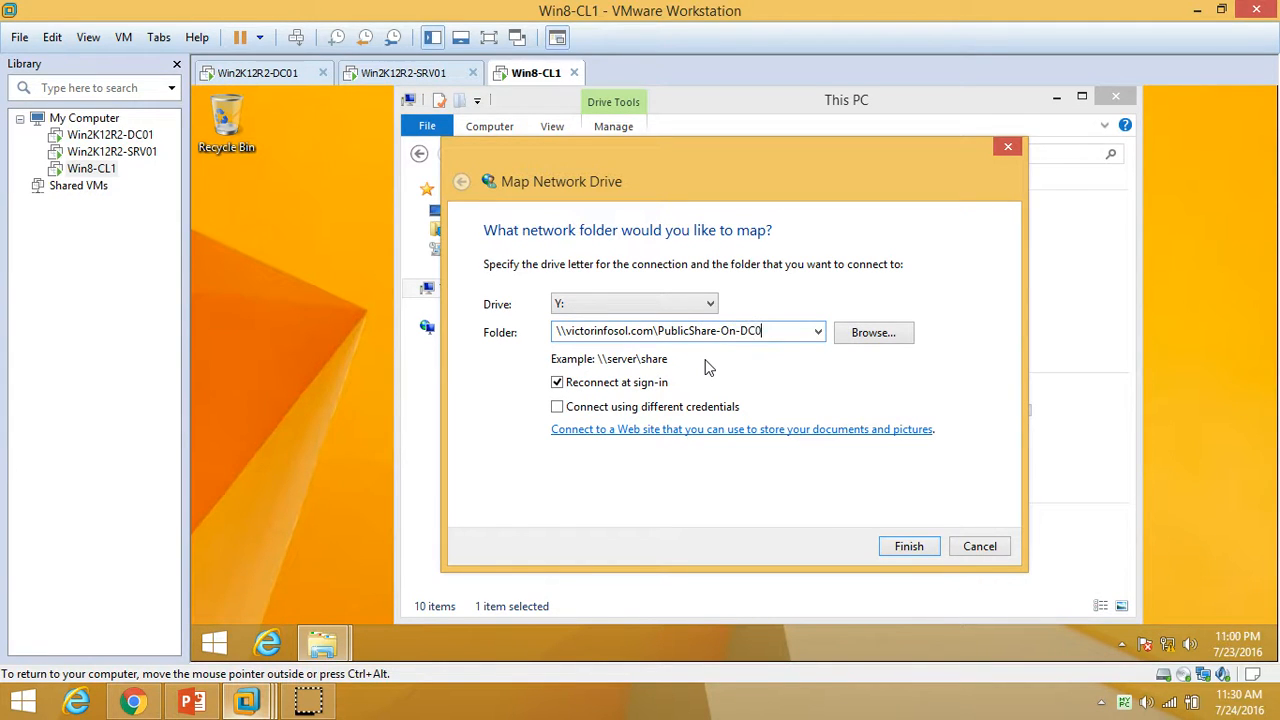
click(275, 73)
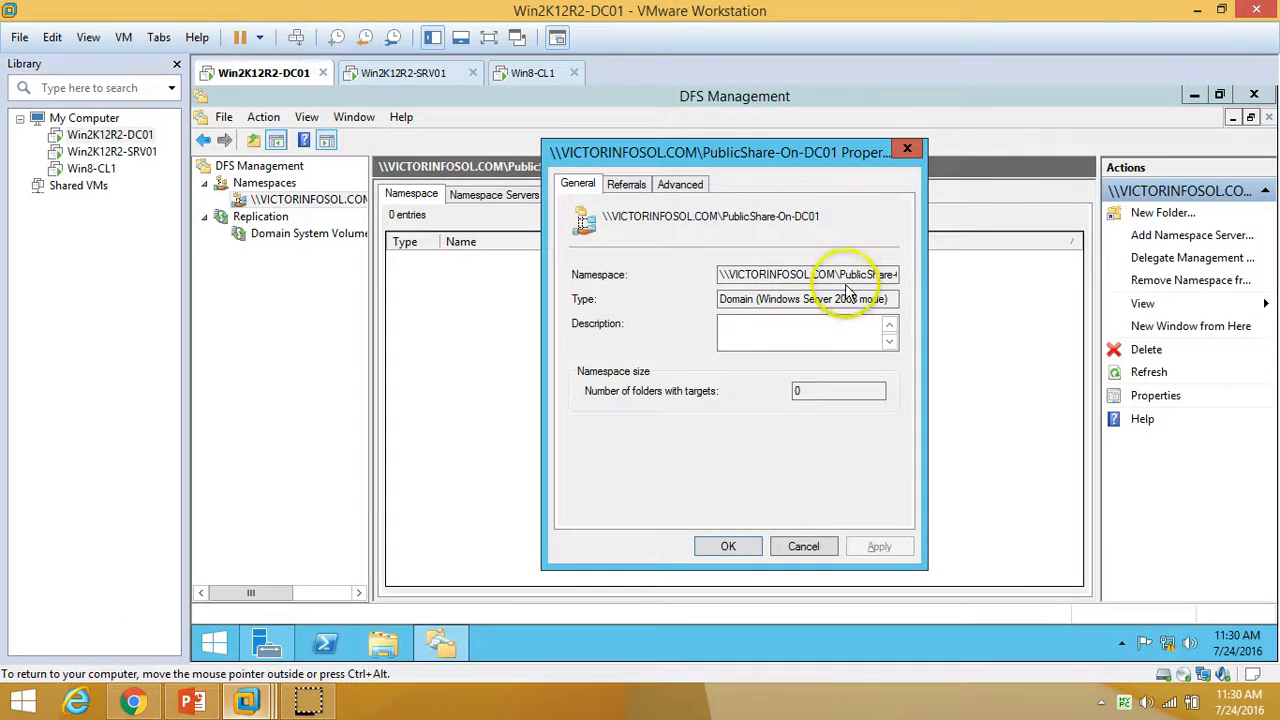
drag(817, 217, 598, 212)
click(528, 77)
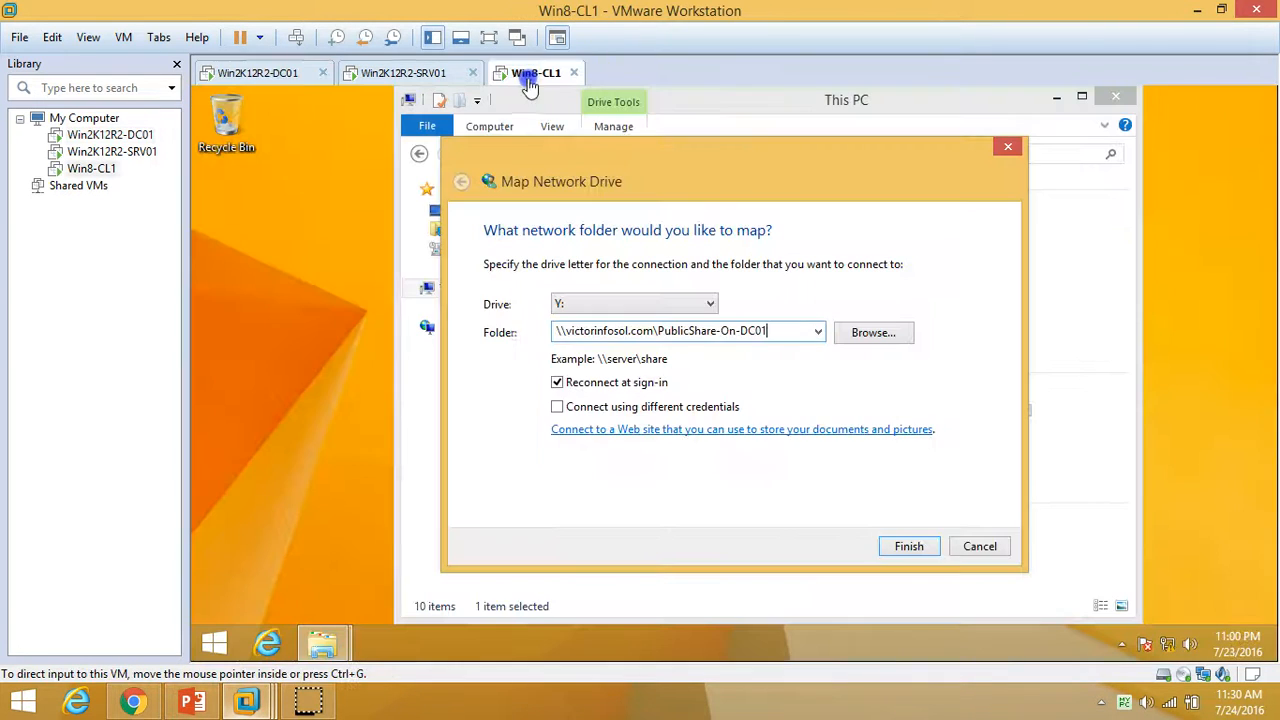
click(910, 547)
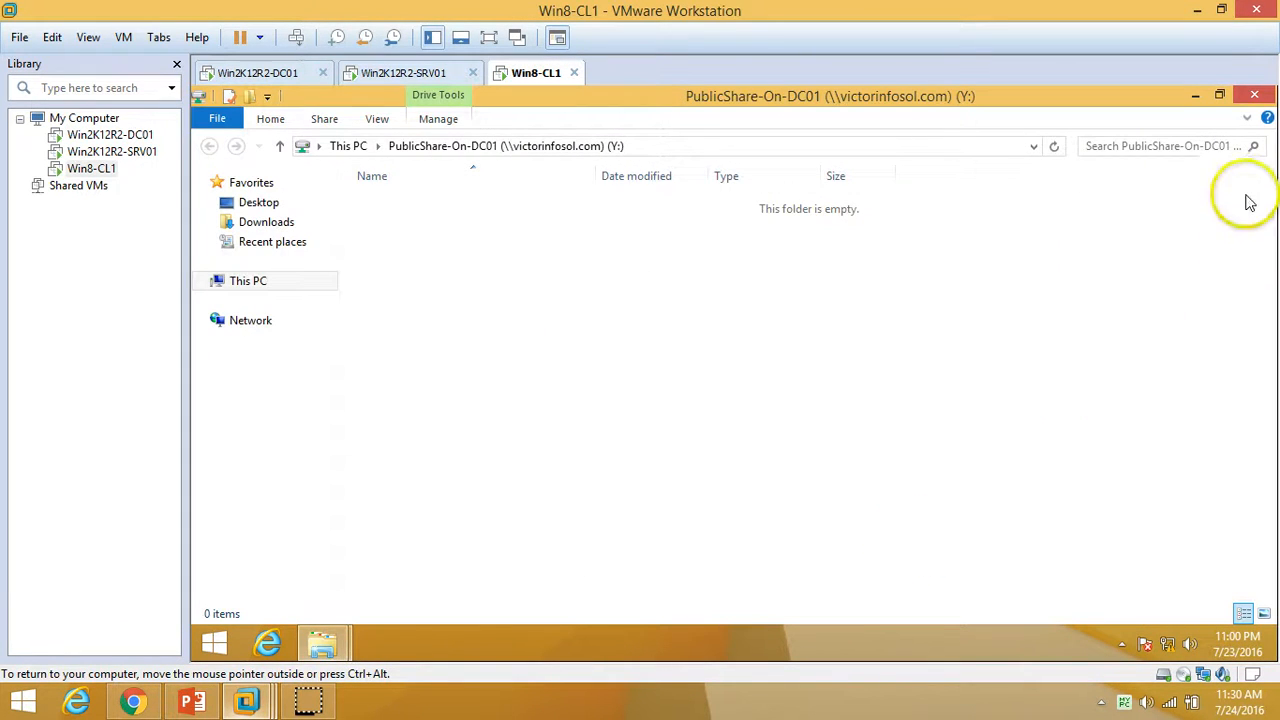
Close the mapped drive's window, then maximize This PC and examine the two mapped network locations.
click(1255, 95)
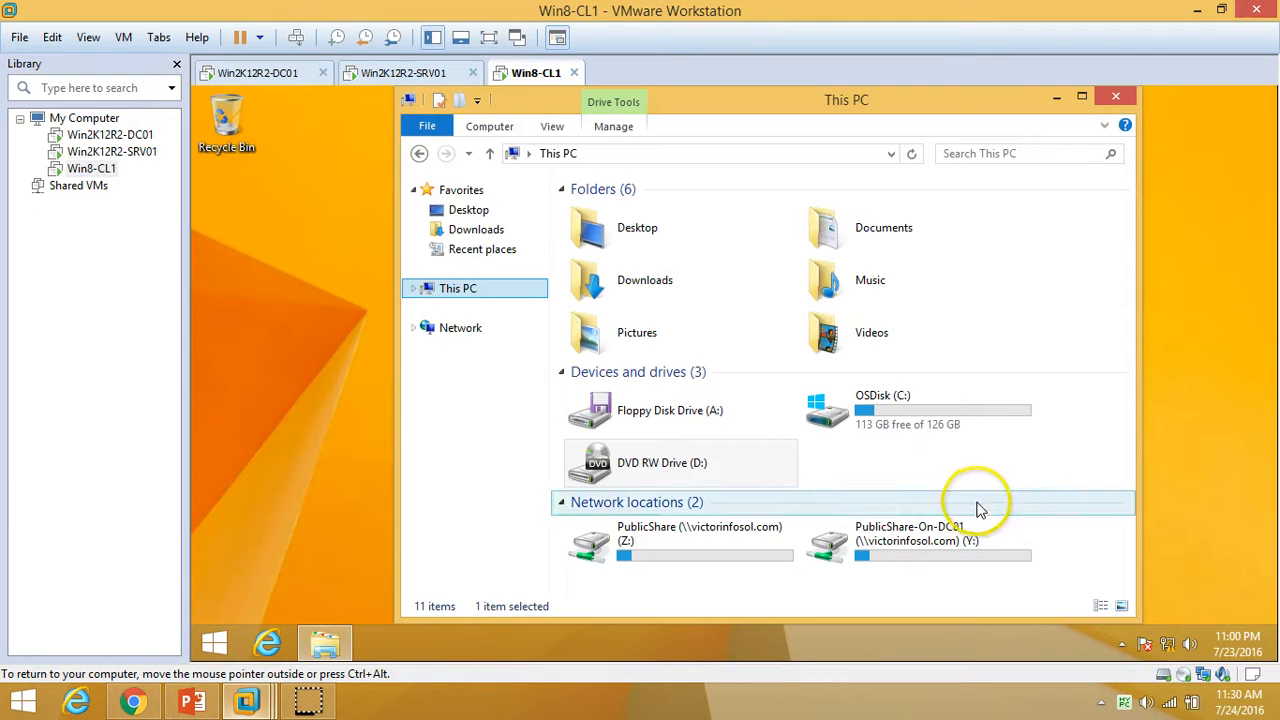
click(1094, 94)
right_click(613, 552)
click(669, 431)
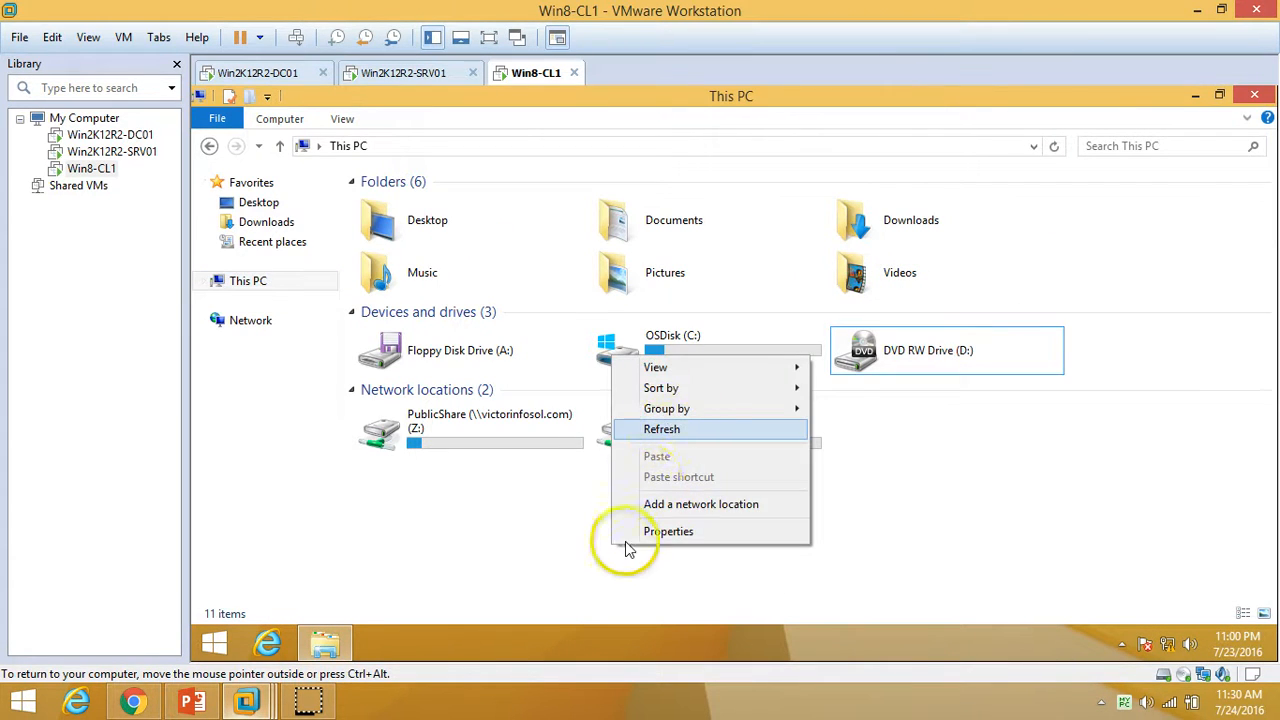
click(505, 430)
click(678, 488)
click(456, 432)
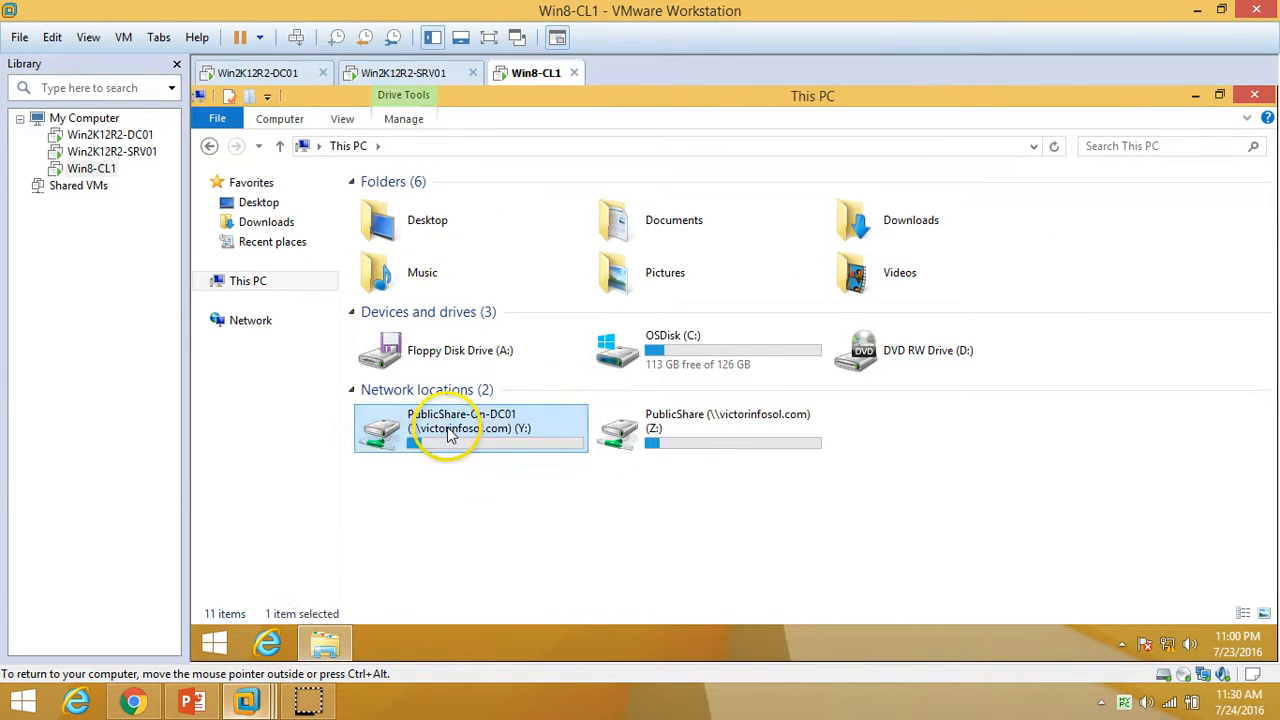
click(687, 444)
Return to the domain controller, close the PublicShare-On-DC01 properties, and bring DFS Management back up.
click(405, 73)
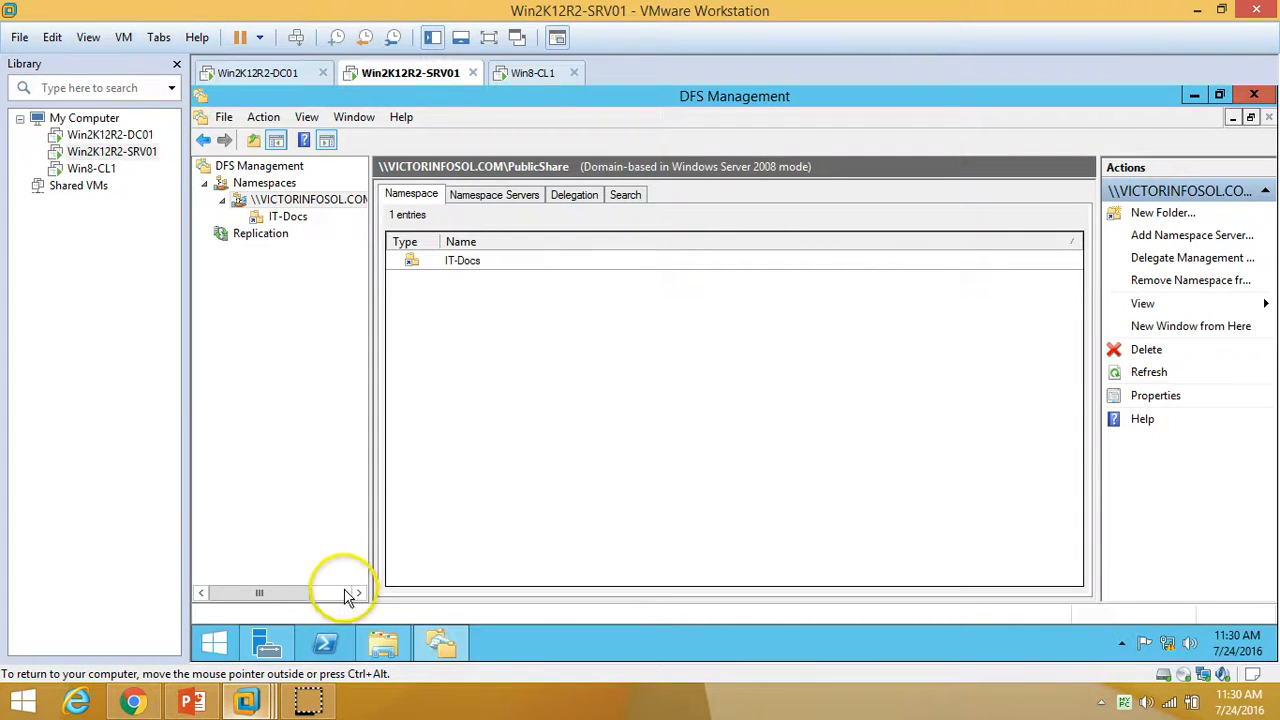
click(268, 72)
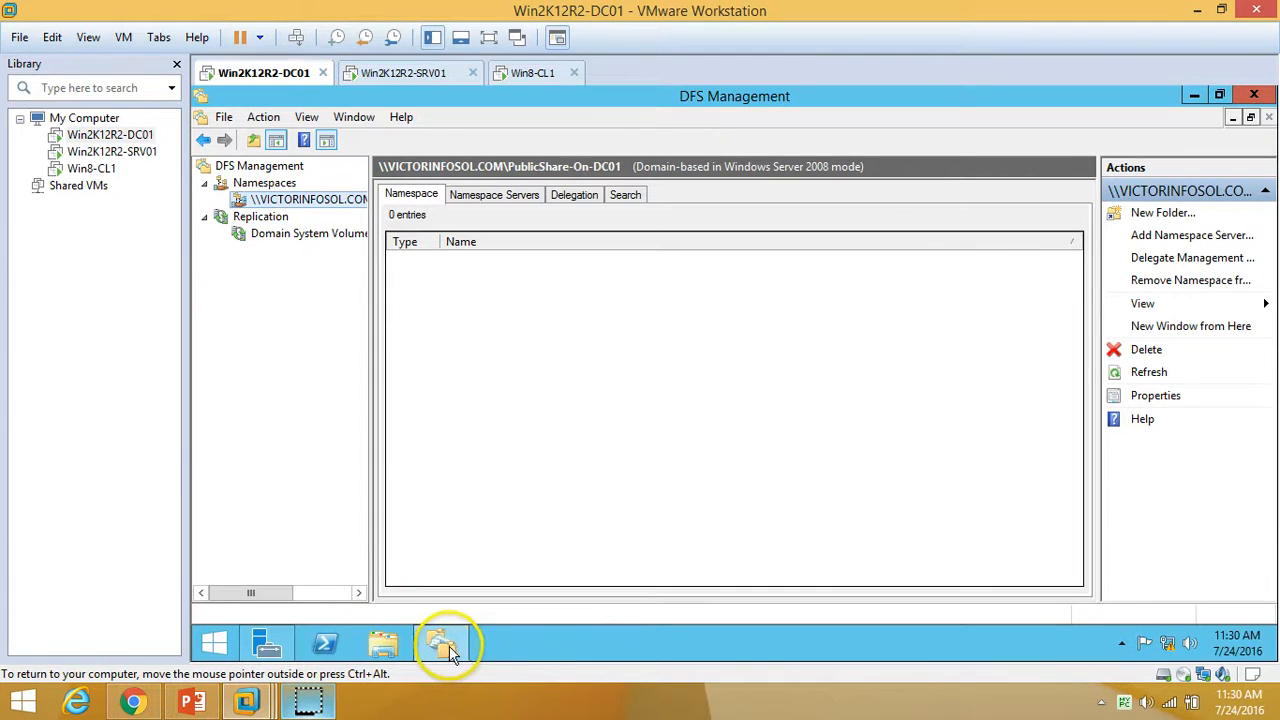
click(448, 650)
click(909, 142)
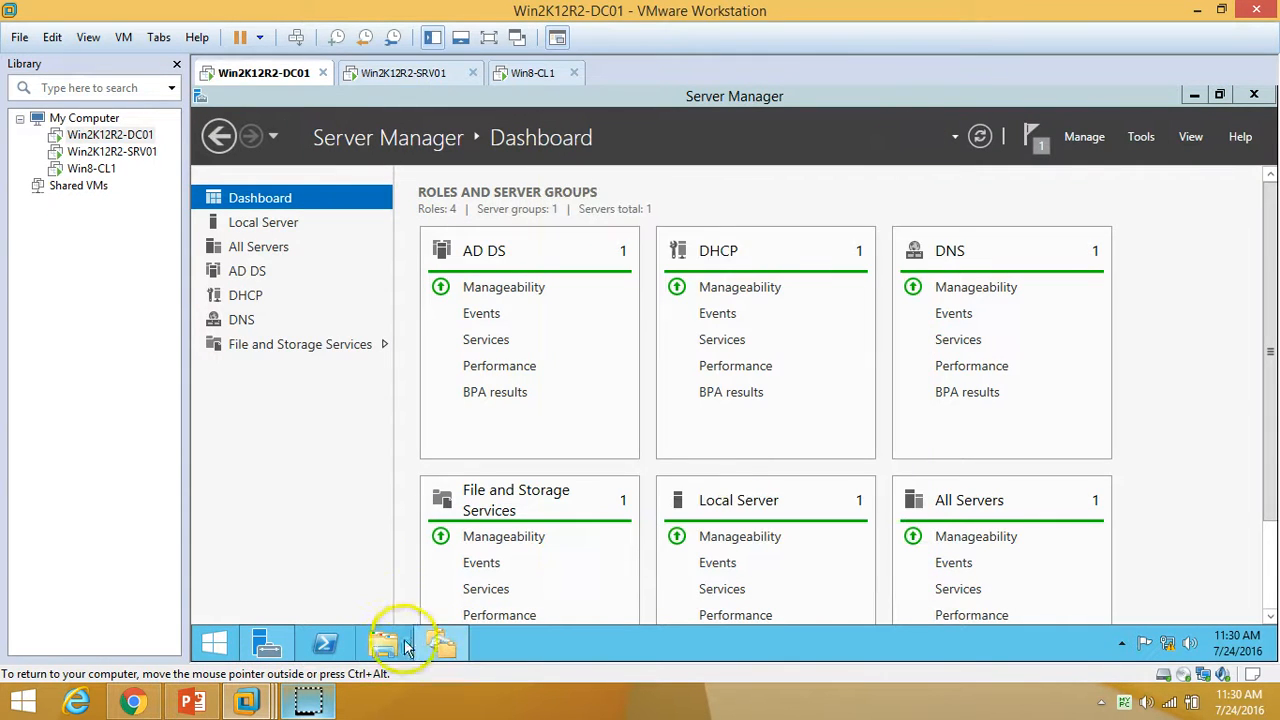
click(434, 652)
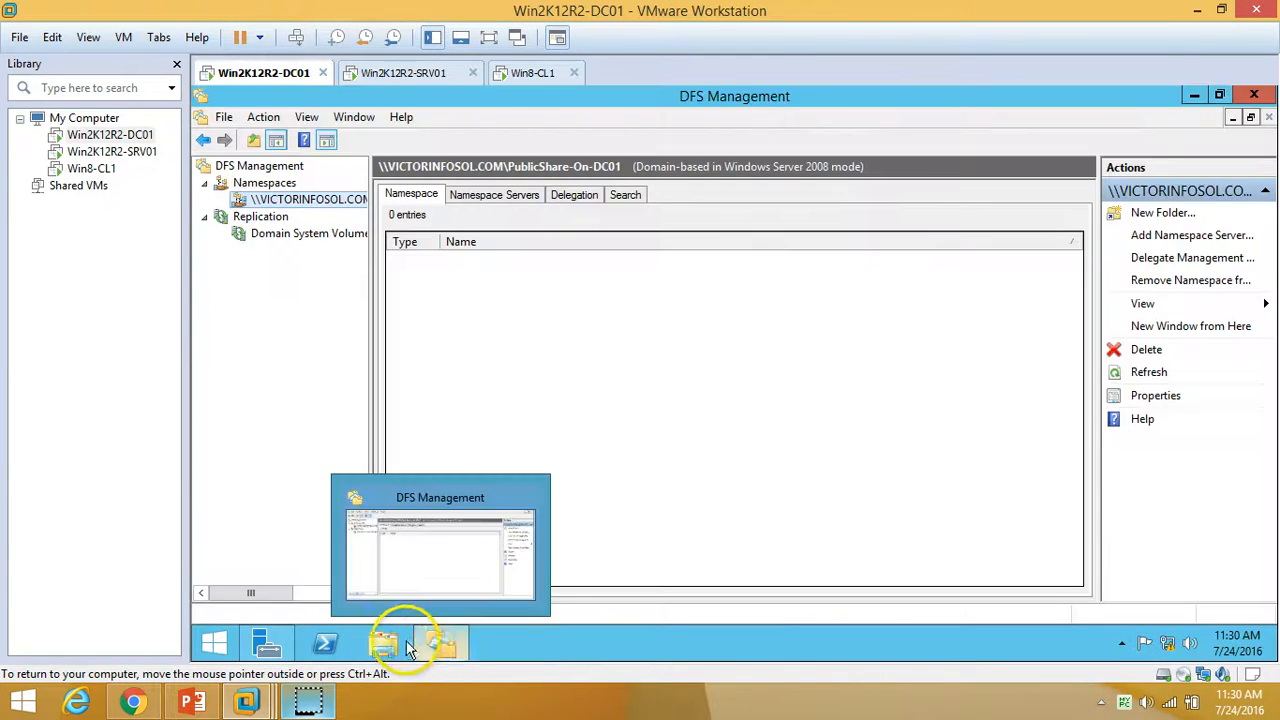
Create a folder named HR-Docs-On-DC01 on the domain controller's C: drive.
click(384, 643)
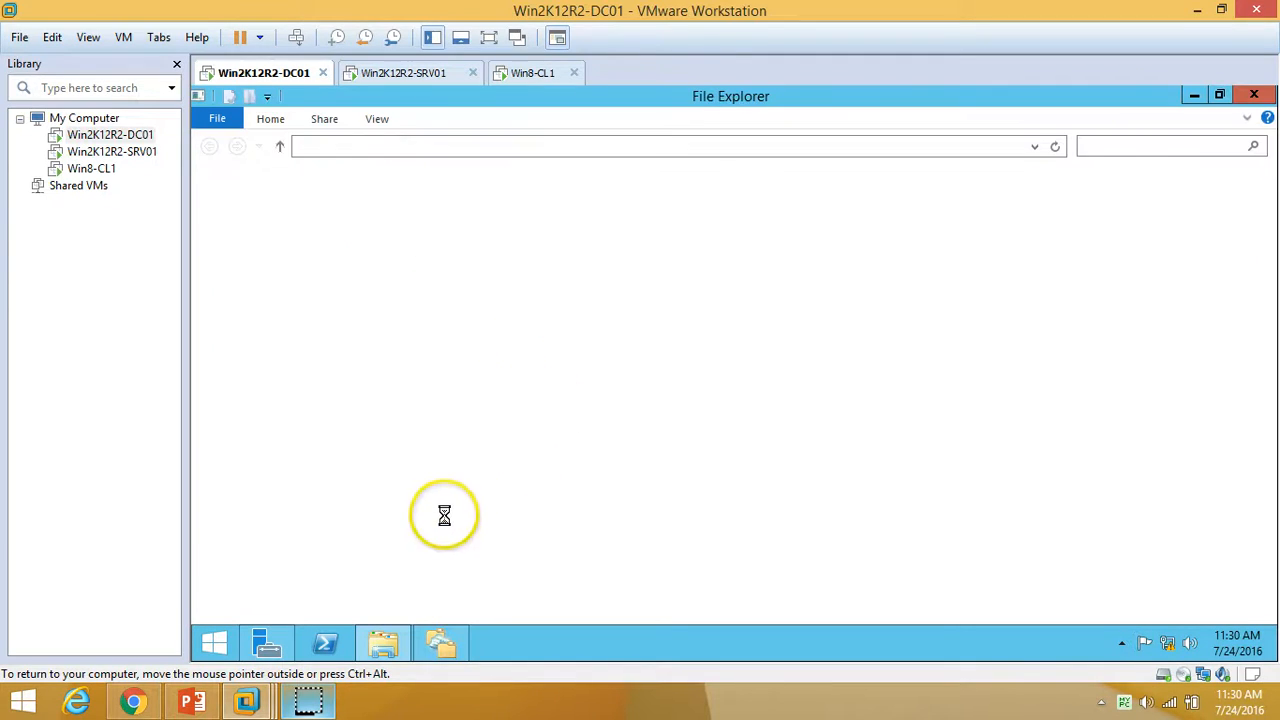
double_click(620, 375)
right_click(476, 390)
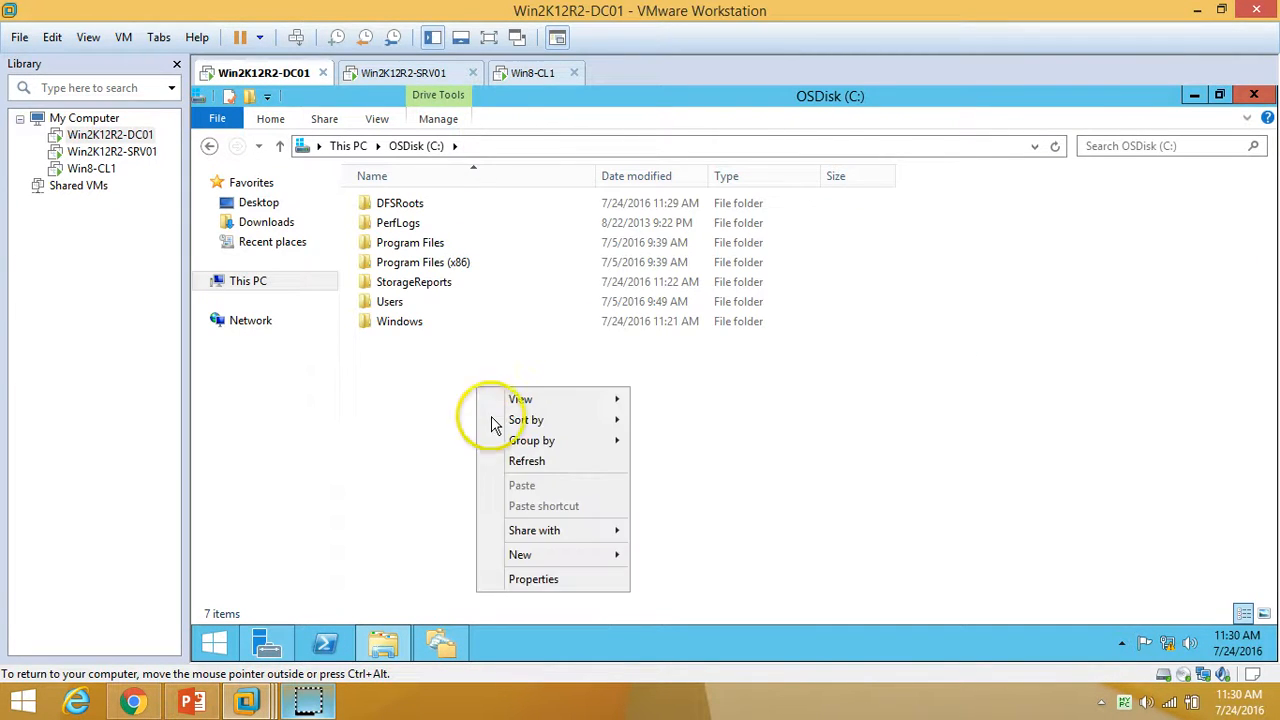
mouse_move(560, 555)
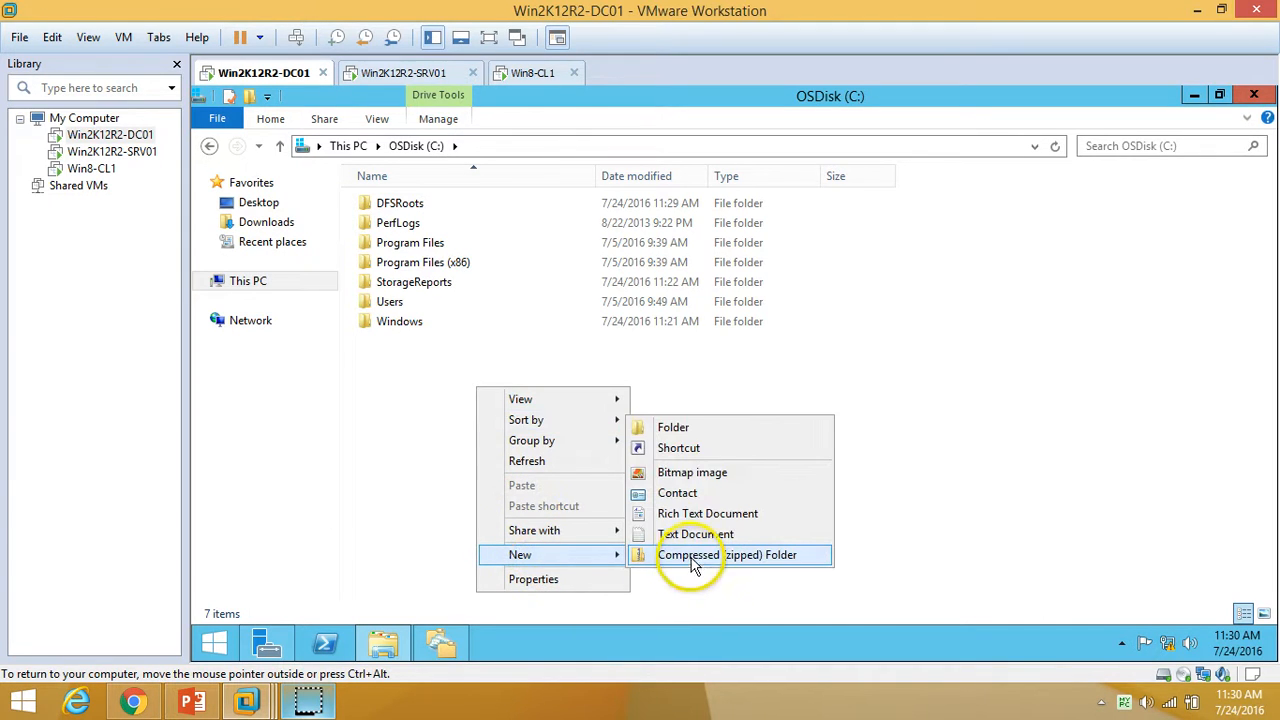
click(700, 429)
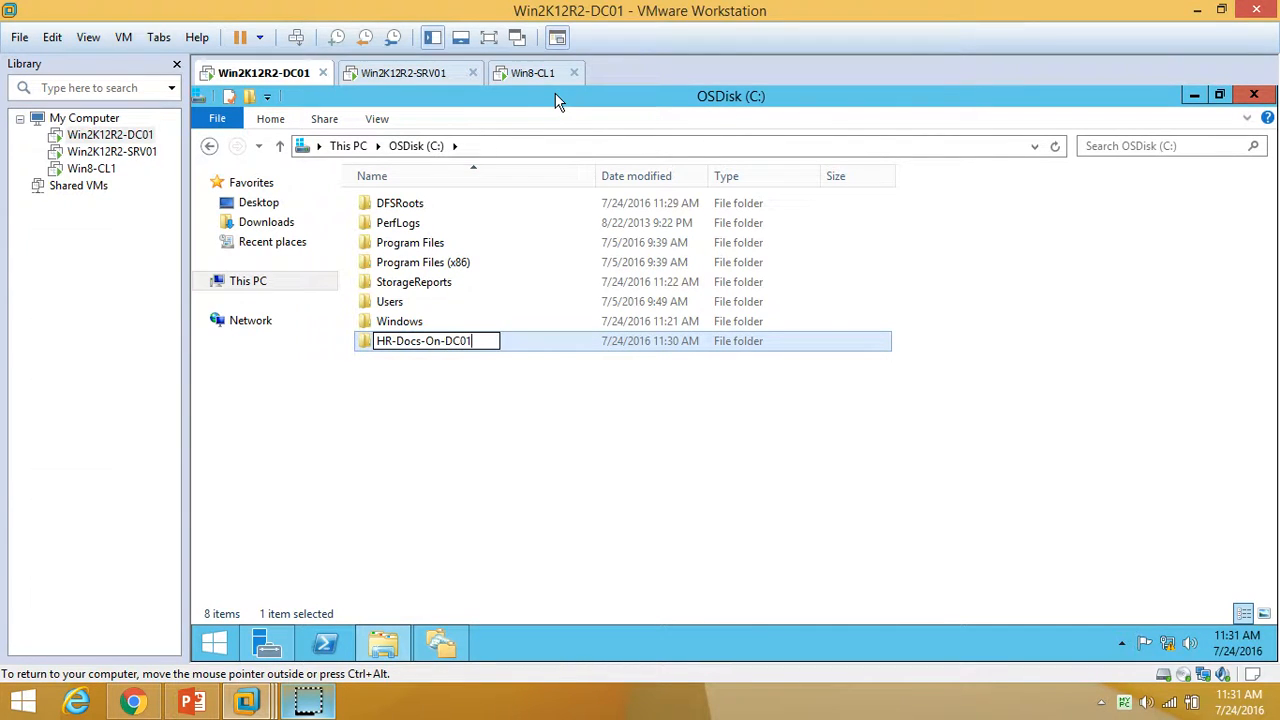
click(480, 320)
click(487, 343)
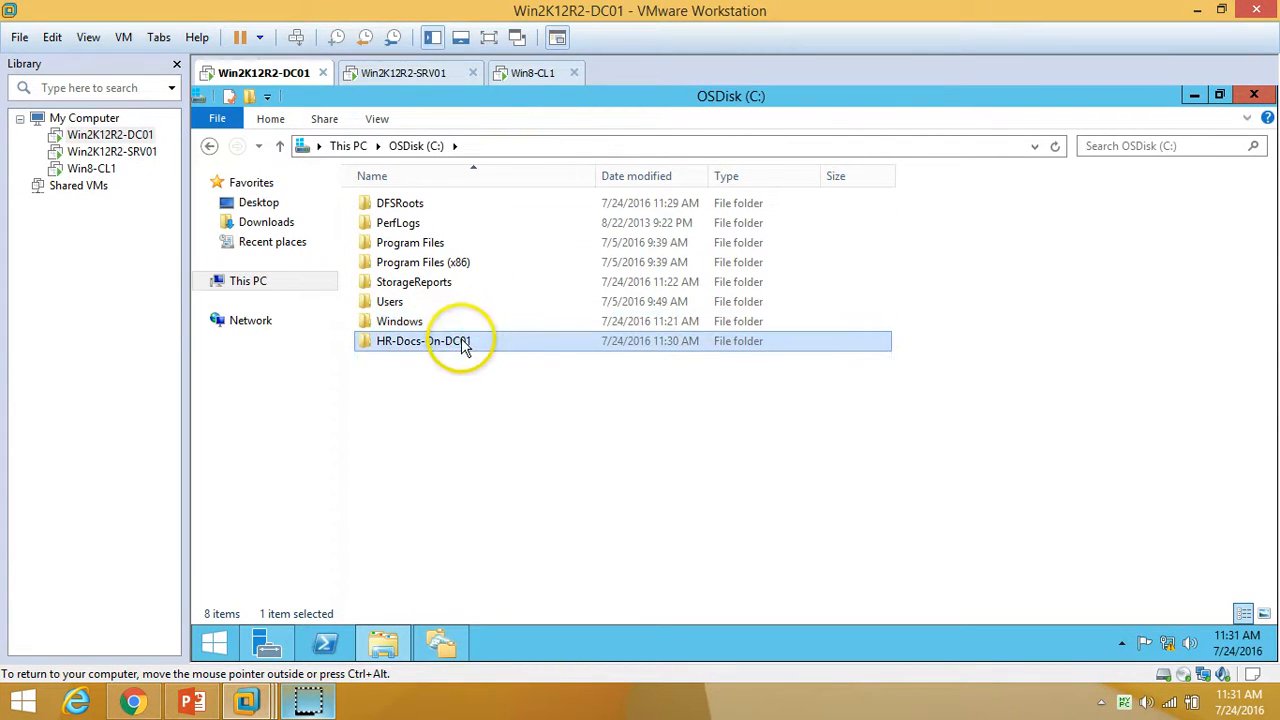
Share the HR-Docs-On-DC01 folder through Advanced Sharing and allow Everyone the Change share permission.
right_click(463, 345)
click(538, 606)
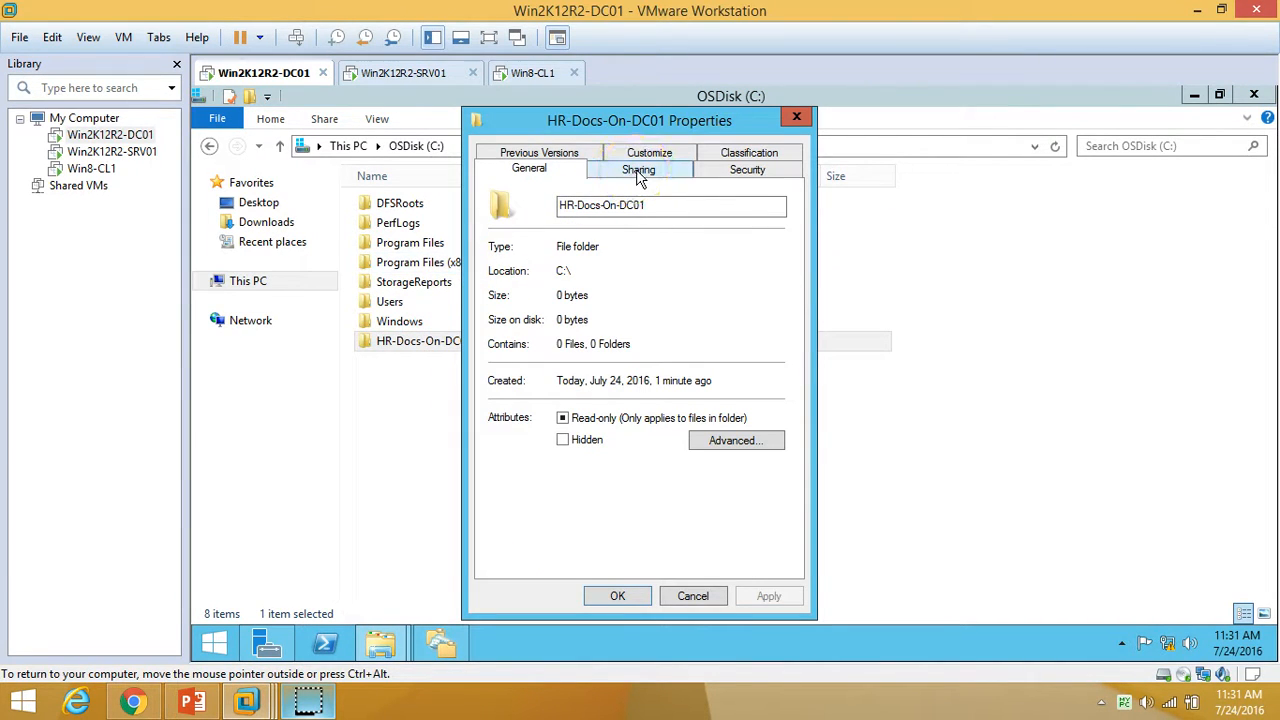
click(638, 172)
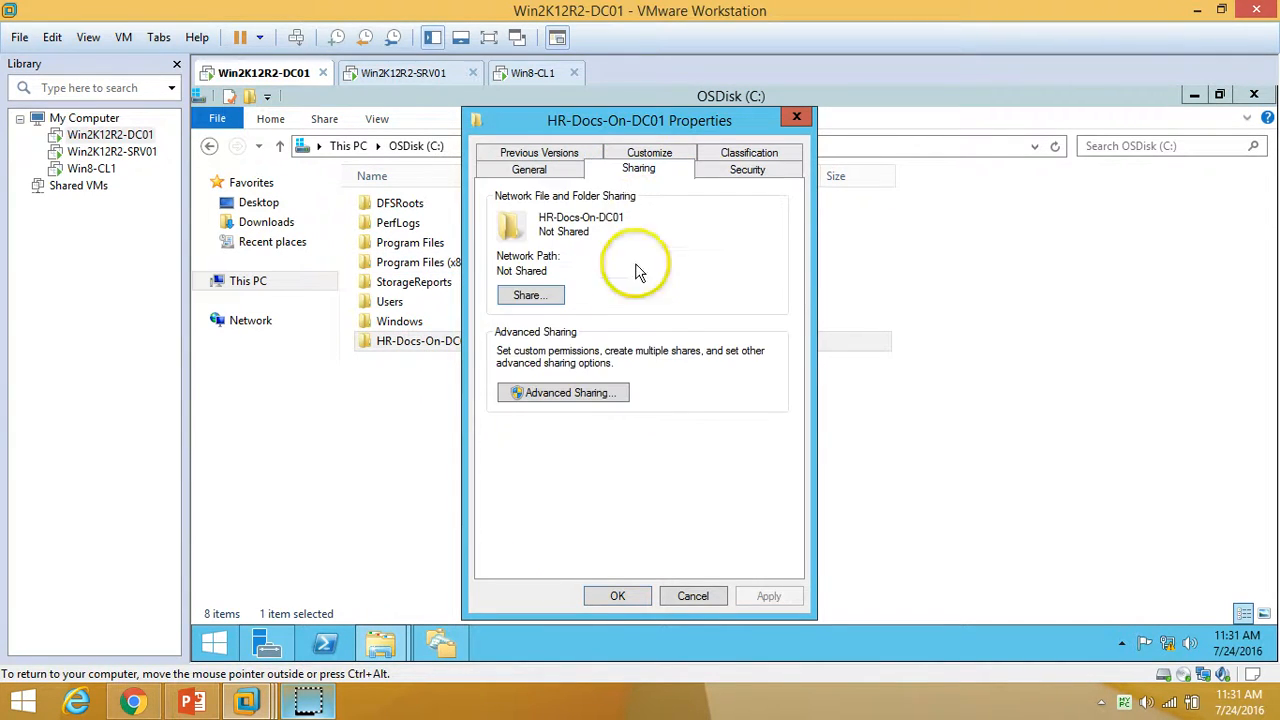
click(562, 393)
click(497, 186)
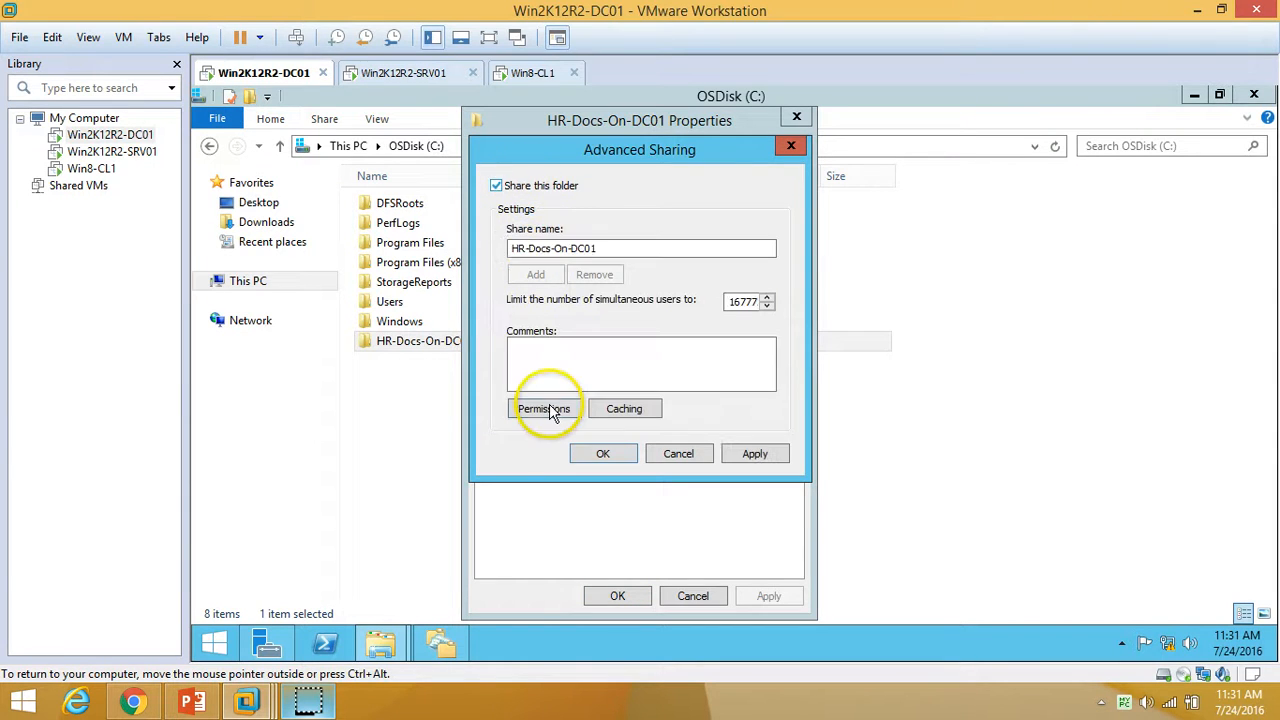
click(552, 409)
click(714, 409)
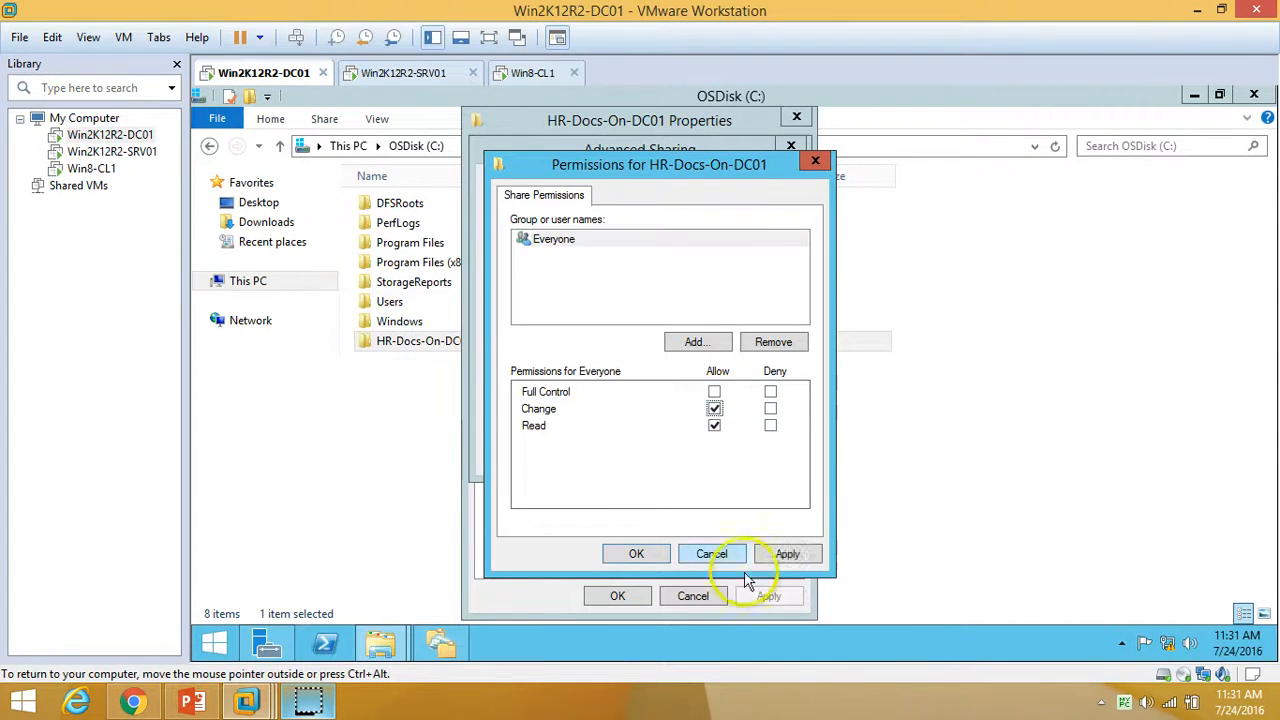
click(786, 553)
Add the Administrator account to the share permissions with Full Control allowed and confirm the advanced sharing settings.
click(696, 341)
click(623, 361)
text(Administrator)
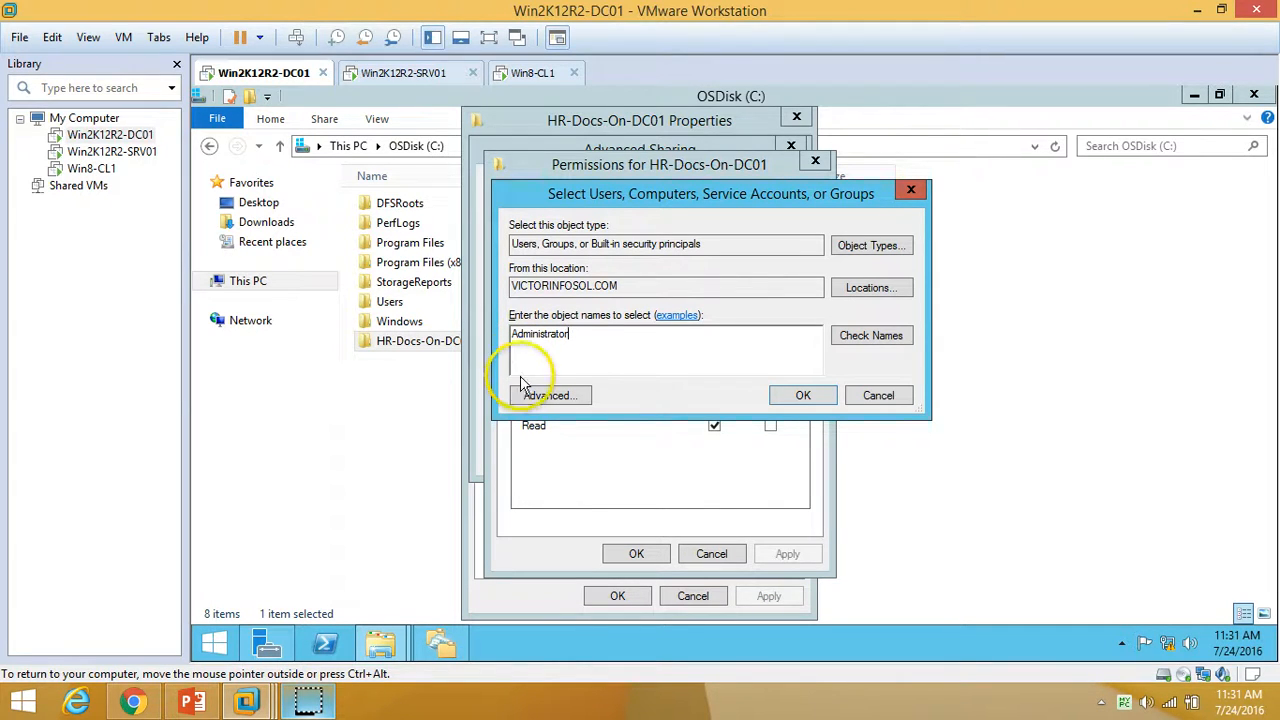
click(851, 335)
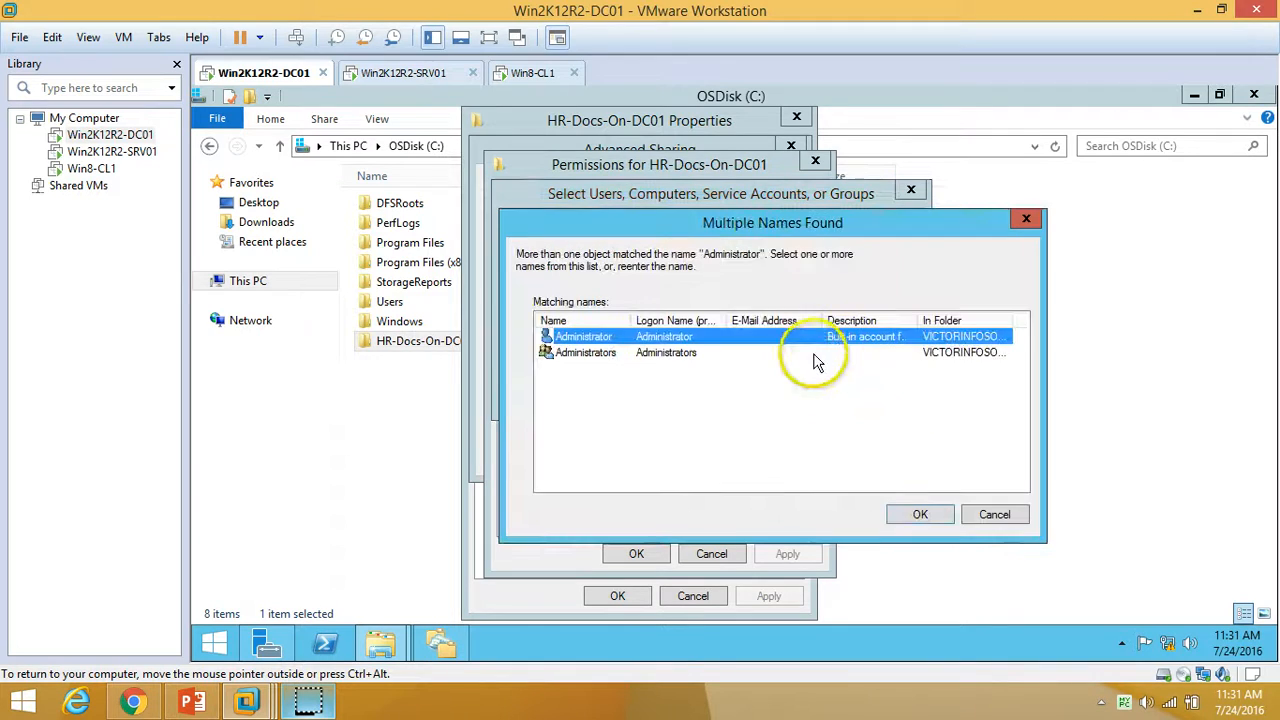
click(918, 515)
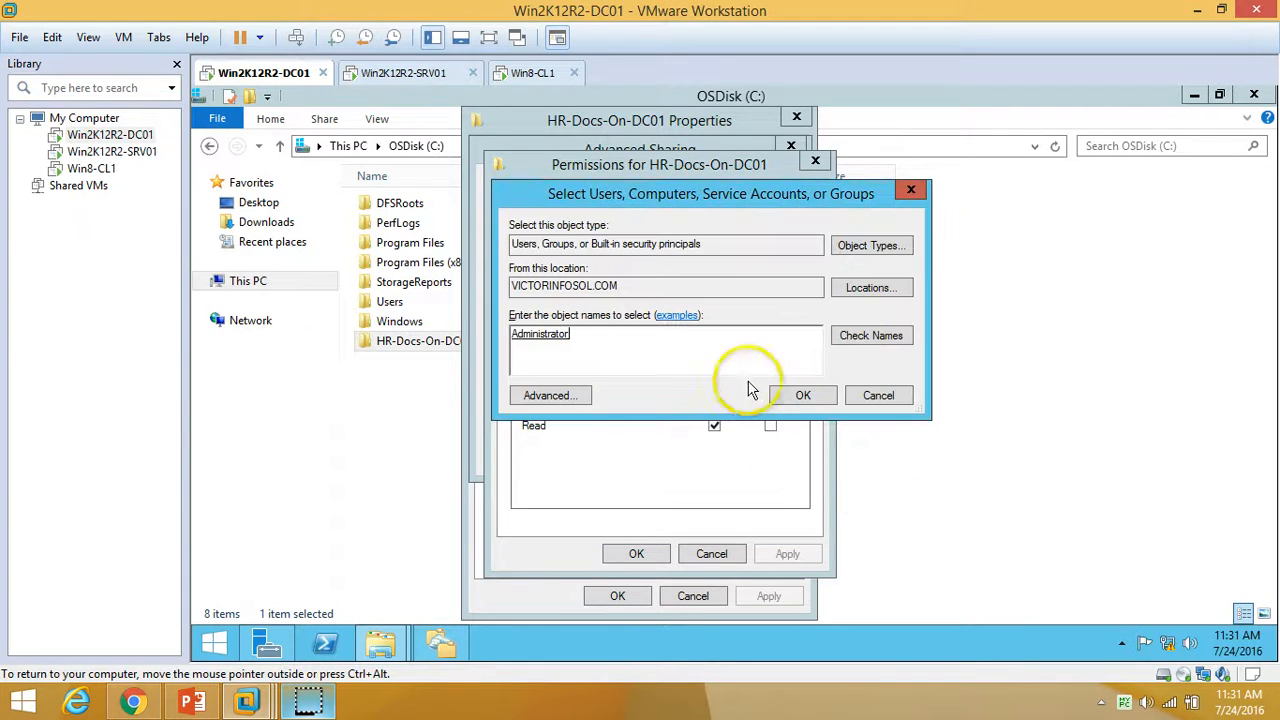
click(801, 395)
click(714, 392)
click(788, 555)
click(637, 554)
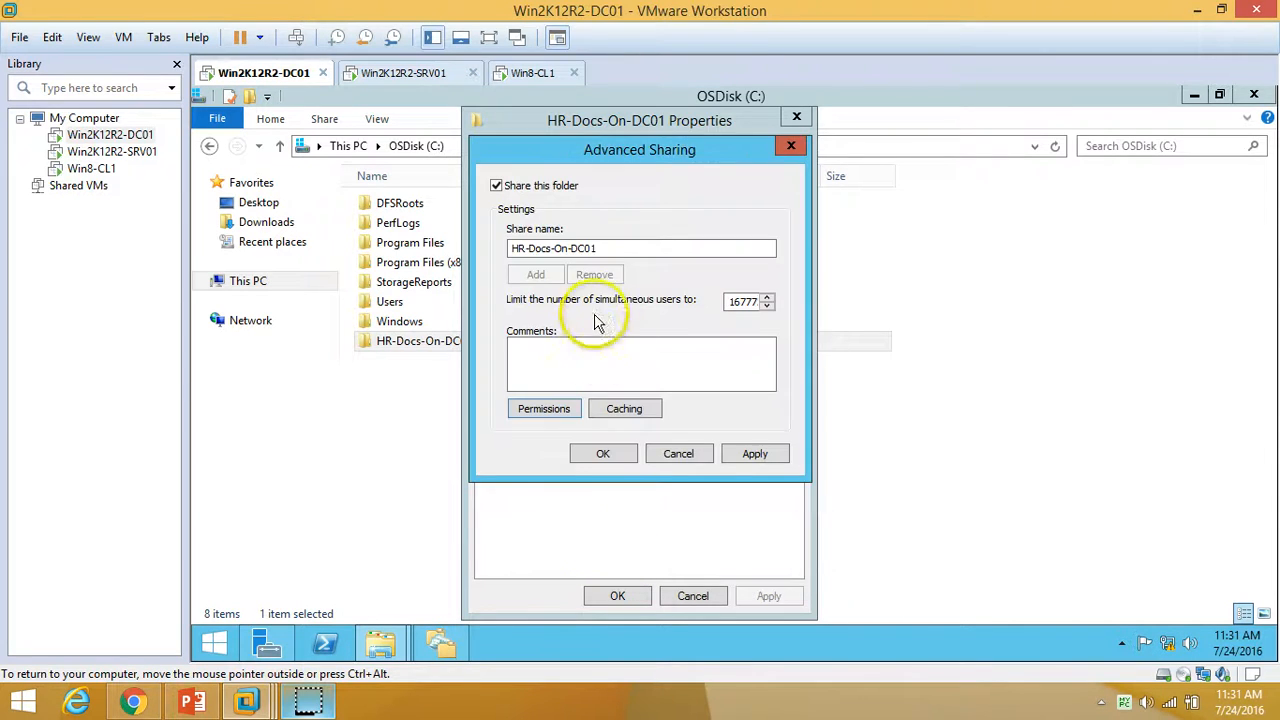
click(603, 451)
Add Everyone to the security permissions of HR-Docs-On-DC01 with Write allowed, and close the folder's properties.
click(732, 172)
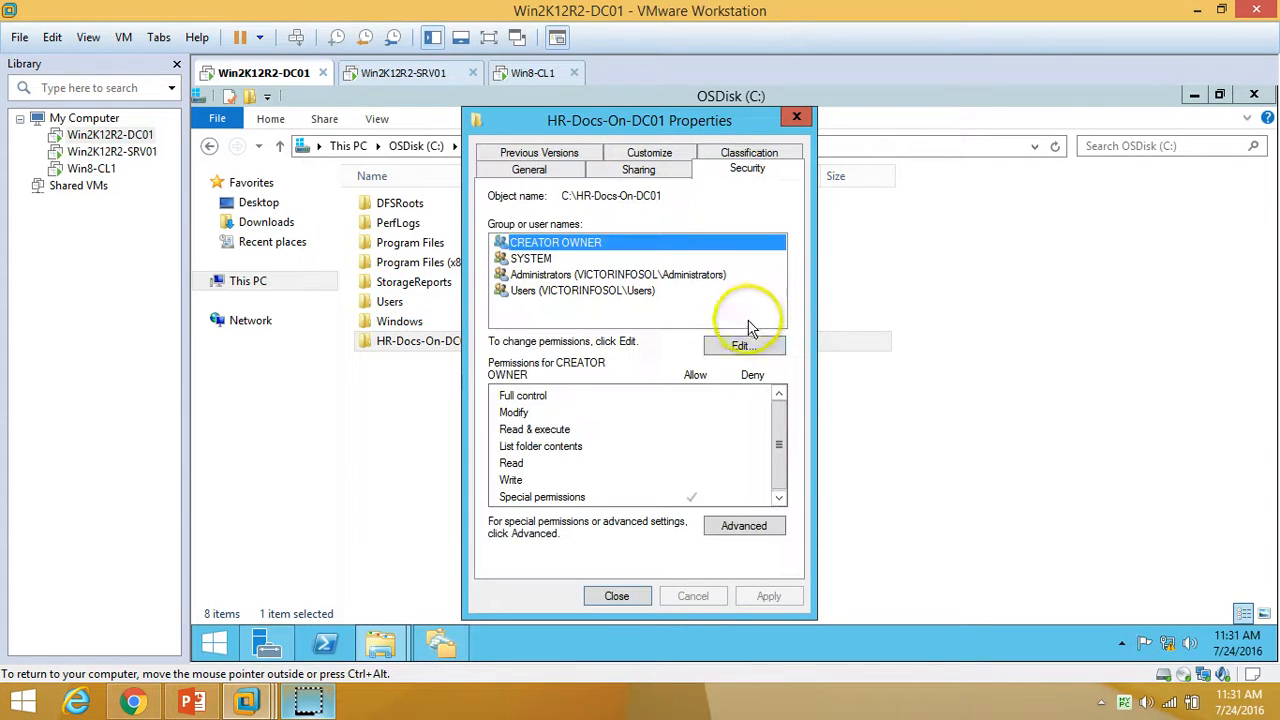
click(749, 346)
click(700, 421)
text(Everyone)
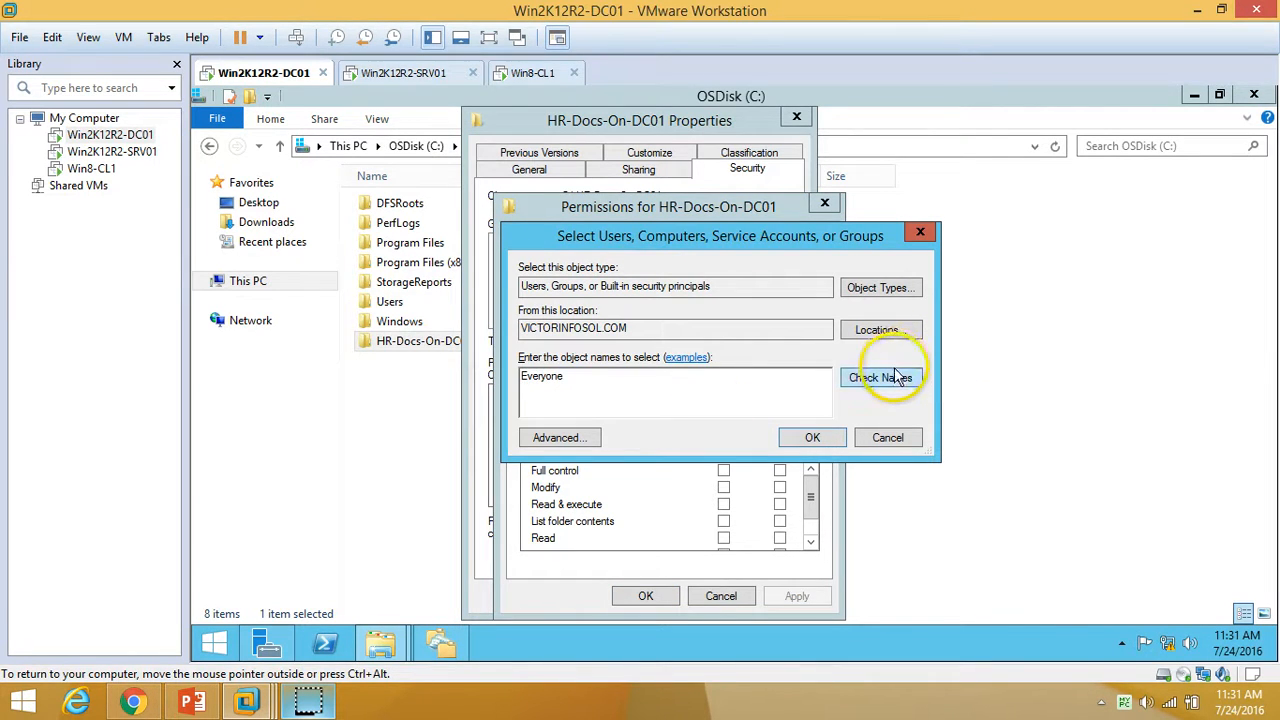
click(880, 377)
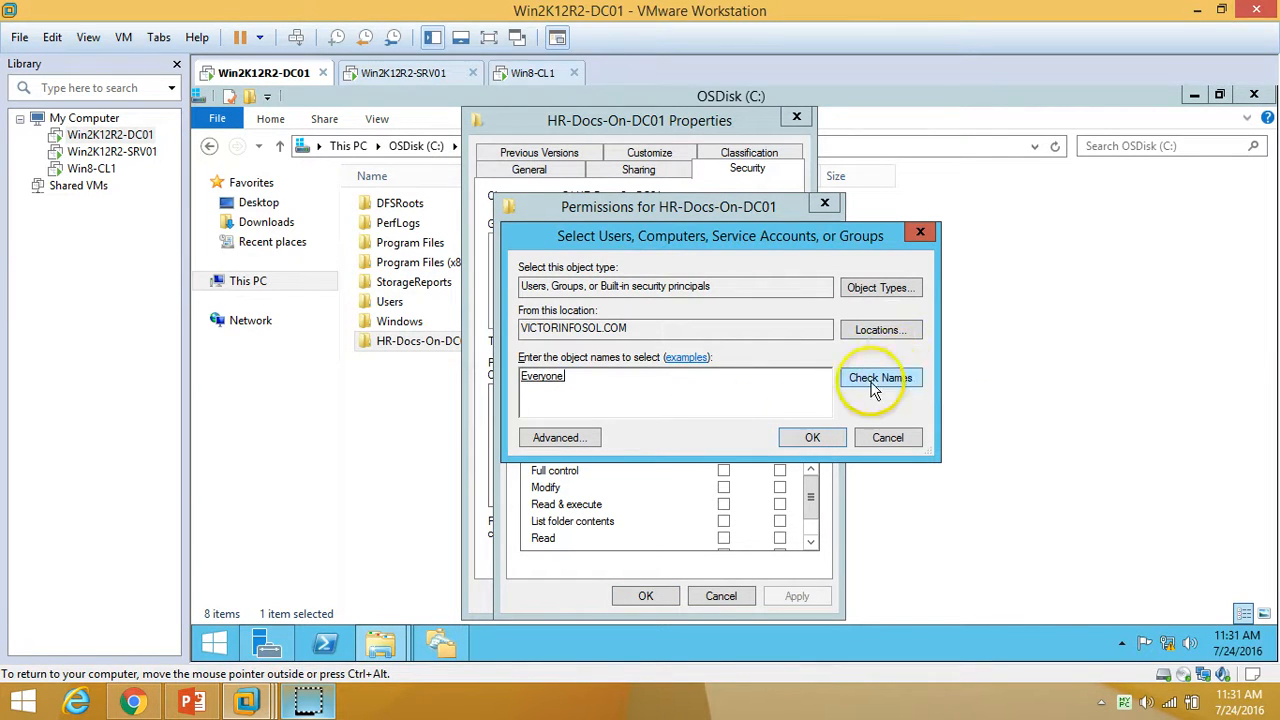
click(812, 437)
scroll(803, 508, down, 1)
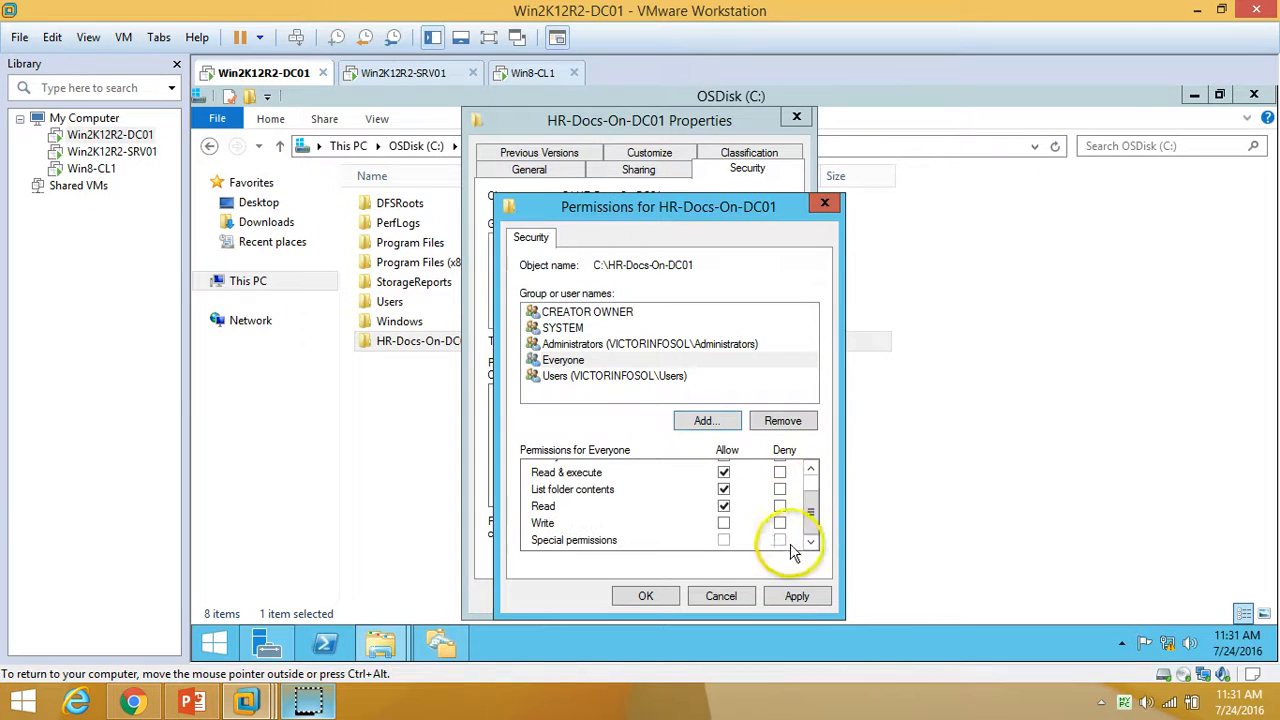
click(724, 522)
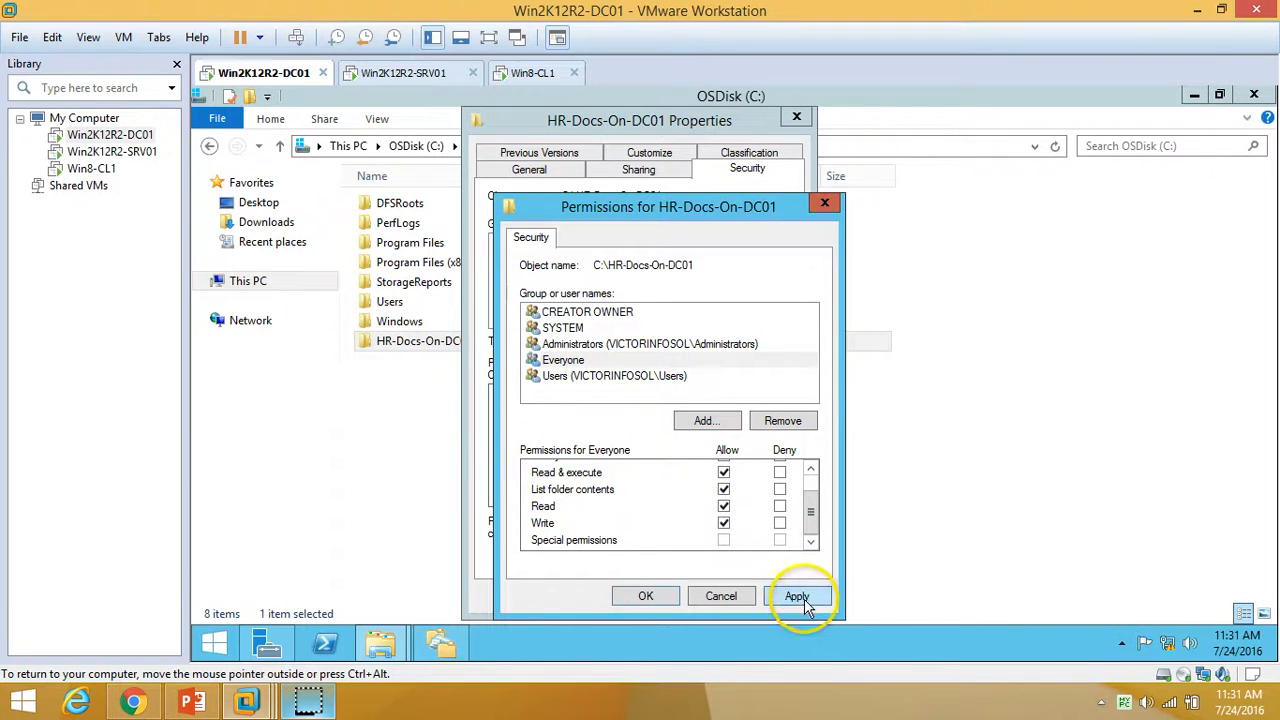
click(646, 596)
click(616, 594)
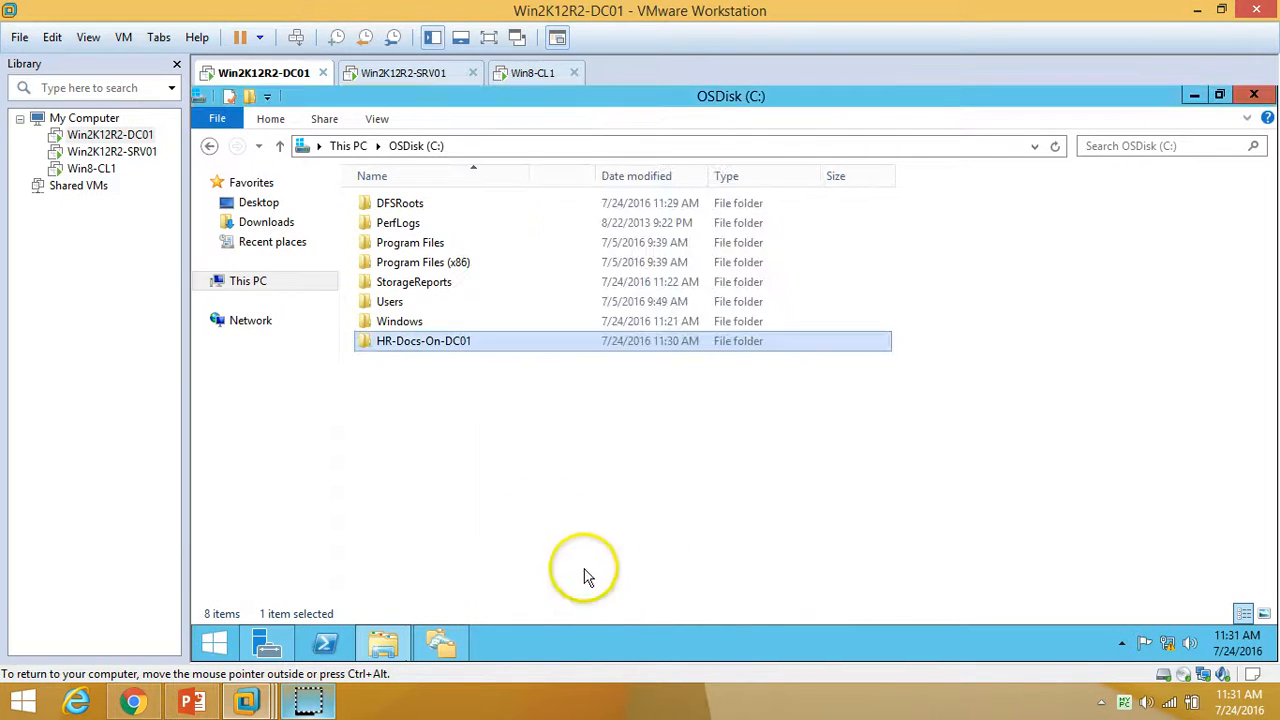
Create a text document named Hi-HR in the HR-Docs-On-DC01 folder and save the text "Hi-HR" in it.
double_click(430, 321)
click(209, 146)
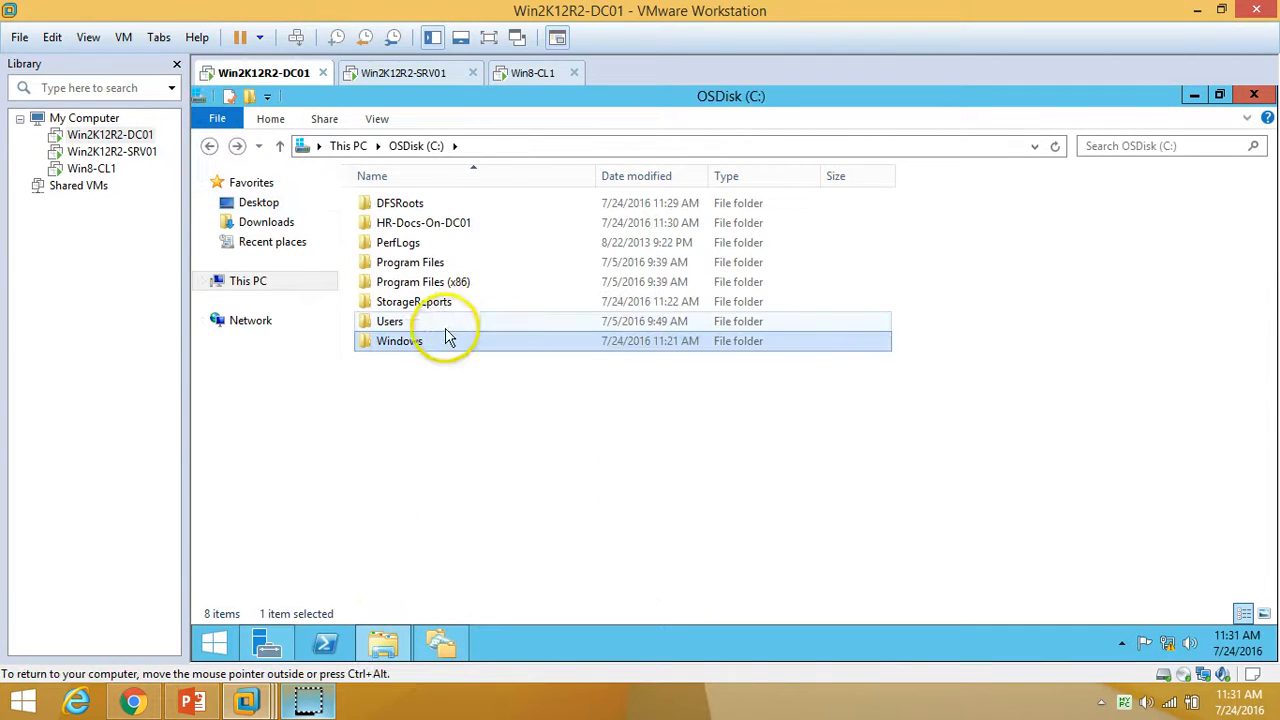
double_click(465, 226)
right_click(483, 300)
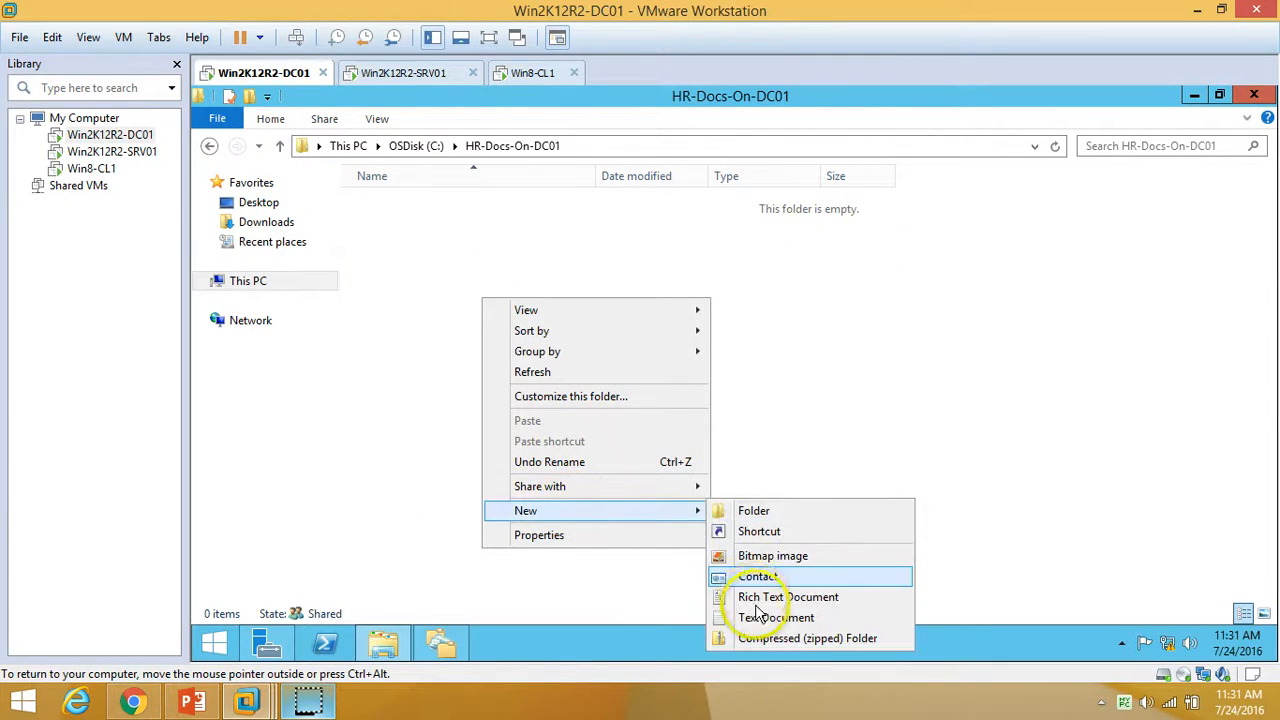
click(757, 618)
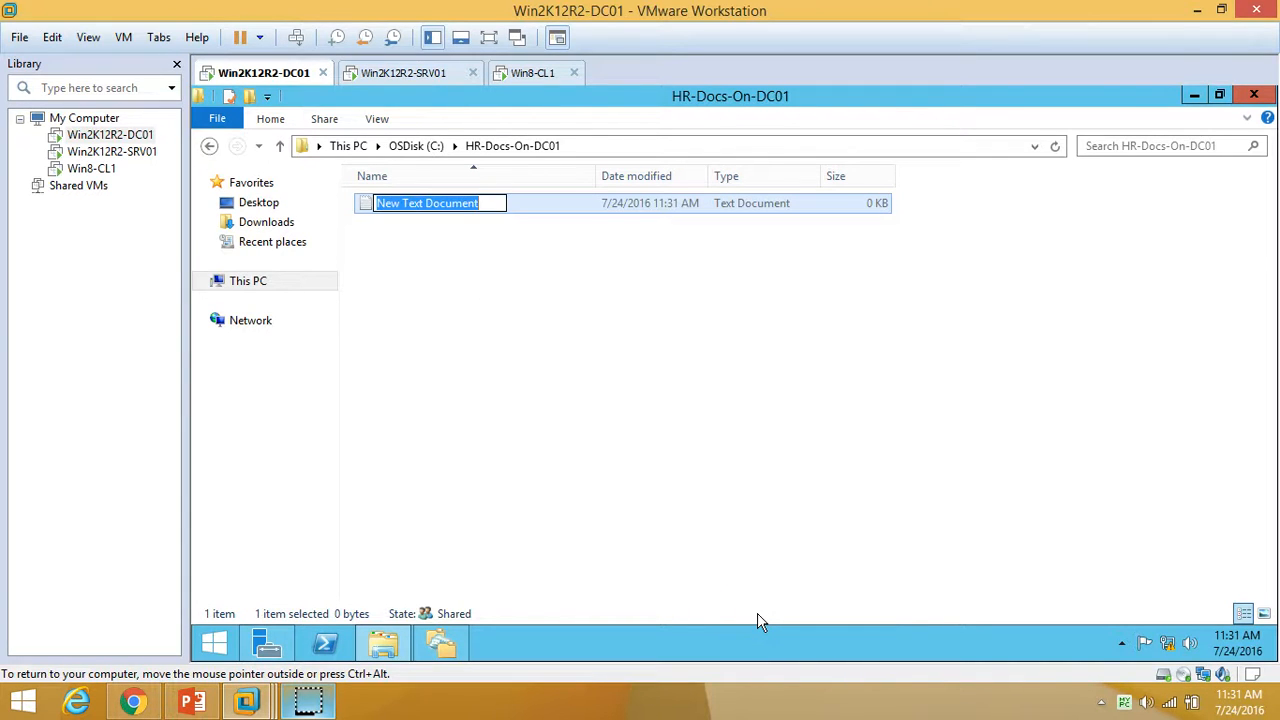
key(Return)
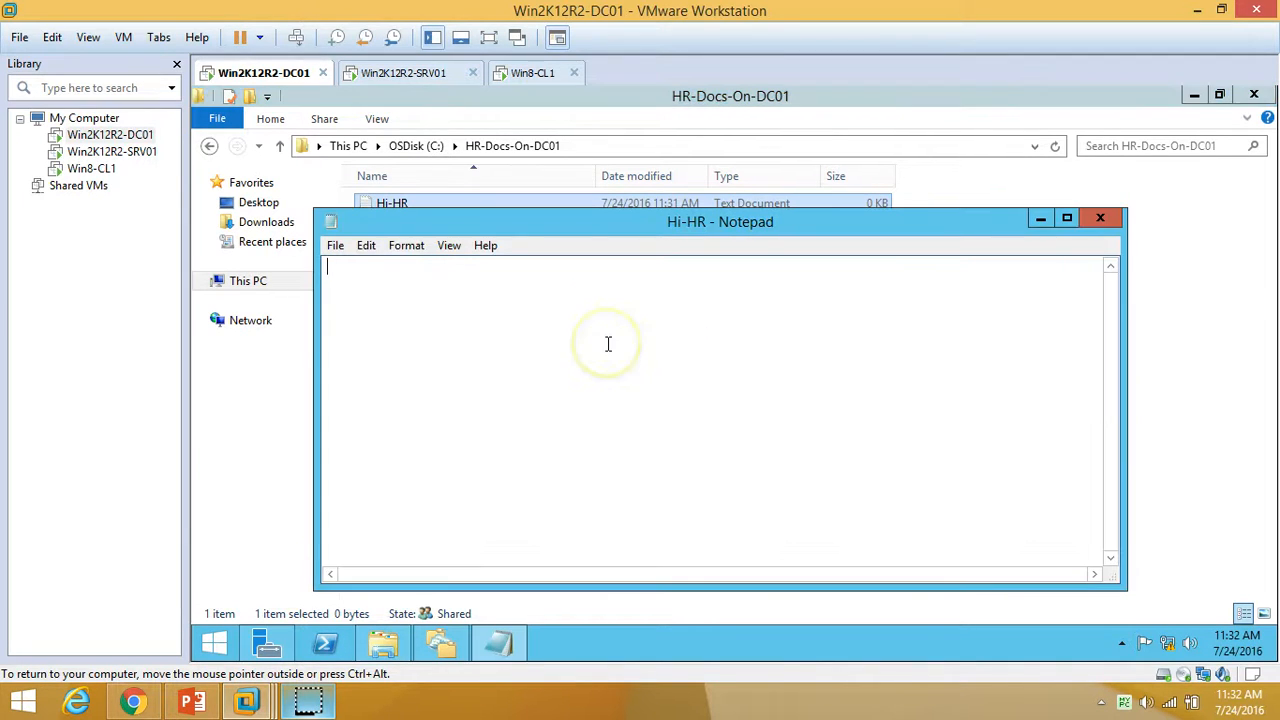
text(Hi-HR)
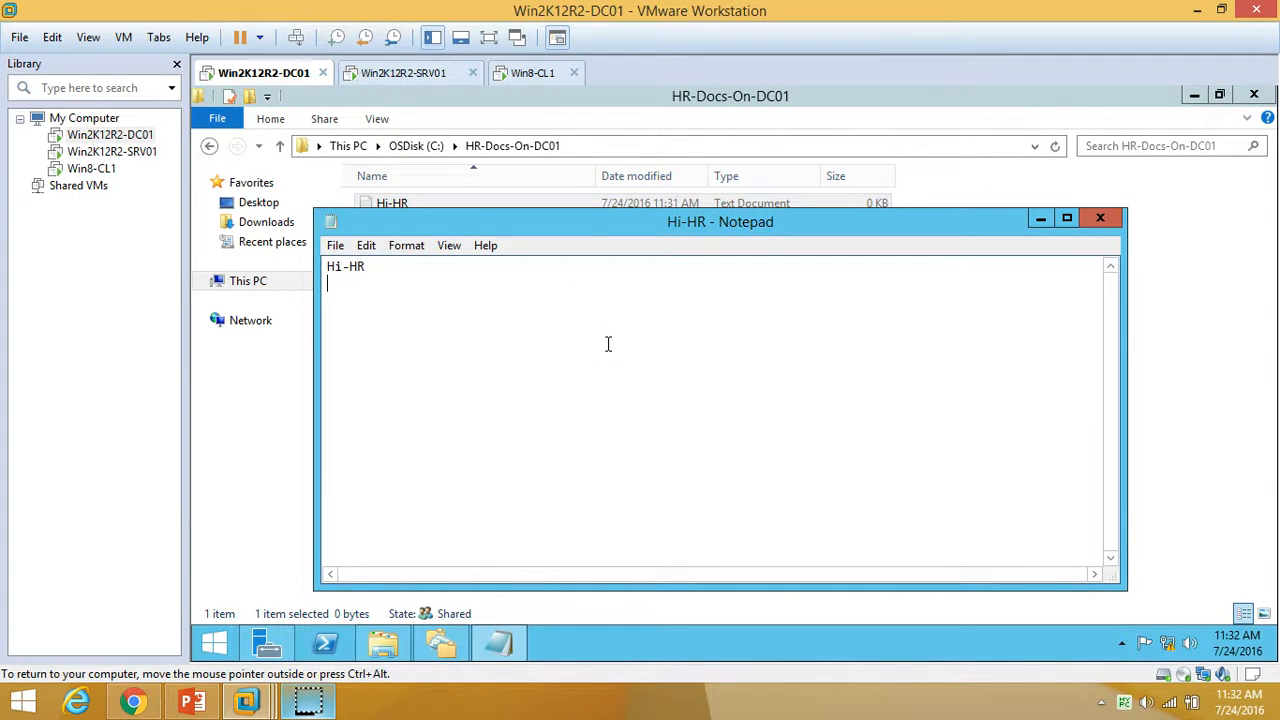
click(1100, 217)
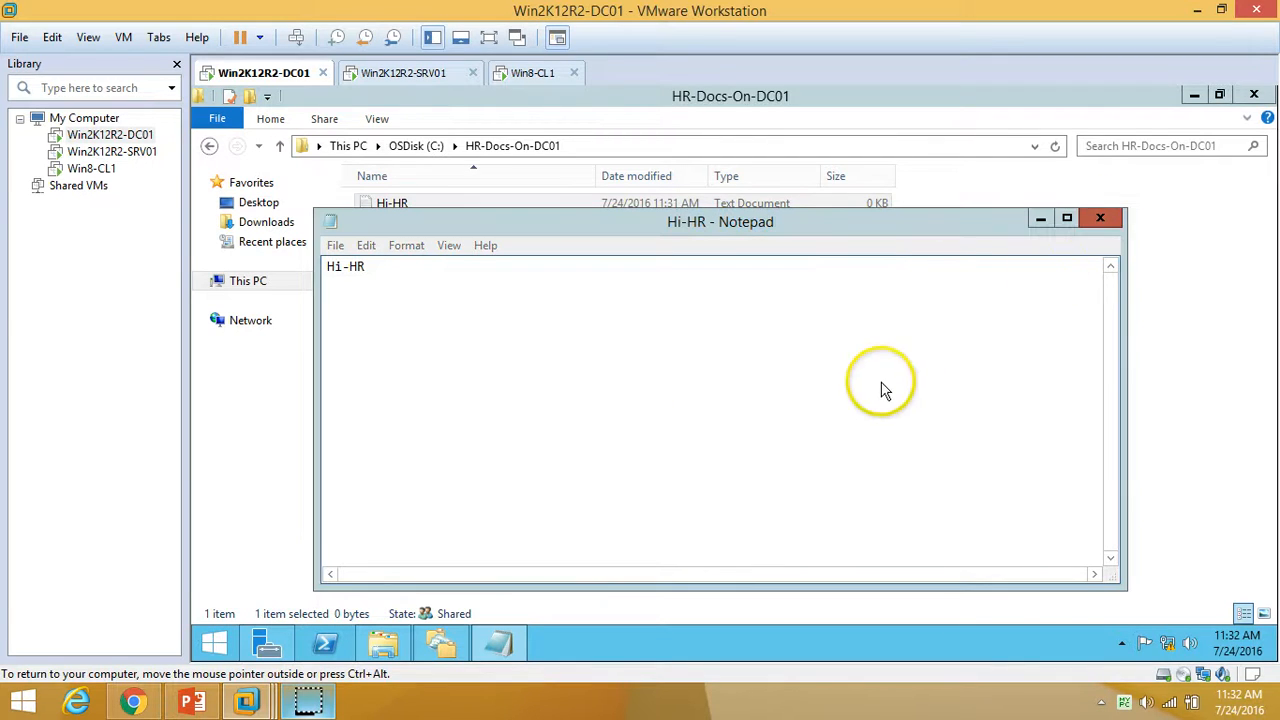
click(692, 375)
Switch to the Win8-CL1 client and check the refreshed contents of the mapped PublicShare-On-DC01 drive (Y:).
click(530, 72)
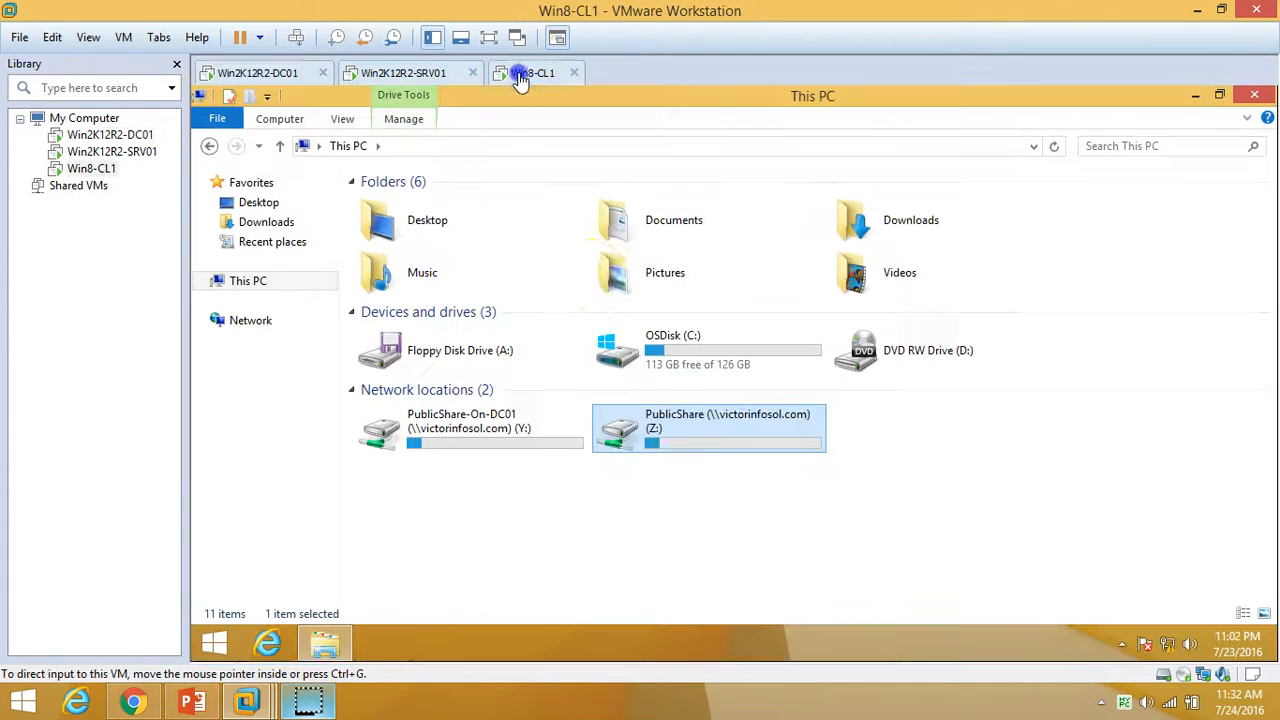
right_click(620, 555)
click(640, 433)
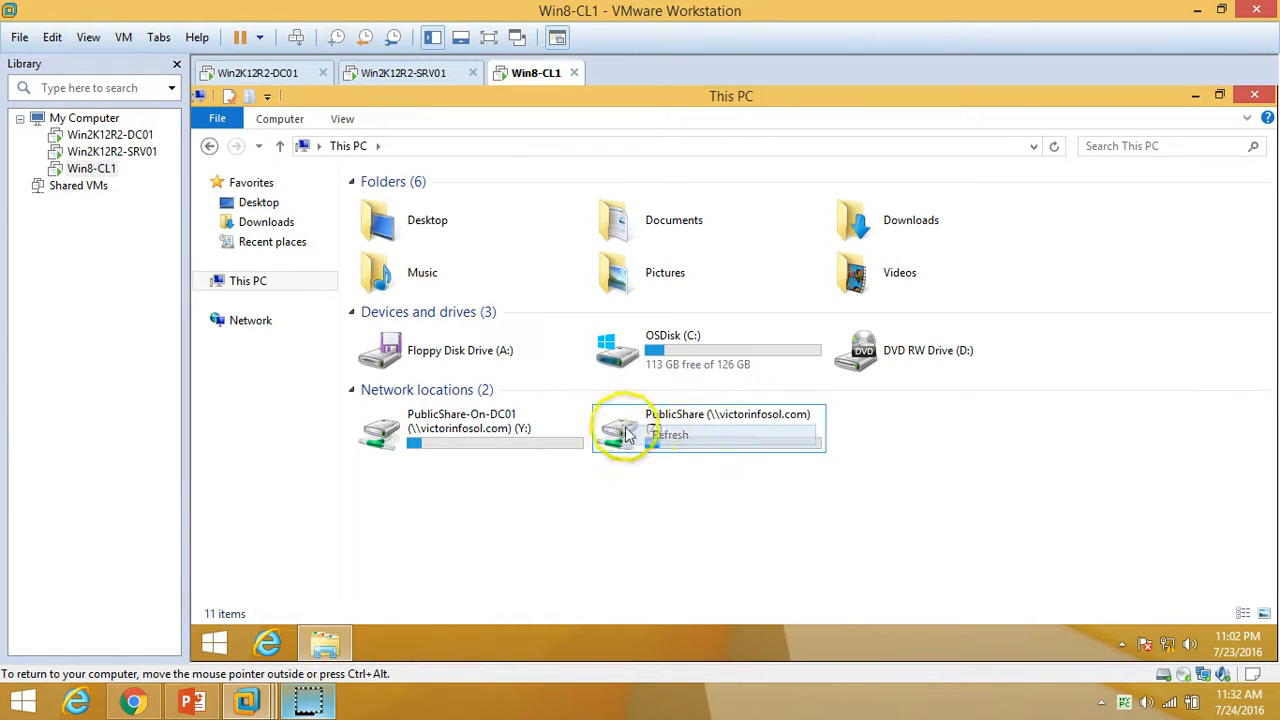
double_click(466, 428)
right_click(502, 278)
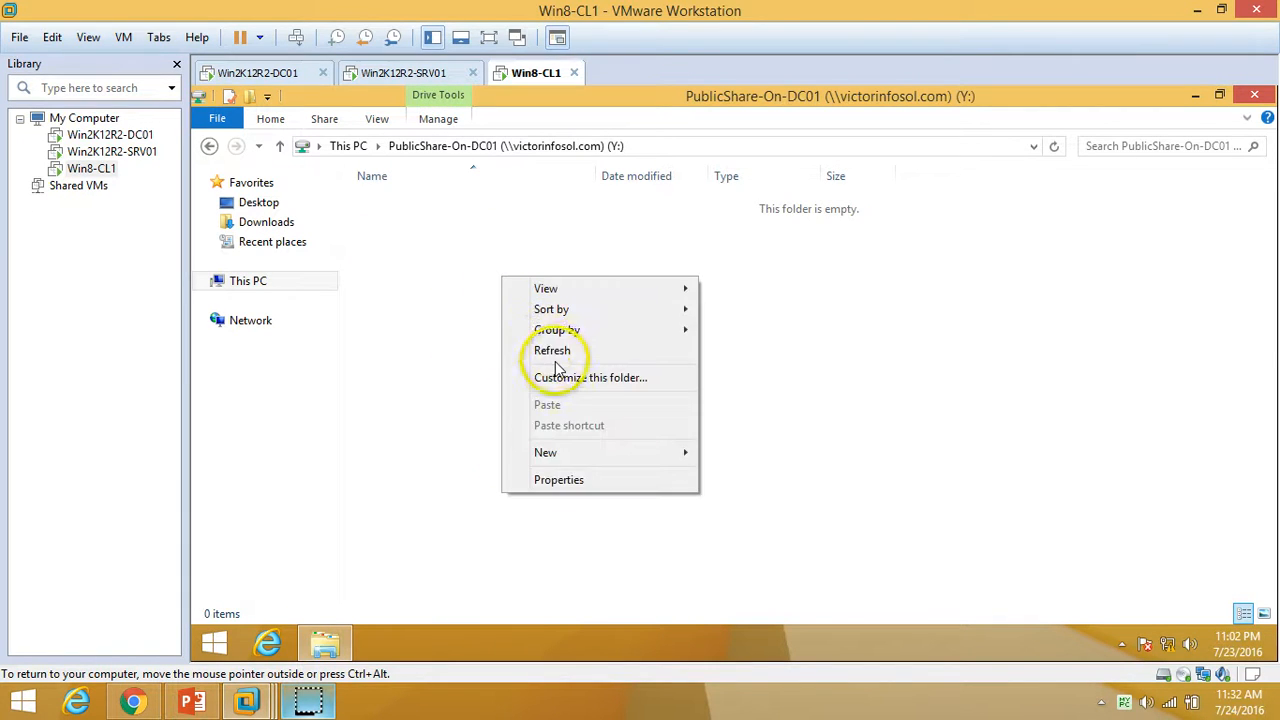
click(561, 352)
click(210, 146)
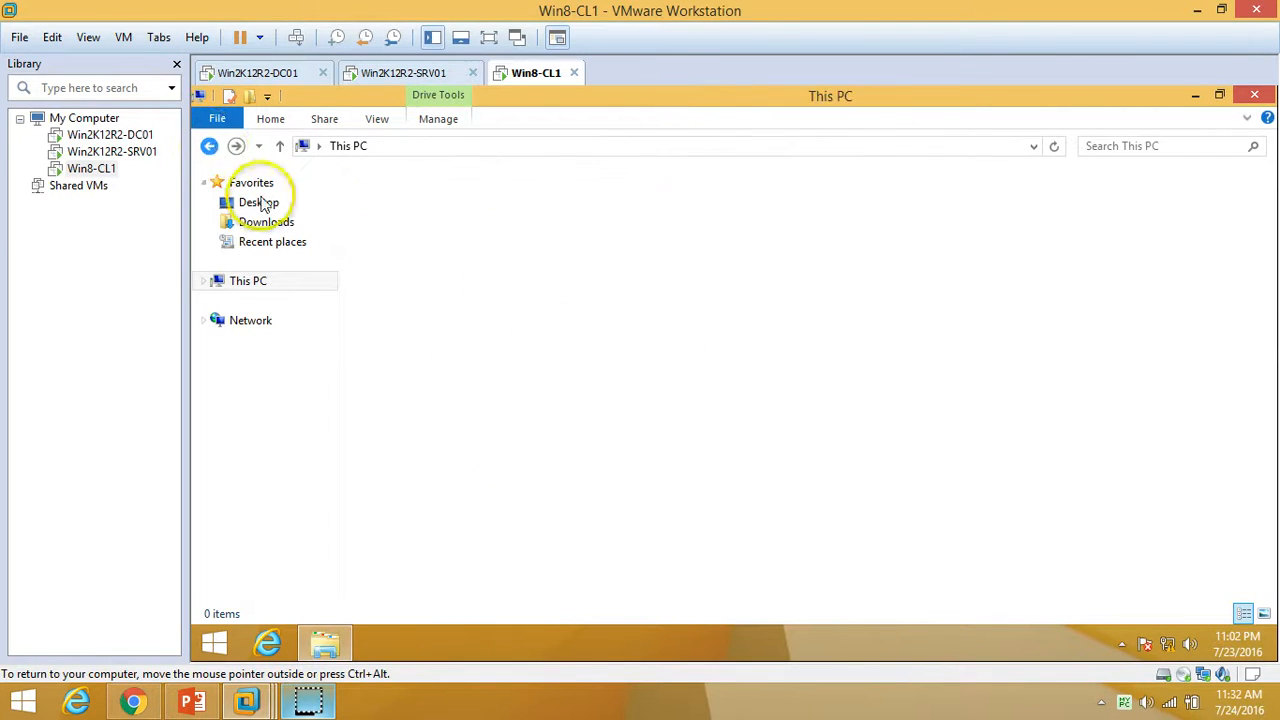
double_click(508, 443)
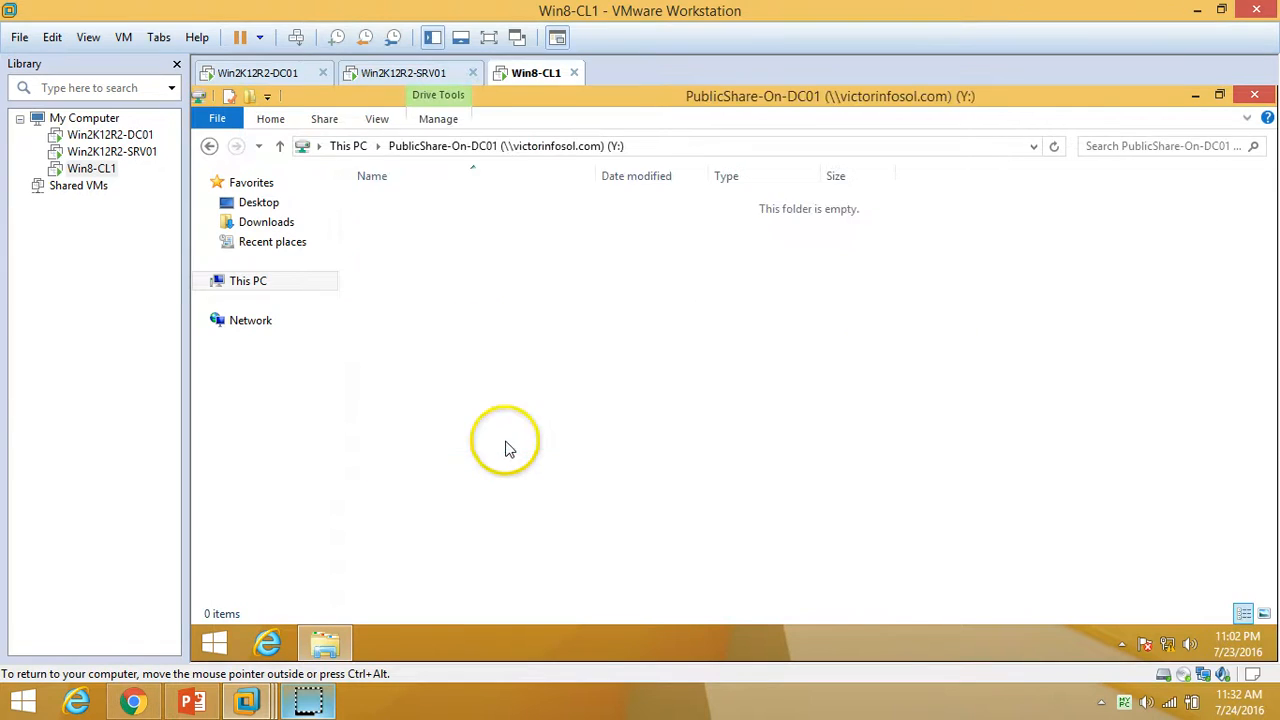
Switch to the Win2K12R2-DC01 machine and start a new folder named HR-Docs in the PublicShare-On-DC01 namespace.
click(395, 75)
click(275, 73)
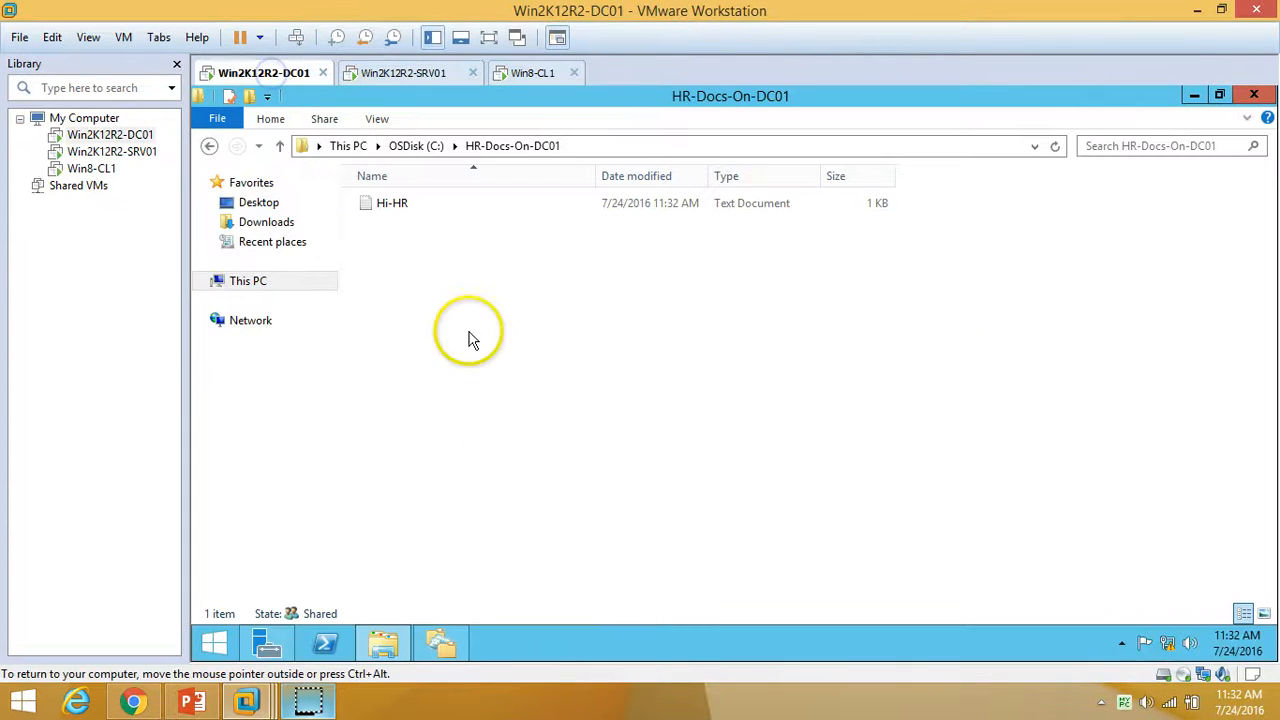
right_click(459, 275)
click(510, 346)
click(400, 638)
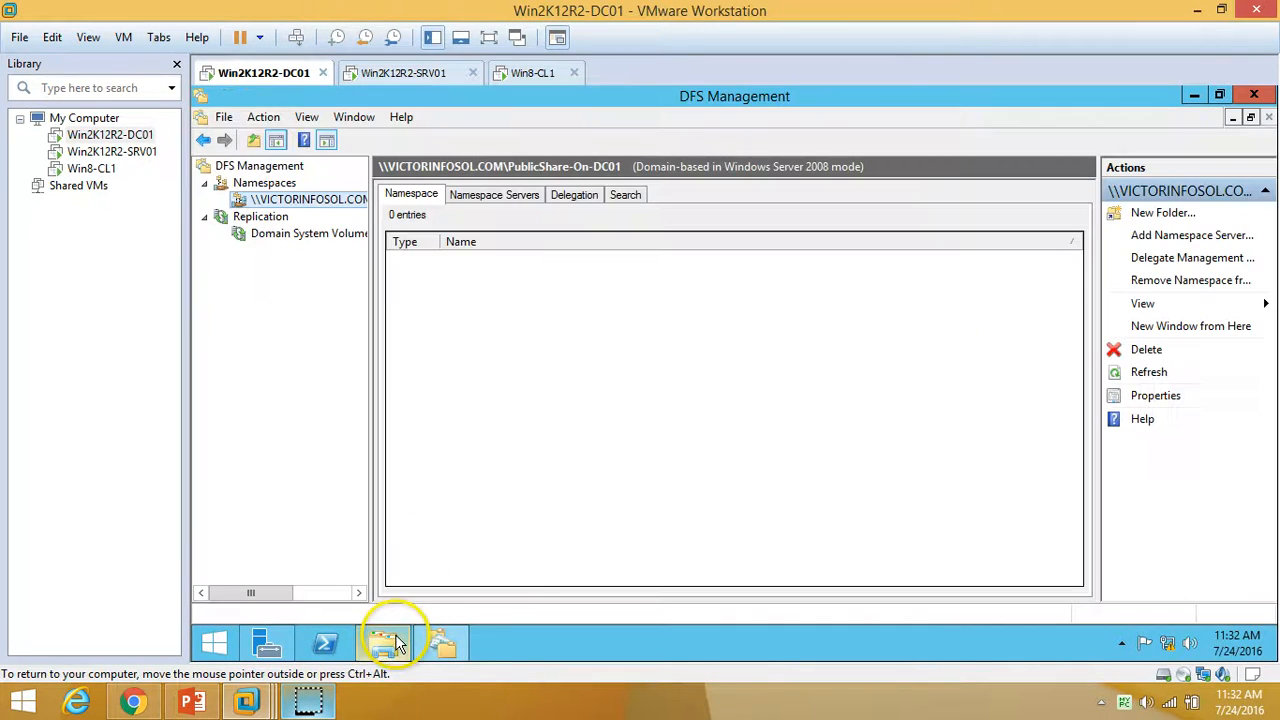
right_click(326, 200)
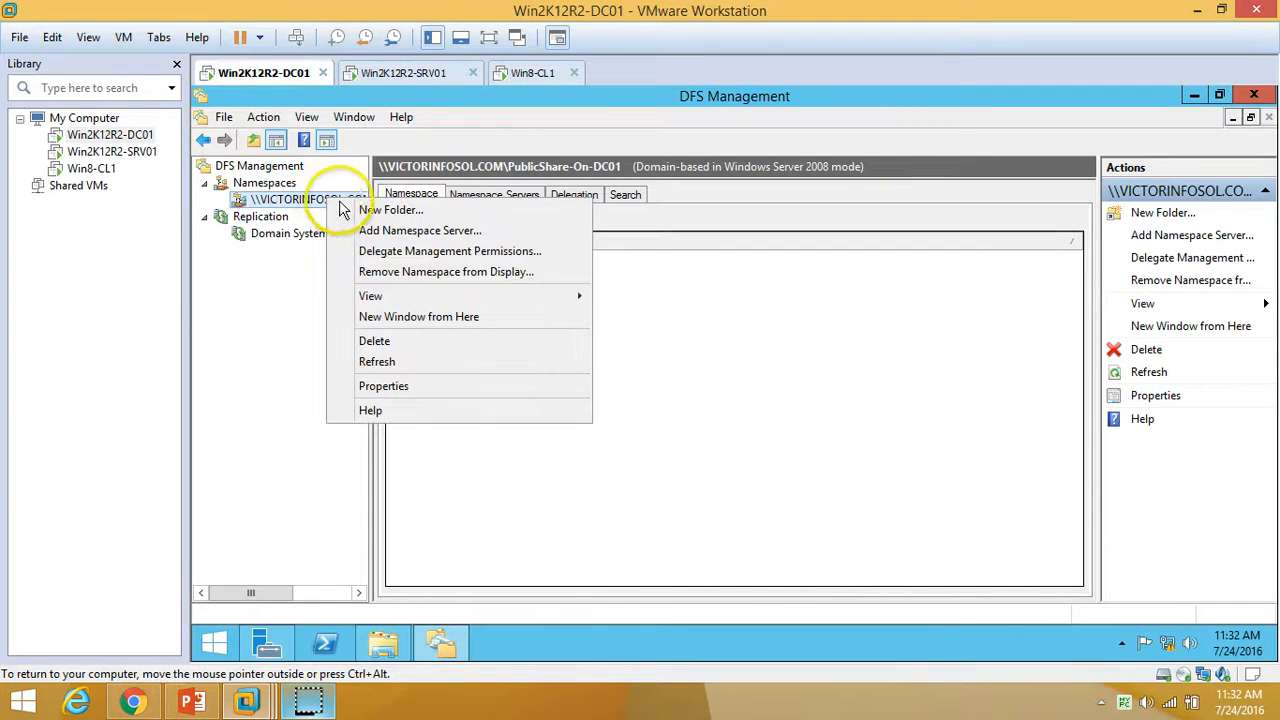
click(390, 210)
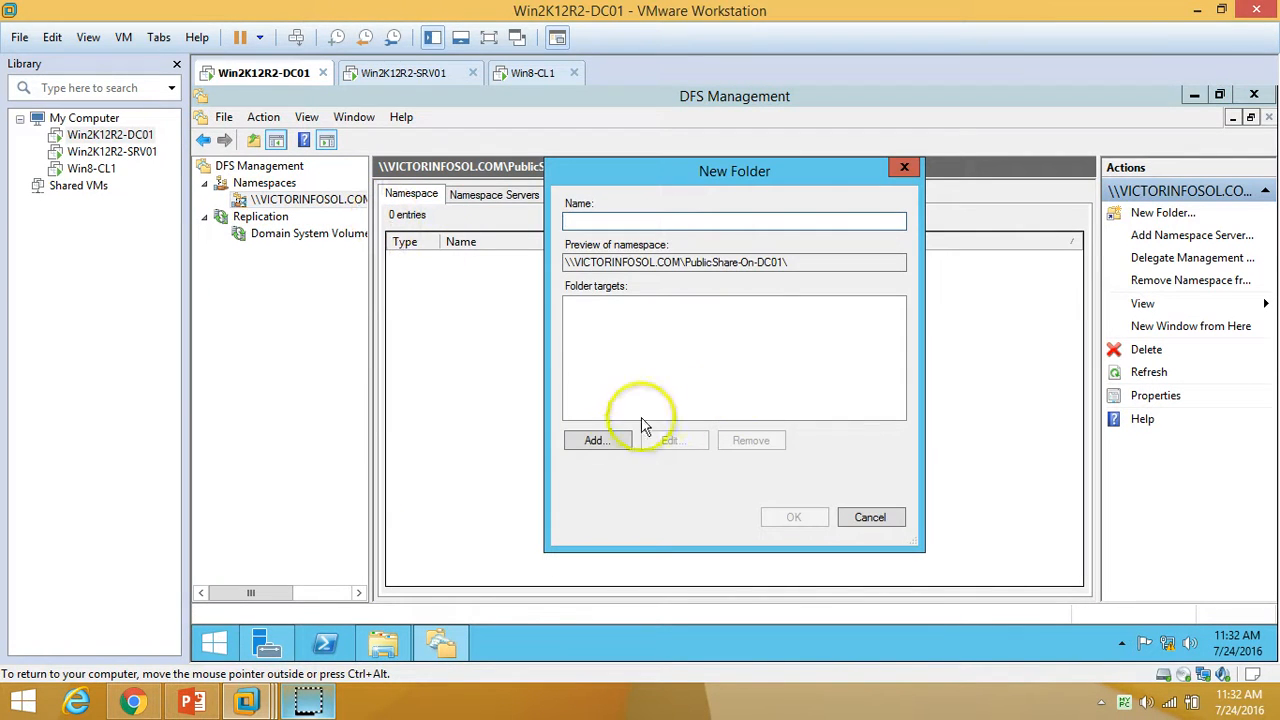
text(HR-Docs)
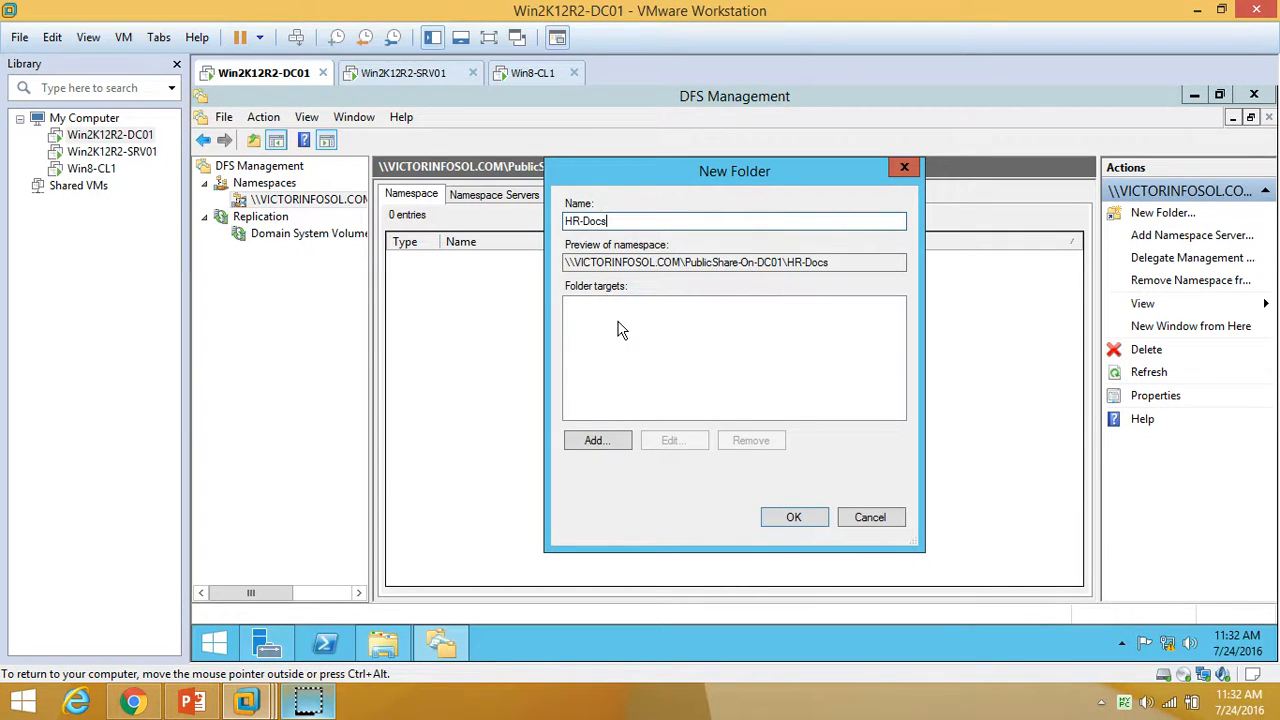
Add the HR-Docs-On-DC01 share on WIN2K12R2-DC01 as the folder target, create the folder and refresh the namespace.
click(612, 441)
click(870, 357)
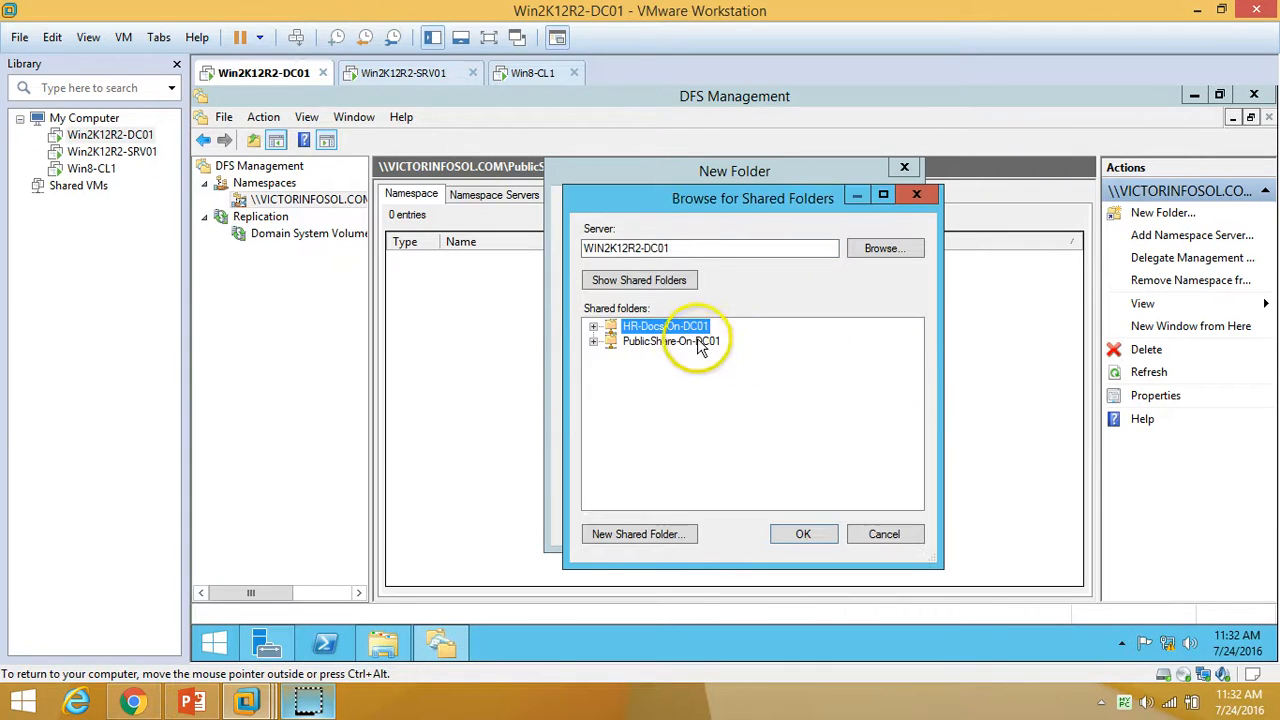
click(690, 249)
click(668, 328)
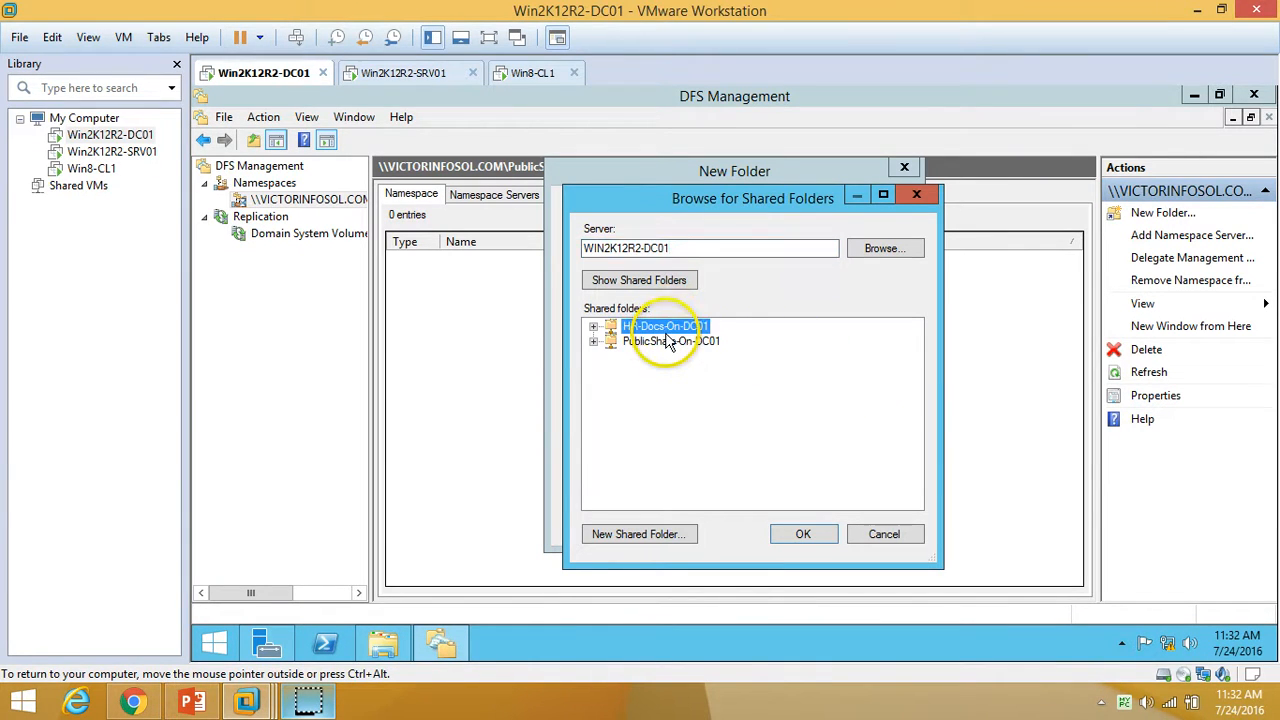
click(803, 534)
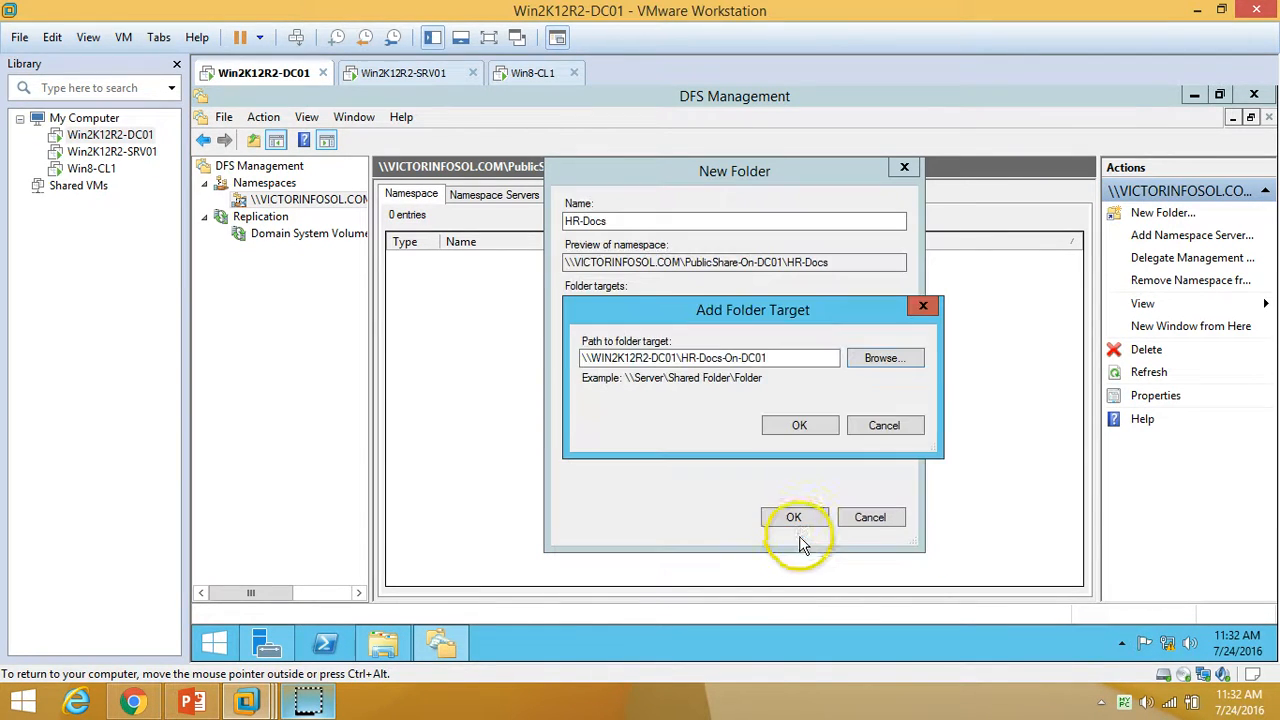
click(810, 440)
click(794, 518)
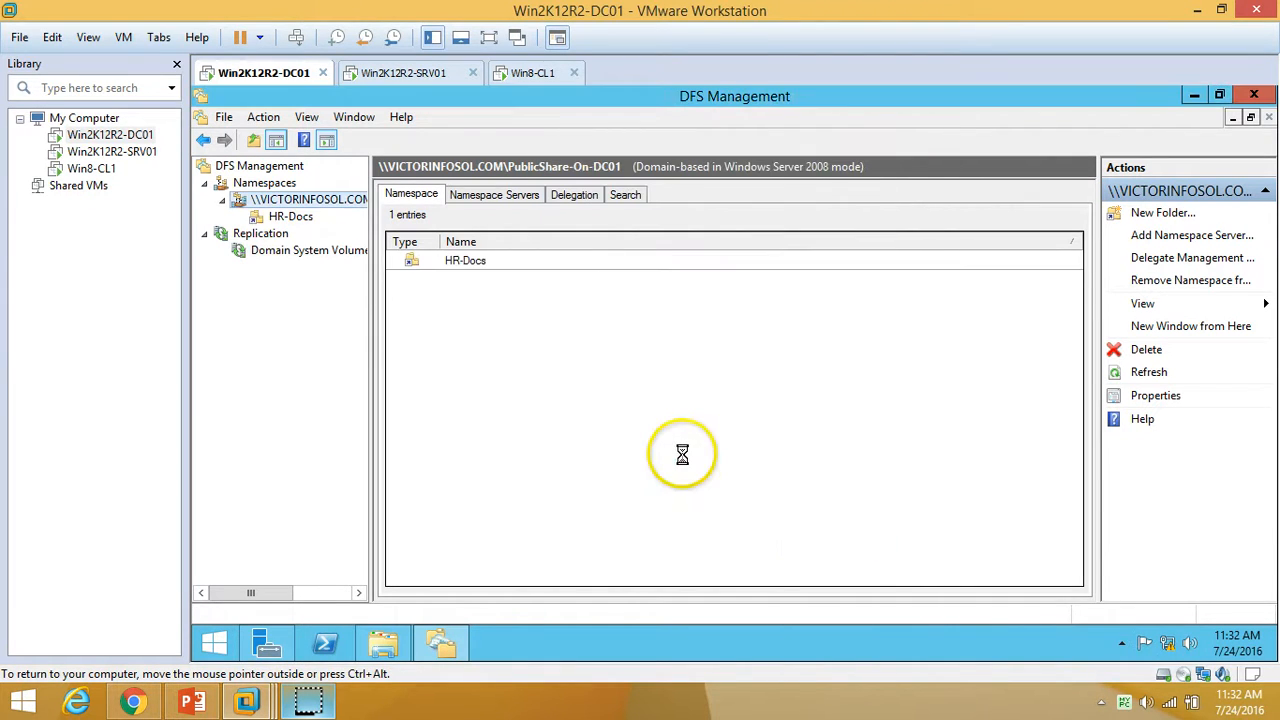
right_click(586, 368)
click(636, 374)
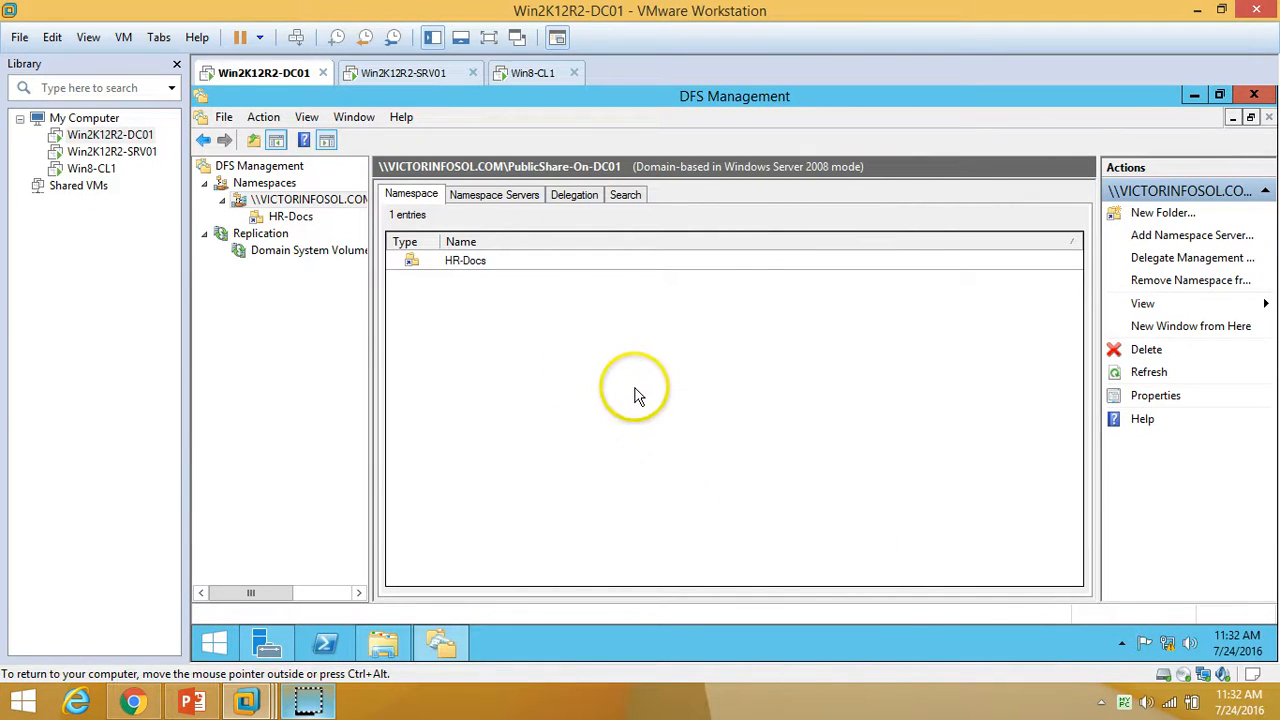
right_click(595, 343)
click(642, 355)
On the Win8-CL1 client, open HR-Docs on the mapped PublicShare-On-DC01 drive (Y:) and view the Hi-HR document.
click(532, 74)
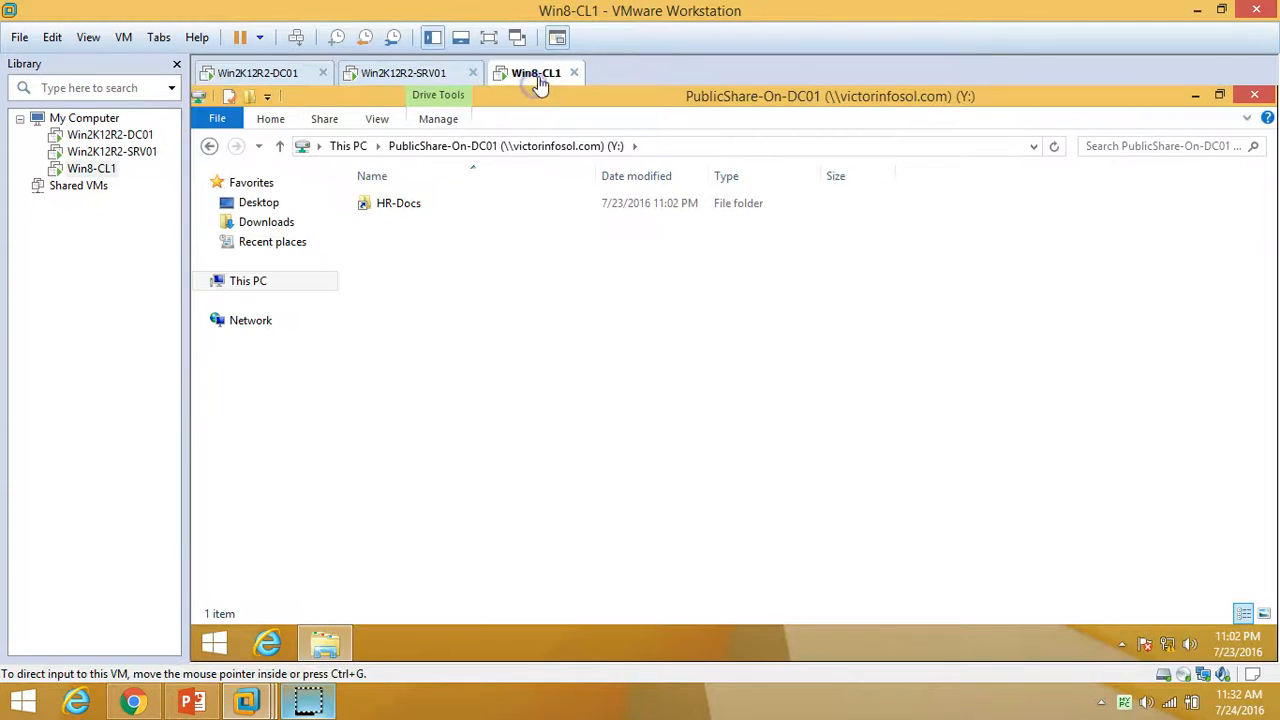
right_click(497, 268)
click(543, 337)
double_click(417, 208)
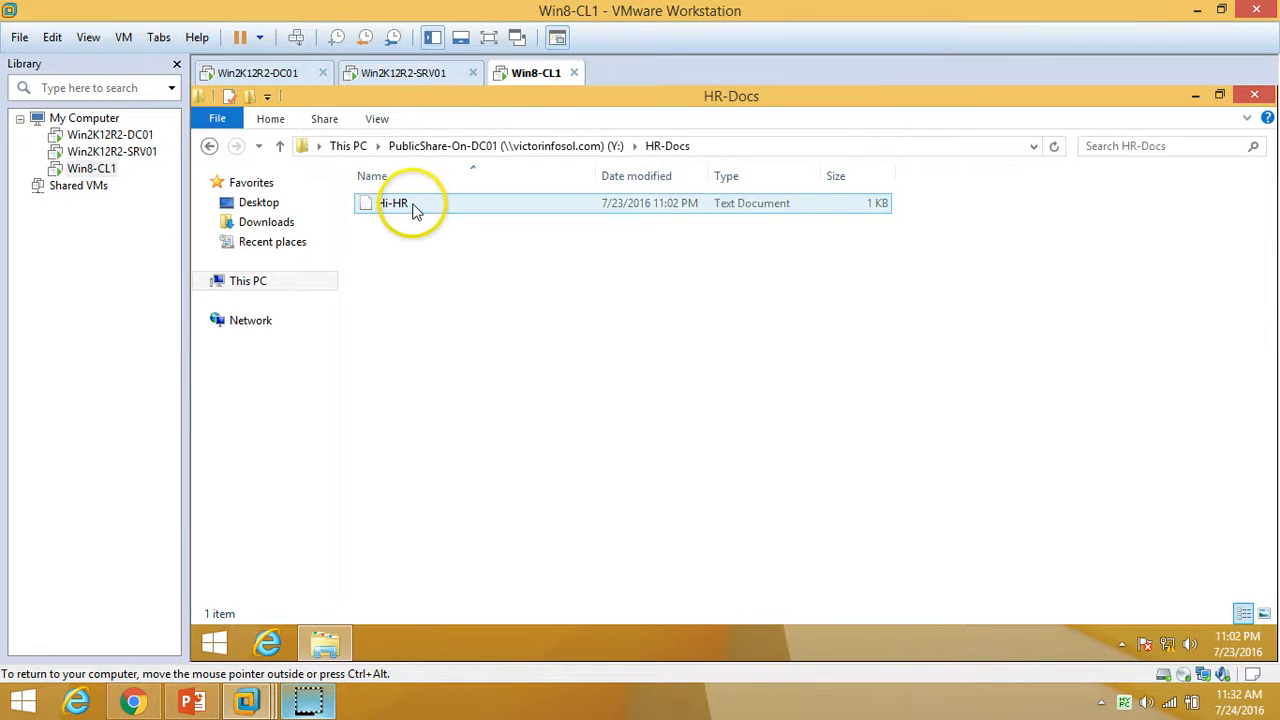
double_click(449, 205)
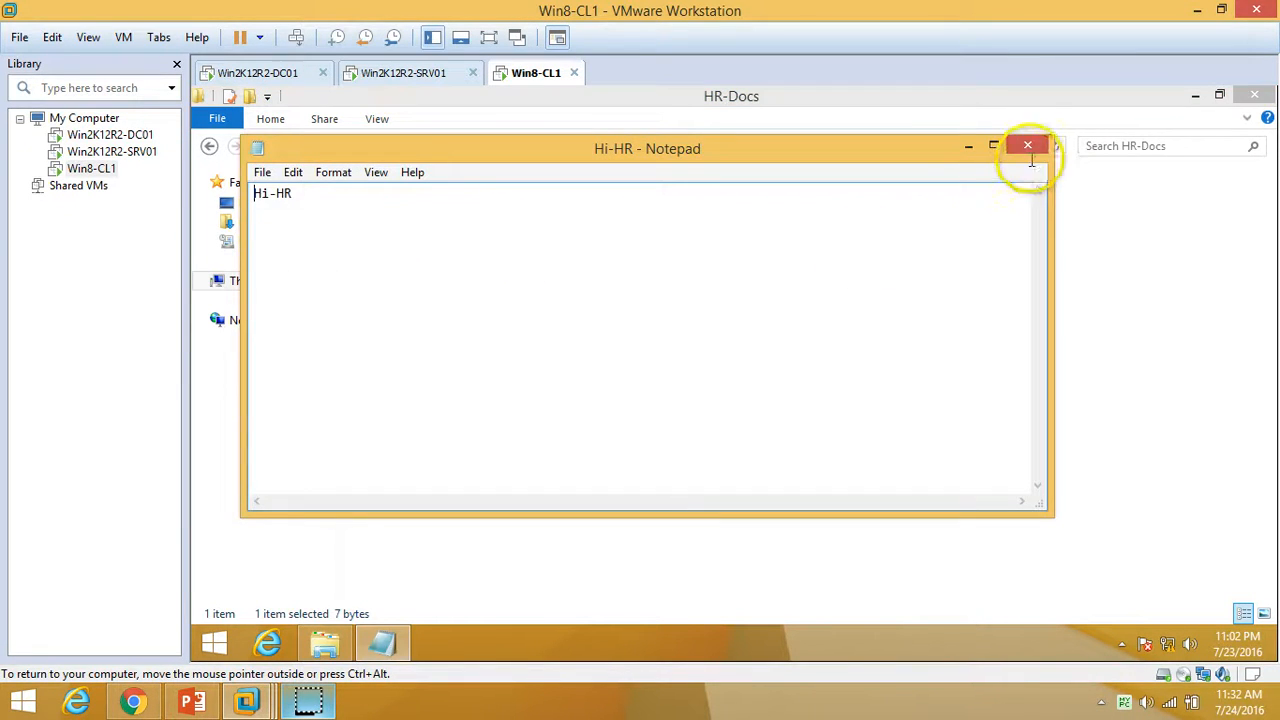
key(alt+F4)
Create a text document named Hi-IT in the IT-Docs folder of the mapped PublicShare drive (Z:).
click(209, 146)
click(209, 146)
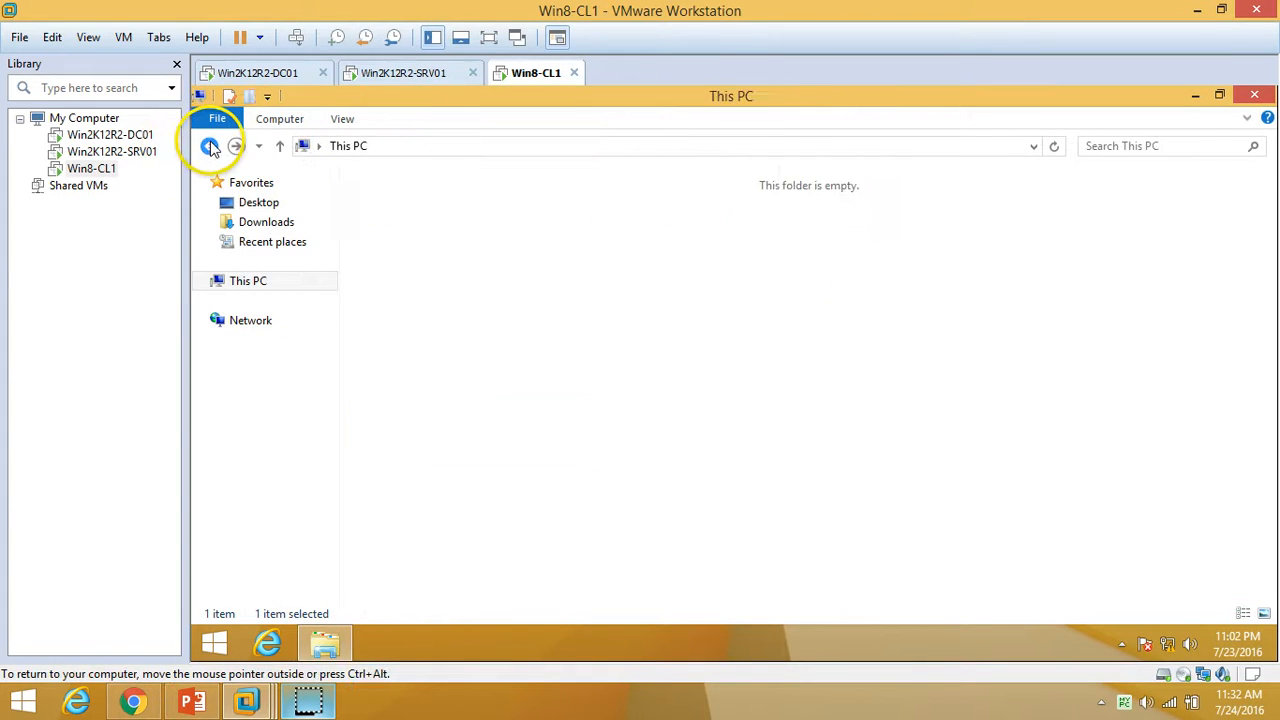
double_click(777, 443)
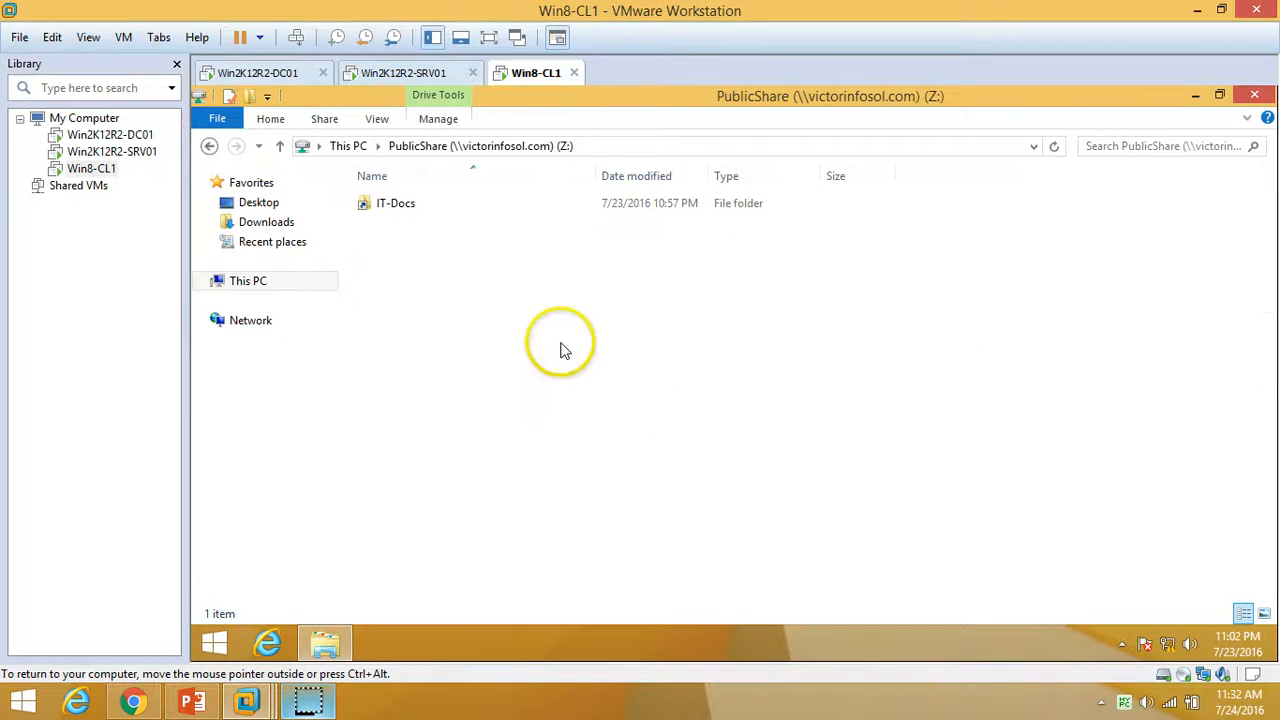
double_click(410, 206)
right_click(488, 318)
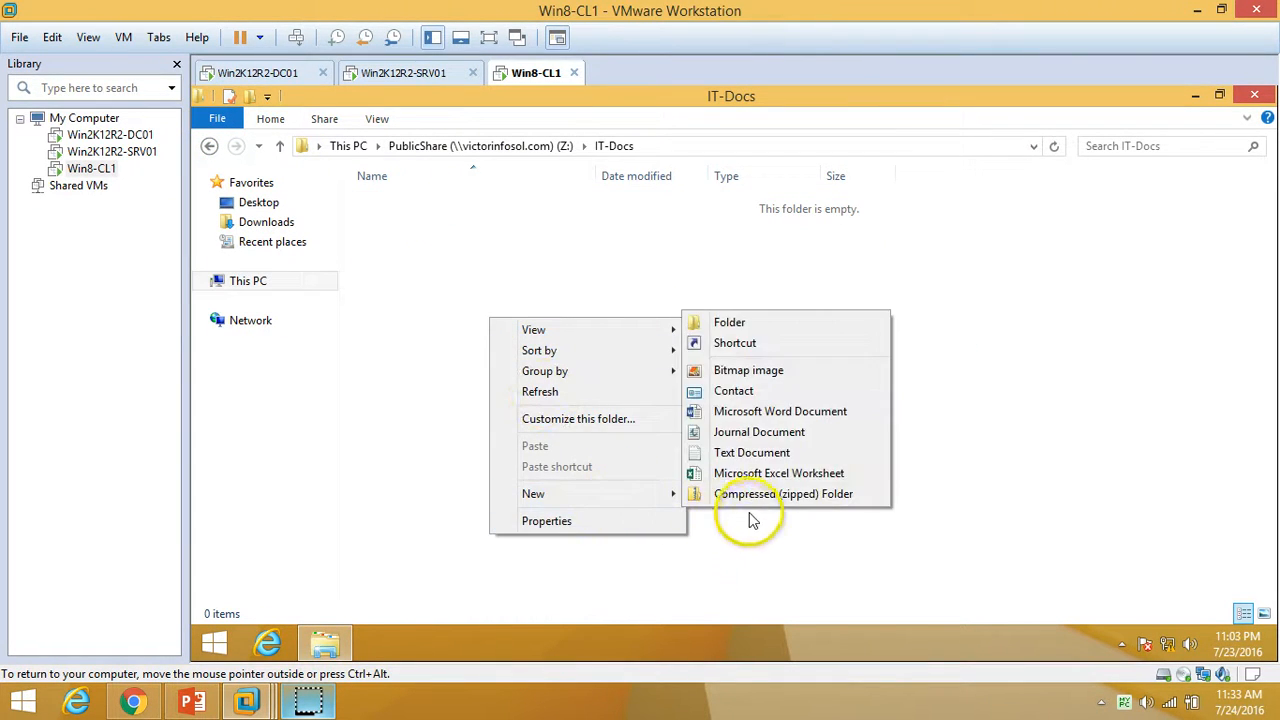
mouse_move(668, 493)
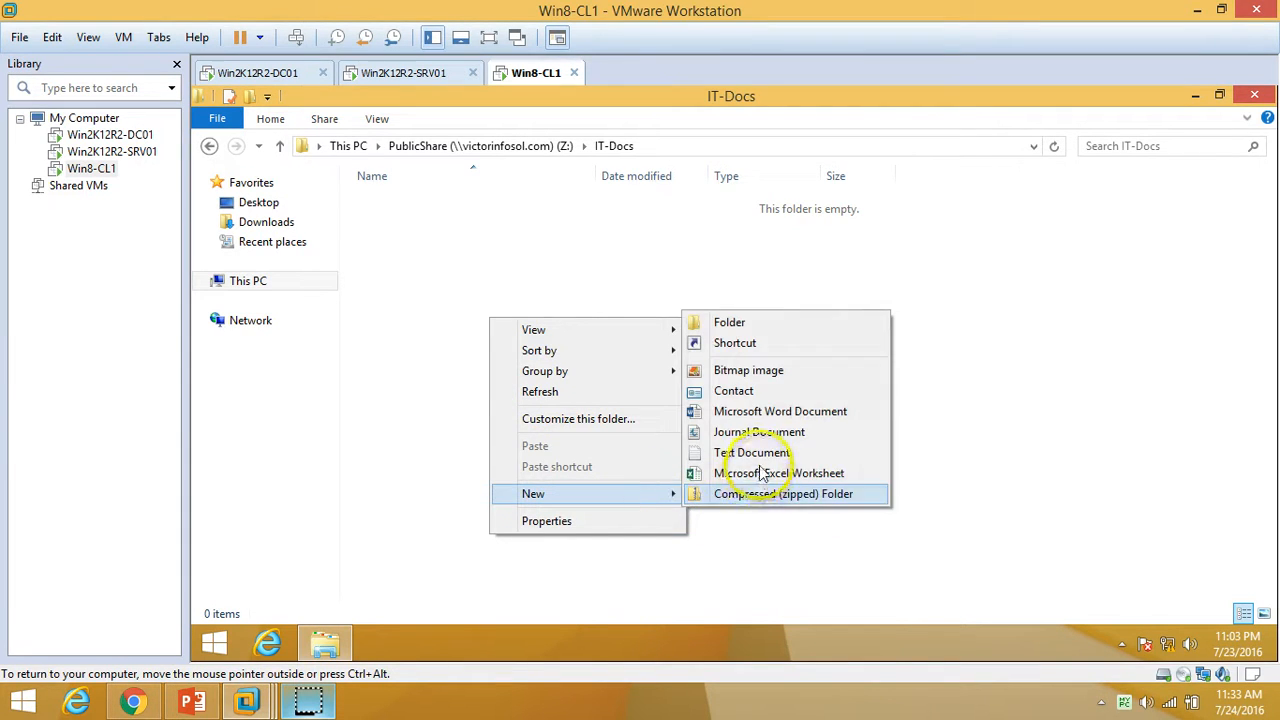
click(760, 453)
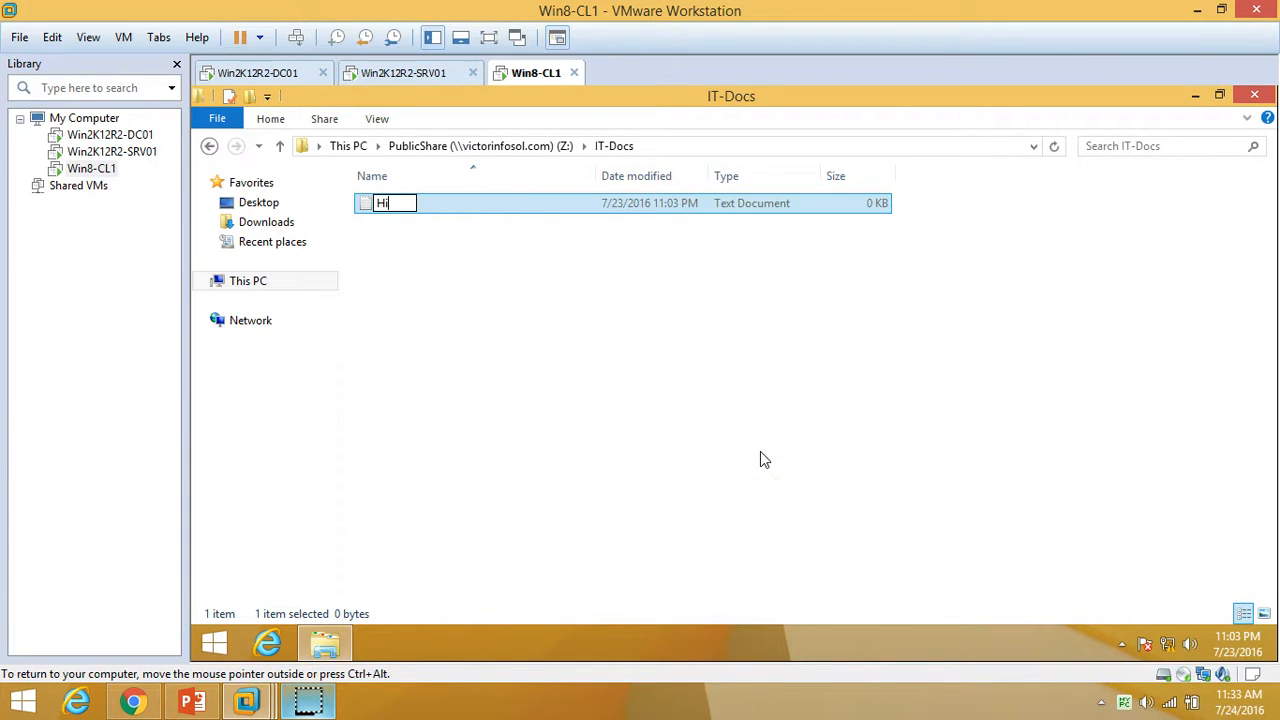
text(Hi-IT)
key(Return)
Enter the text "Hi-IT" in the Hi-IT document, save and close it, and refresh the IT-Docs folder.
key(Return)
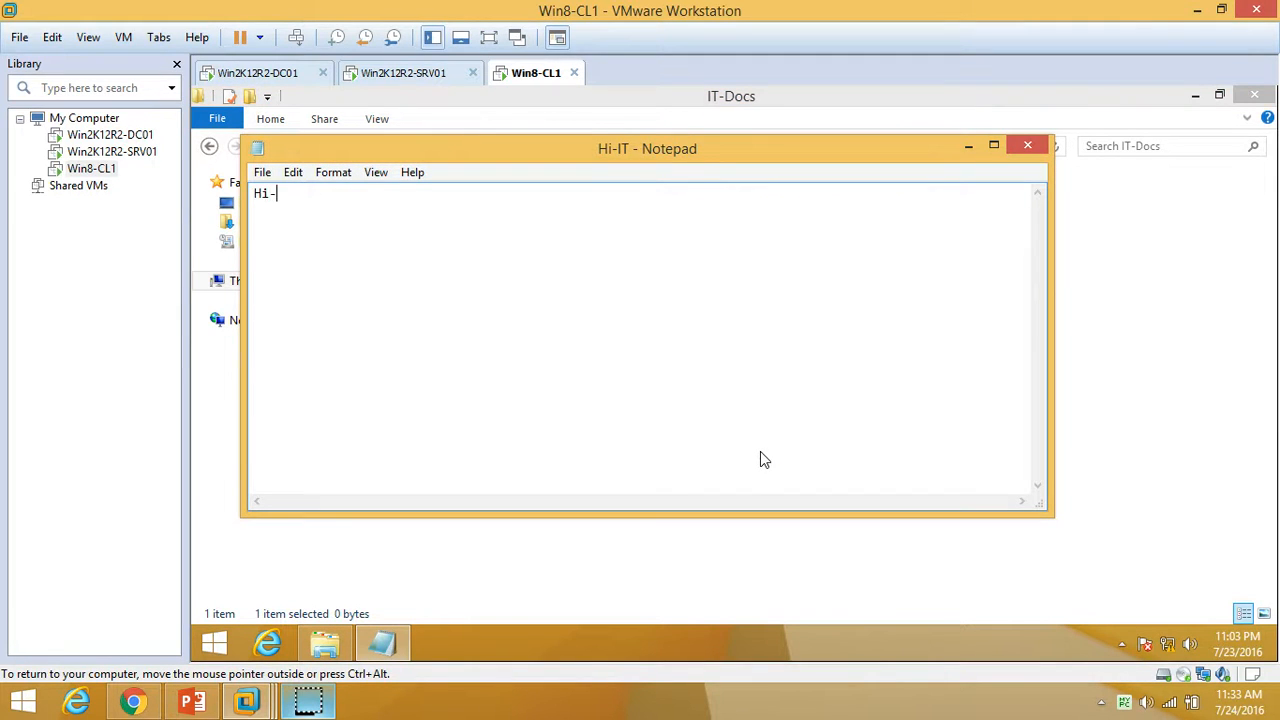
text(Hi-IT)
key(alt+F4)
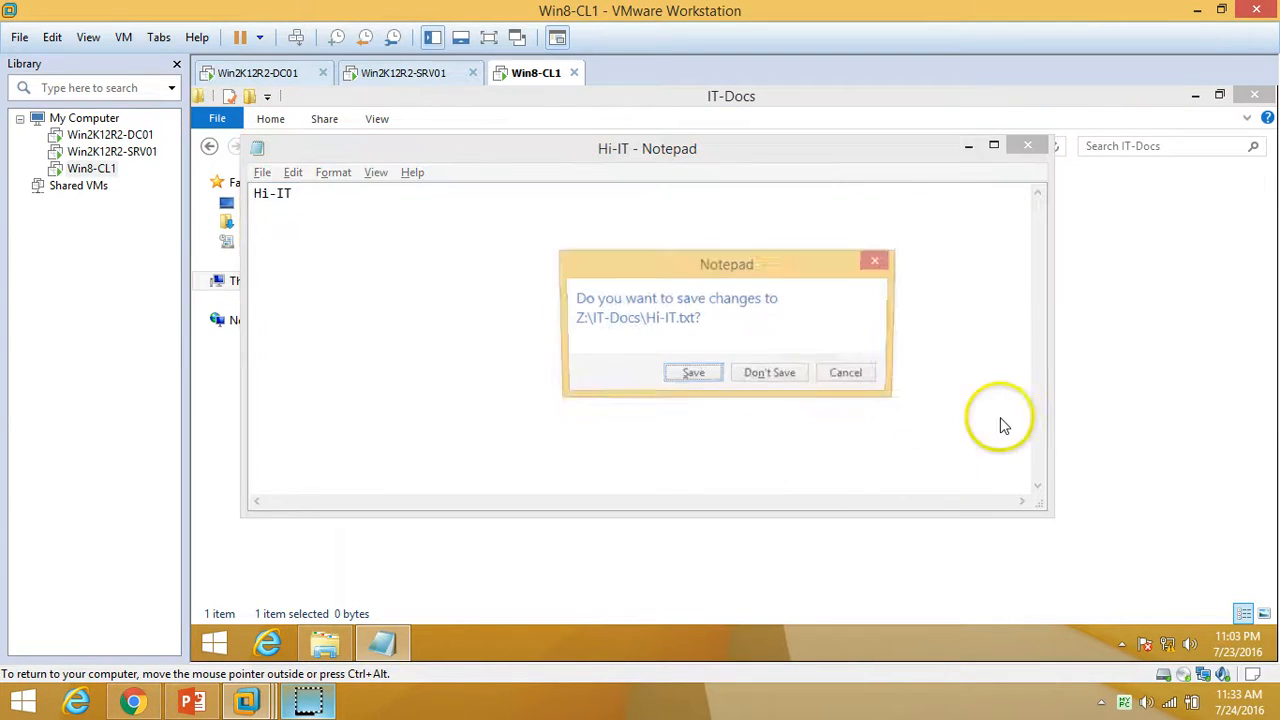
click(691, 377)
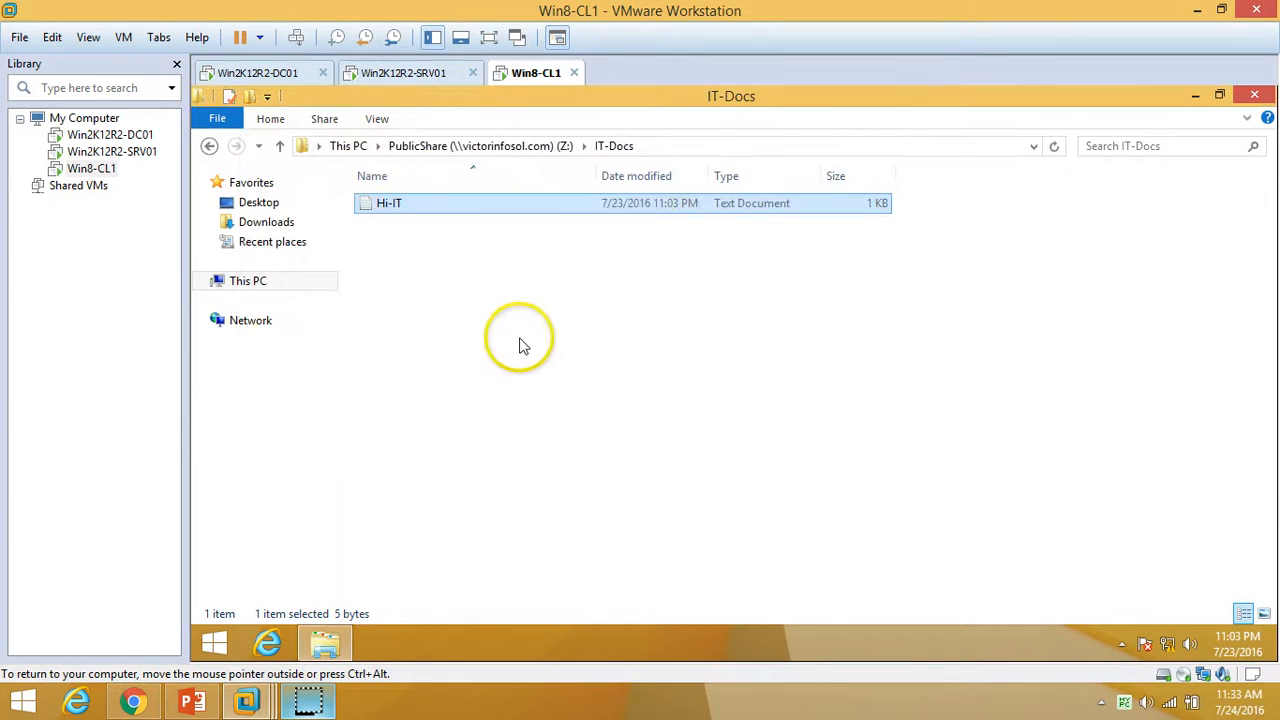
right_click(520, 338)
click(583, 413)
Compare the IT-Docs folder targets on Win2K12R2-SRV01 with the HR-Docs entry in the namespace on Win2K12R2-DC01.
click(405, 72)
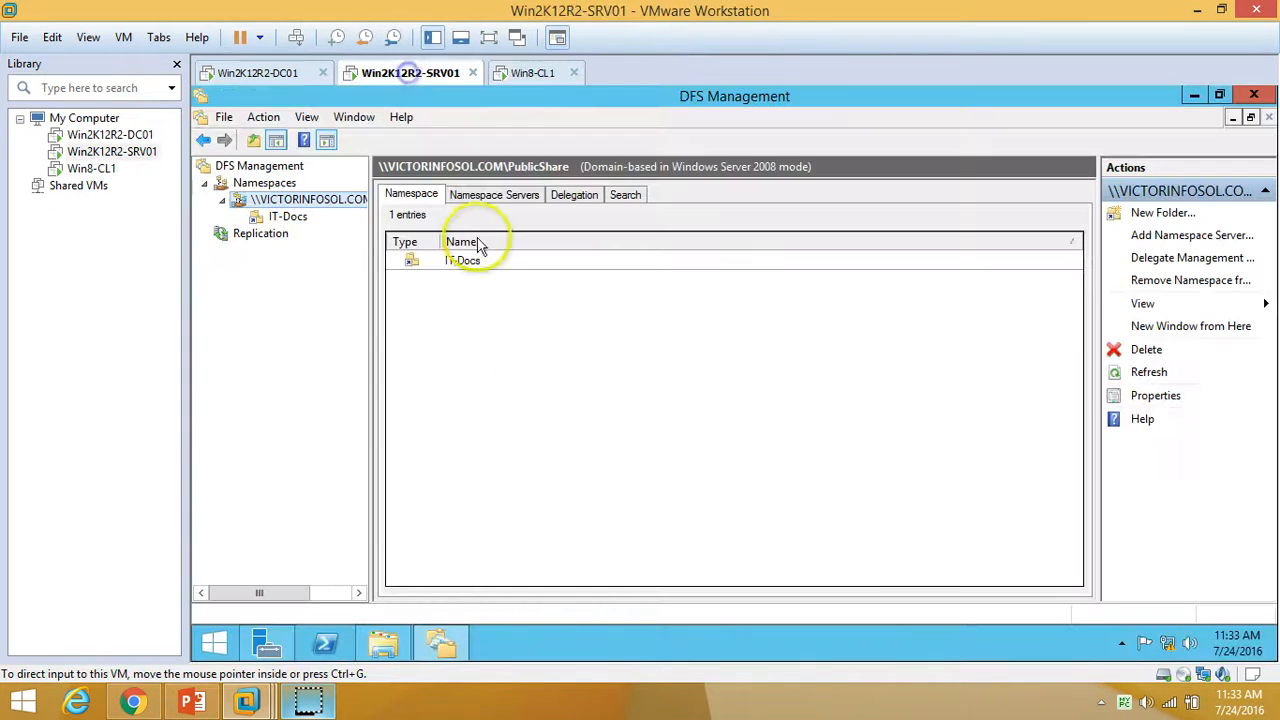
click(300, 218)
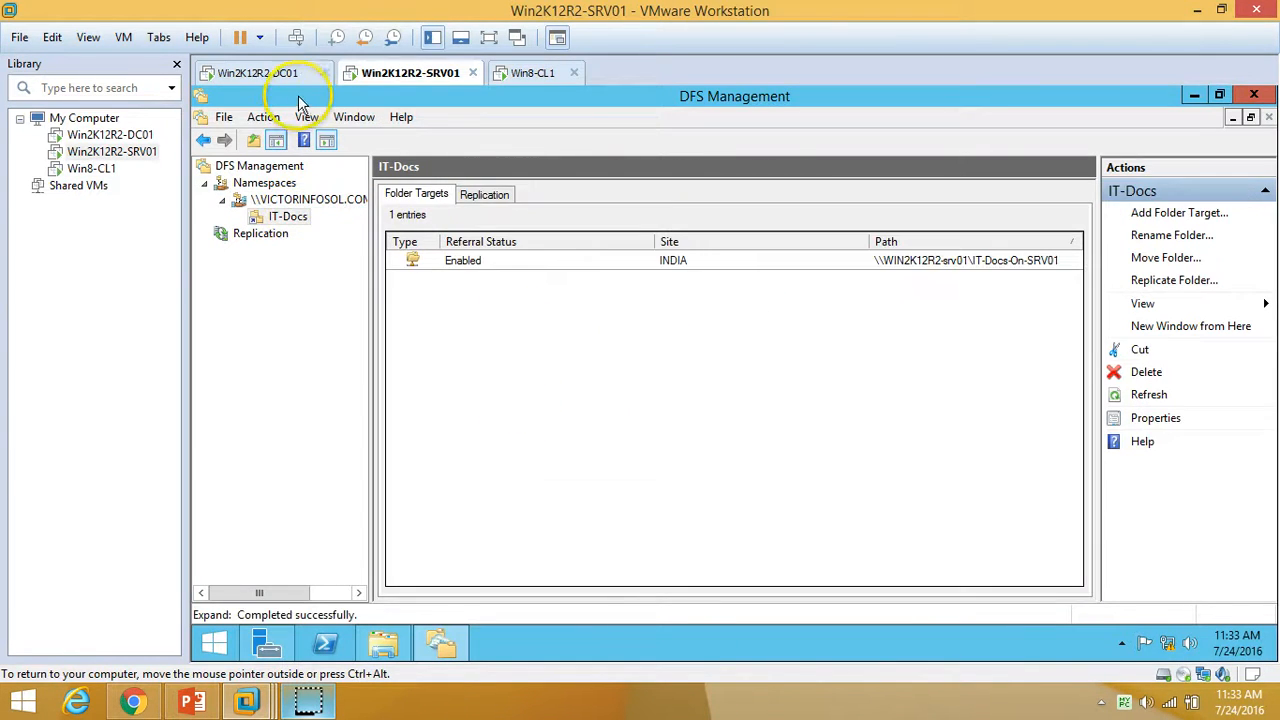
click(257, 74)
click(462, 262)
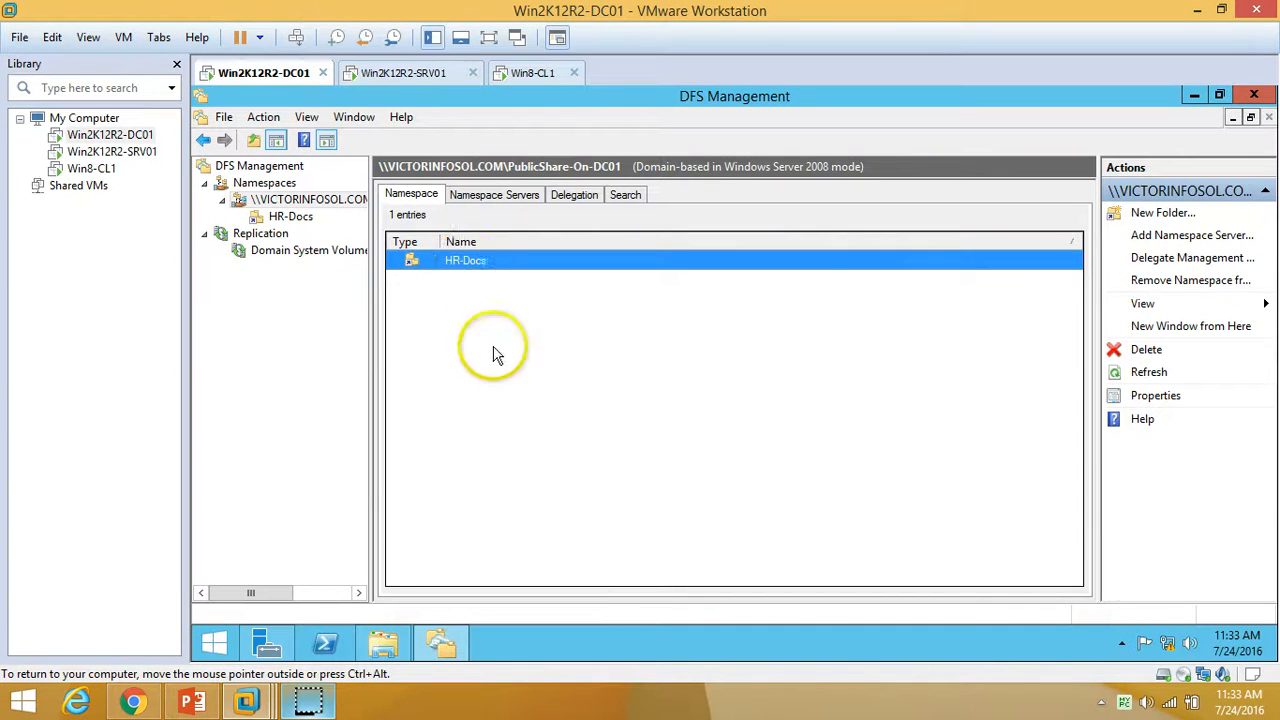
click(398, 76)
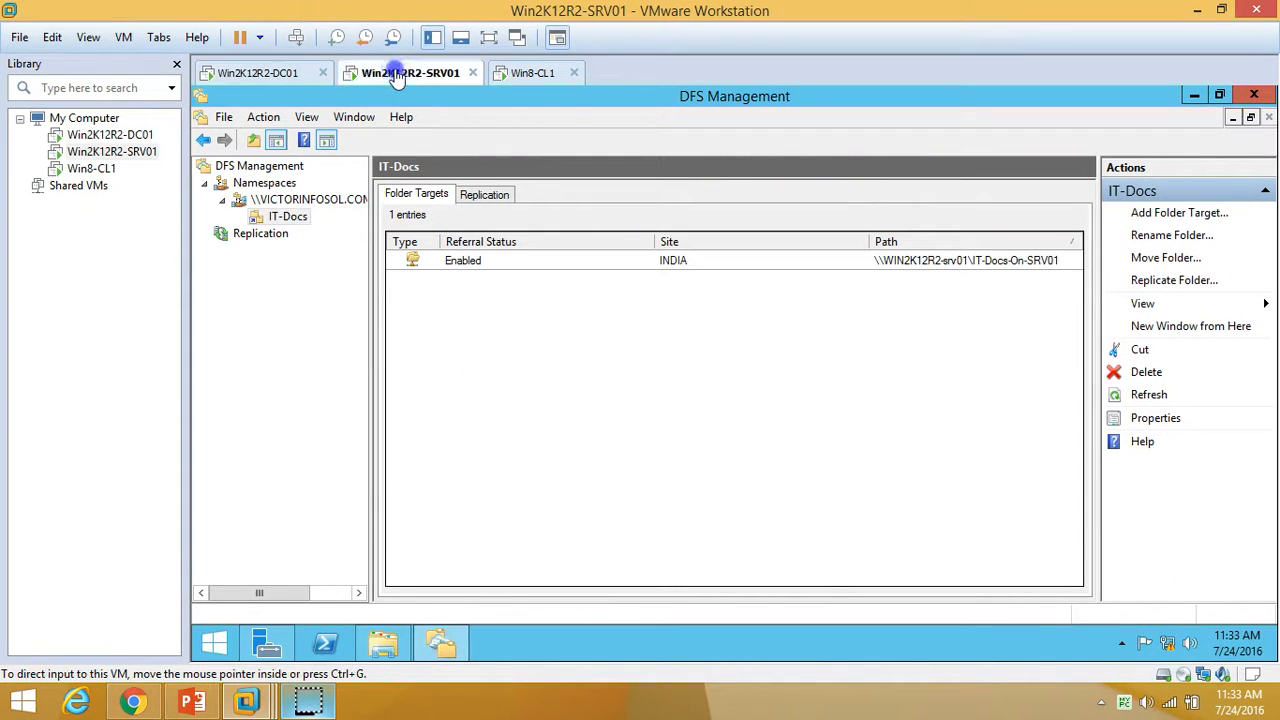
Review the DFS task list slide in PowerPoint and return to the IT-Docs folder targets on Win2K12R2-SRV01.
click(193, 701)
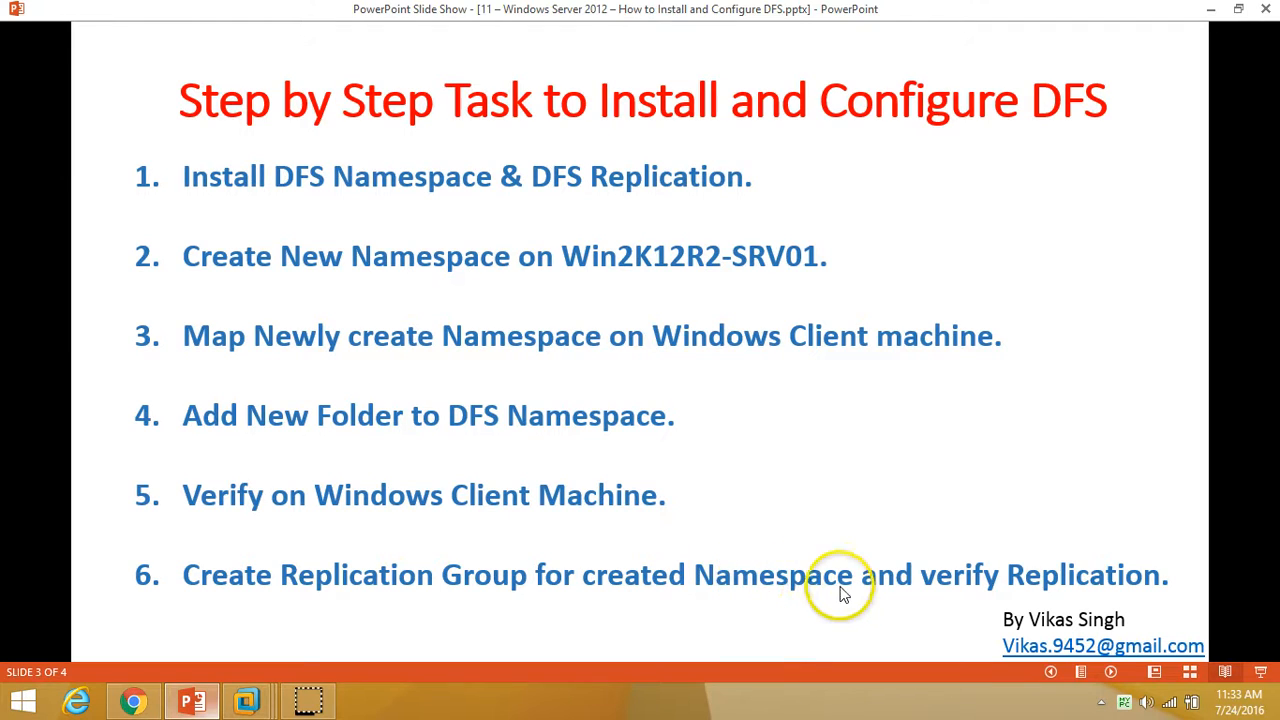
click(190, 700)
right_click(528, 326)
click(584, 340)
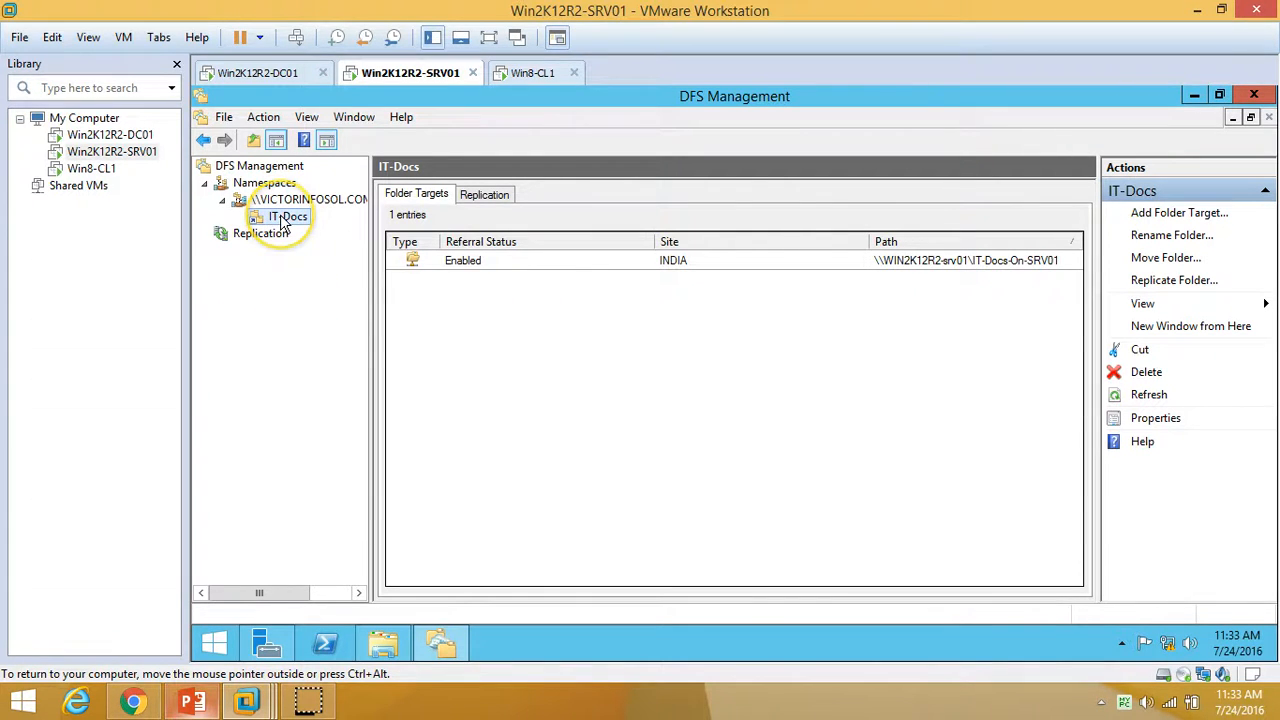
right_click(486, 264)
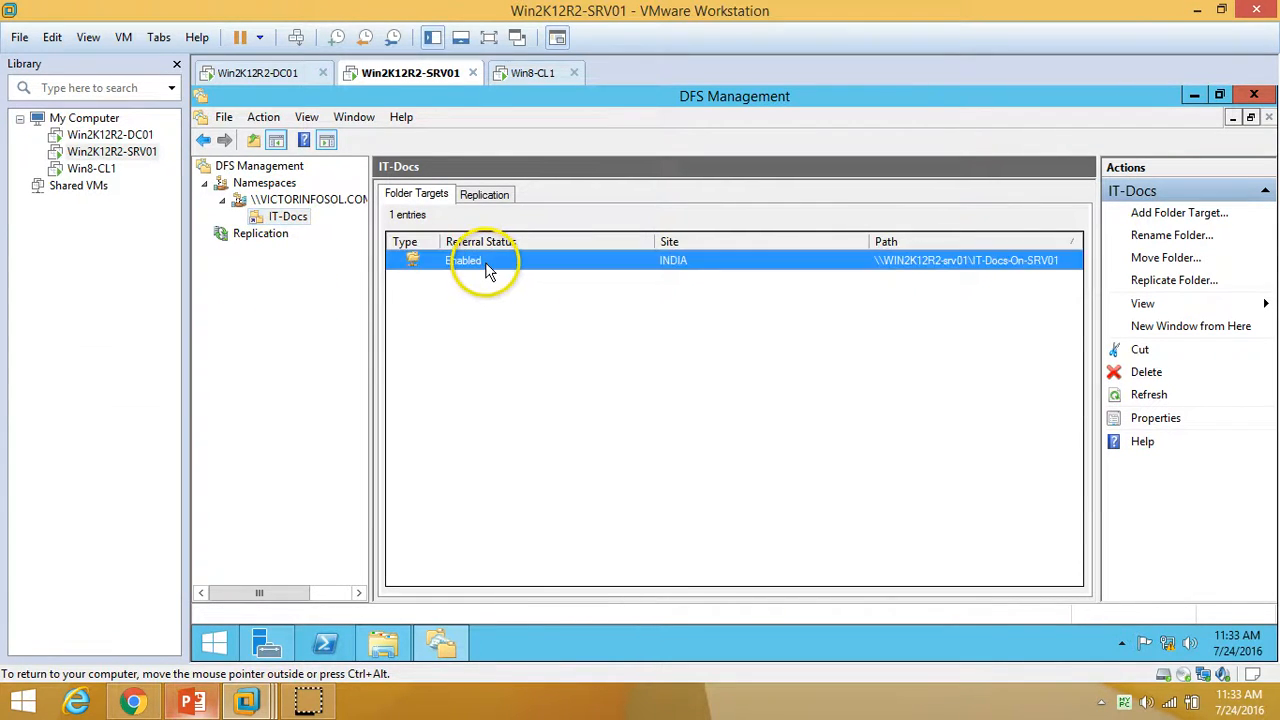
click(419, 327)
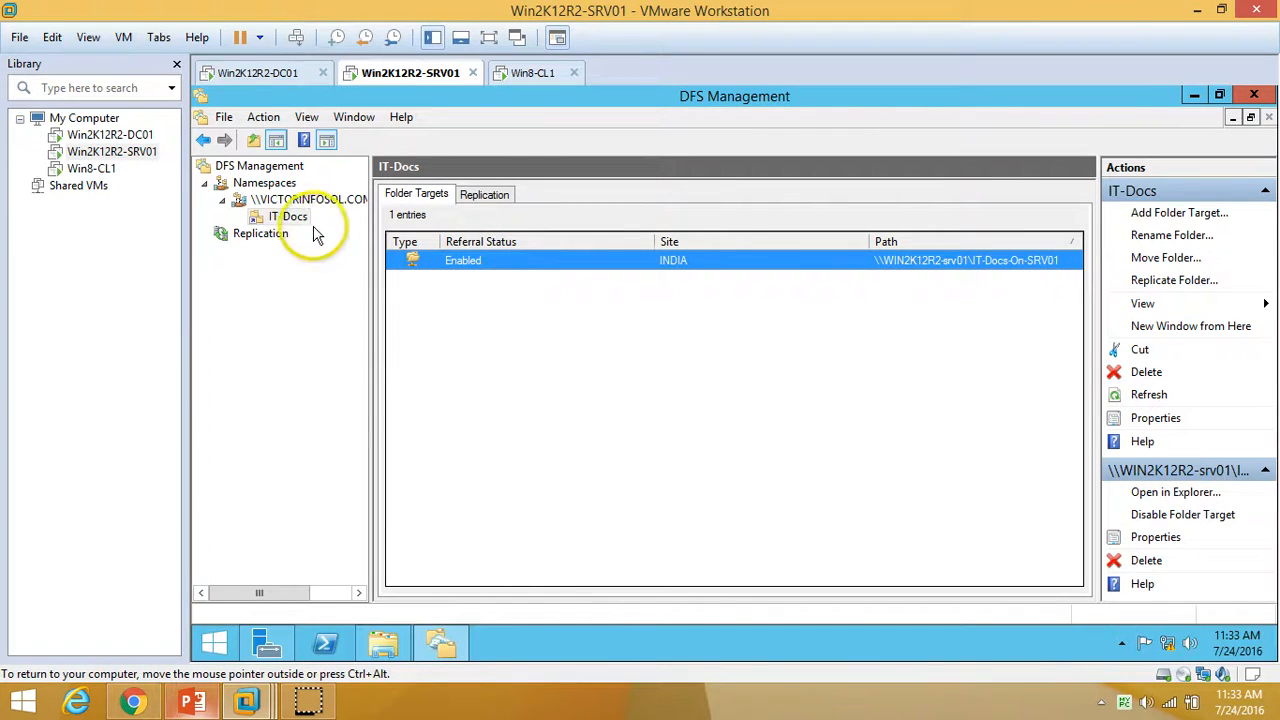
right_click(281, 219)
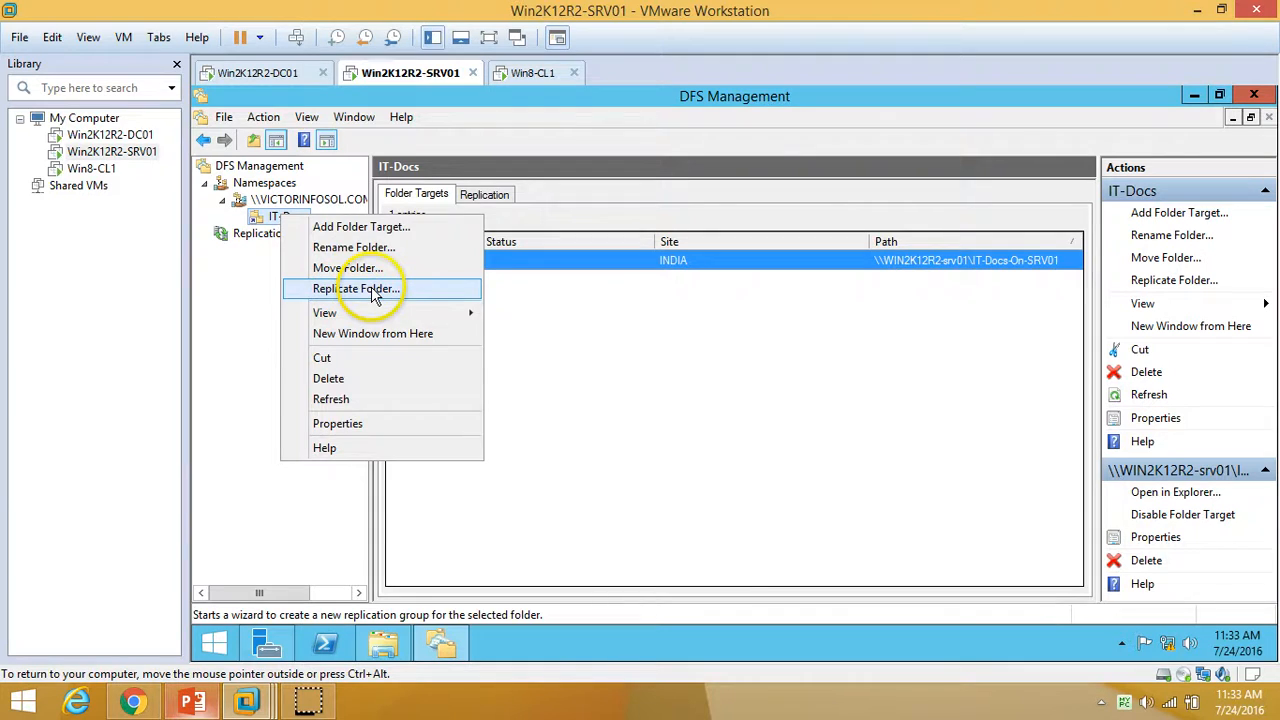
click(733, 356)
Start replicating the IT-Docs folder and agree to add another folder target.
click(287, 220)
right_click(286, 219)
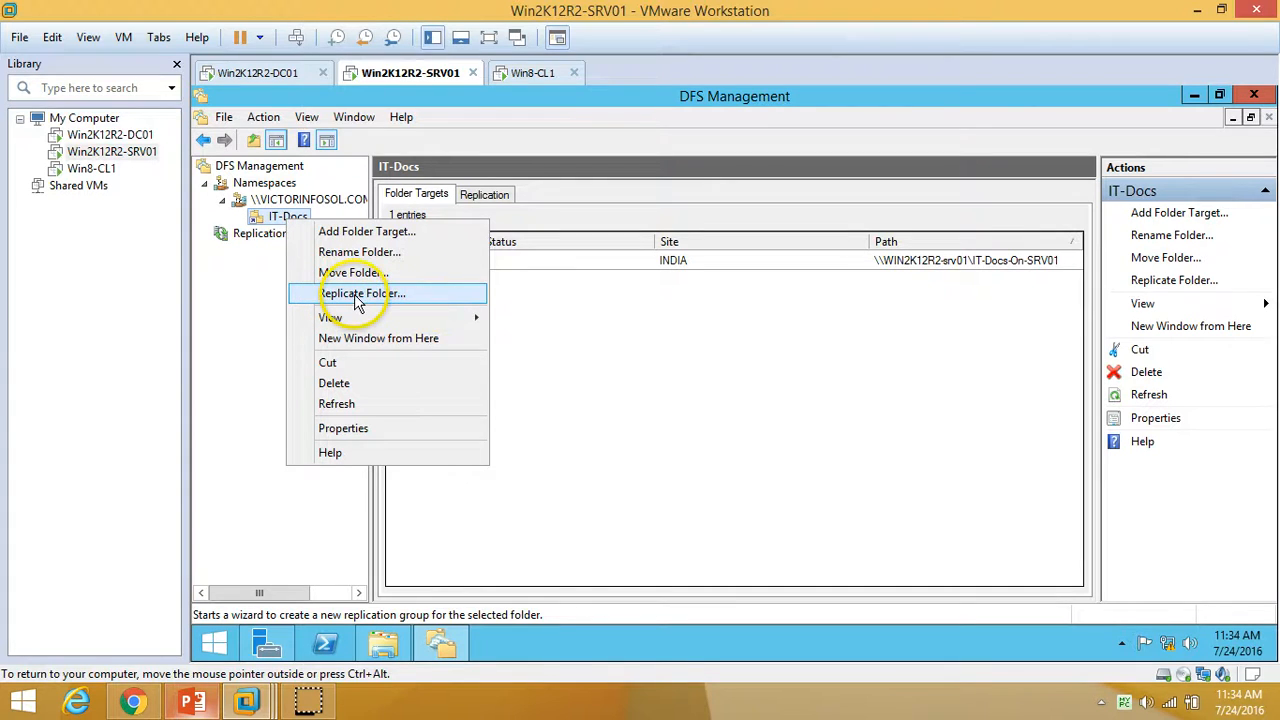
click(421, 296)
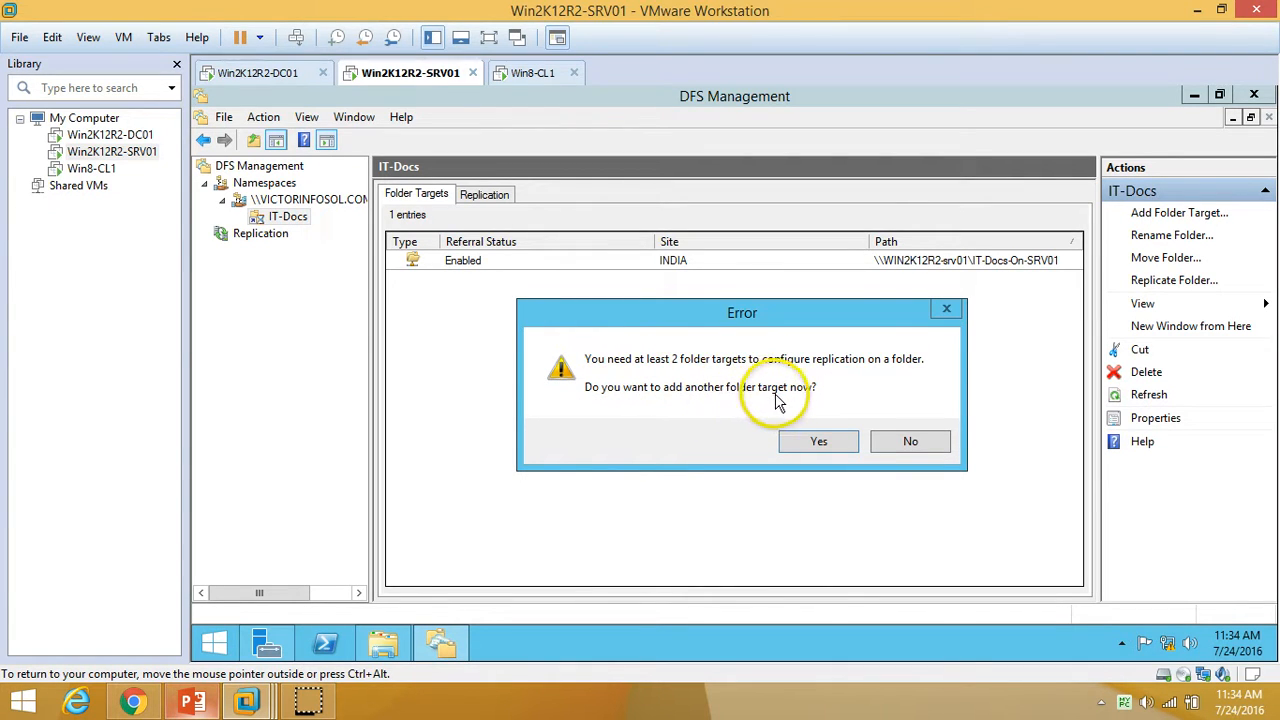
click(818, 443)
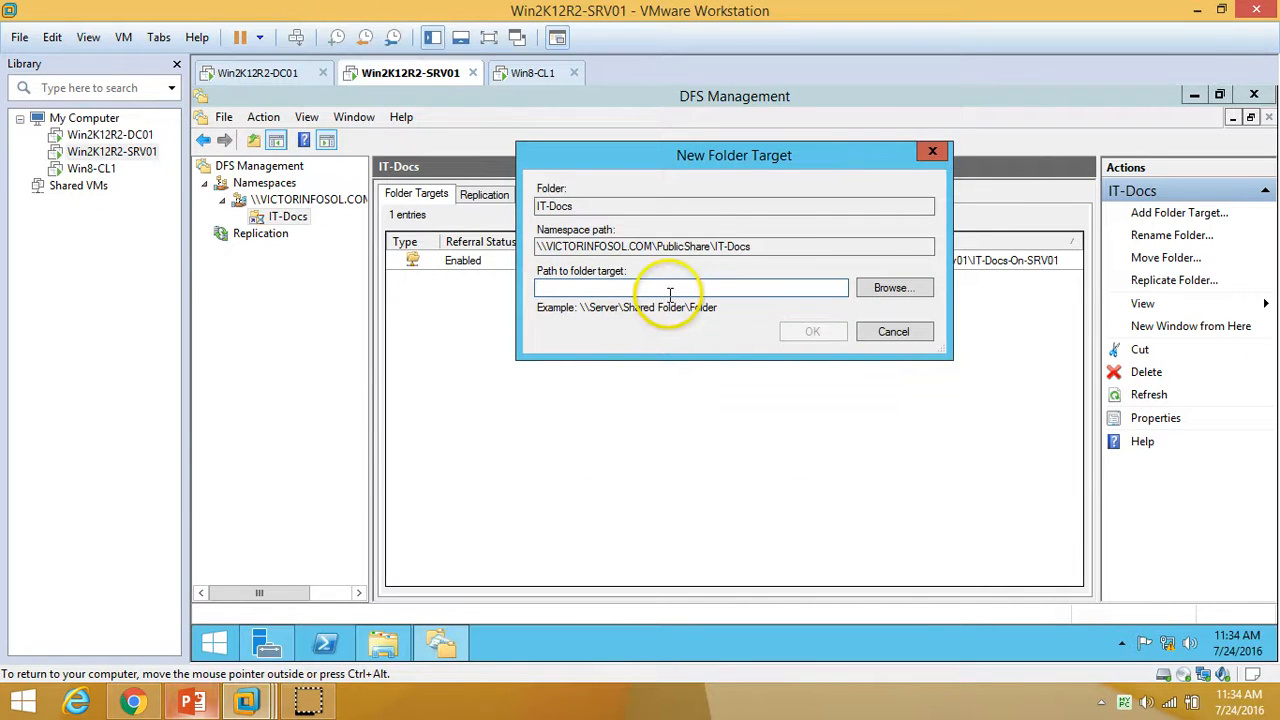
Create a folder named IT-Docs-On-DC01 on the C: drive of Win2K12R2-DC01 and open it.
click(892, 292)
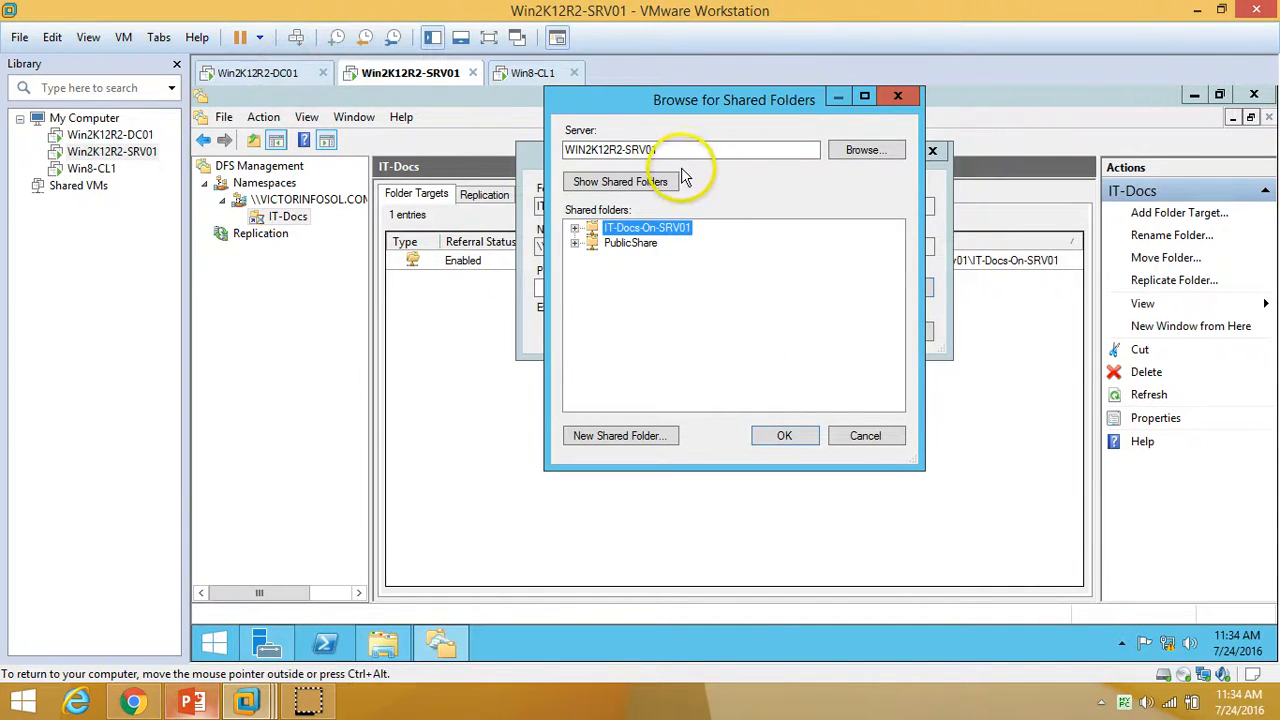
drag(720, 102, 760, 205)
click(280, 70)
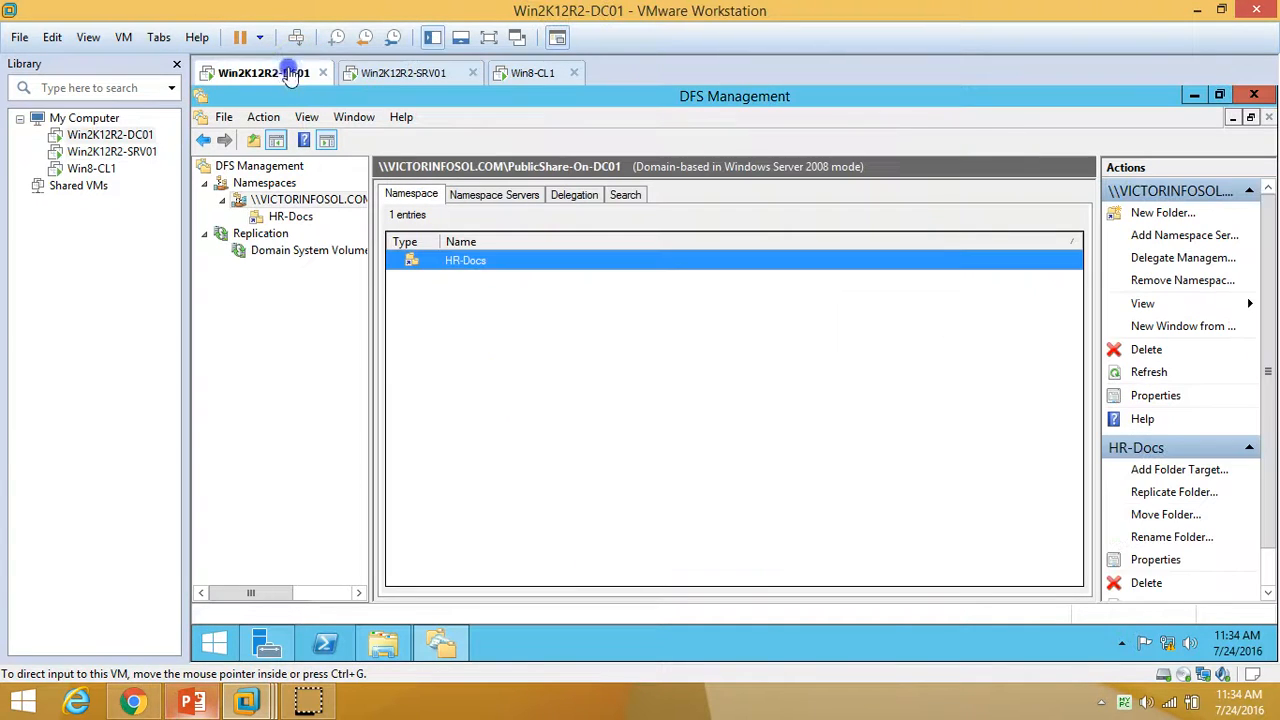
click(388, 643)
click(209, 147)
right_click(457, 447)
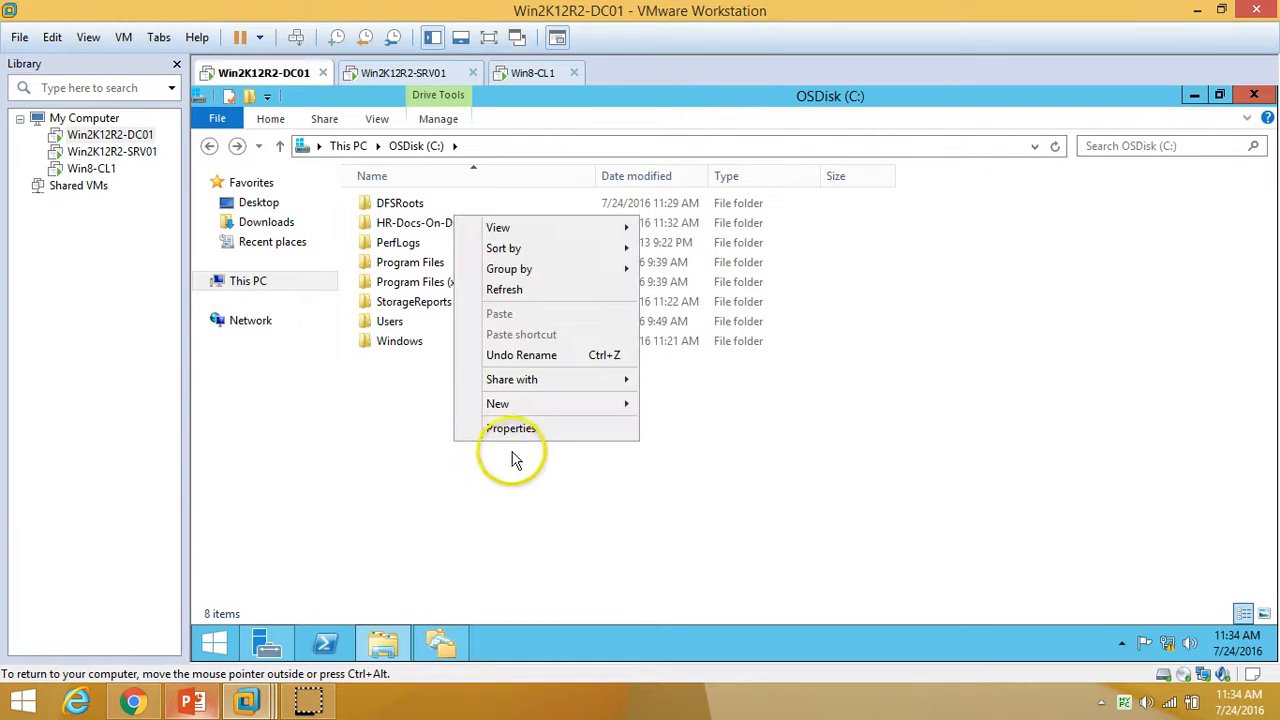
mouse_move(526, 405)
click(684, 404)
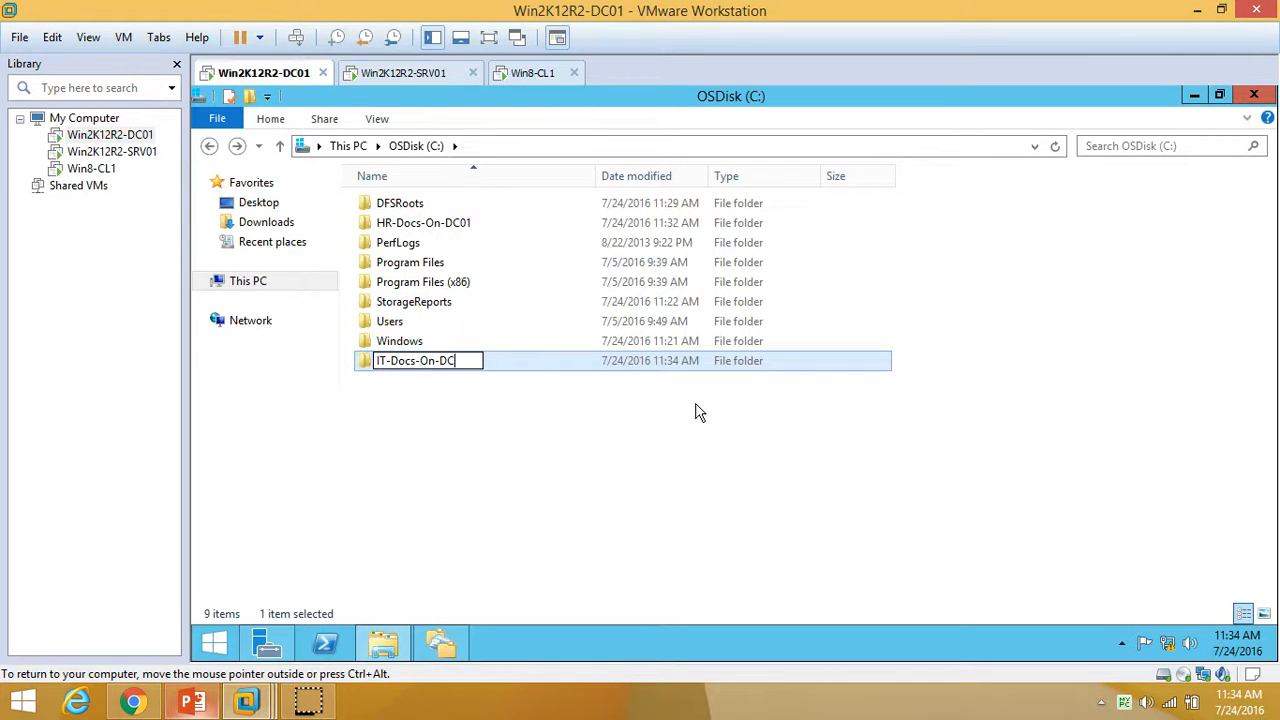
key(Return)
key(Return)
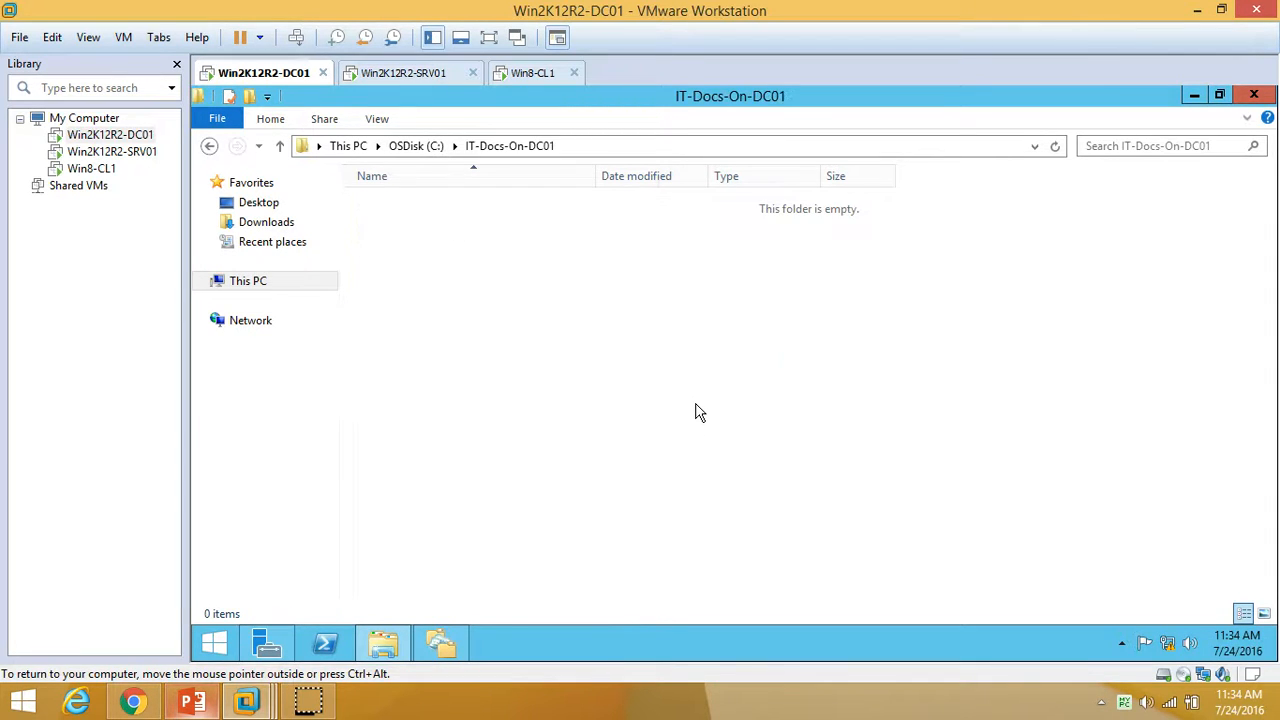
Share the IT-Docs-On-DC01 folder under its own name and allow Everyone the Change permission on the share.
right_click(607, 306)
click(654, 505)
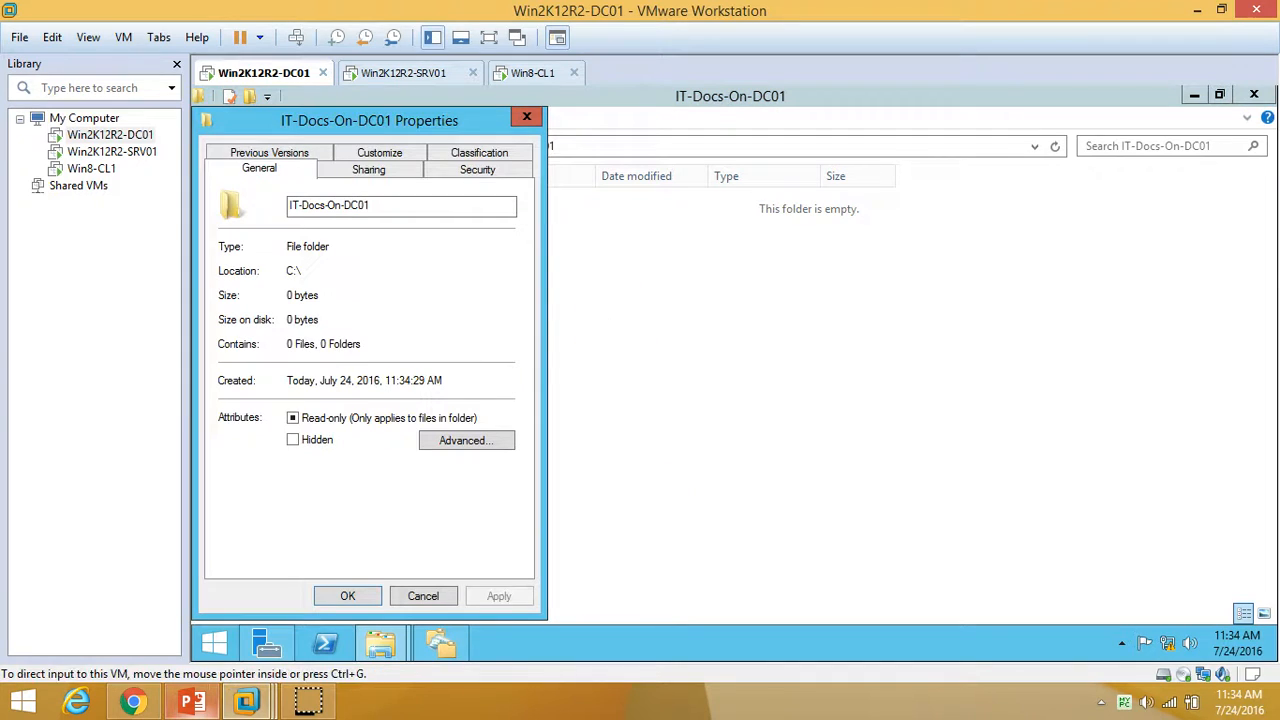
click(390, 170)
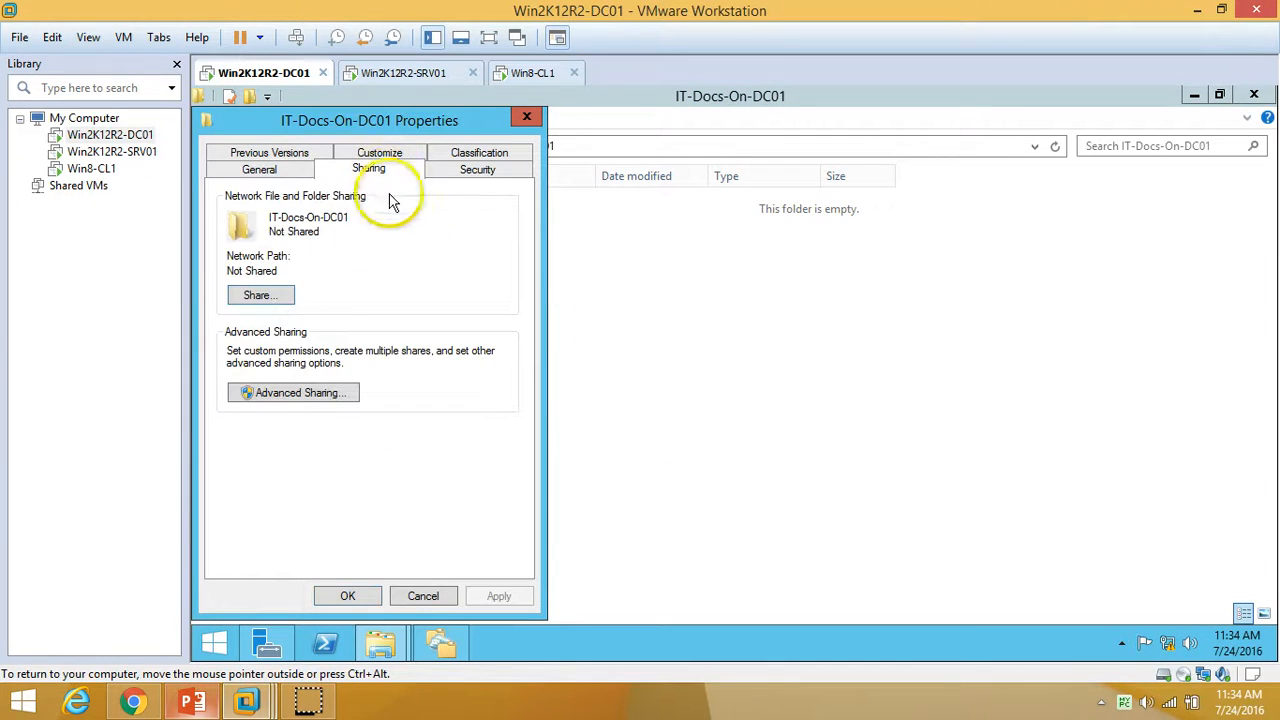
click(294, 393)
click(266, 186)
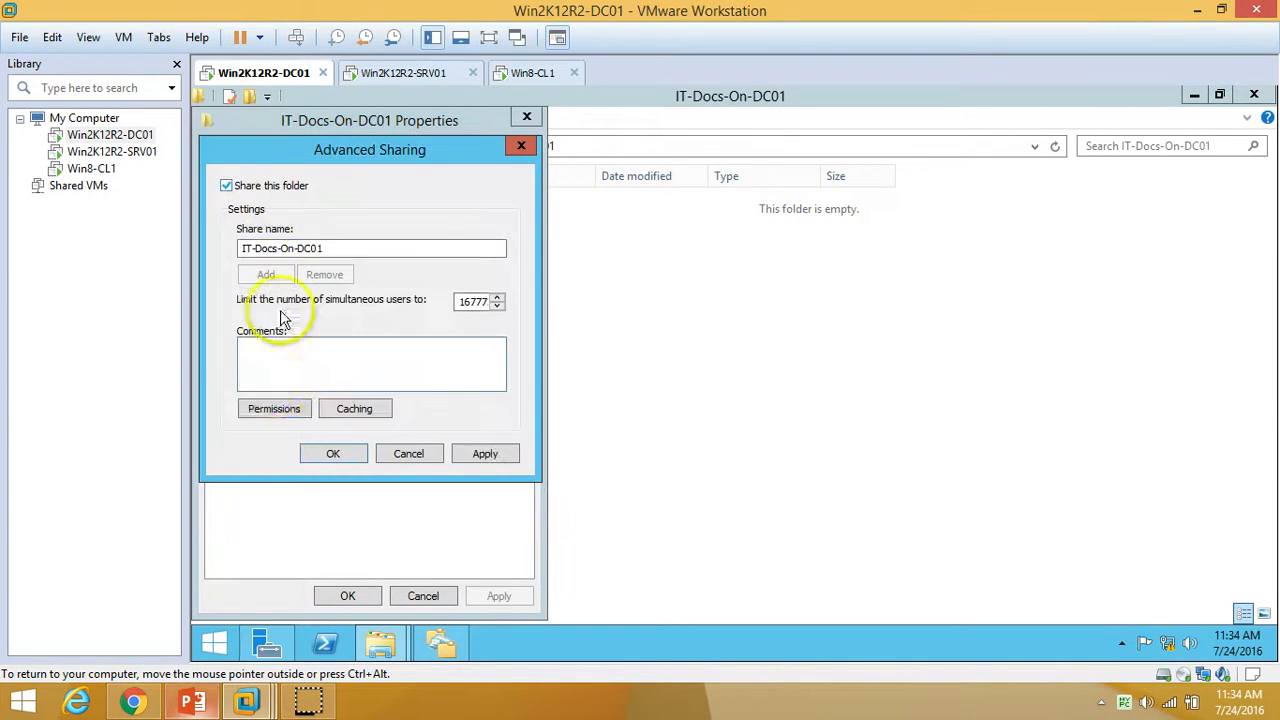
click(278, 410)
click(444, 408)
click(516, 554)
Add the Administrator account to the IT-Docs-On-DC01 share permissions with Full Control and confirm the sharing settings.
click(425, 342)
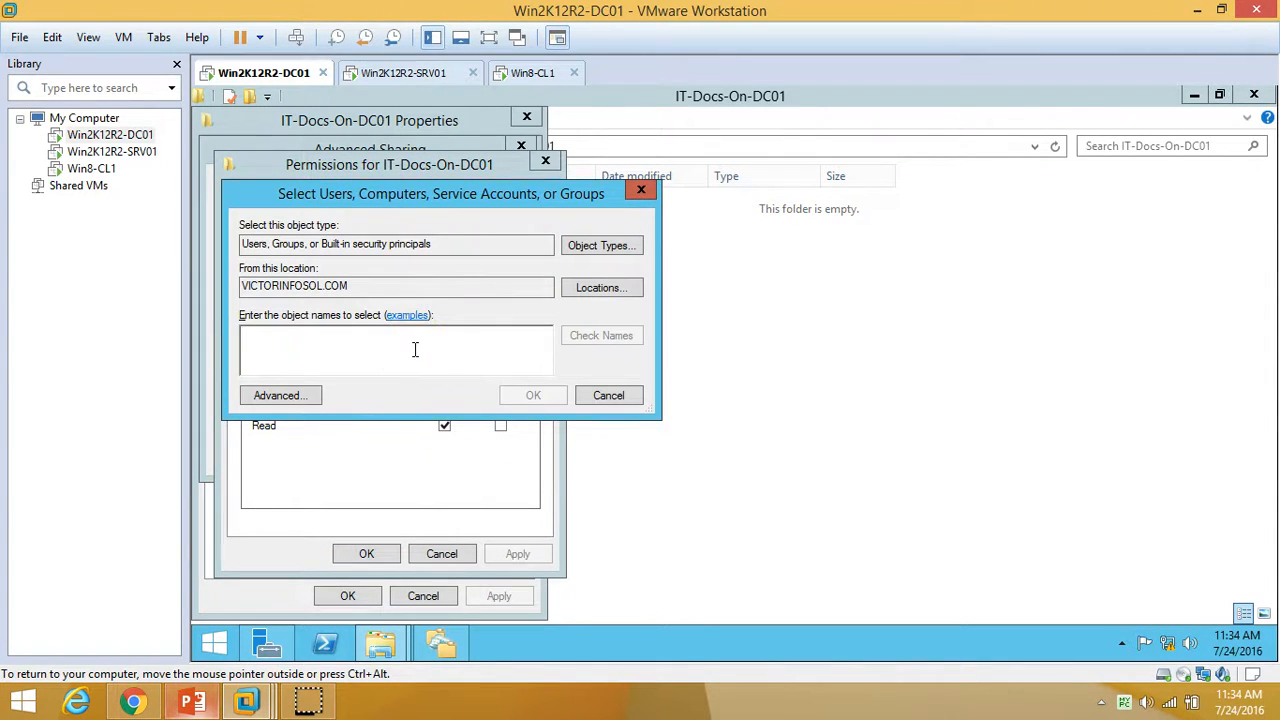
text(Administrator)
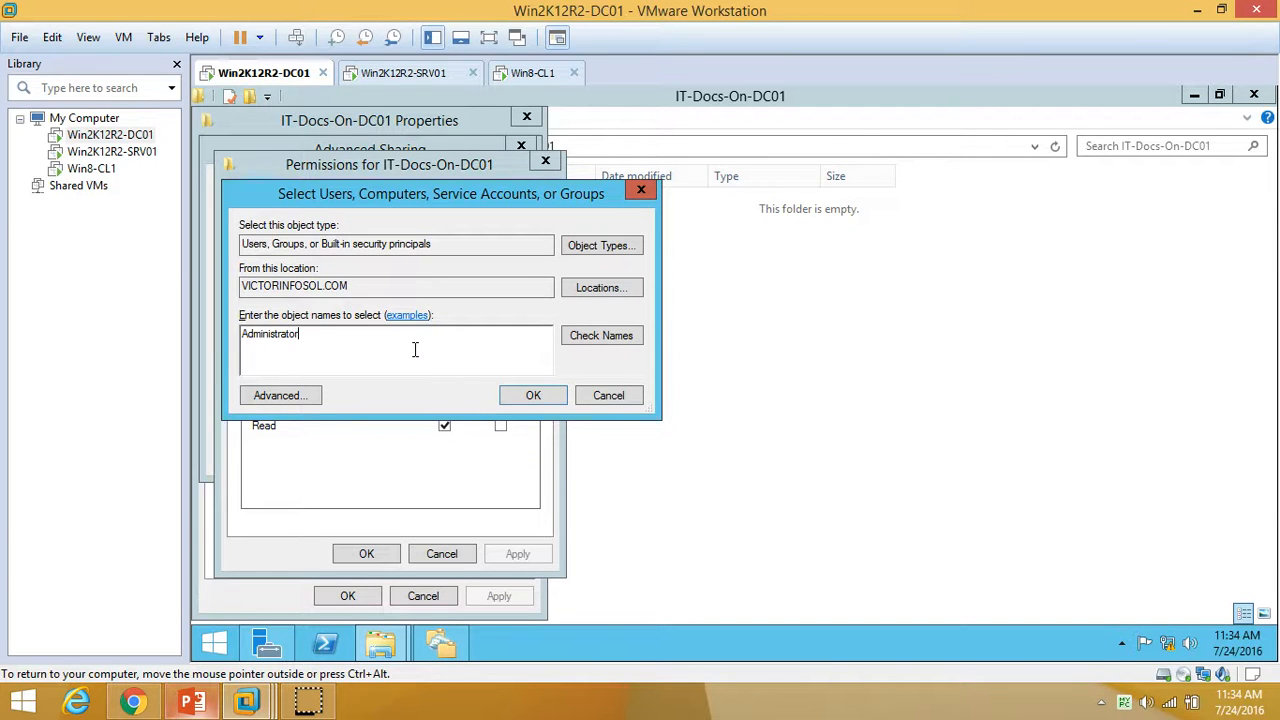
click(600, 337)
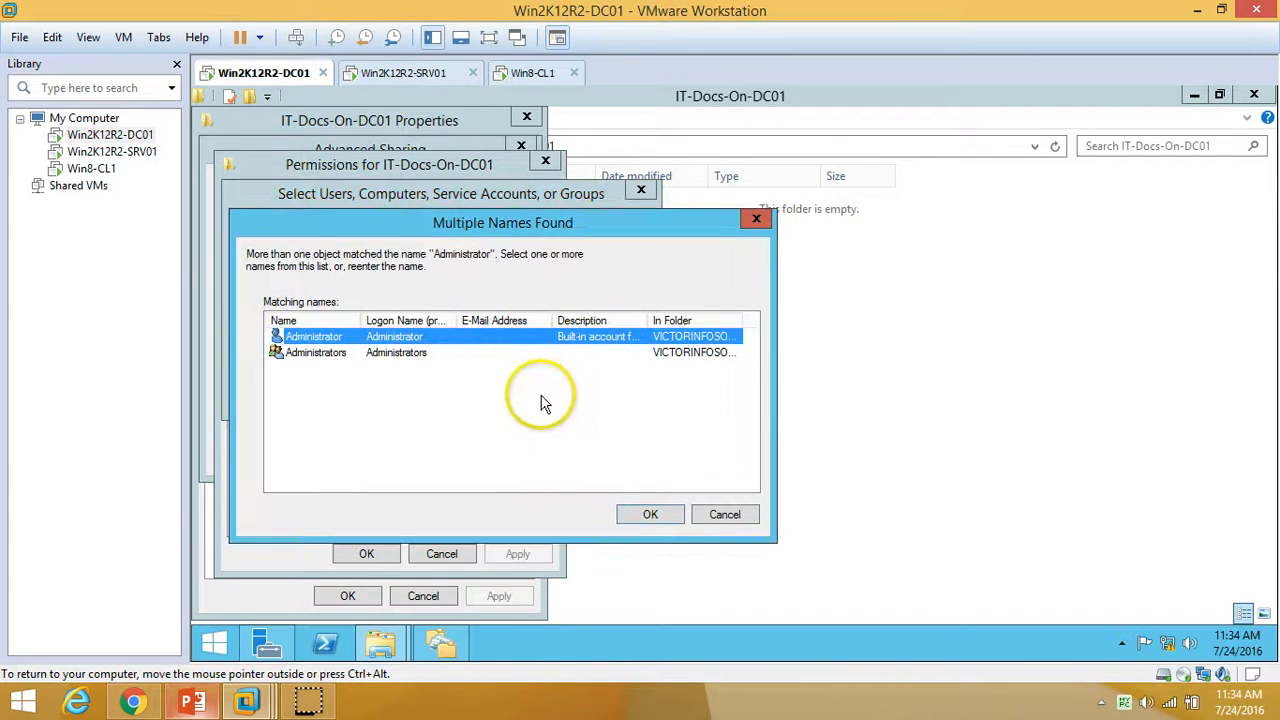
click(641, 515)
click(533, 395)
click(444, 392)
click(535, 562)
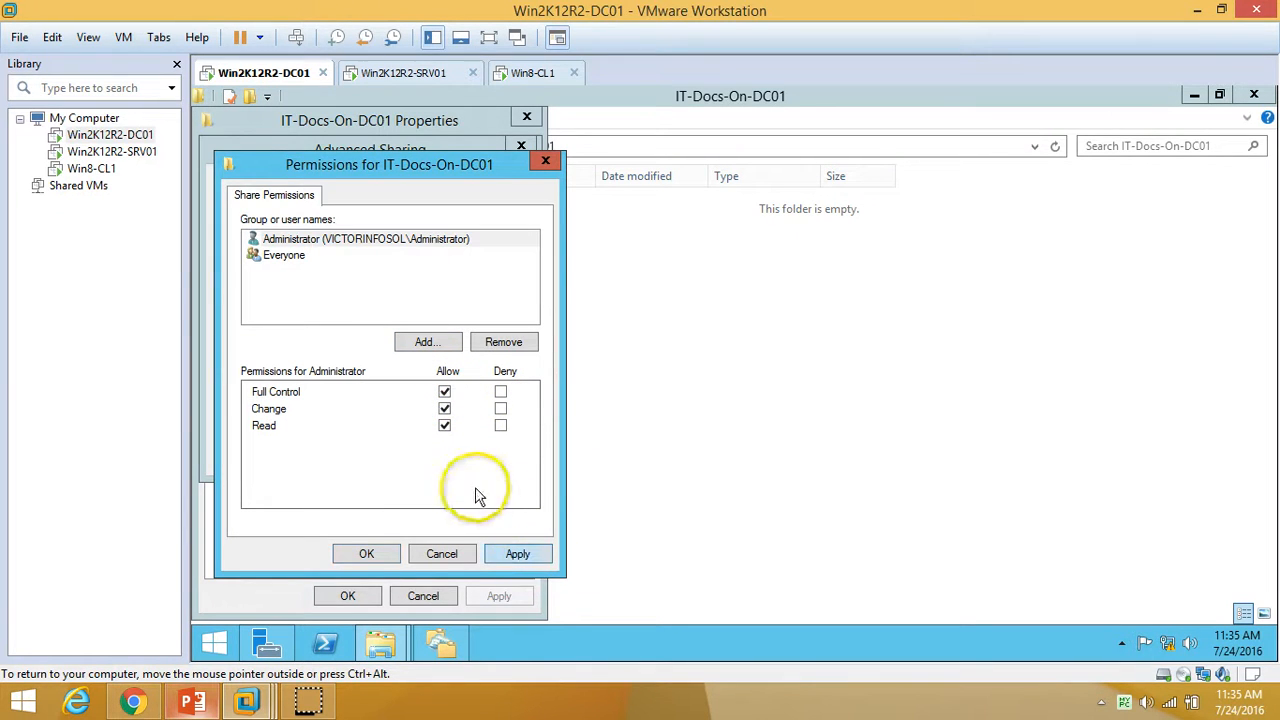
click(360, 553)
click(340, 452)
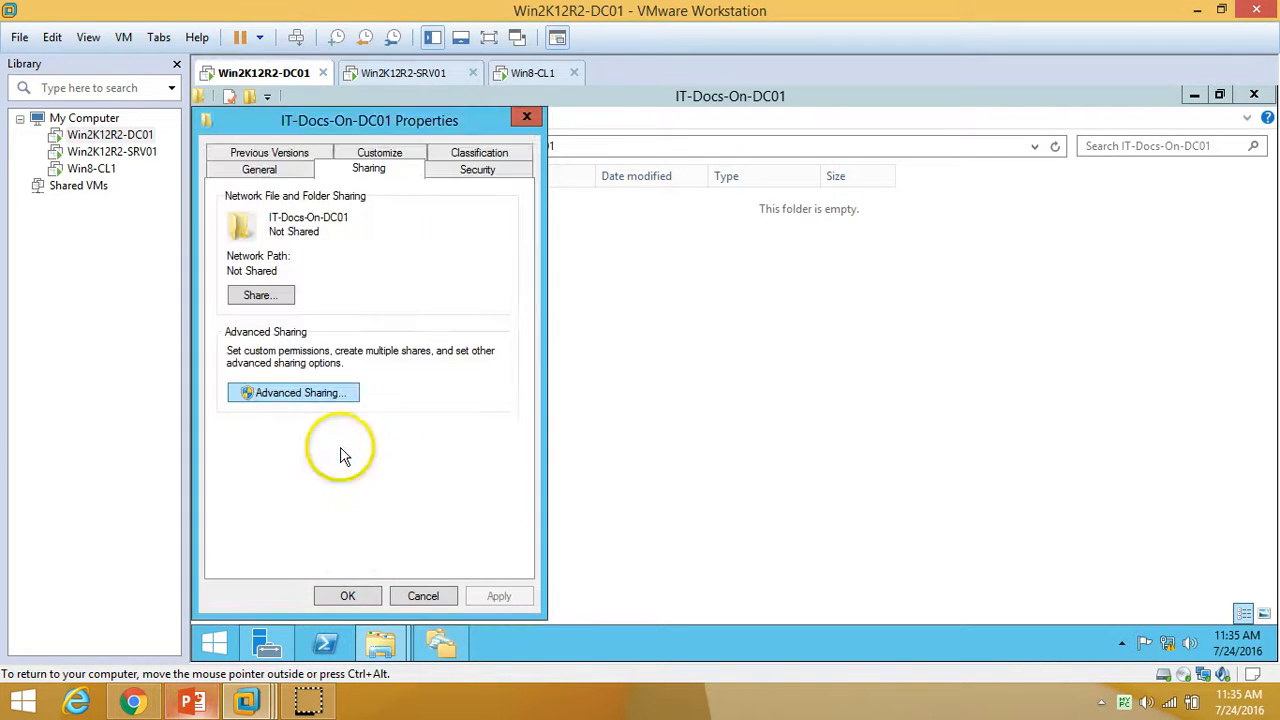
Add Everyone to the security permissions of IT-Docs-On-DC01, allow it one additional permission, and close the folder's properties.
click(445, 172)
click(465, 350)
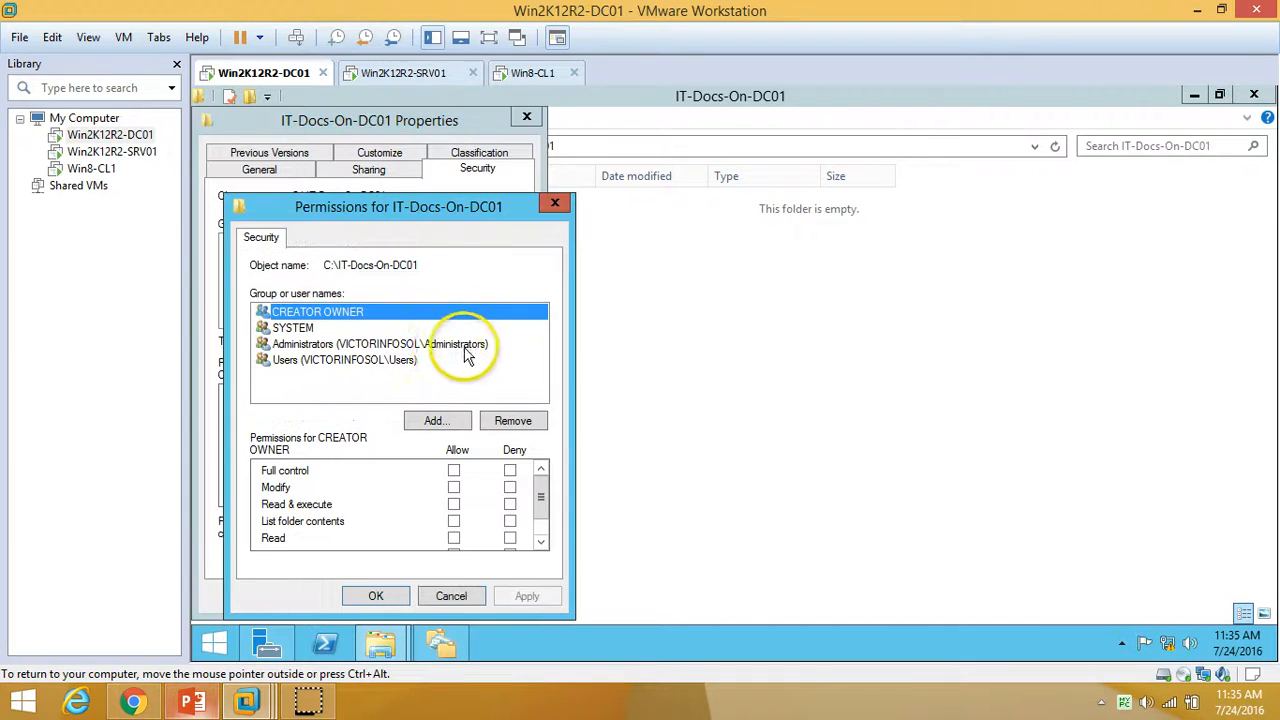
click(428, 424)
text(eve)
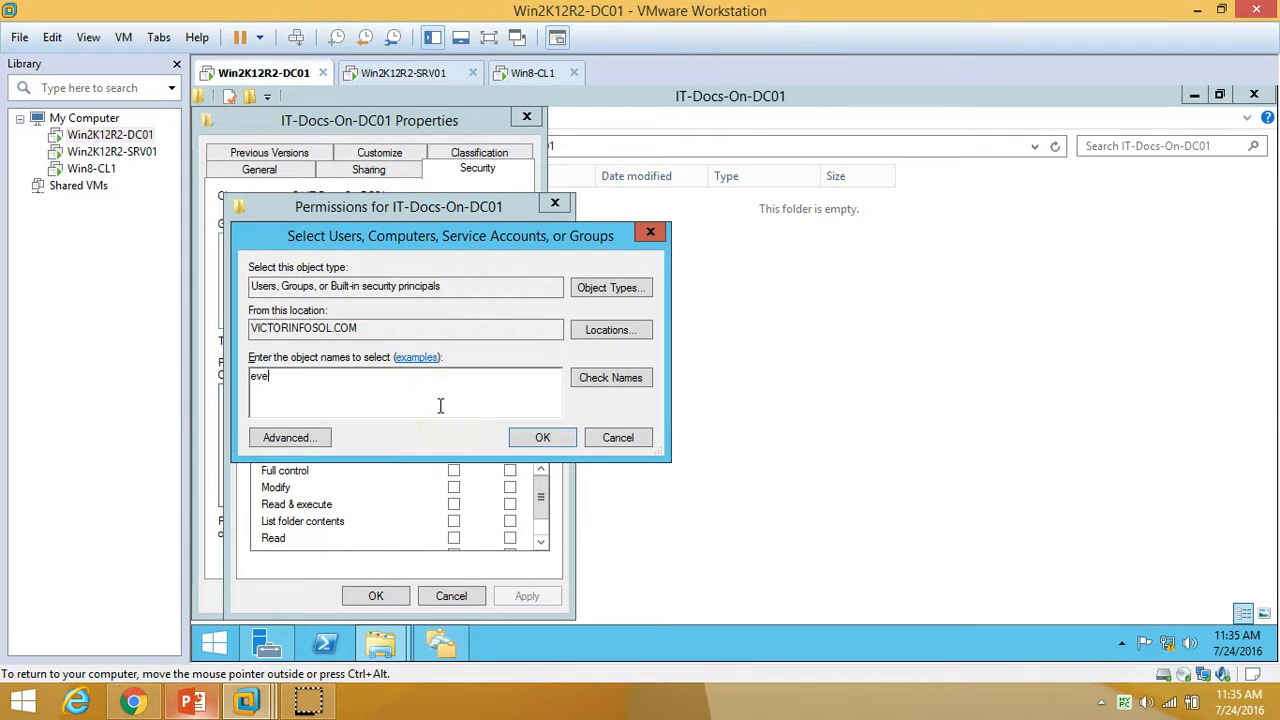
text(ry)
click(595, 378)
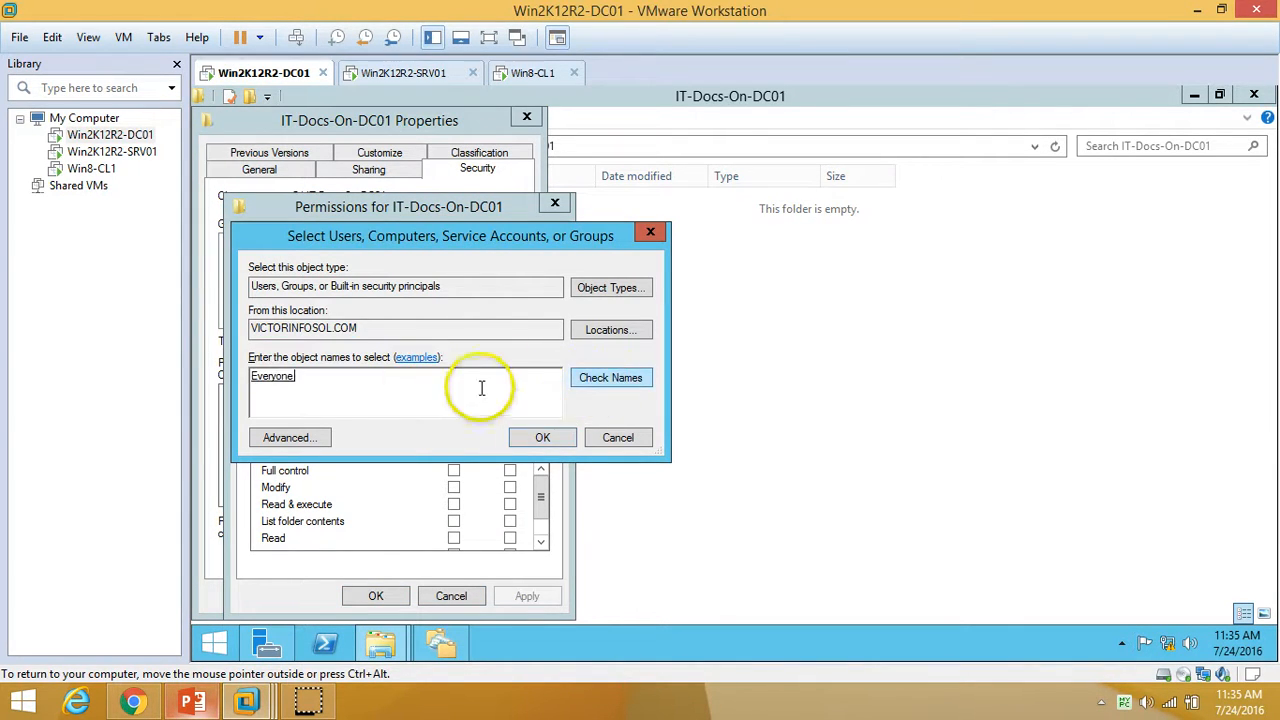
click(540, 437)
scroll(530, 510, down, 1)
click(454, 523)
click(525, 596)
click(376, 596)
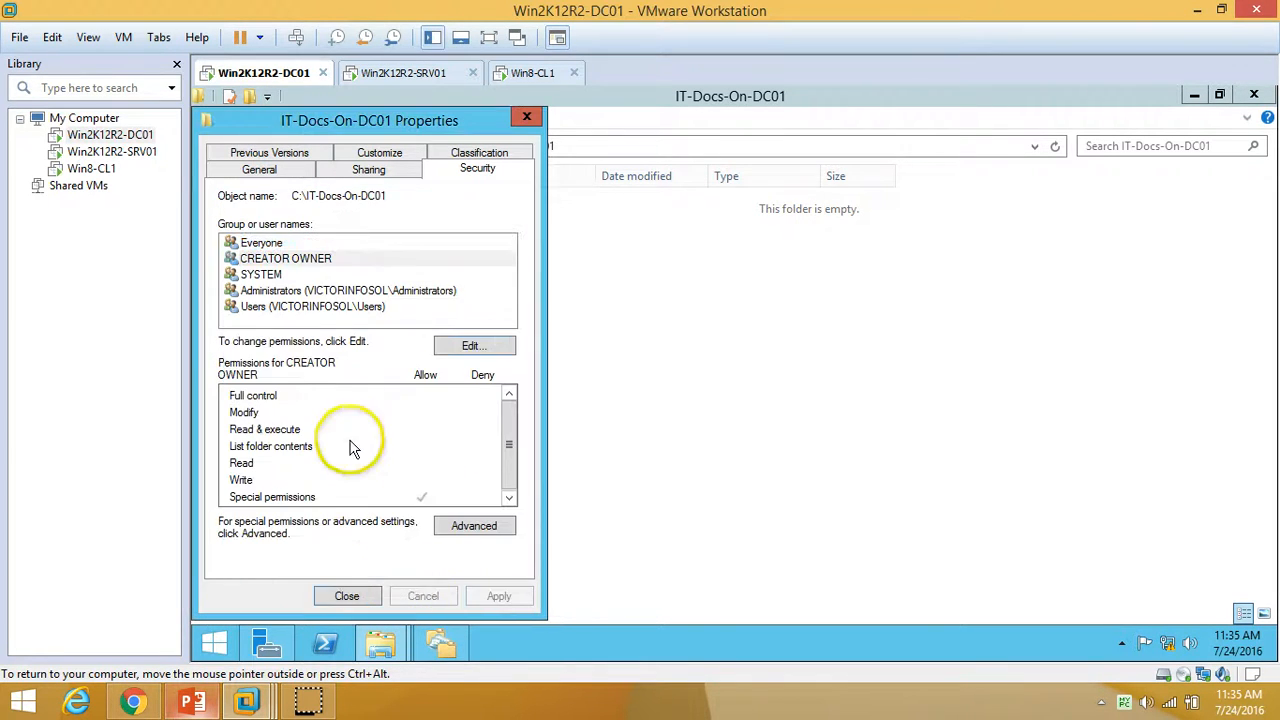
click(352, 596)
Return to Win2K12R2-SRV01 and dismiss the shared folder browser opened for the new IT-Docs folder target.
right_click(494, 332)
key(Escape)
click(535, 74)
click(432, 74)
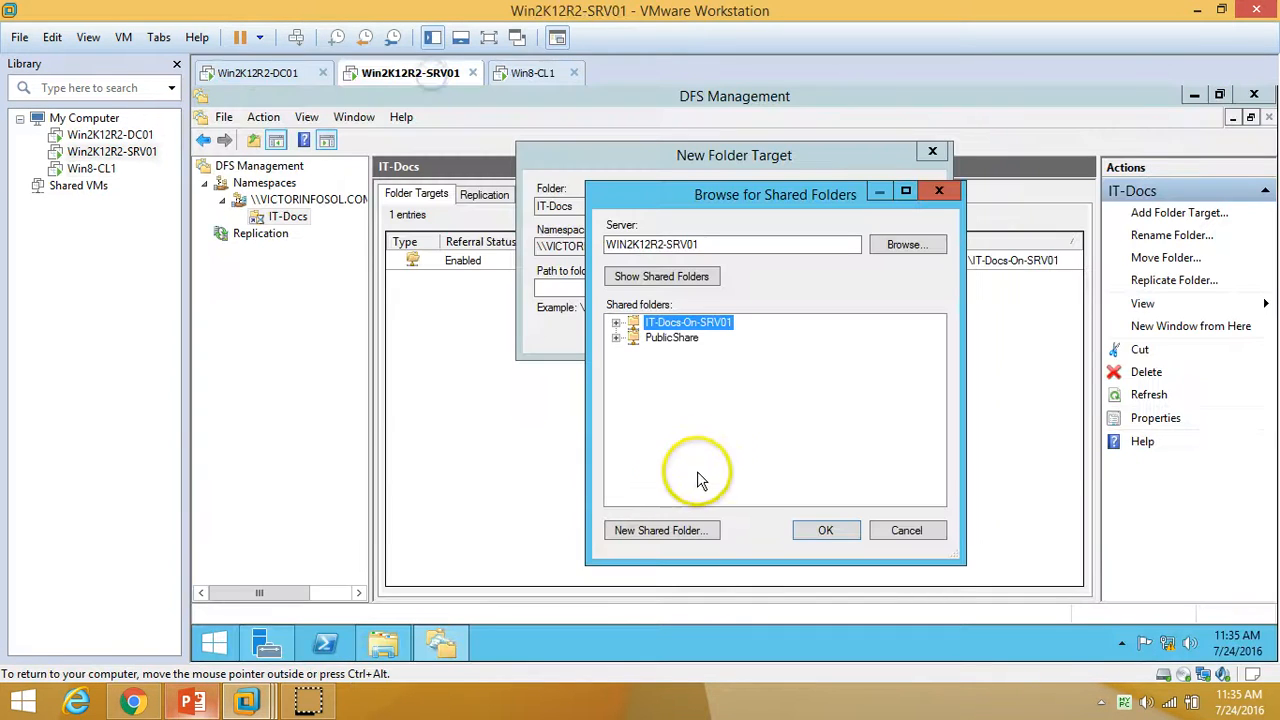
click(939, 190)
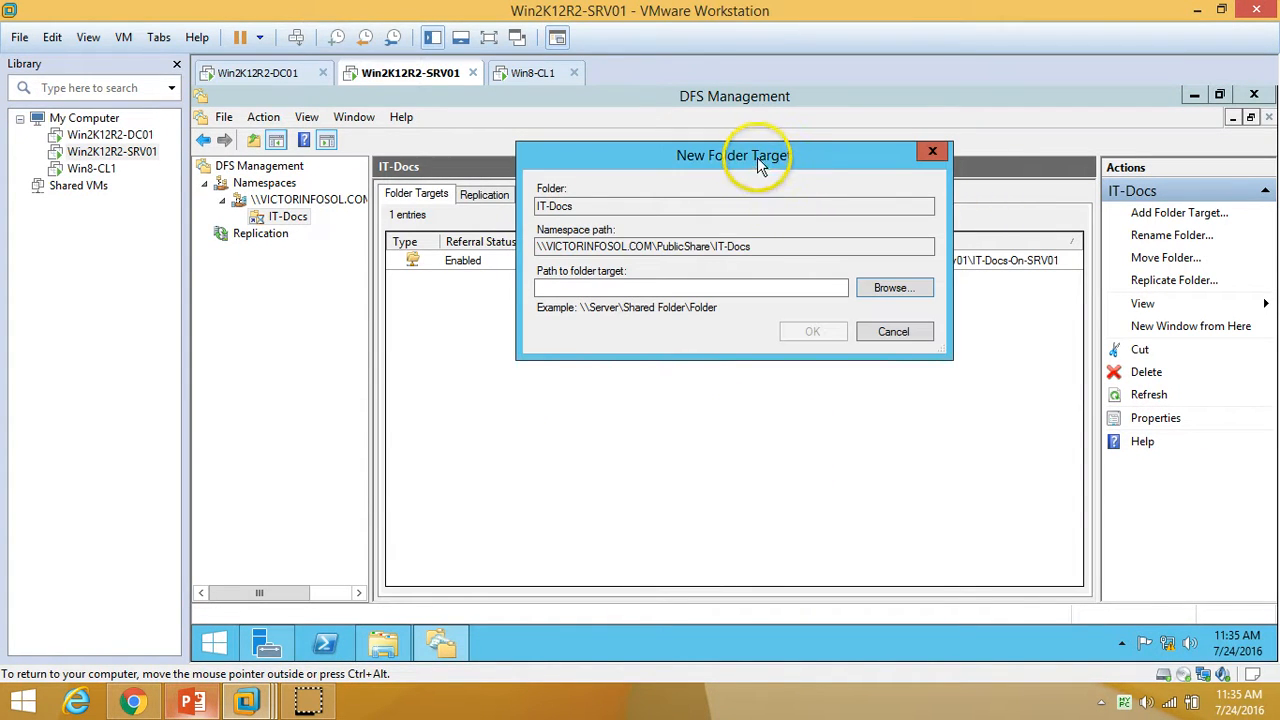
drag(775, 160, 597, 338)
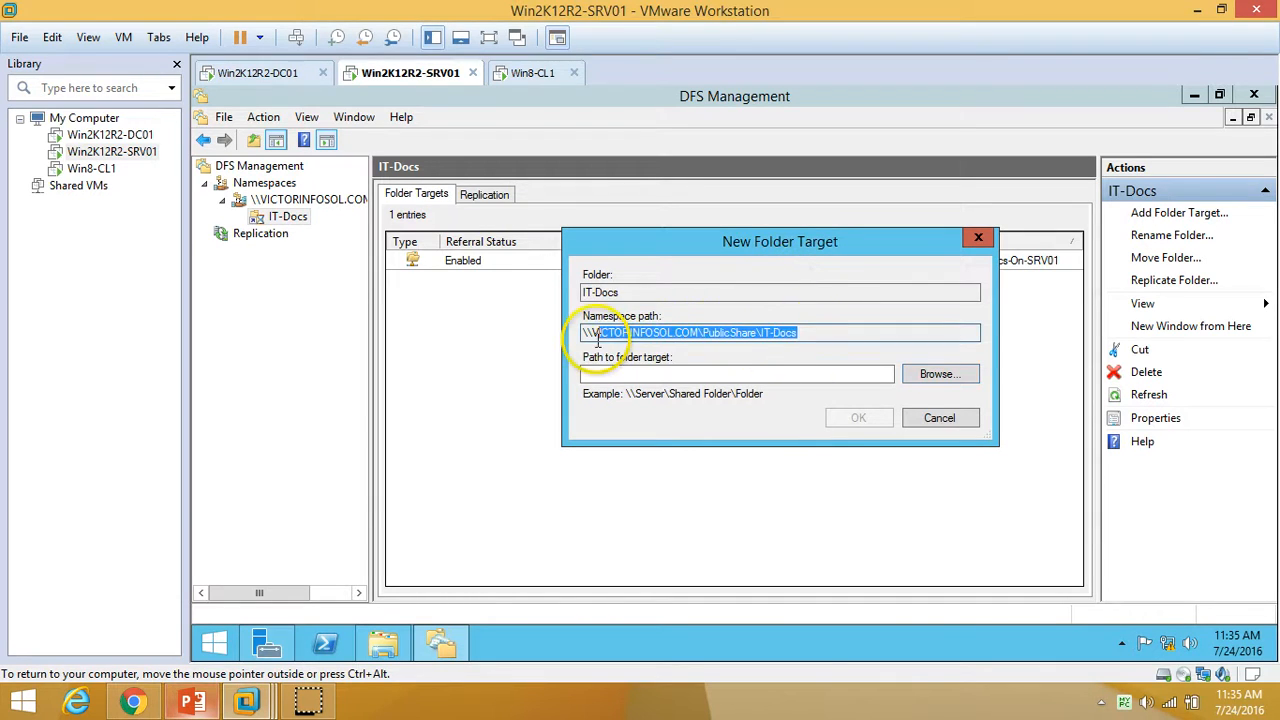
Compare the contents of IT-Docs-On-SRV01 on Win2K12R2-SRV01 with those of IT-Docs-On-DC01 on Win2K12R2-DC01.
click(383, 643)
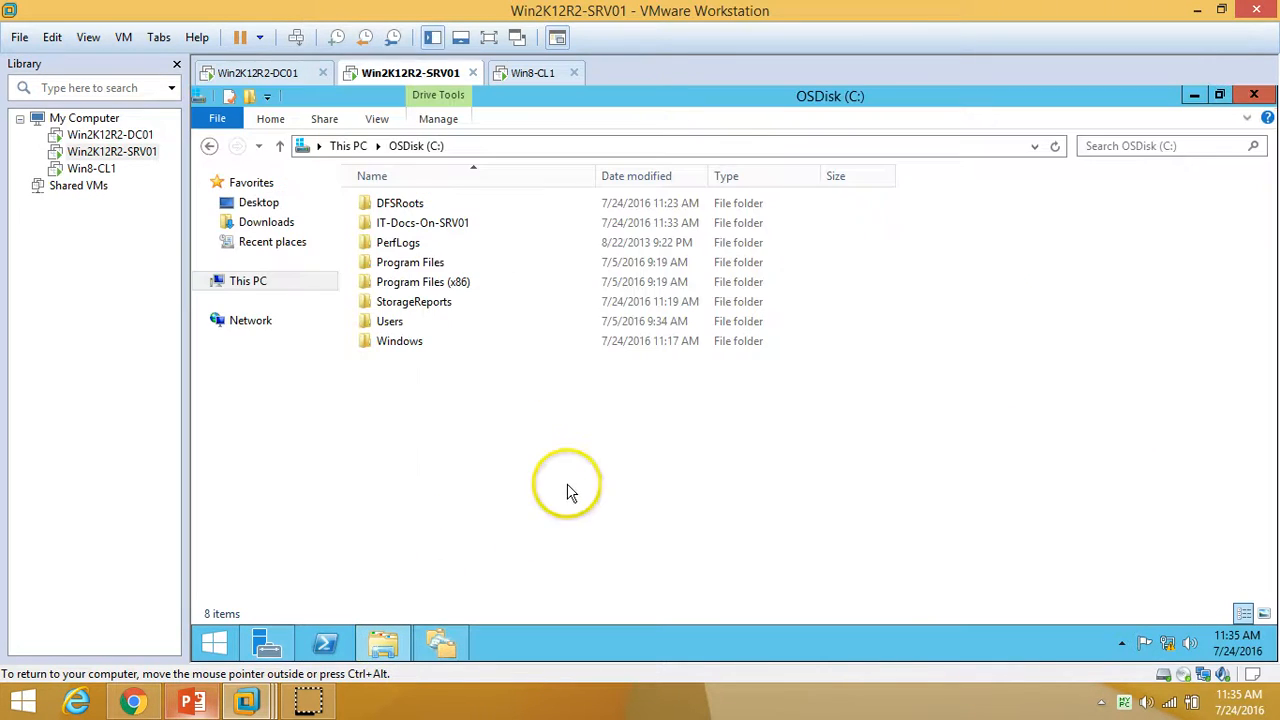
double_click(440, 223)
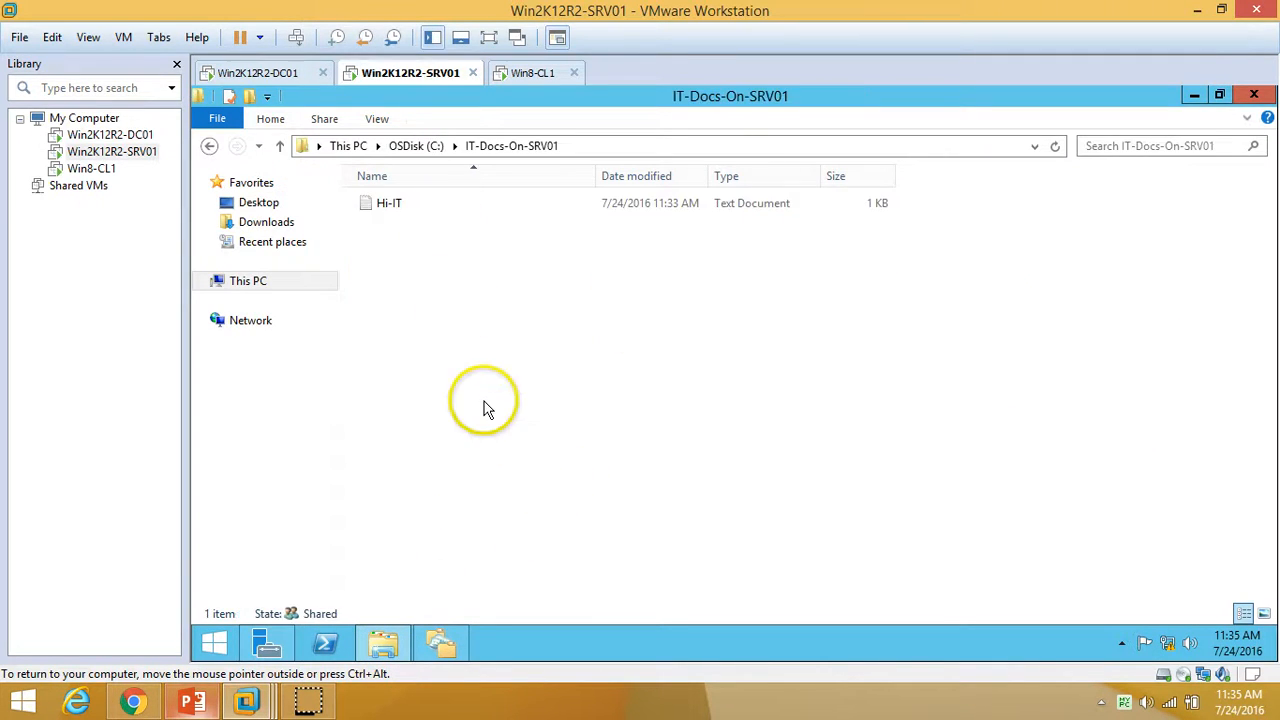
click(264, 72)
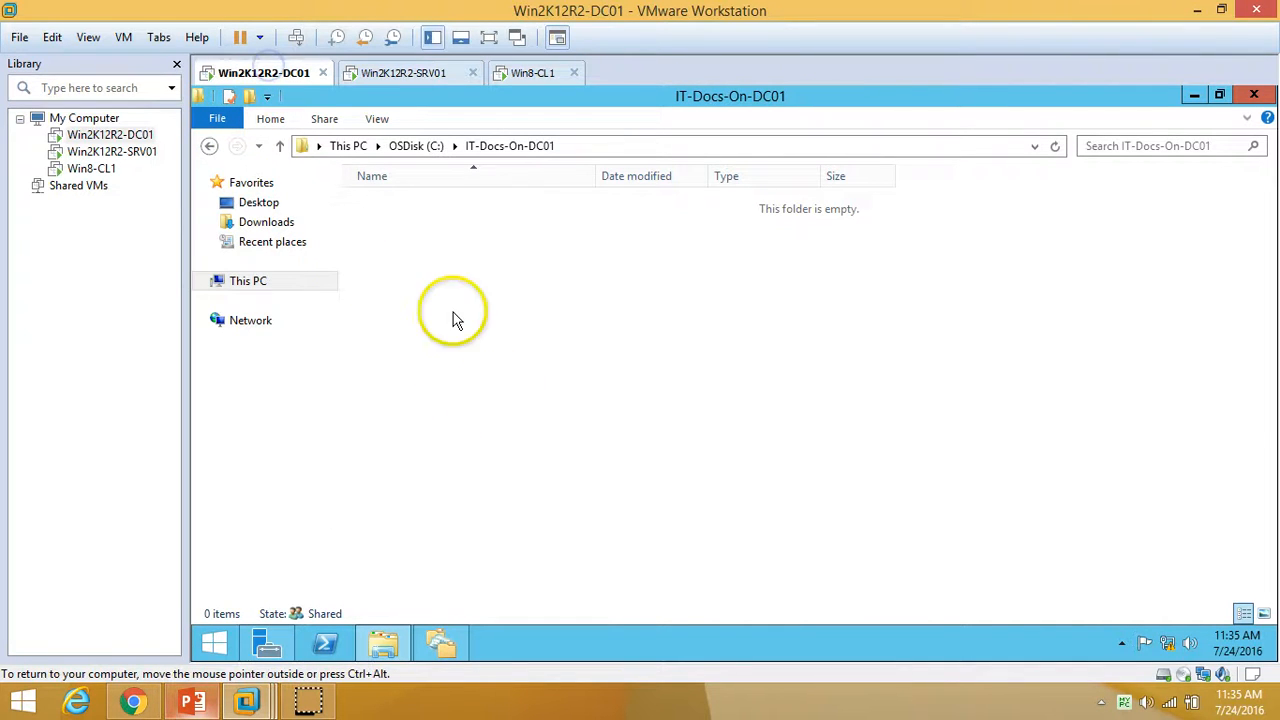
right_click(437, 287)
click(486, 362)
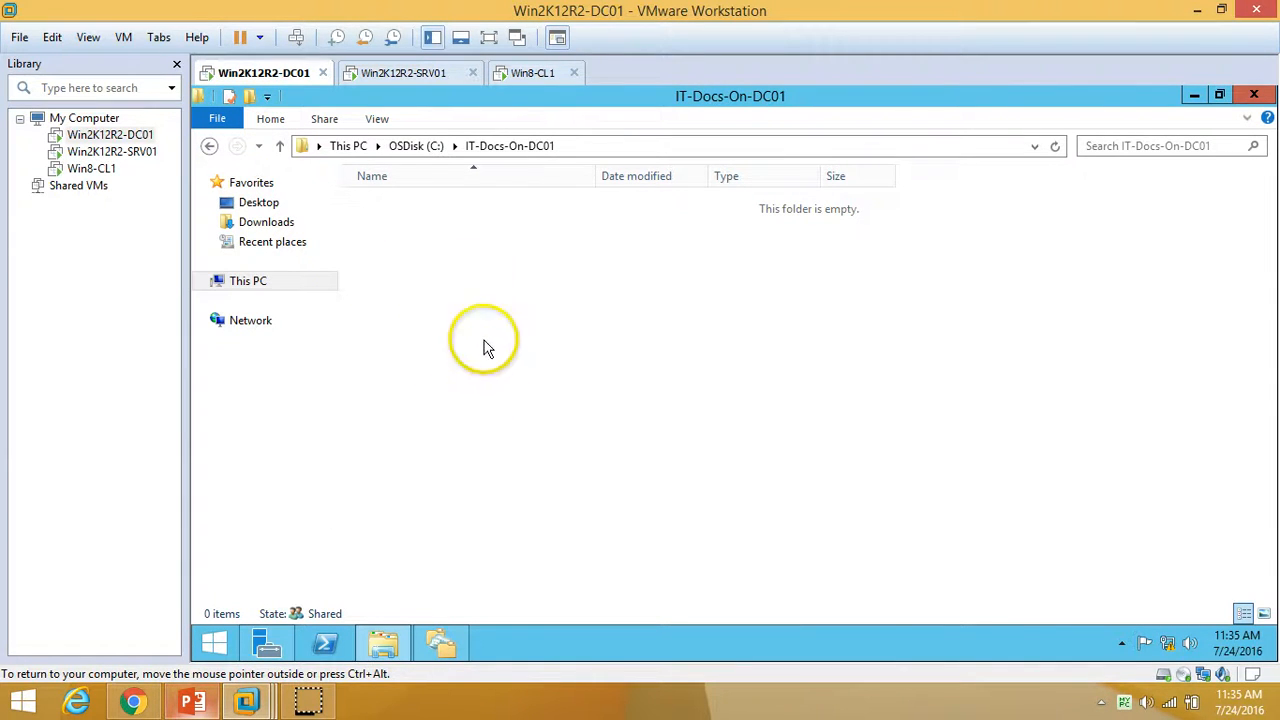
click(417, 78)
click(484, 149)
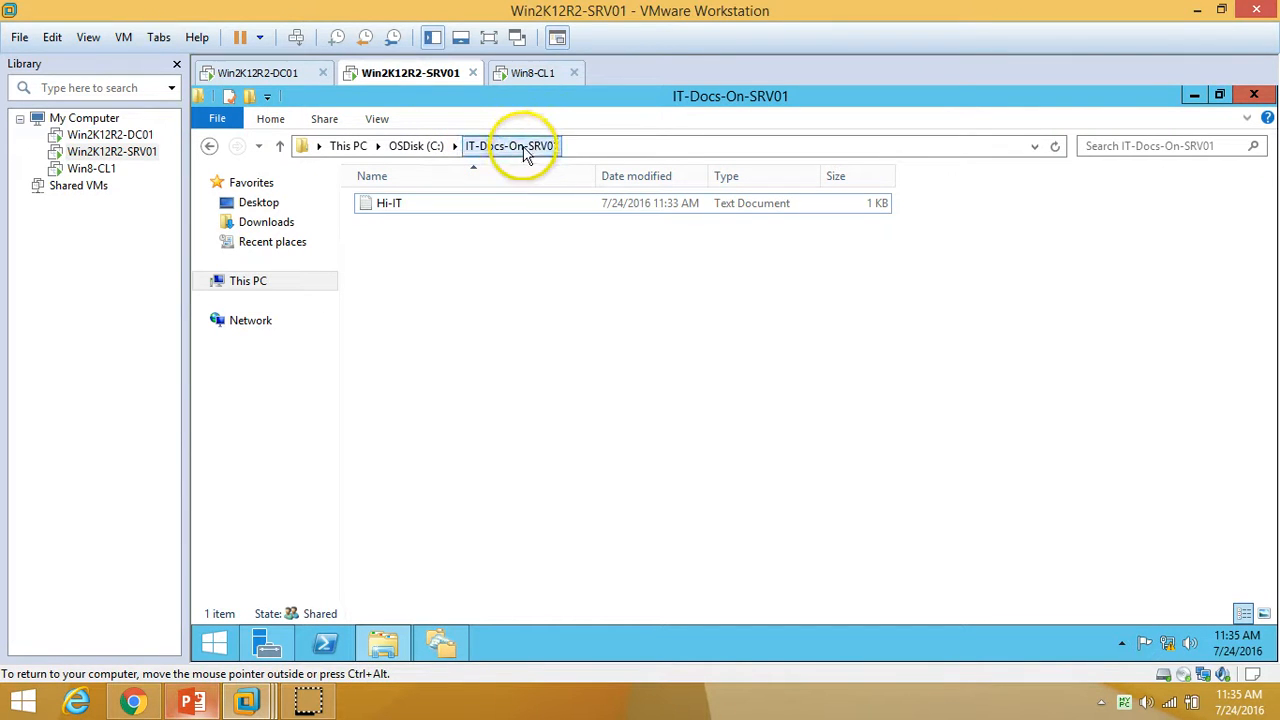
click(258, 75)
click(400, 82)
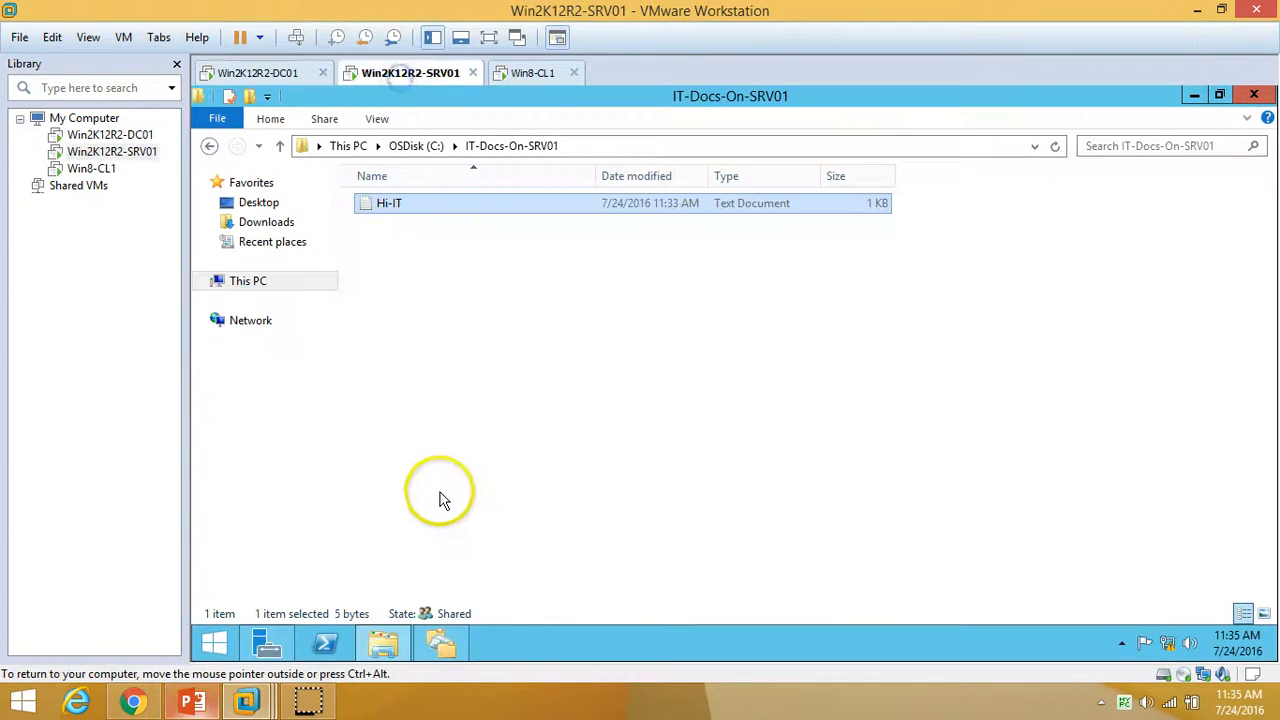
Cancel the pending folder target, then restart replication of IT-Docs and agree to add another folder target.
click(383, 643)
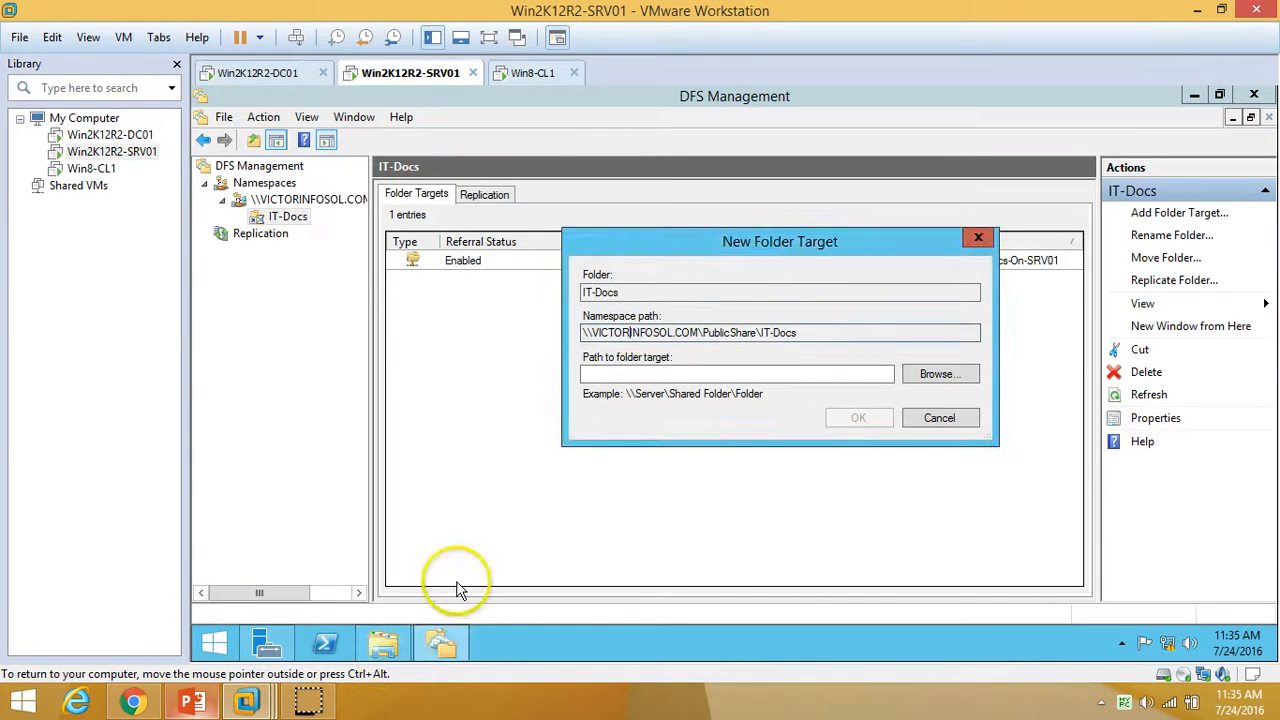
click(939, 418)
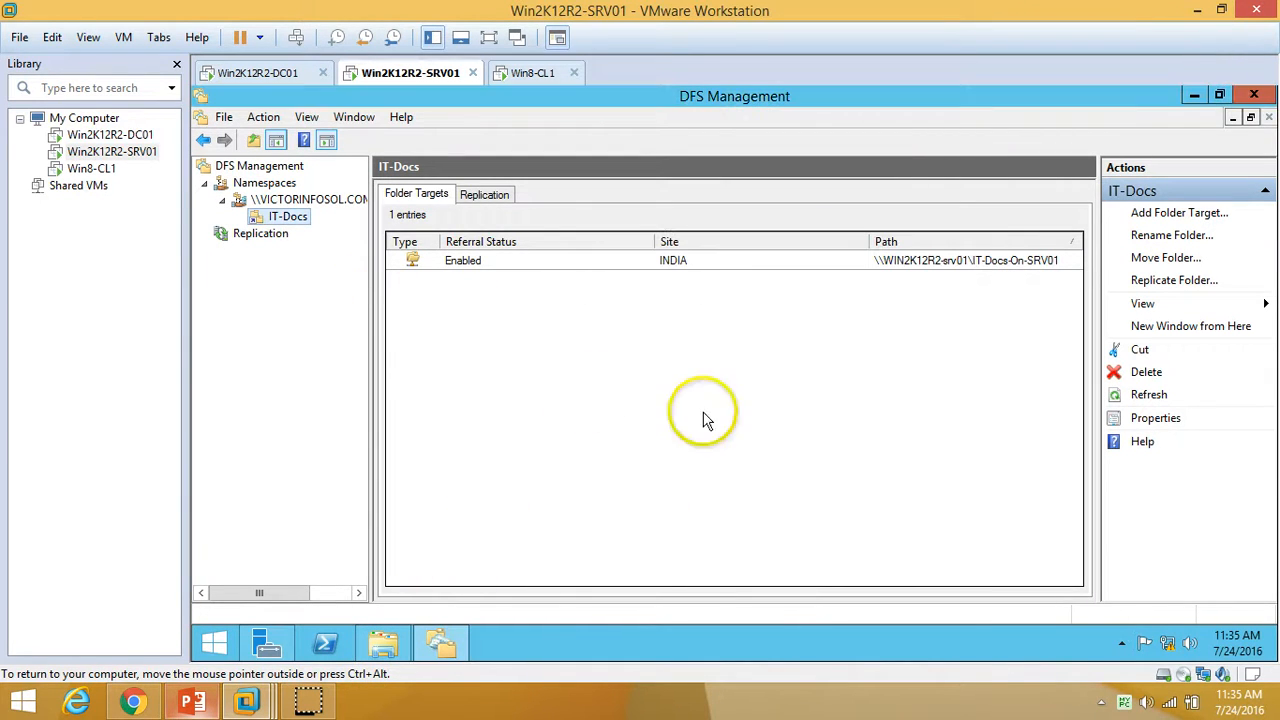
right_click(299, 222)
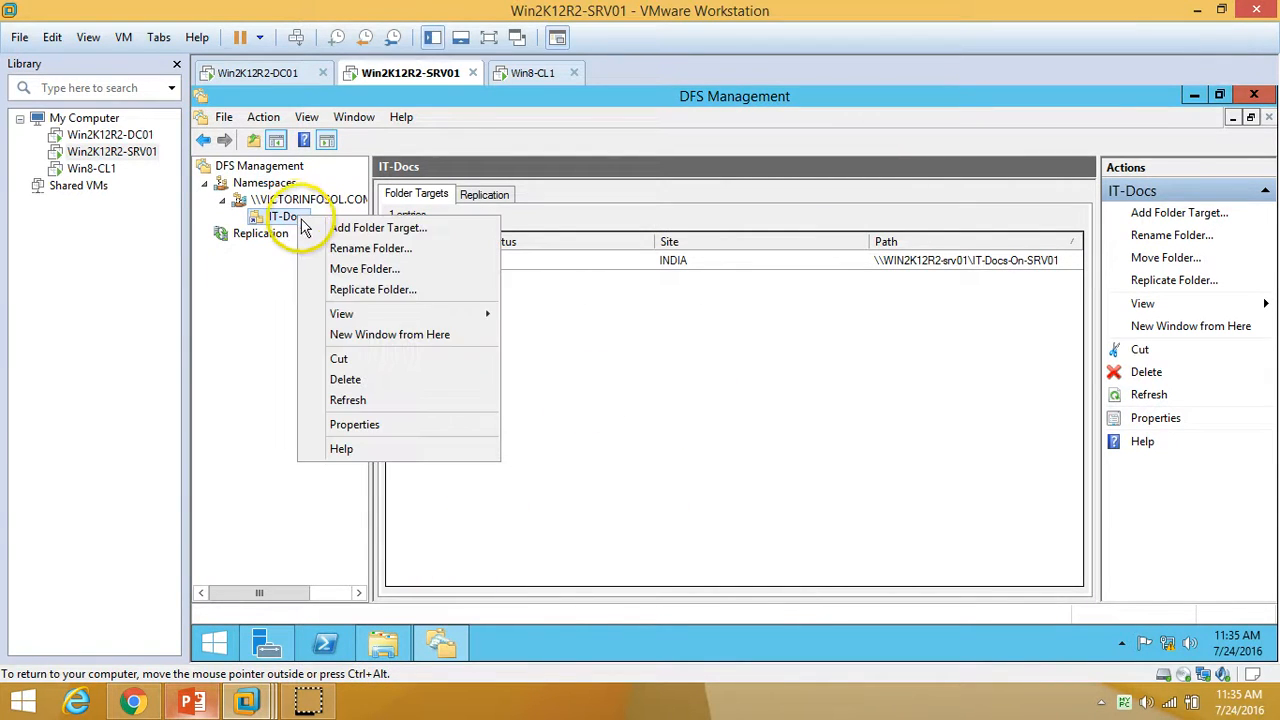
click(375, 291)
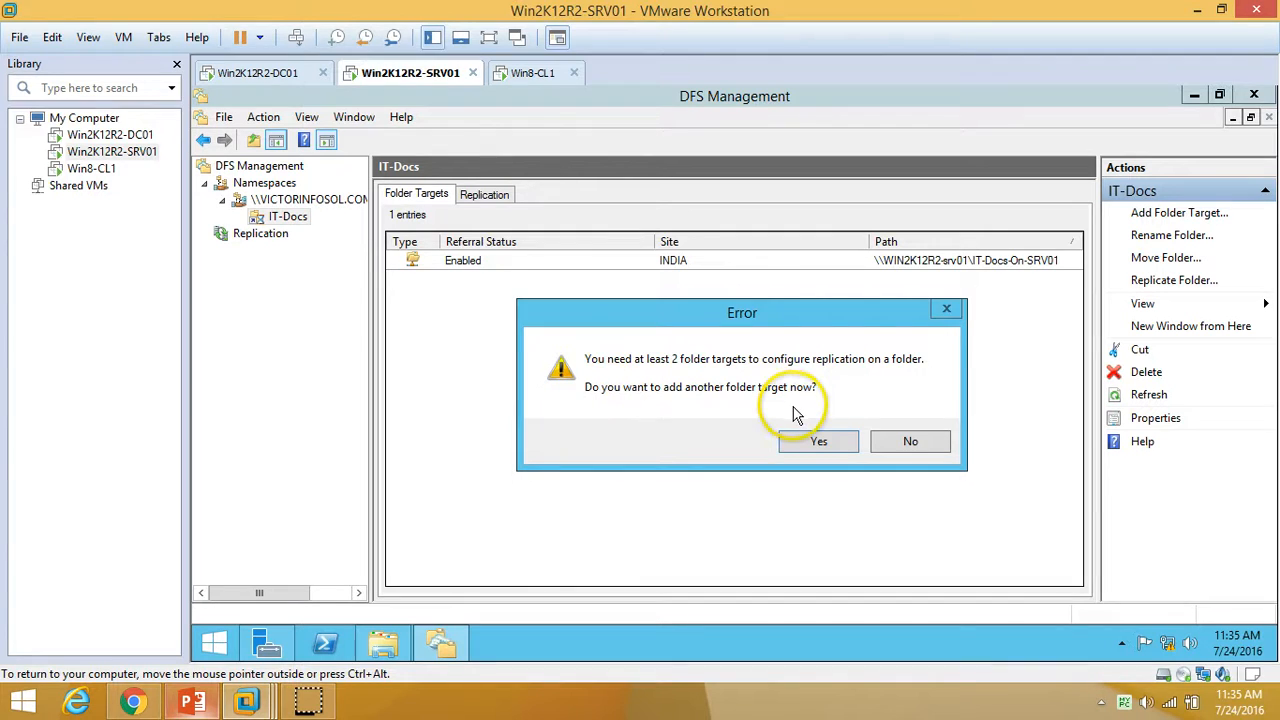
click(815, 443)
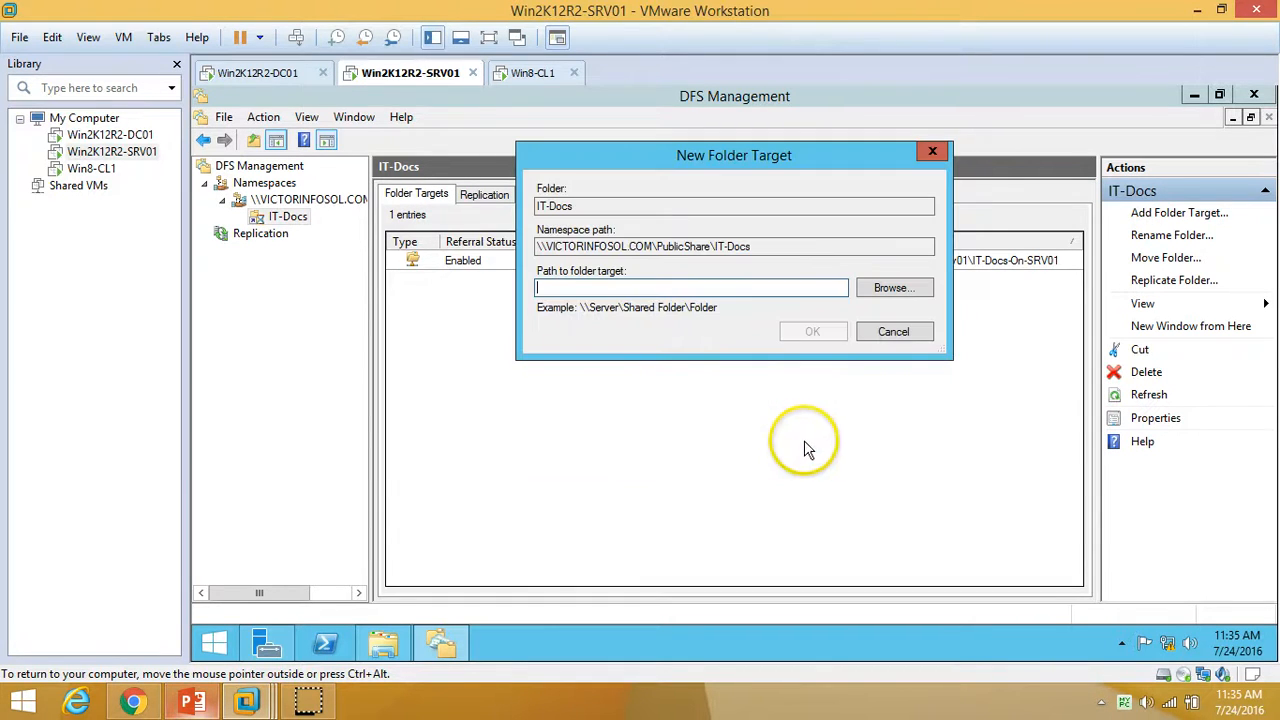
Browse the shared folders on server WIN2K12R2-dc01 and choose IT-Docs-On-DC01 as the path of the new folder target.
click(893, 289)
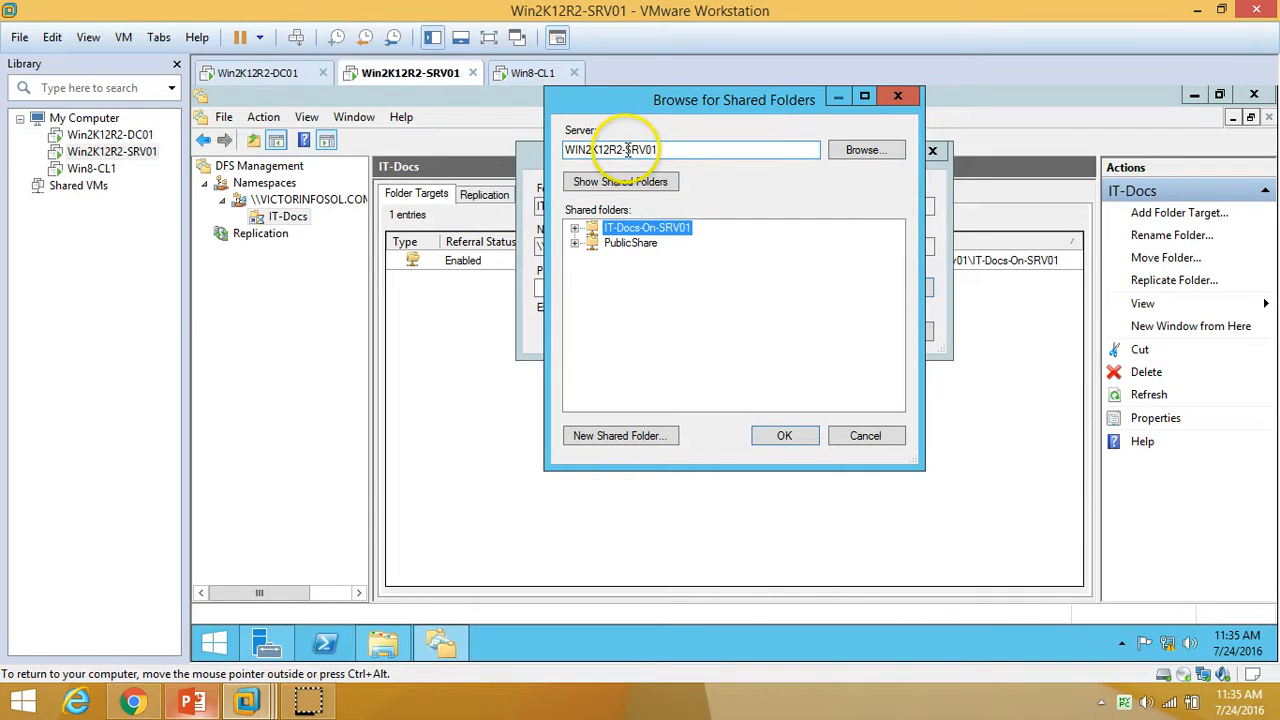
drag(627, 149, 816, 168)
text(dc0)
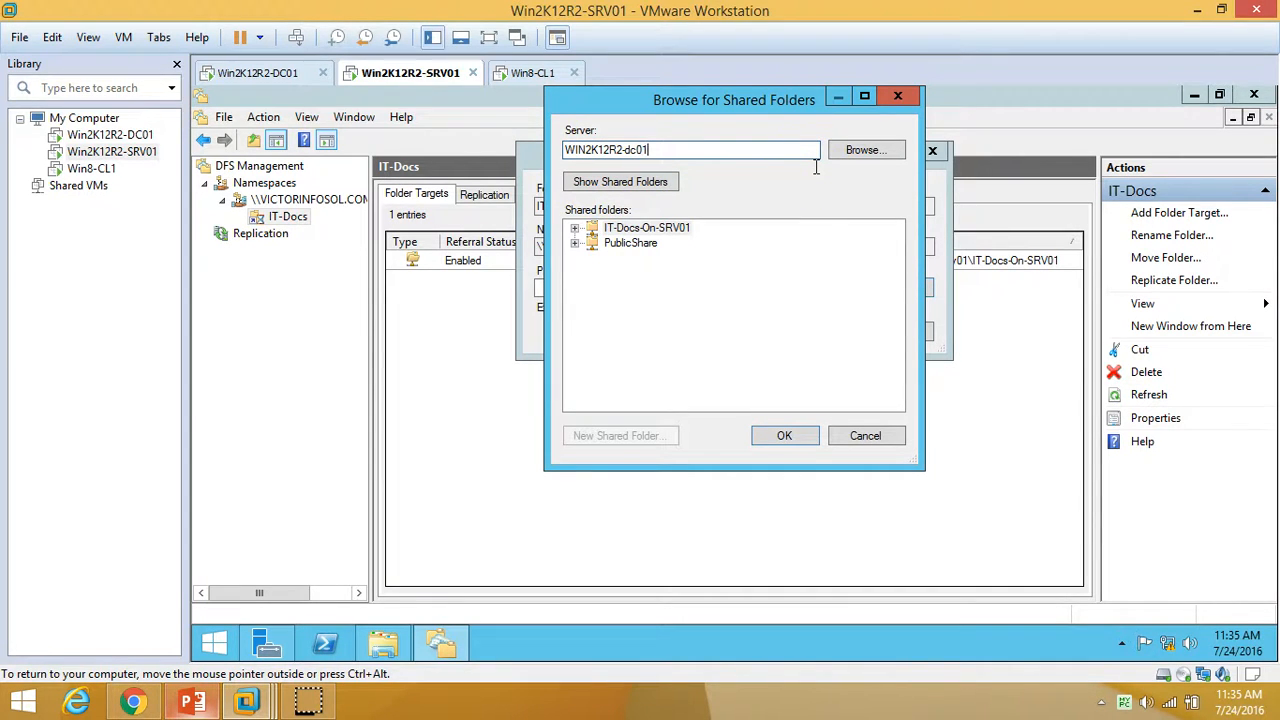
key(Return)
click(632, 243)
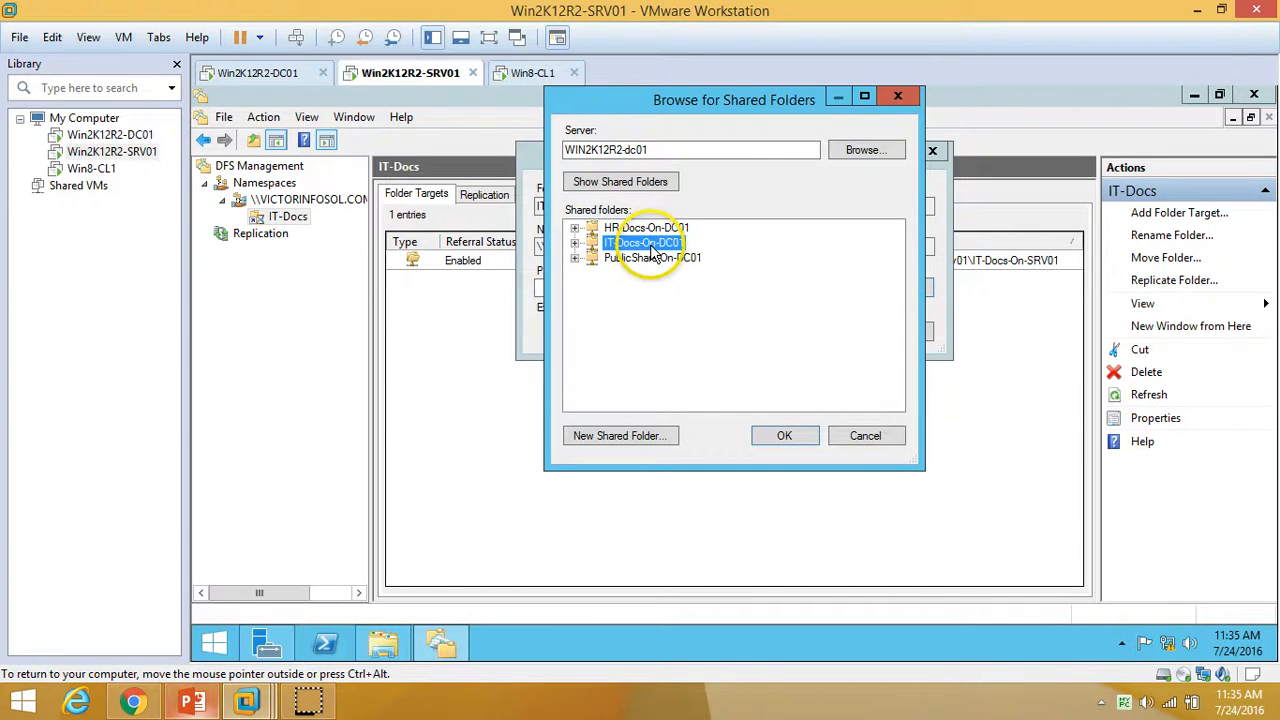
click(784, 435)
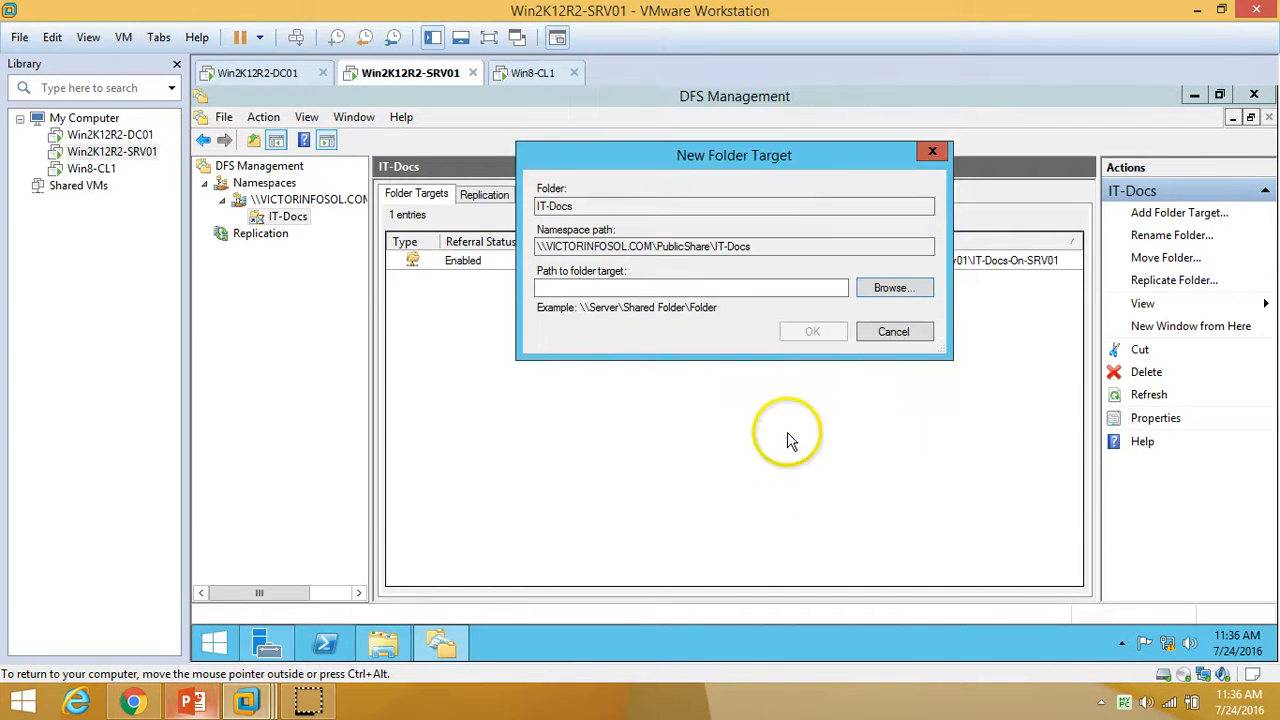
Confirm the new folder target and start a replication group for it, keeping the suggested group name and the replicated folder name IT-Docs.
click(822, 340)
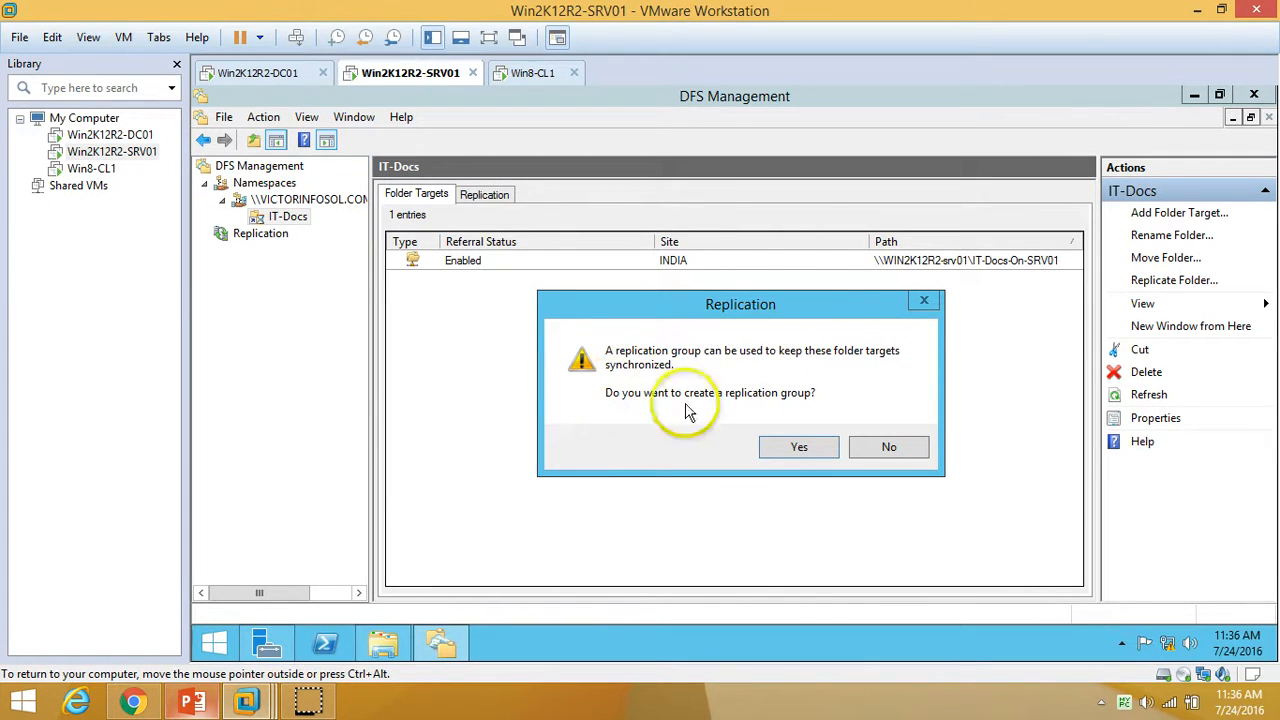
click(799, 448)
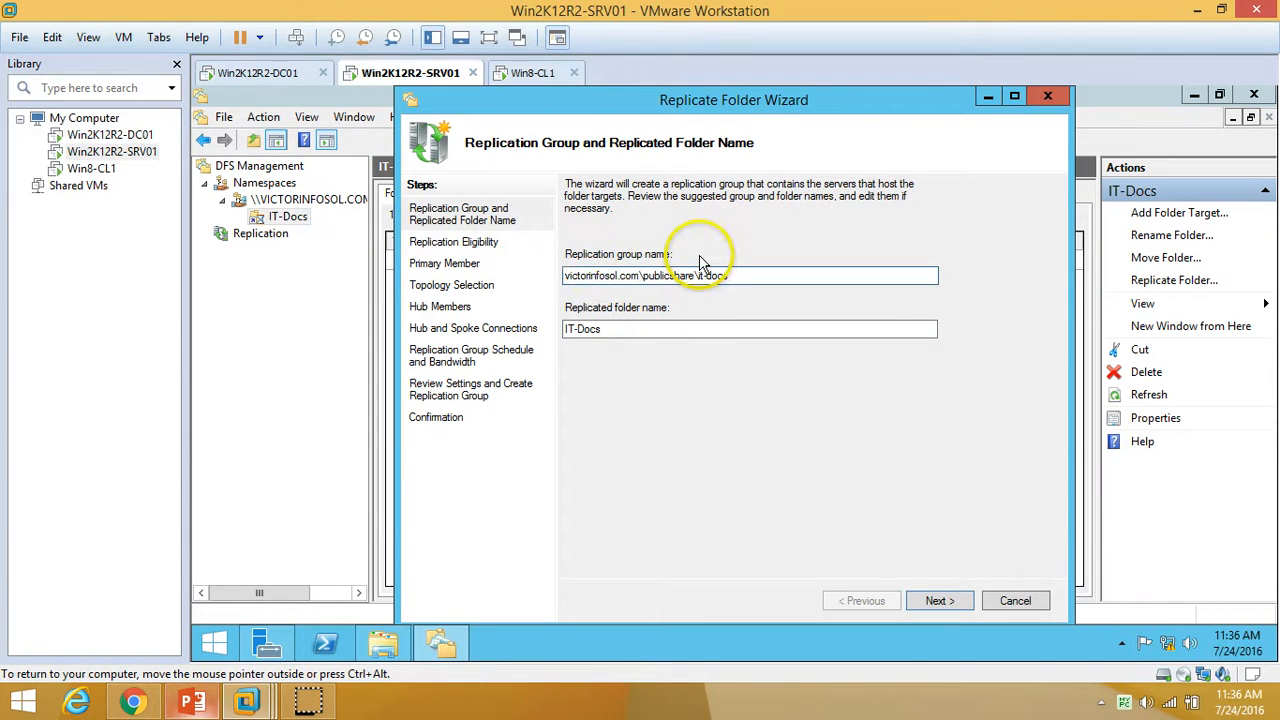
drag(757, 272, 550, 275)
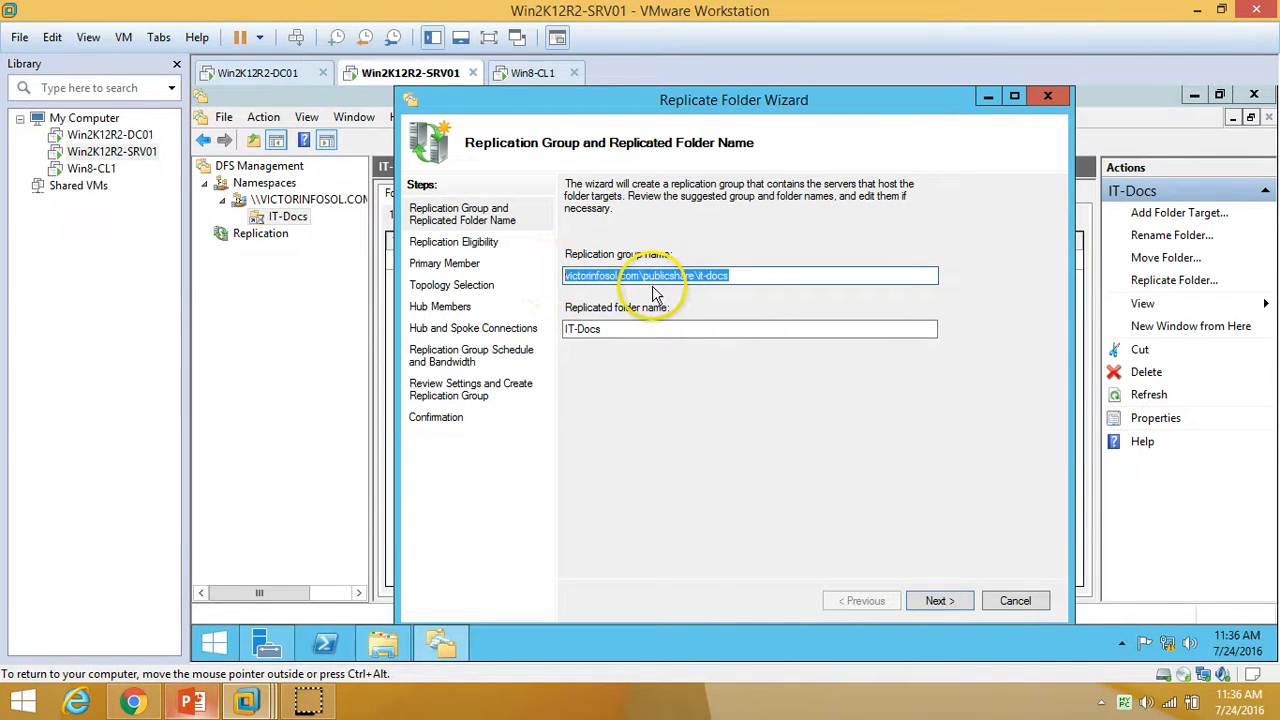
drag(750, 277, 631, 277)
click(635, 329)
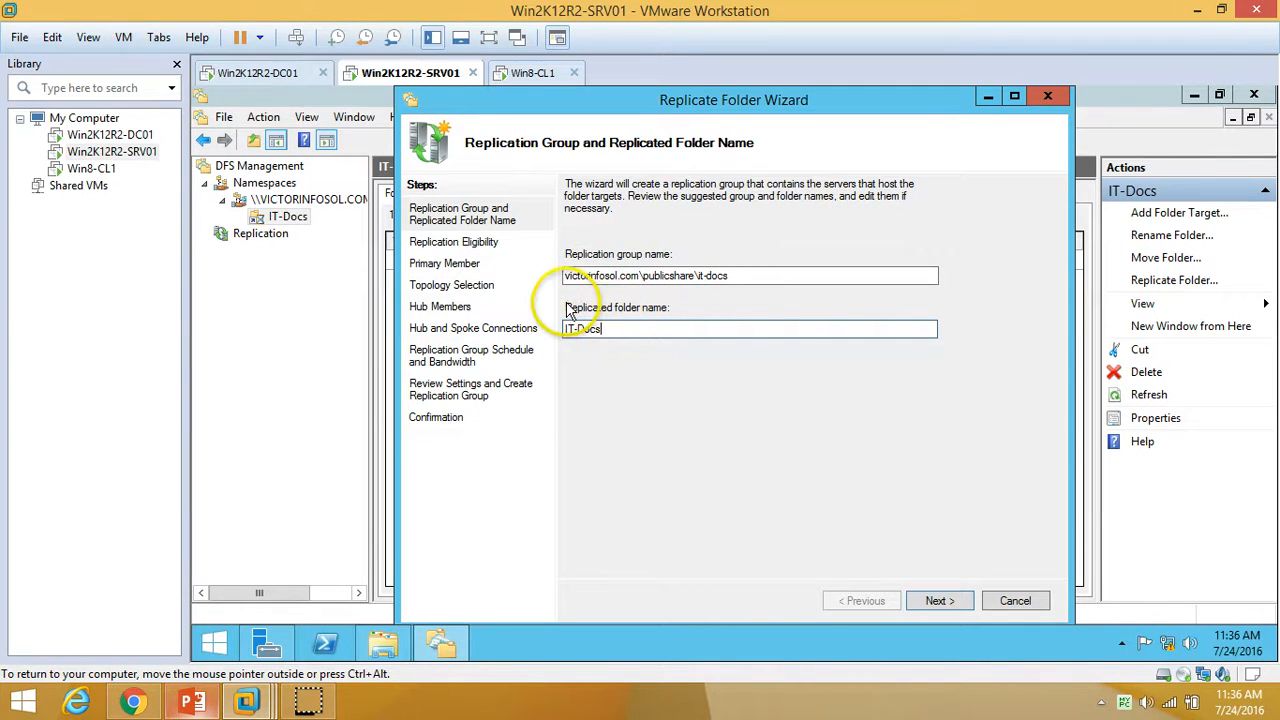
drag(654, 330, 540, 326)
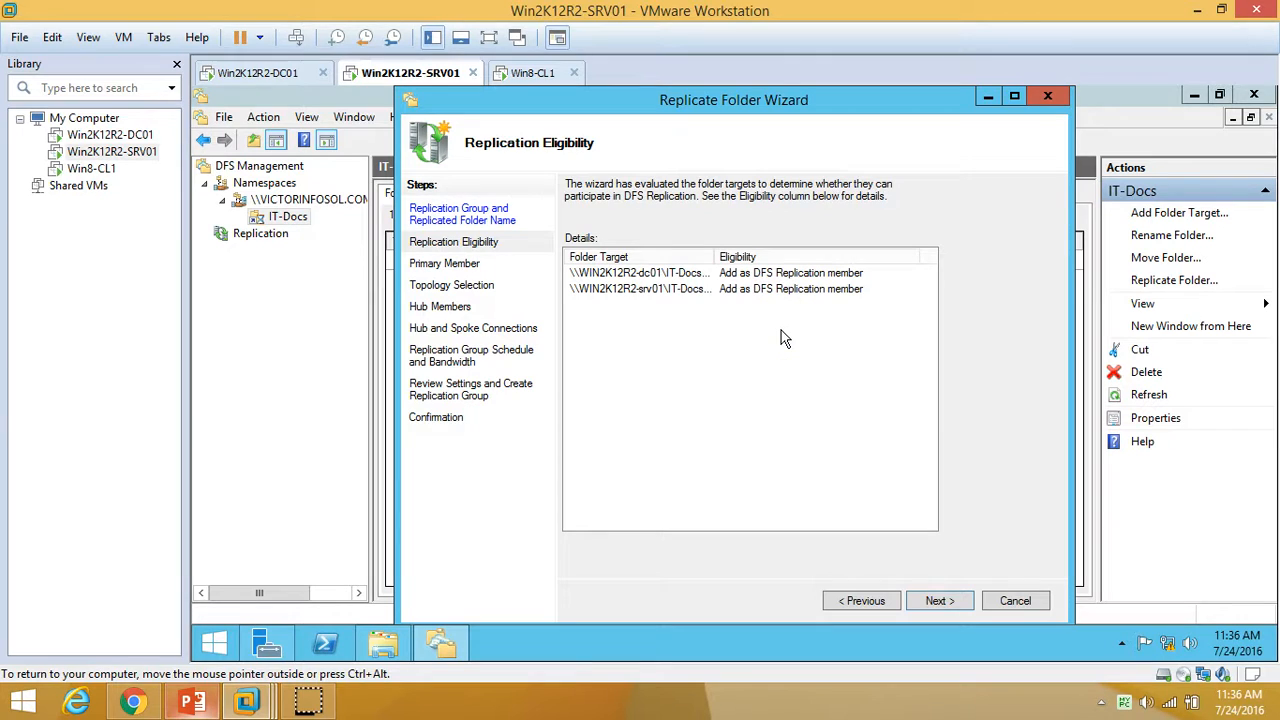
Widen the Folder Target column, review both targets' eligibility, and accept IT-Docs-On-DC01 and IT-Docs-On-SRV01 as replication members.
double_click(715, 260)
click(666, 288)
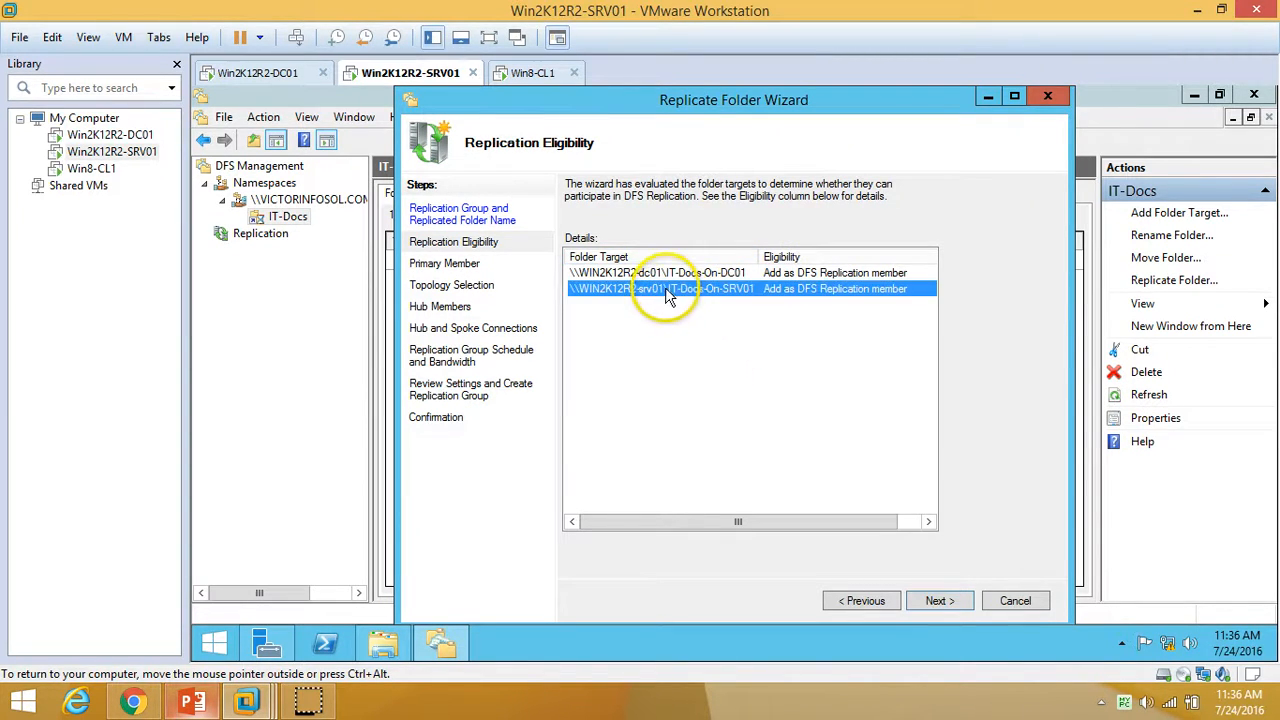
click(657, 274)
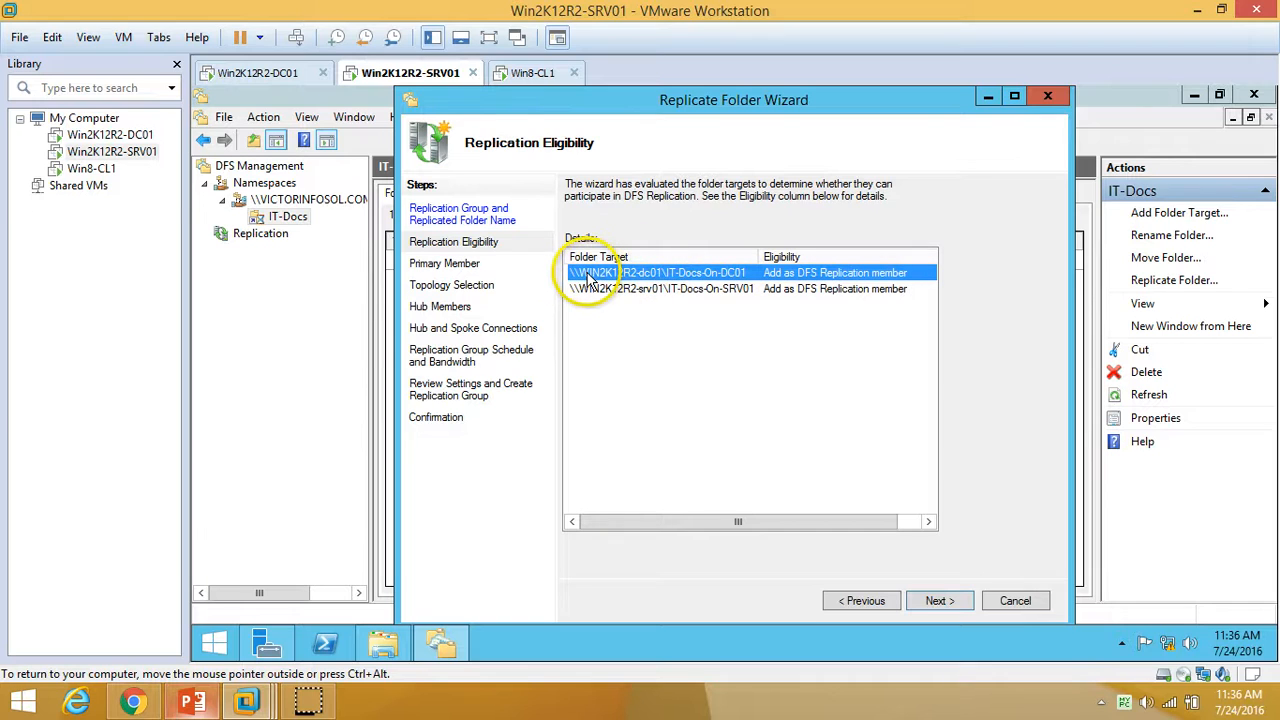
click(652, 290)
click(640, 273)
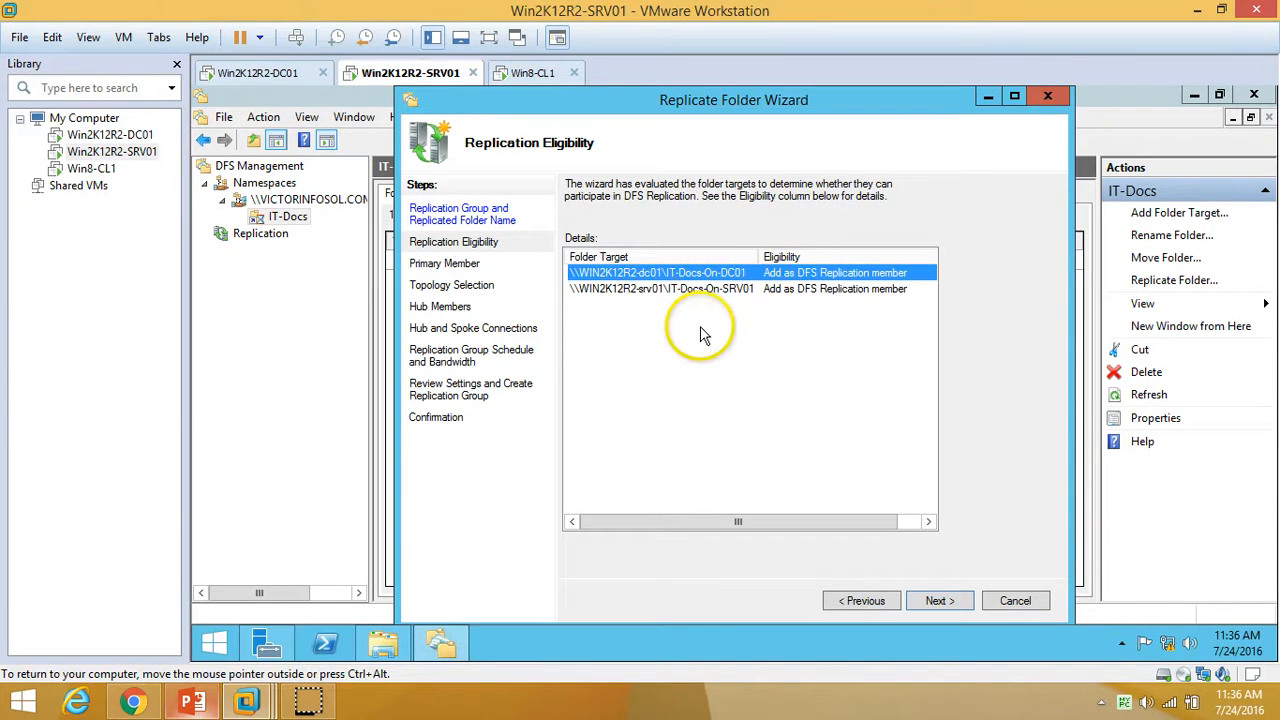
click(940, 600)
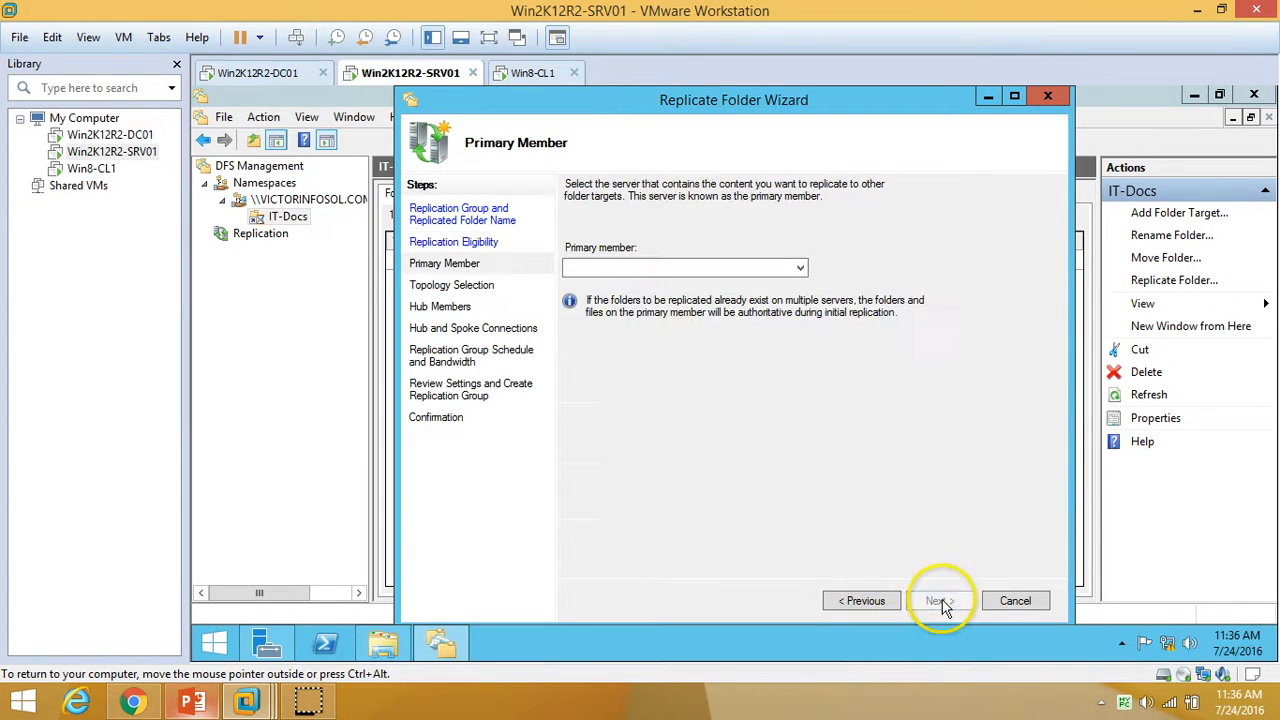
Choose WIN2K12R2-SRV01 as the primary member of the replication group.
click(665, 272)
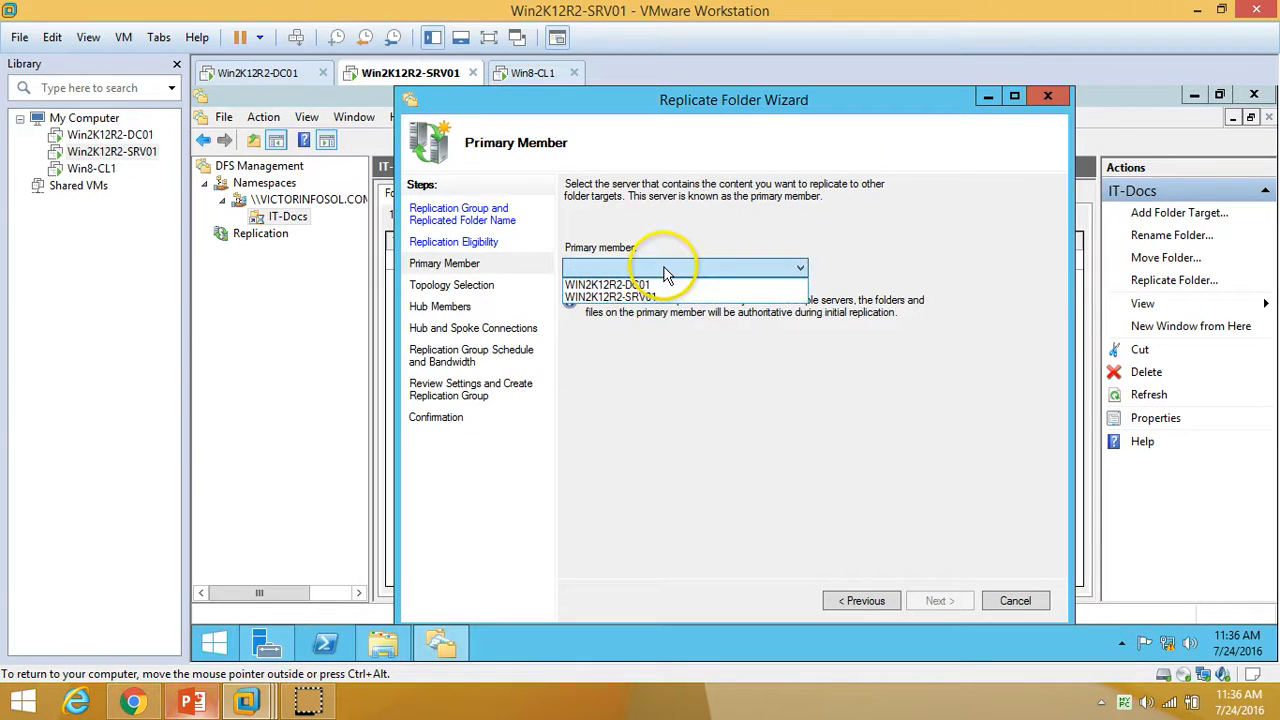
click(680, 368)
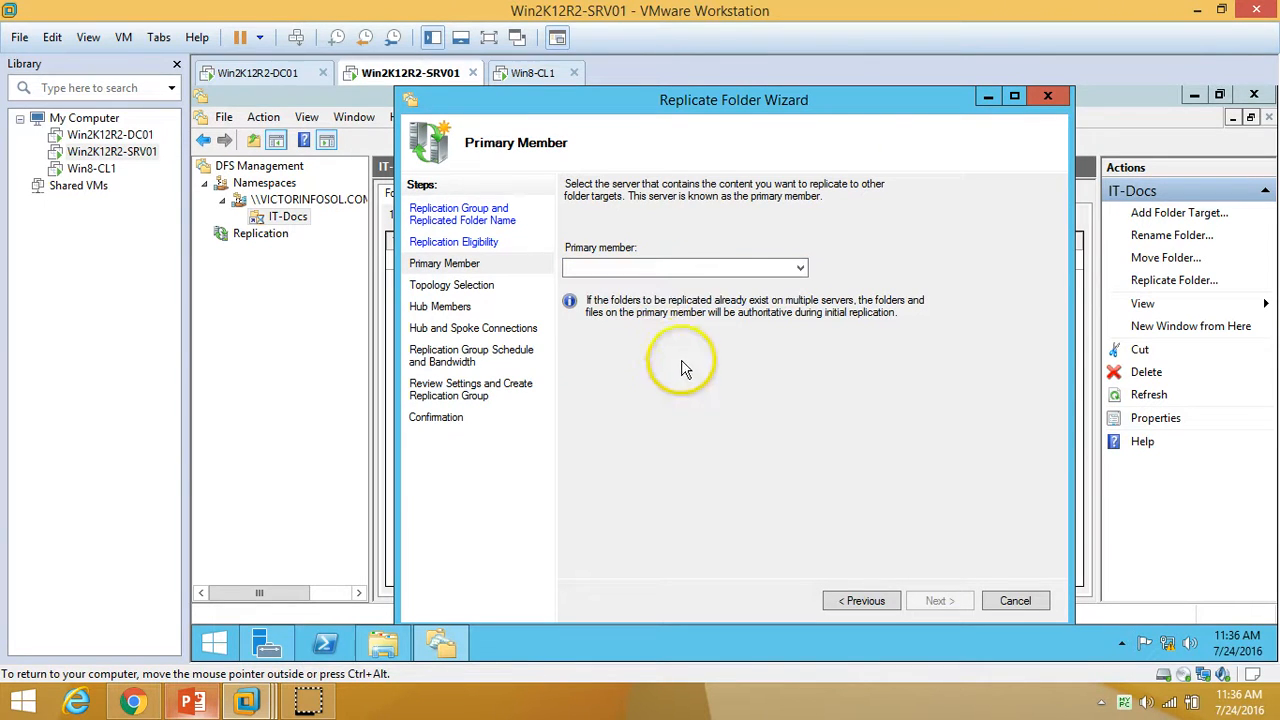
click(648, 268)
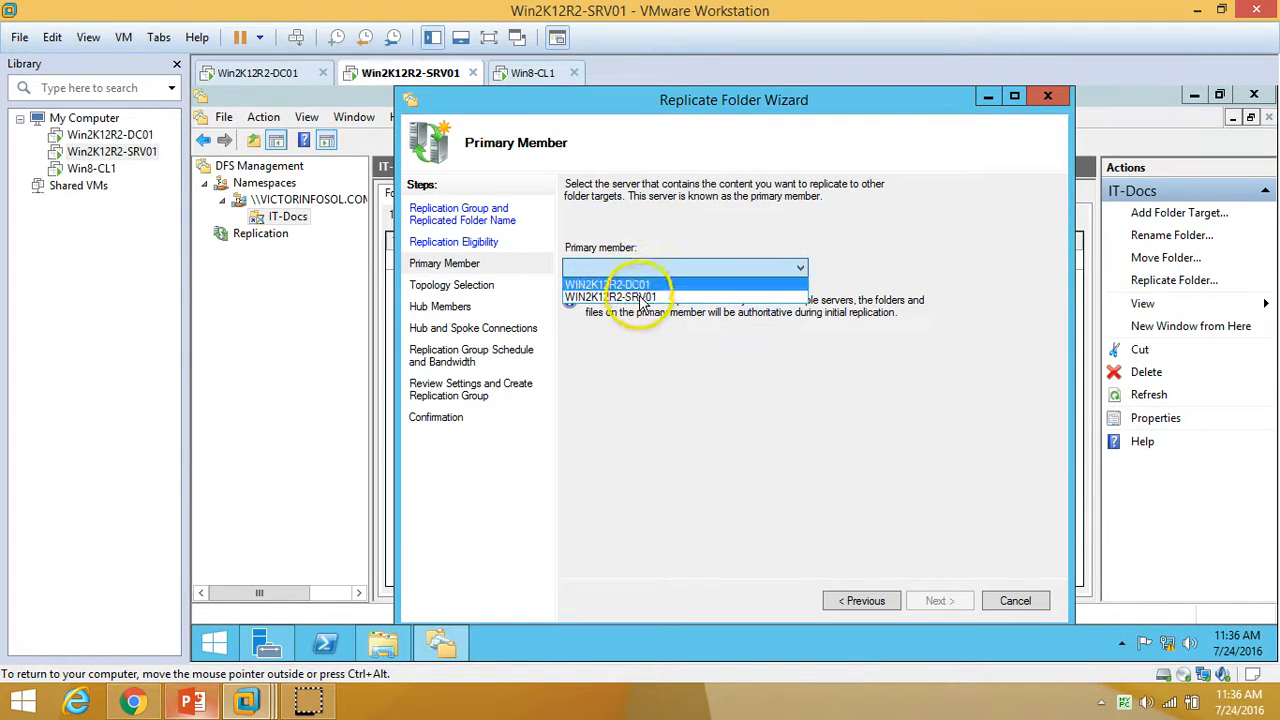
click(640, 298)
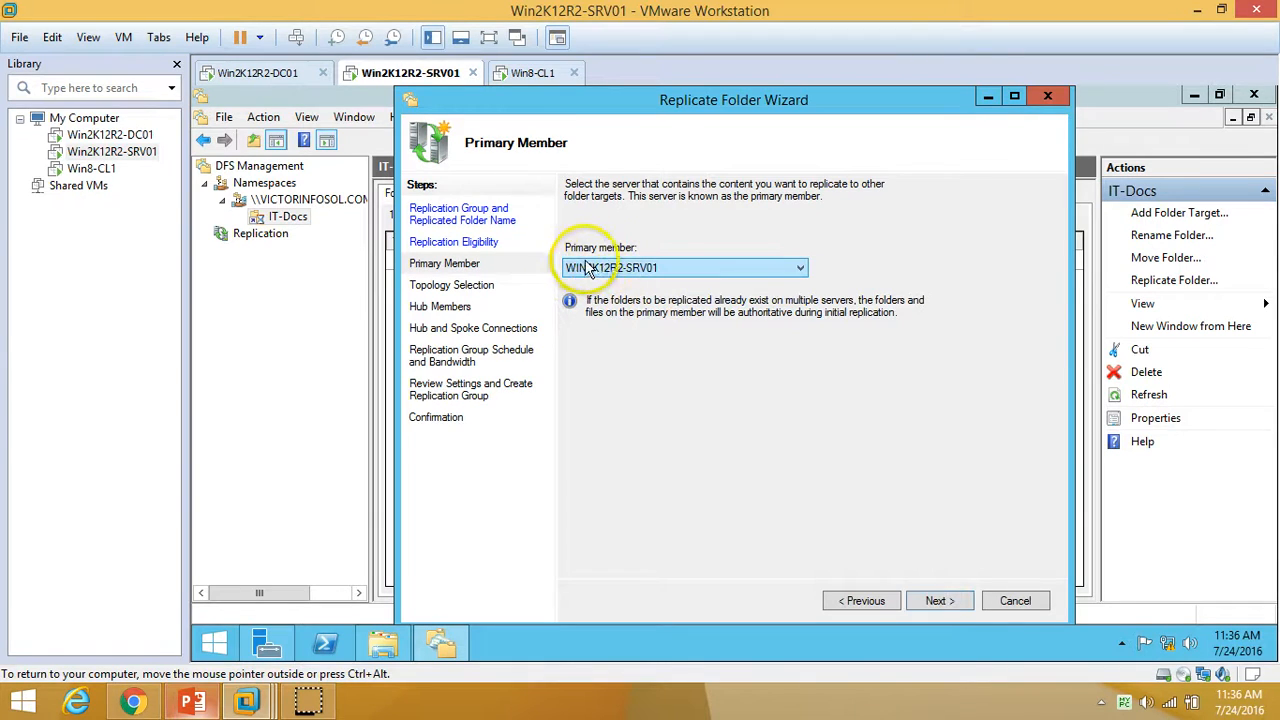
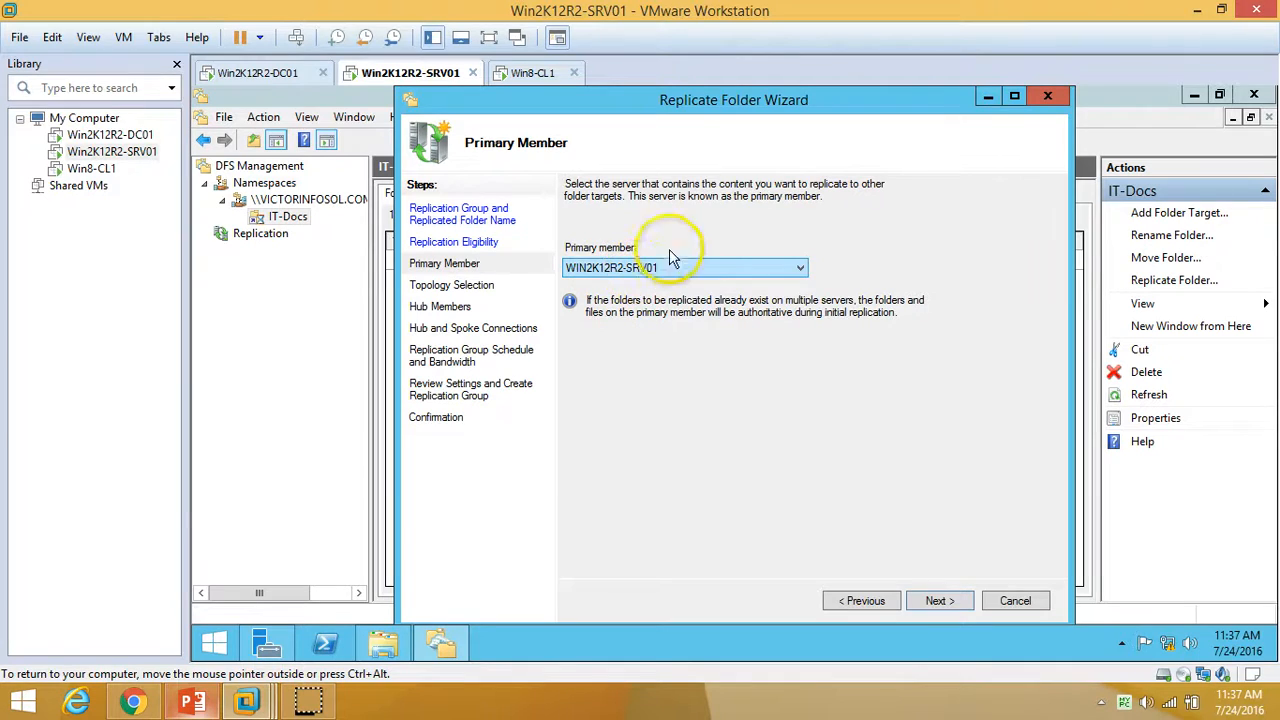
Switch to Win2K12R2-DC01 and create a text document named hi in the IT-Docs-On-DC01 folder.
click(262, 80)
right_click(531, 292)
right_click(459, 297)
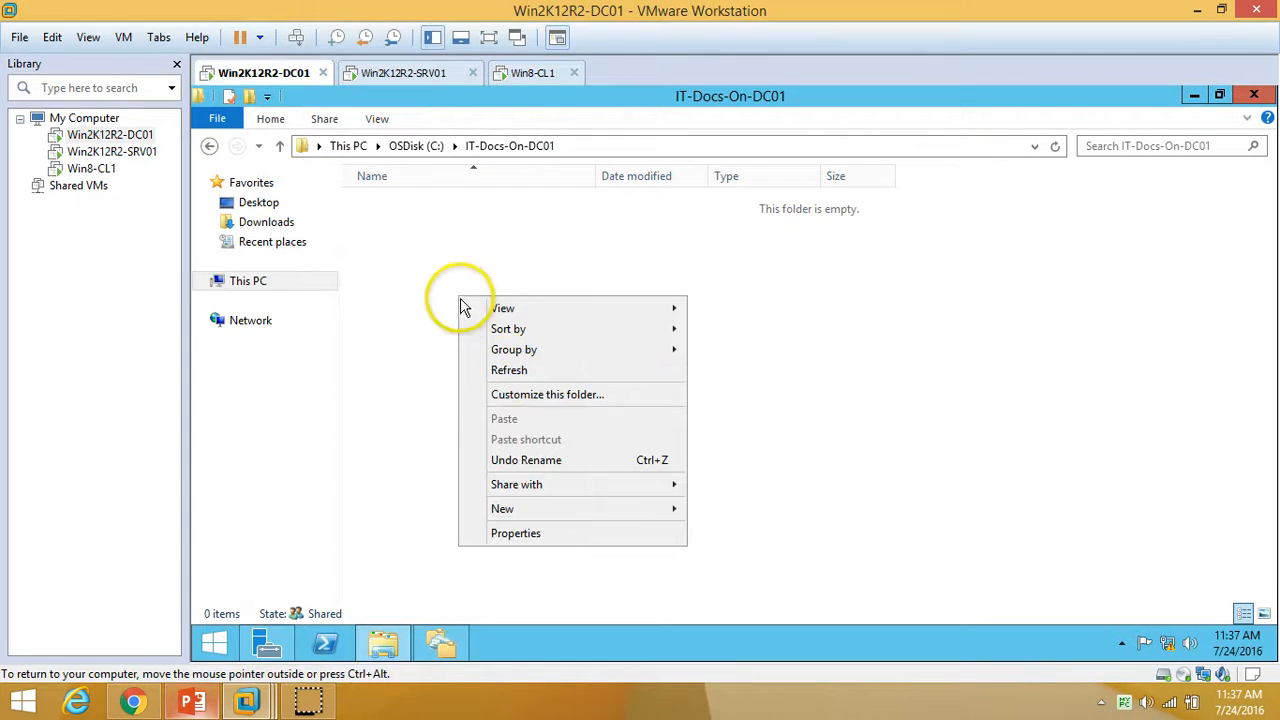
mouse_move(672, 510)
click(730, 619)
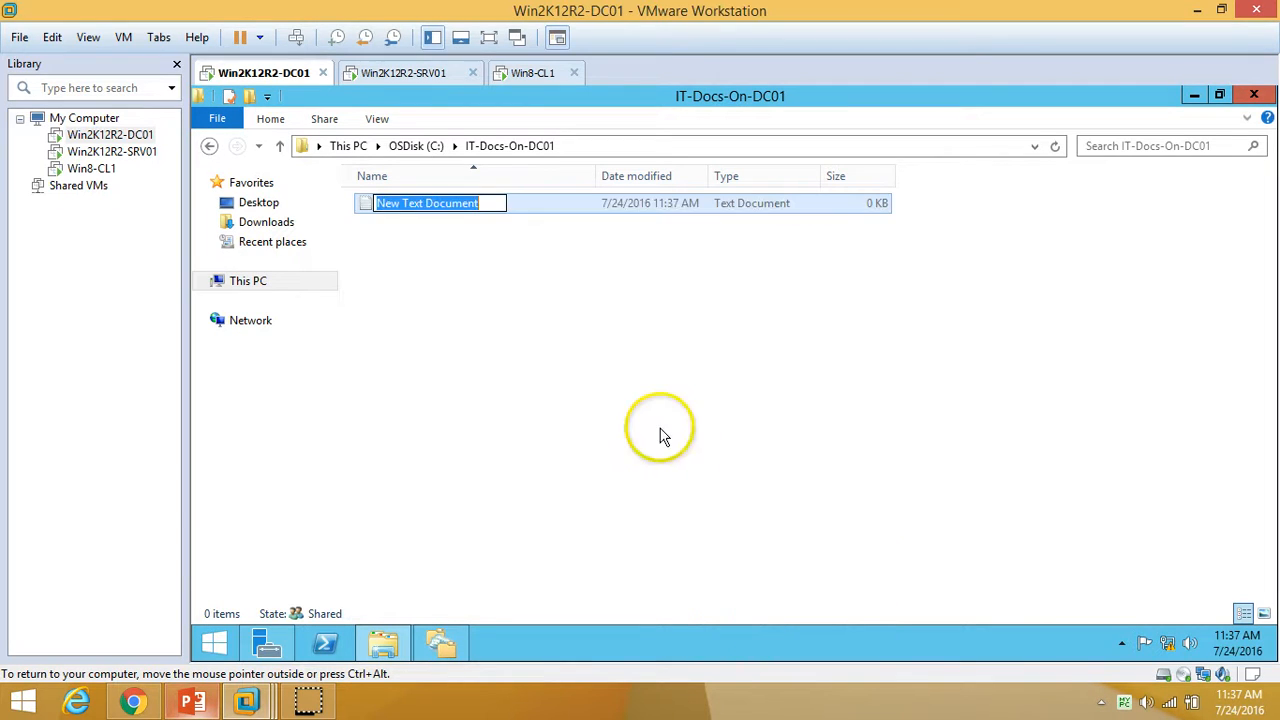
text(hi)
key(Return)
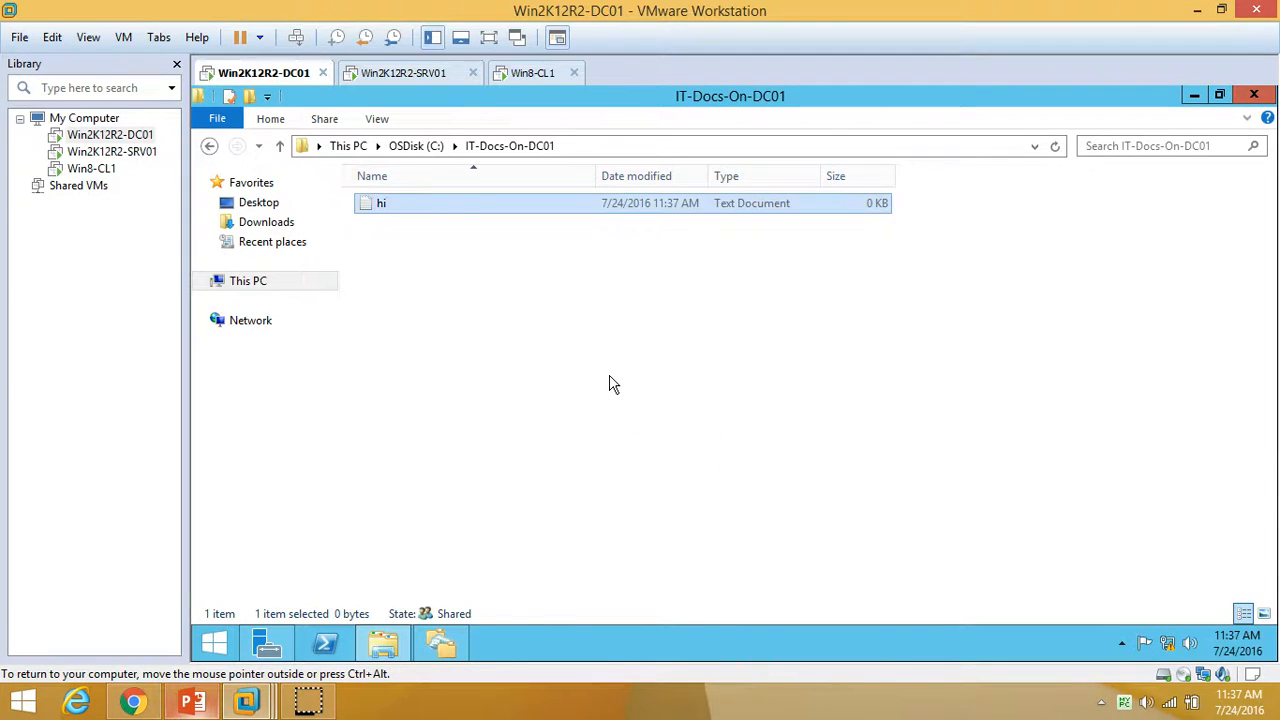
right_click(565, 296)
click(606, 366)
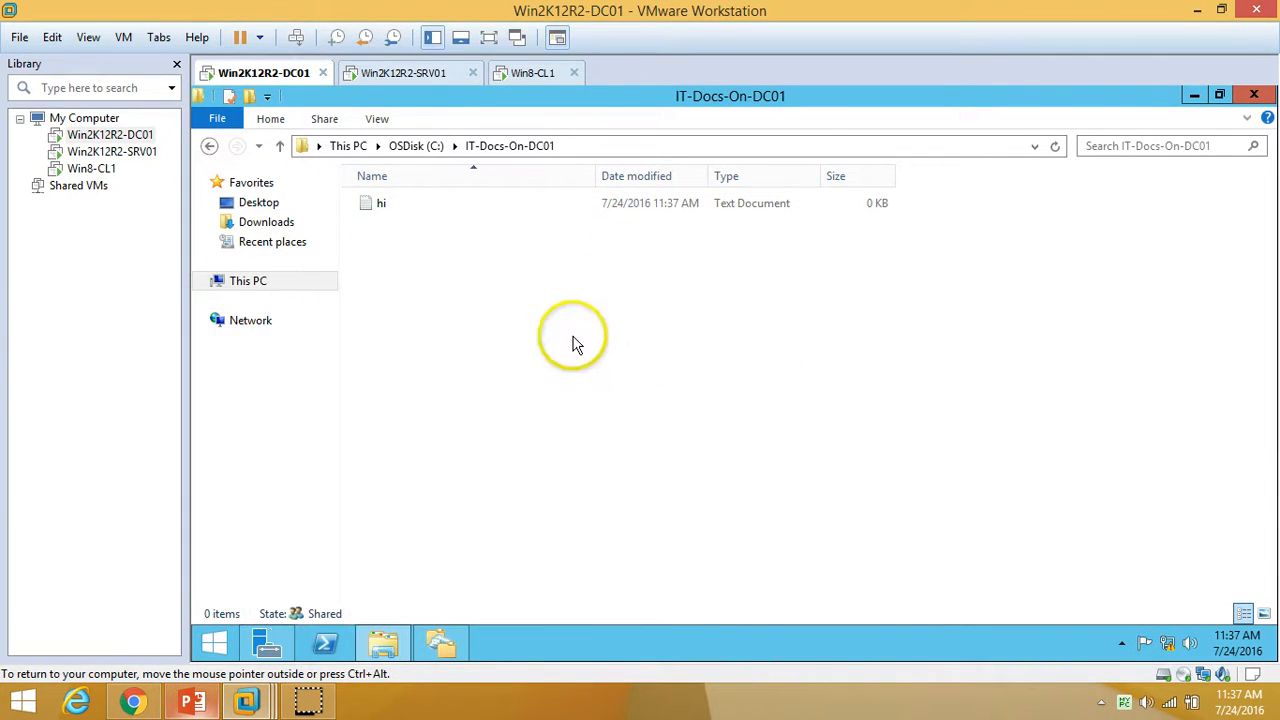
Enter the letter f in the hi text document, save it, and refresh the folder view.
double_click(418, 207)
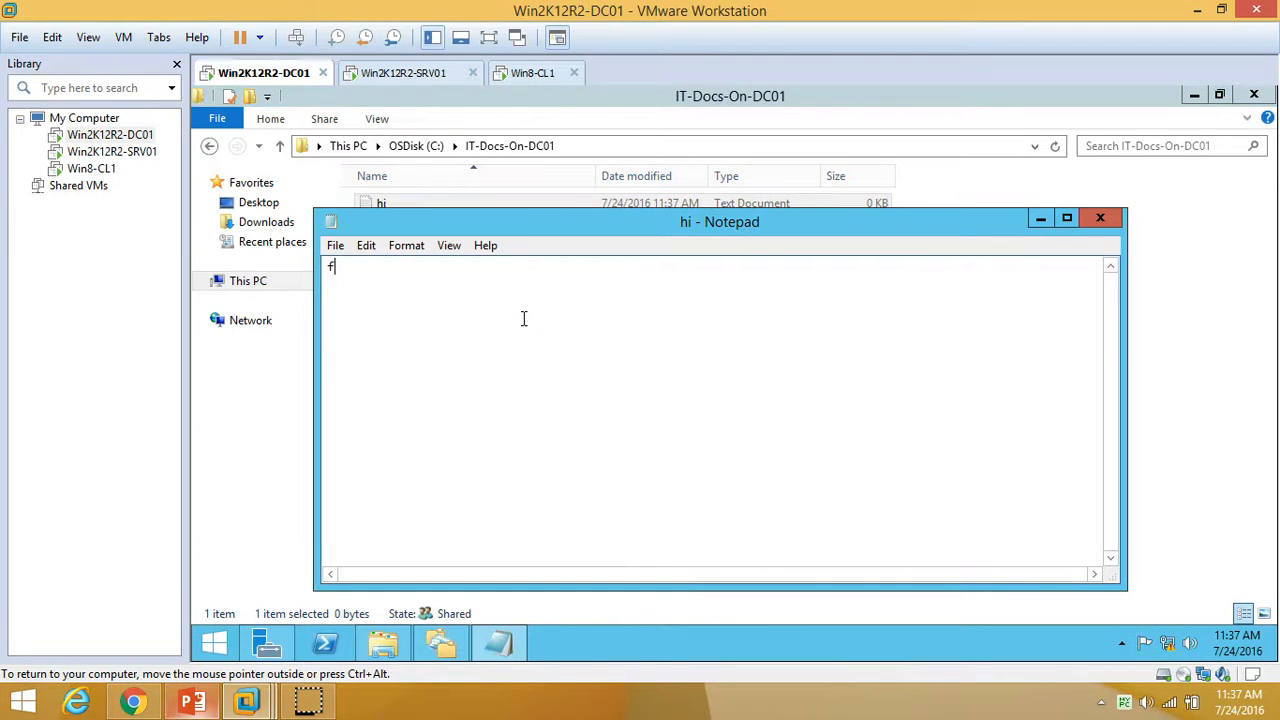
key(alt+F4)
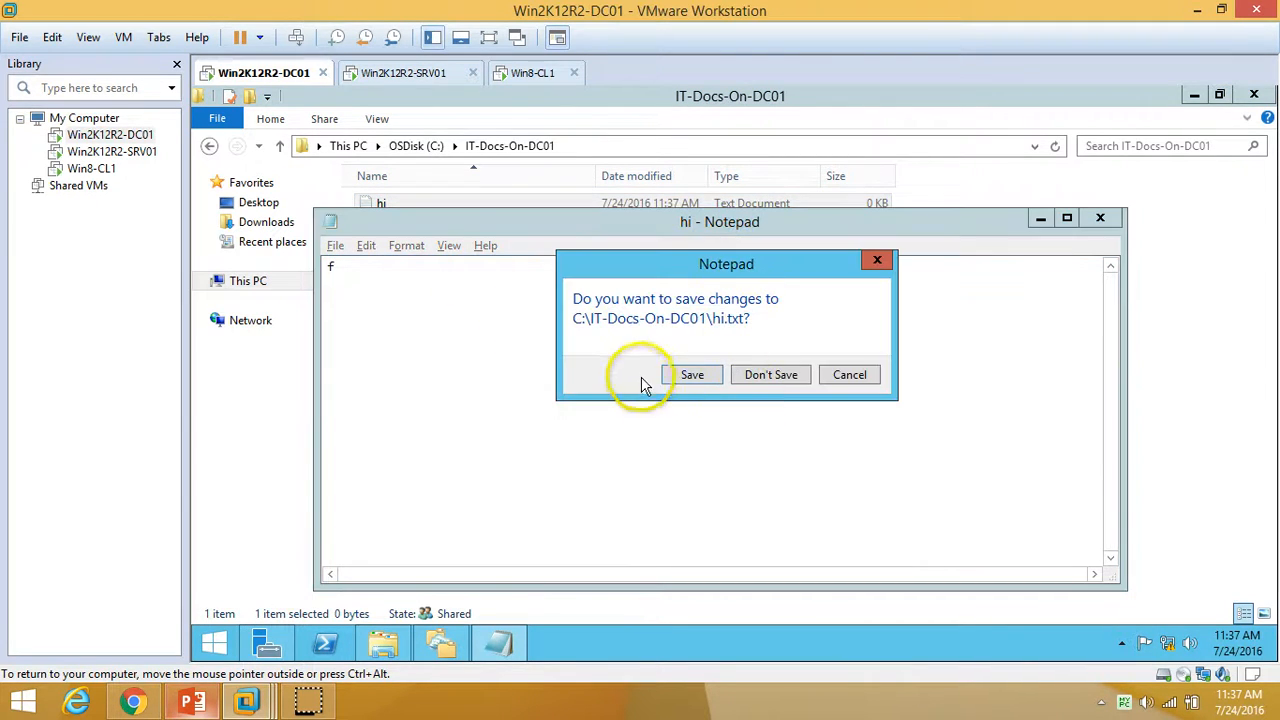
click(685, 375)
right_click(552, 314)
click(595, 381)
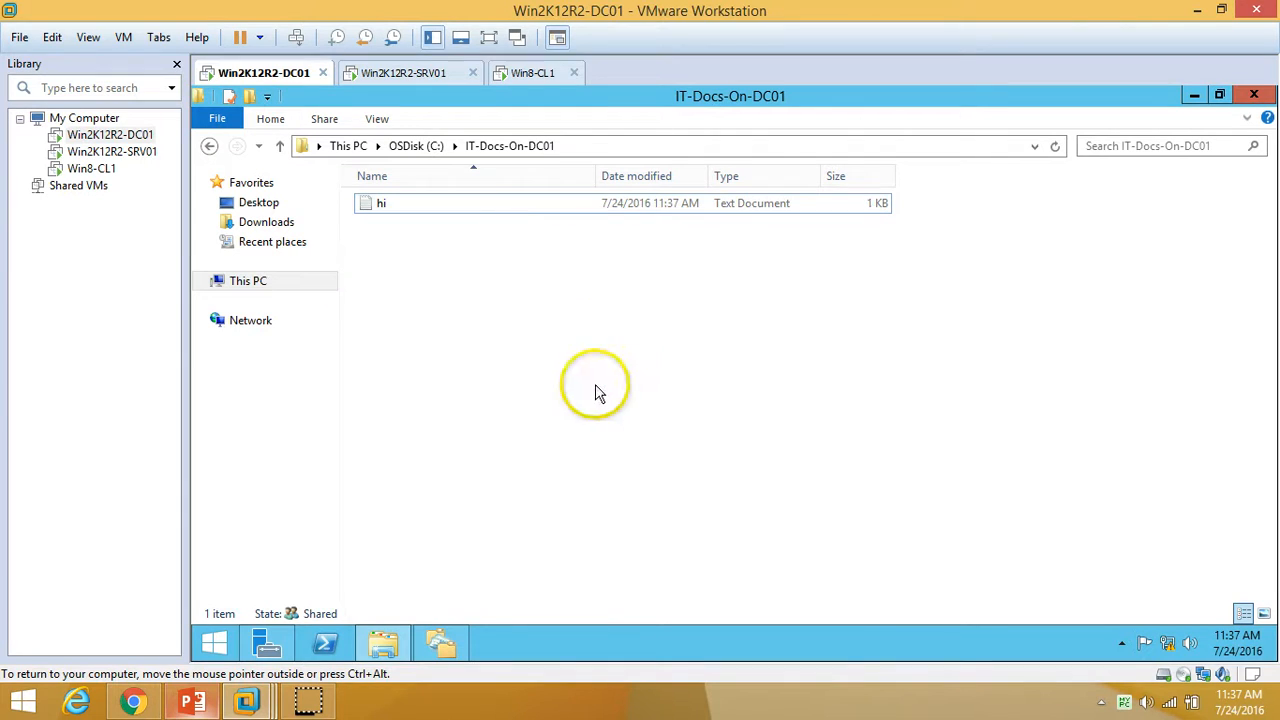
Return to Win2K12R2-SRV01, accept the chosen primary member, and keep the Full mesh topology for the replication group.
click(420, 72)
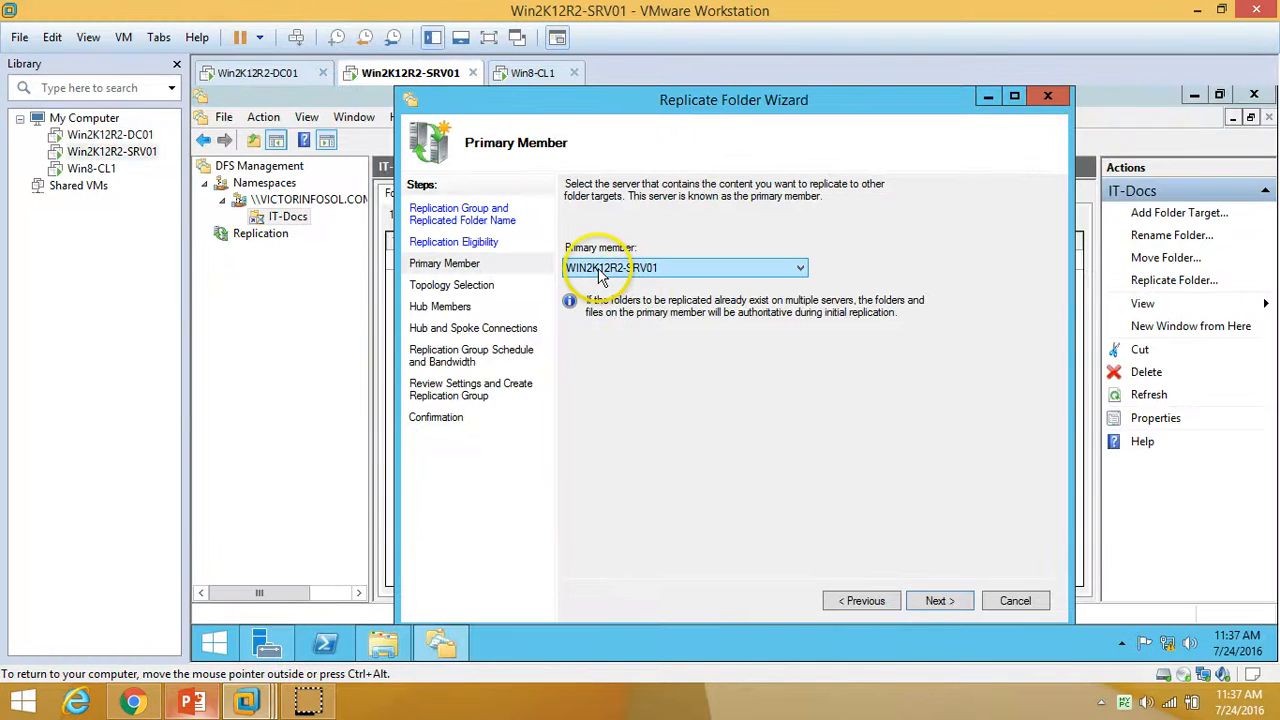
click(938, 601)
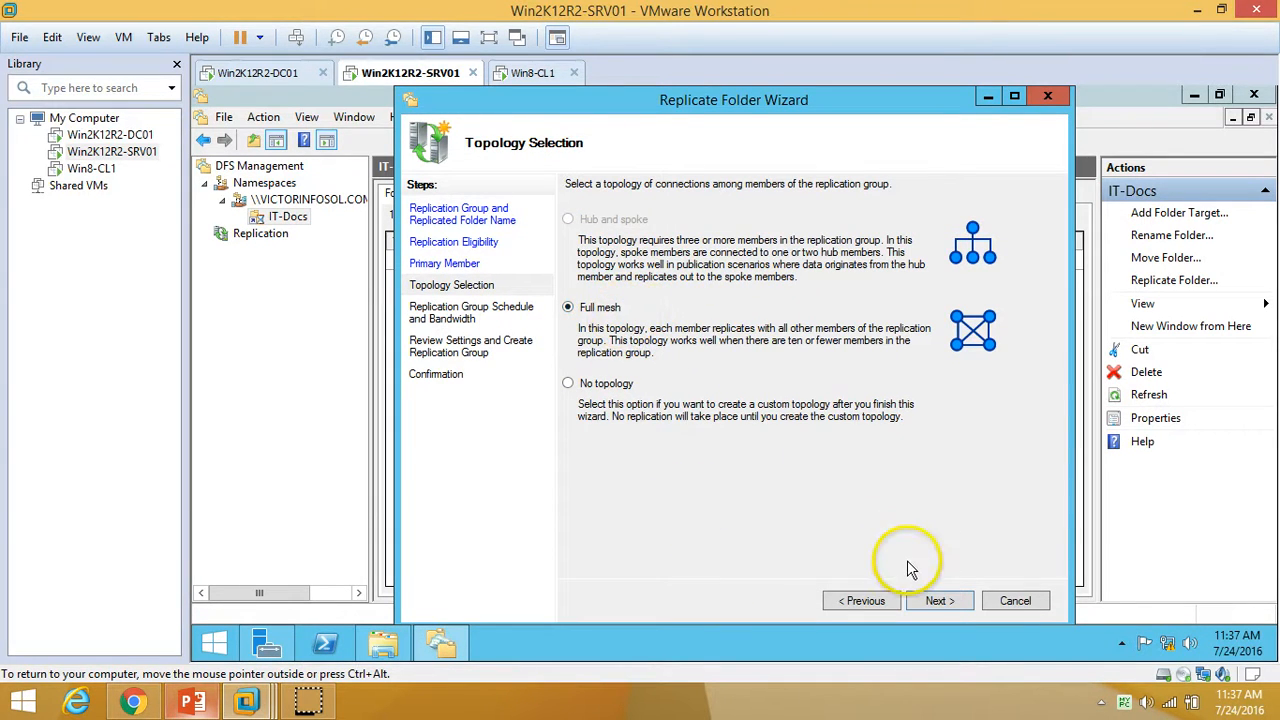
click(955, 605)
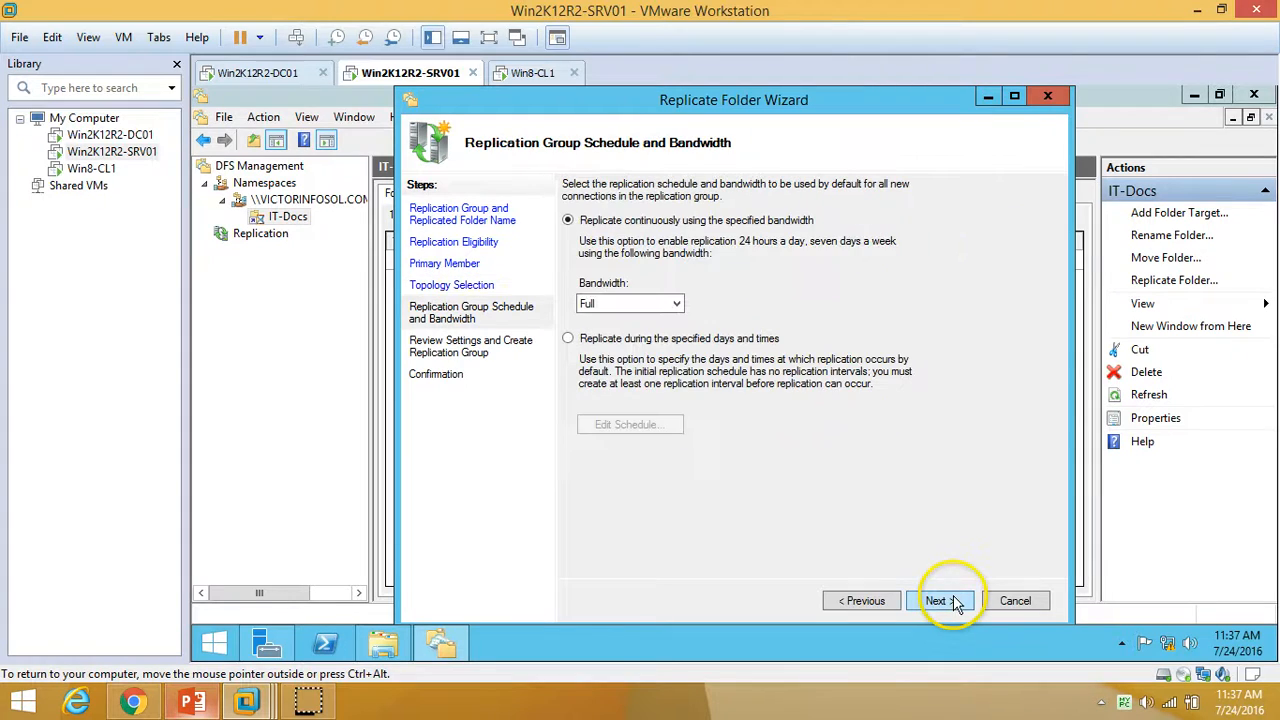
Choose replication during specified days and times, and schedule all hours from Monday to Friday at 1 Mbps.
click(633, 311)
click(824, 478)
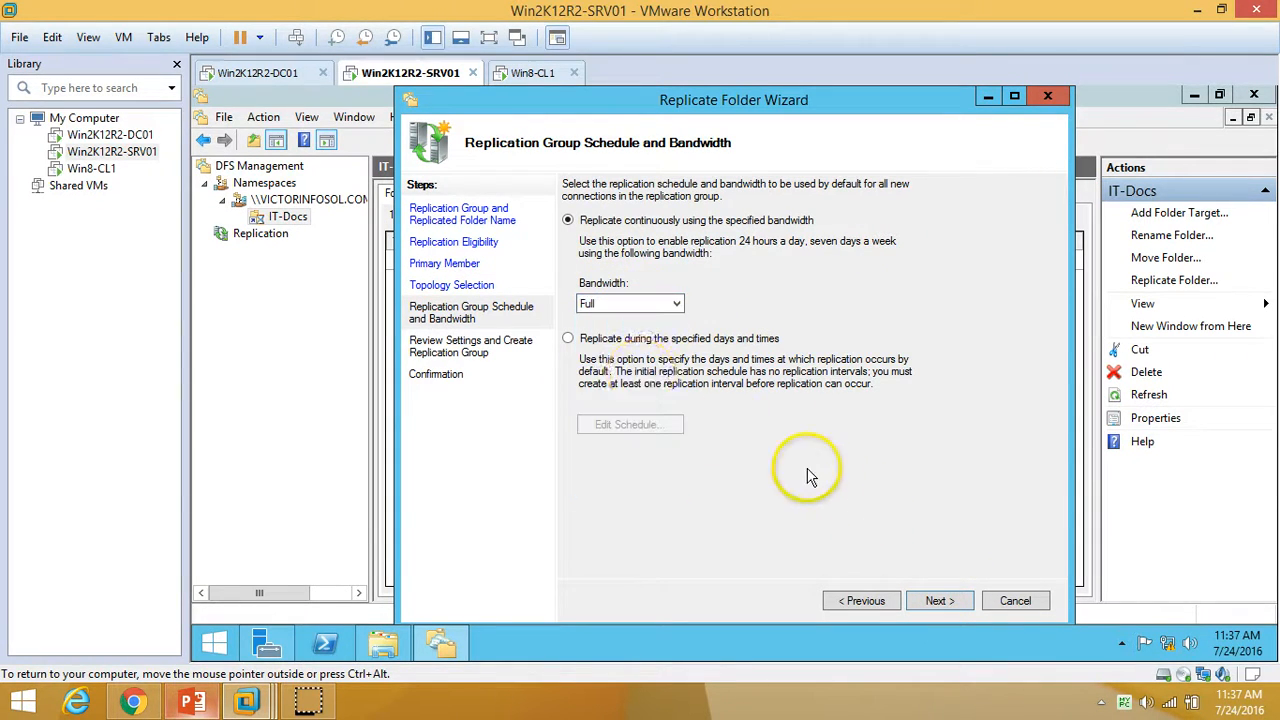
click(567, 338)
click(628, 424)
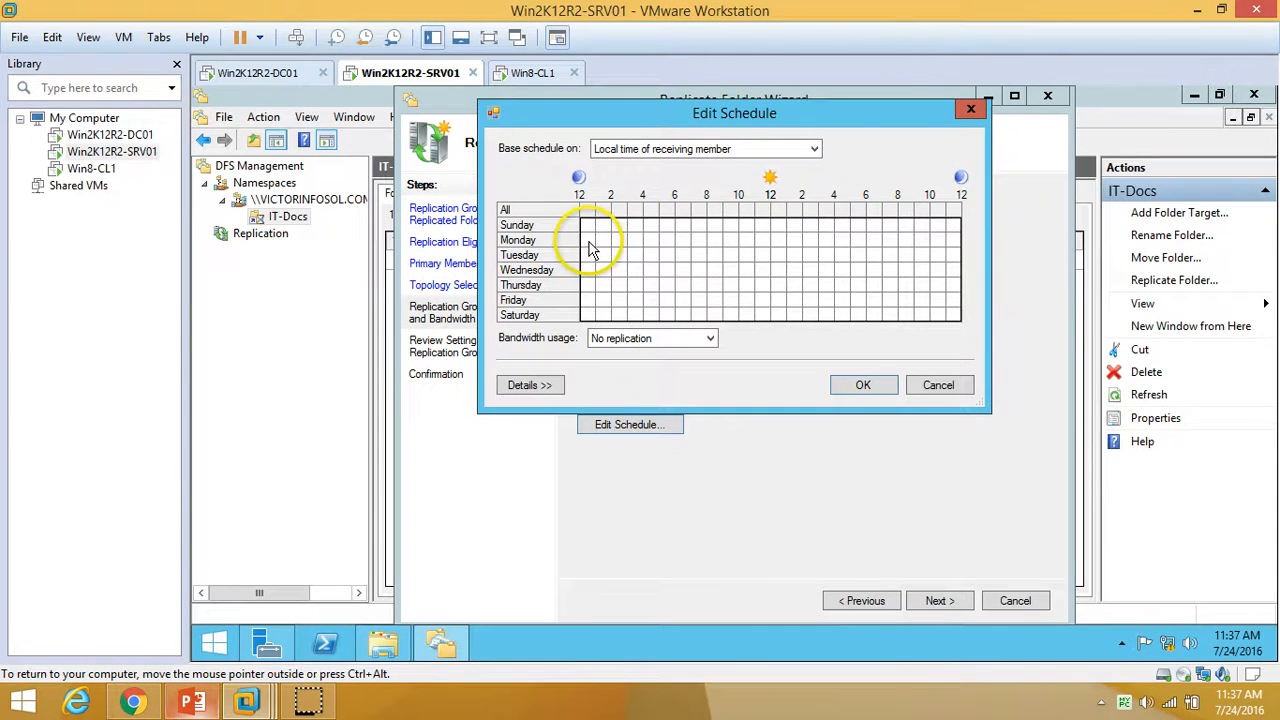
drag(590, 248, 955, 303)
click(668, 338)
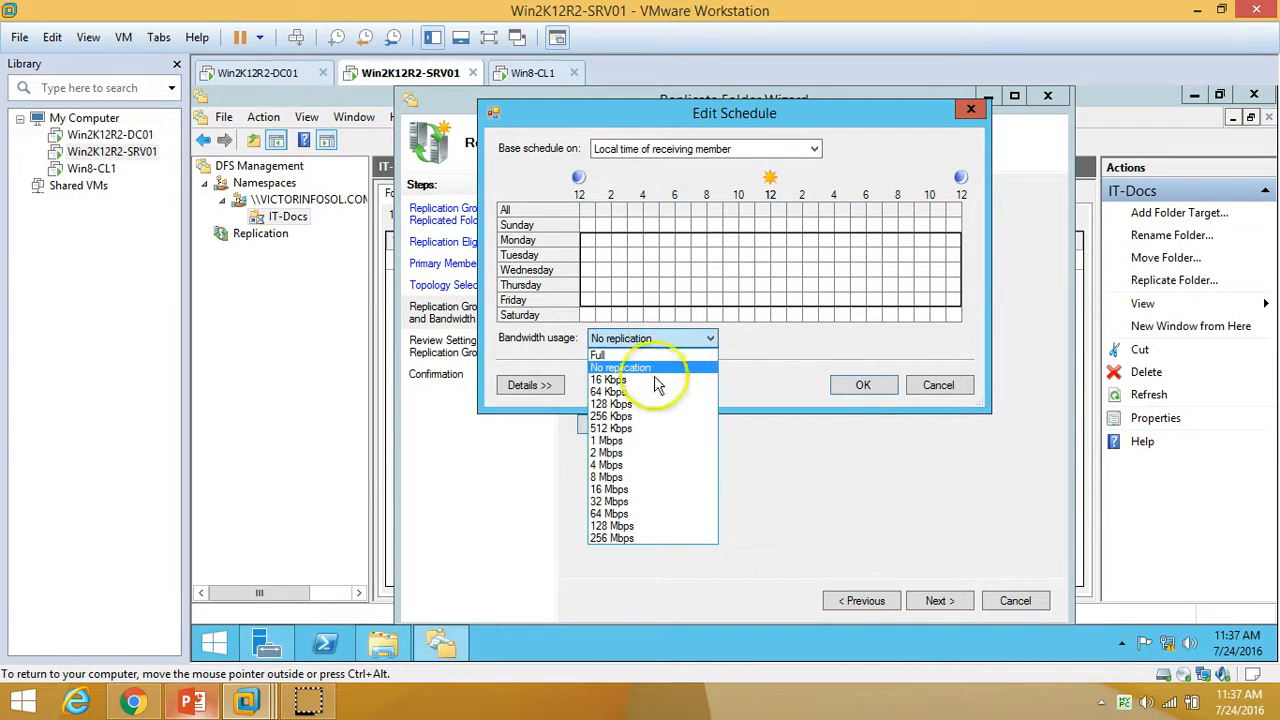
click(630, 441)
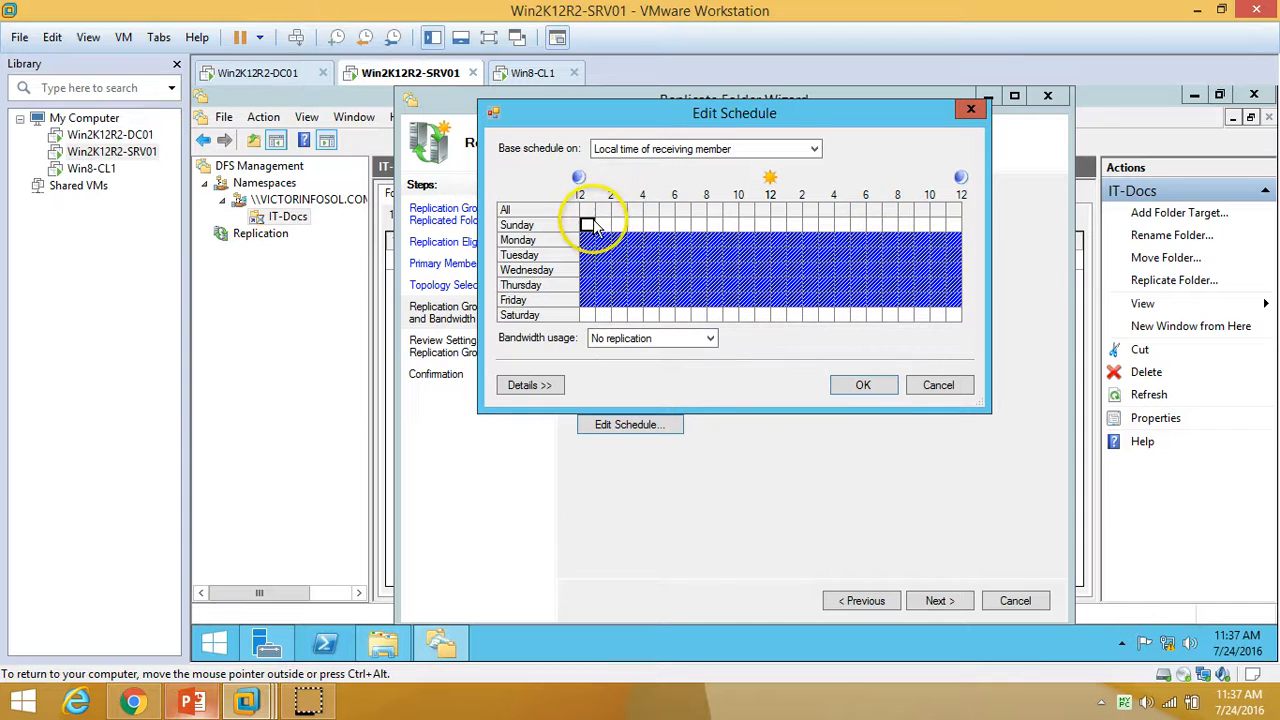
Schedule full-bandwidth replication for all of Sunday and for Saturday from midnight to 5 PM.
drag(950, 239, 961, 225)
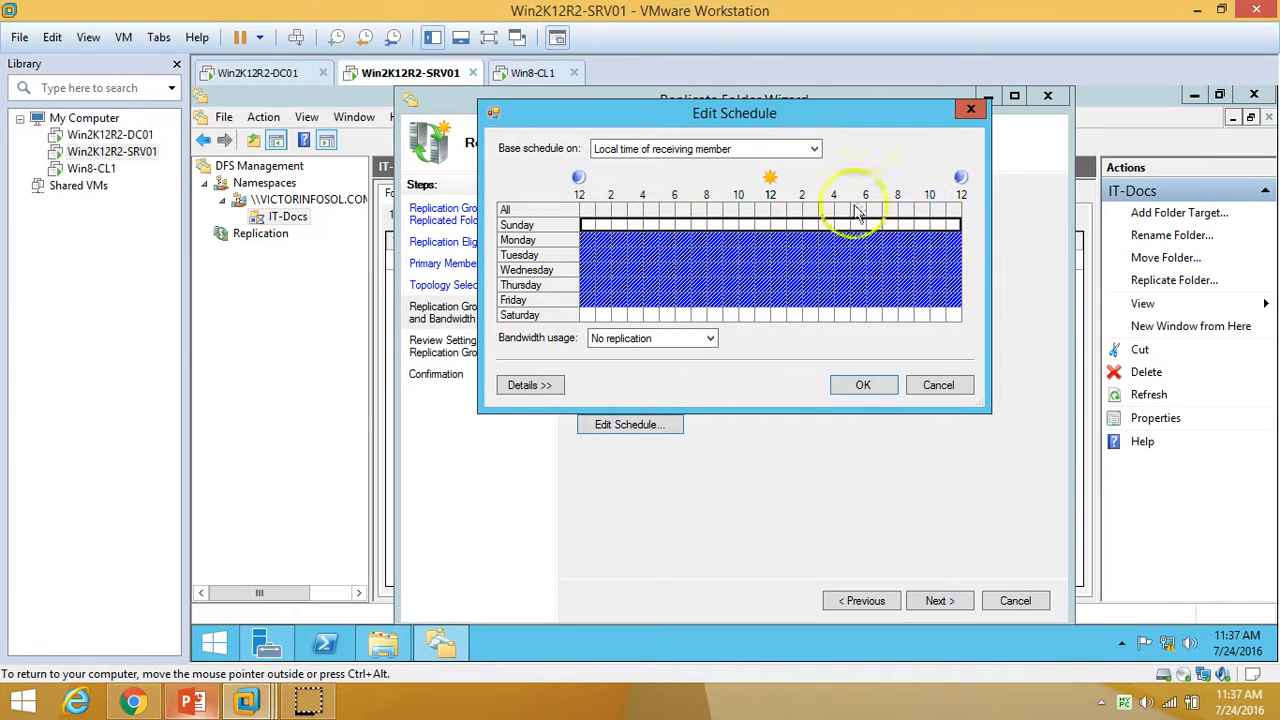
click(635, 340)
click(620, 358)
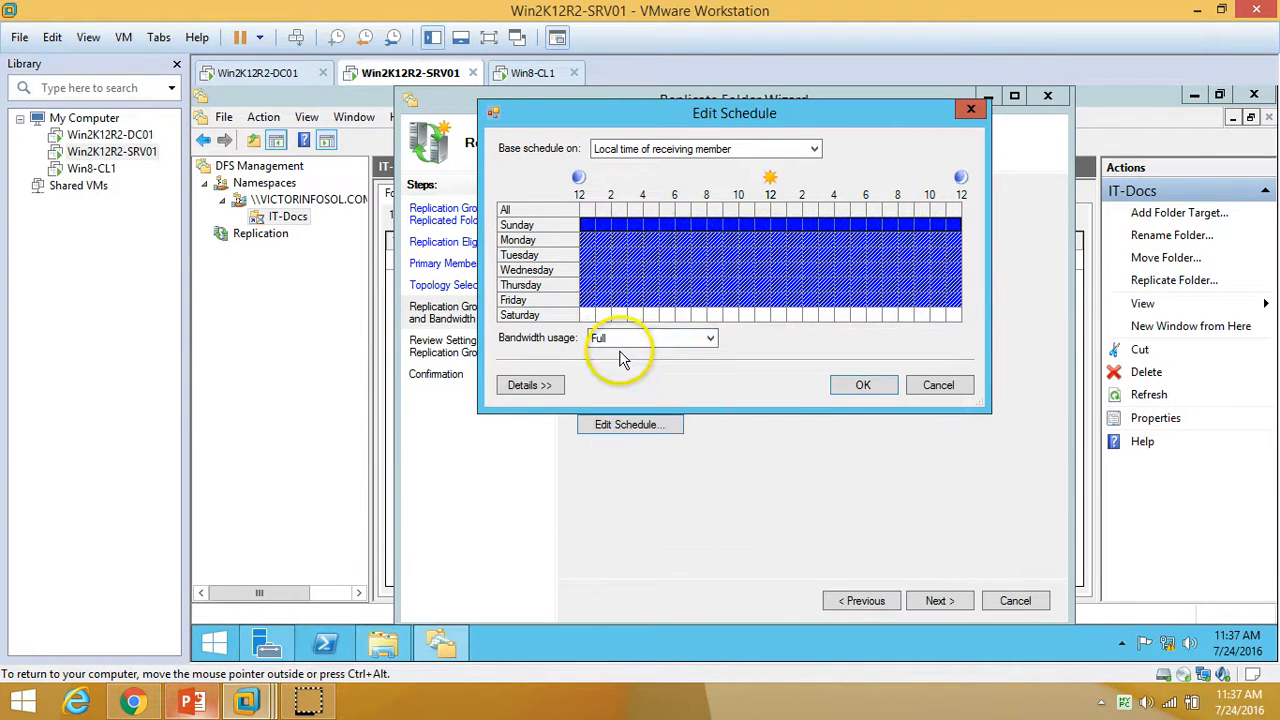
drag(586, 318, 753, 318)
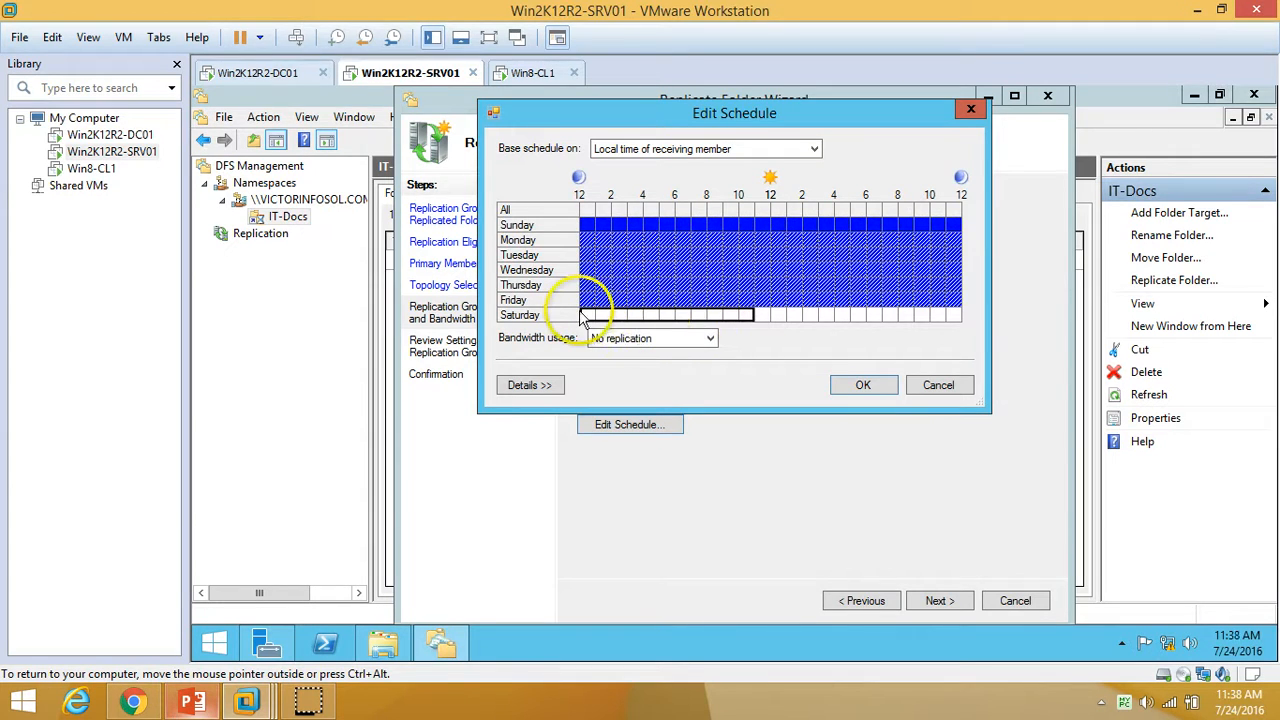
drag(588, 317, 955, 320)
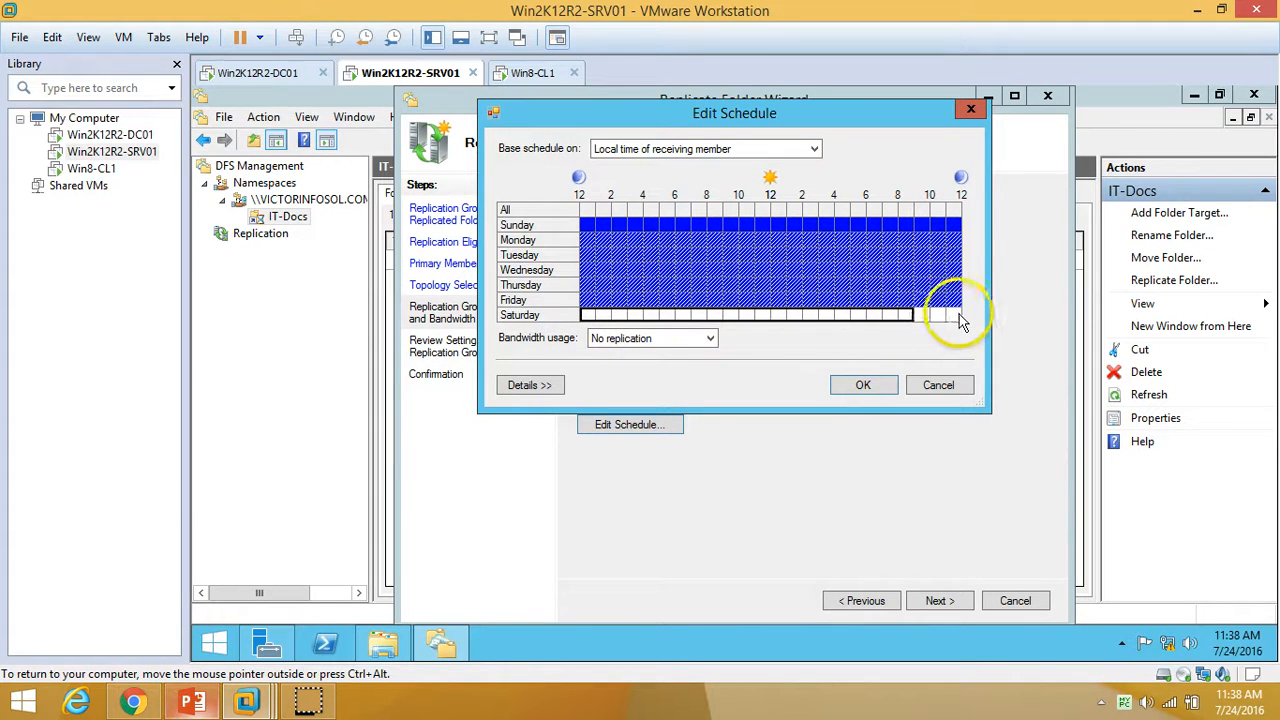
click(640, 338)
click(623, 352)
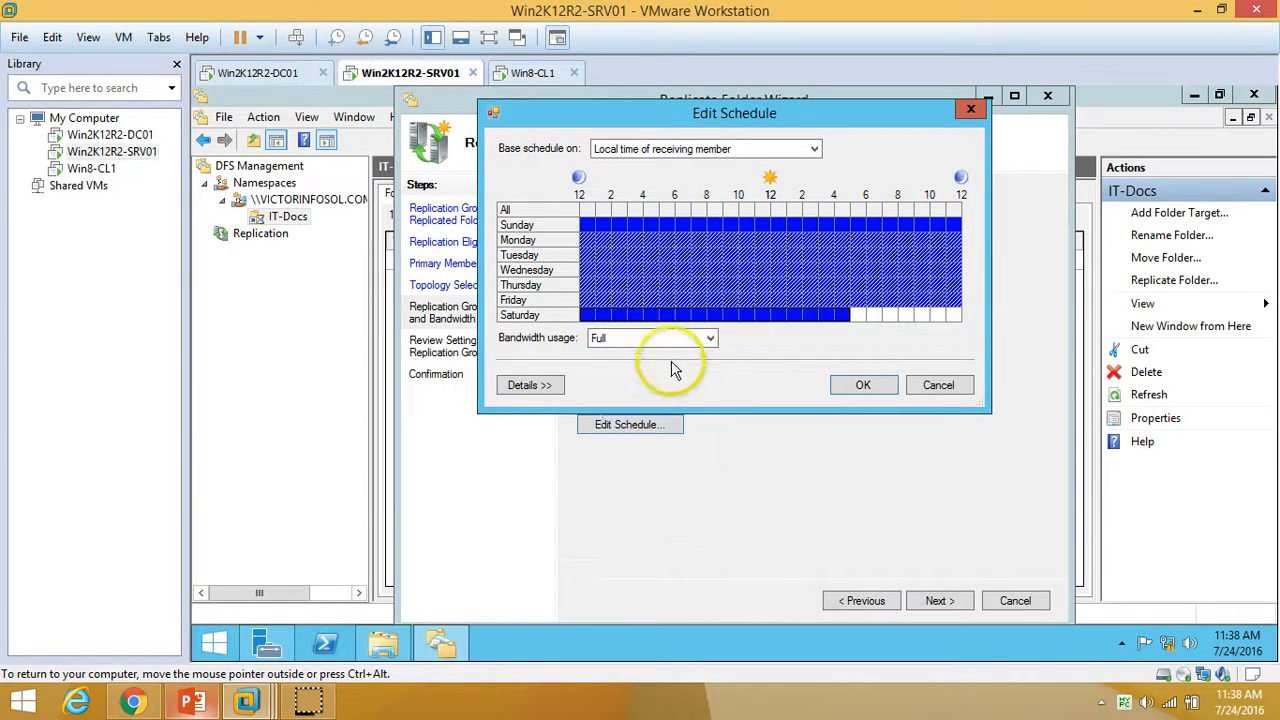
Extend Saturday's full-bandwidth replication to 6 PM in the schedule.
drag(853, 316, 747, 342)
click(664, 343)
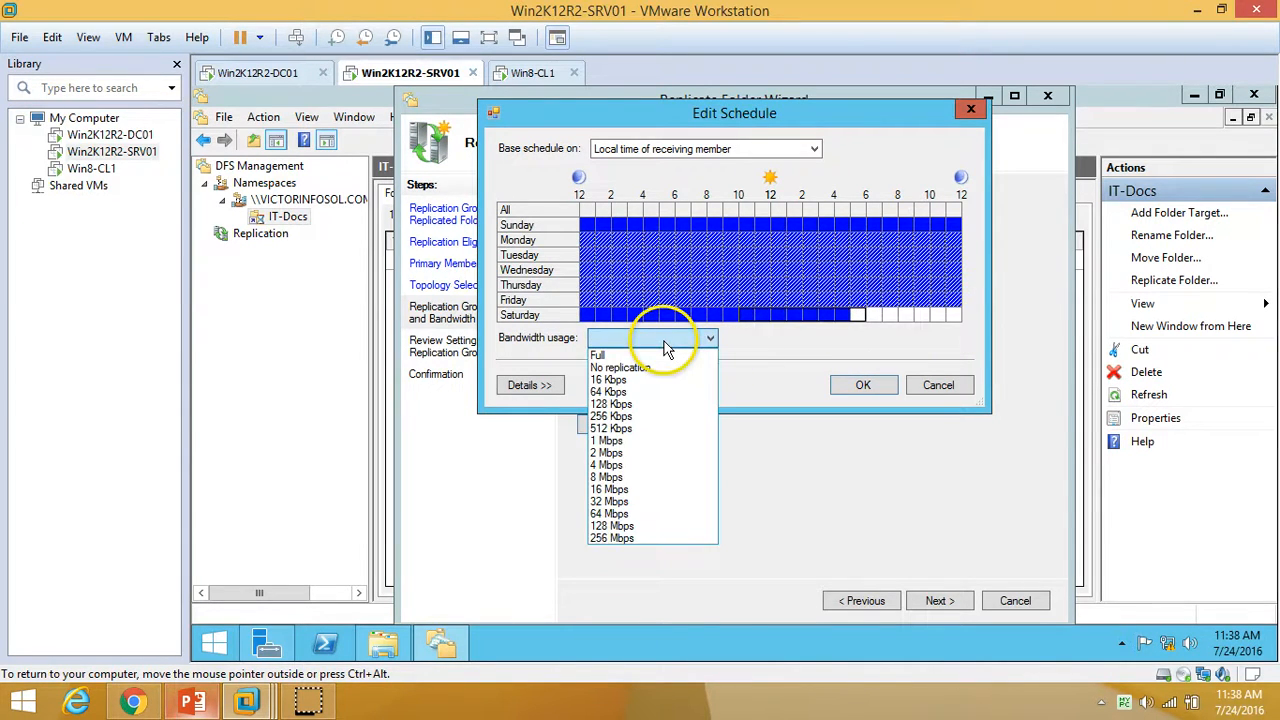
click(787, 356)
drag(857, 316, 912, 318)
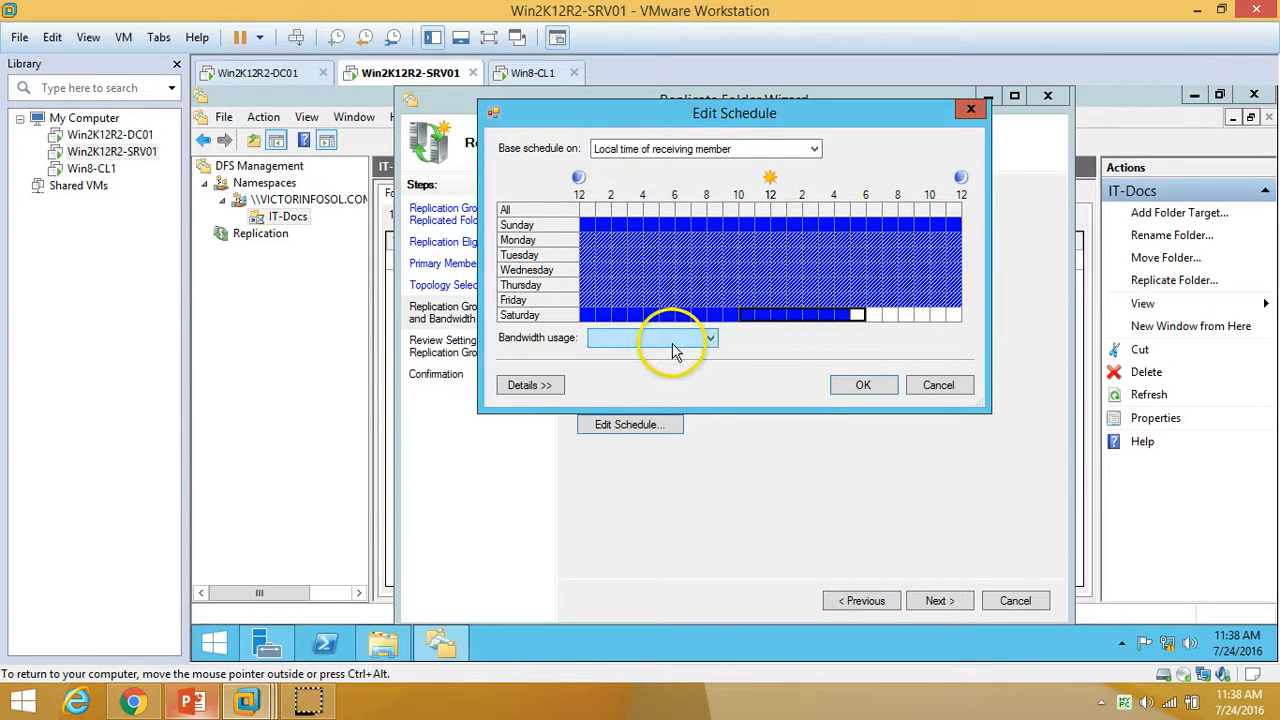
click(674, 343)
click(826, 338)
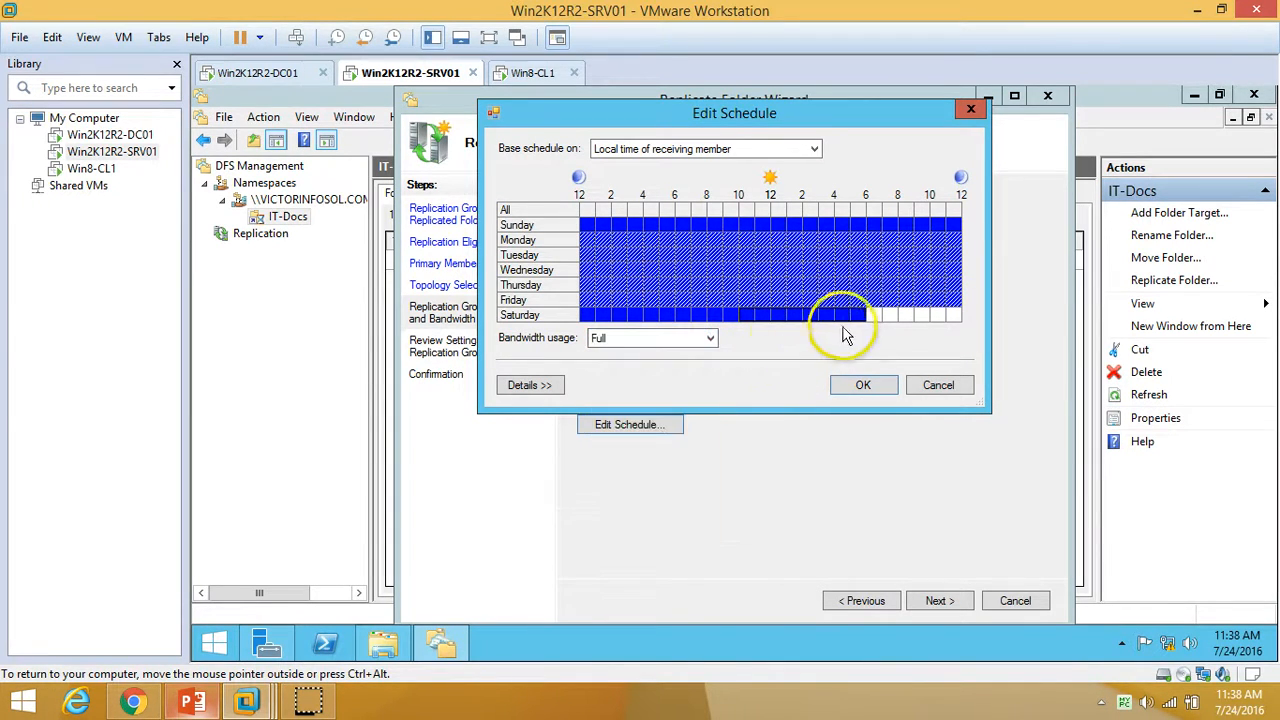
Discard the edited schedule, choose continuous replication with Full bandwidth, and proceed to the settings review.
click(952, 386)
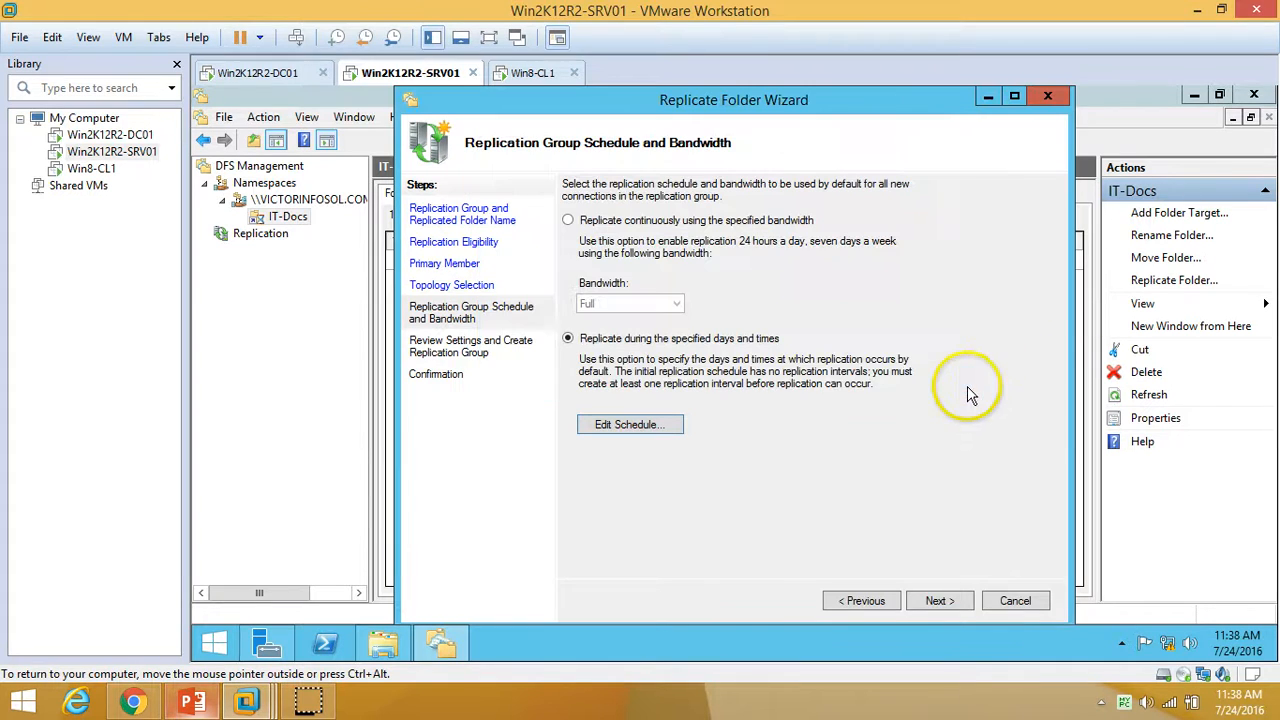
click(567, 220)
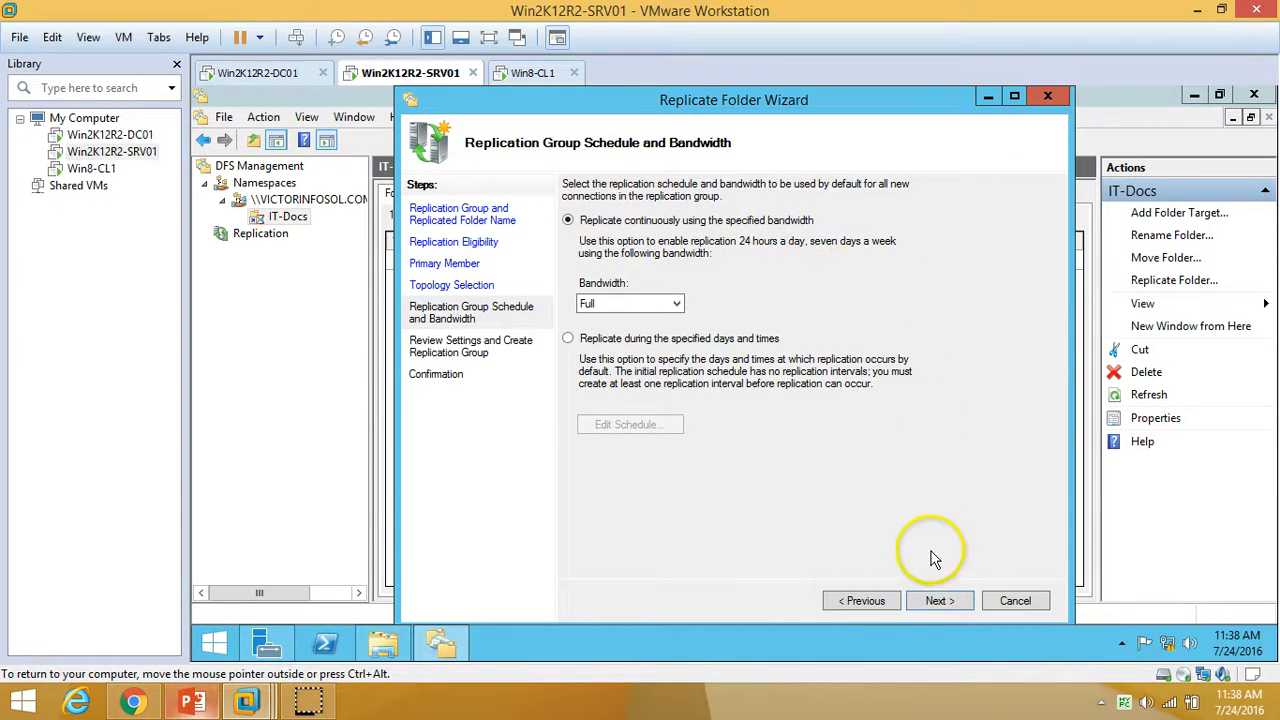
click(935, 601)
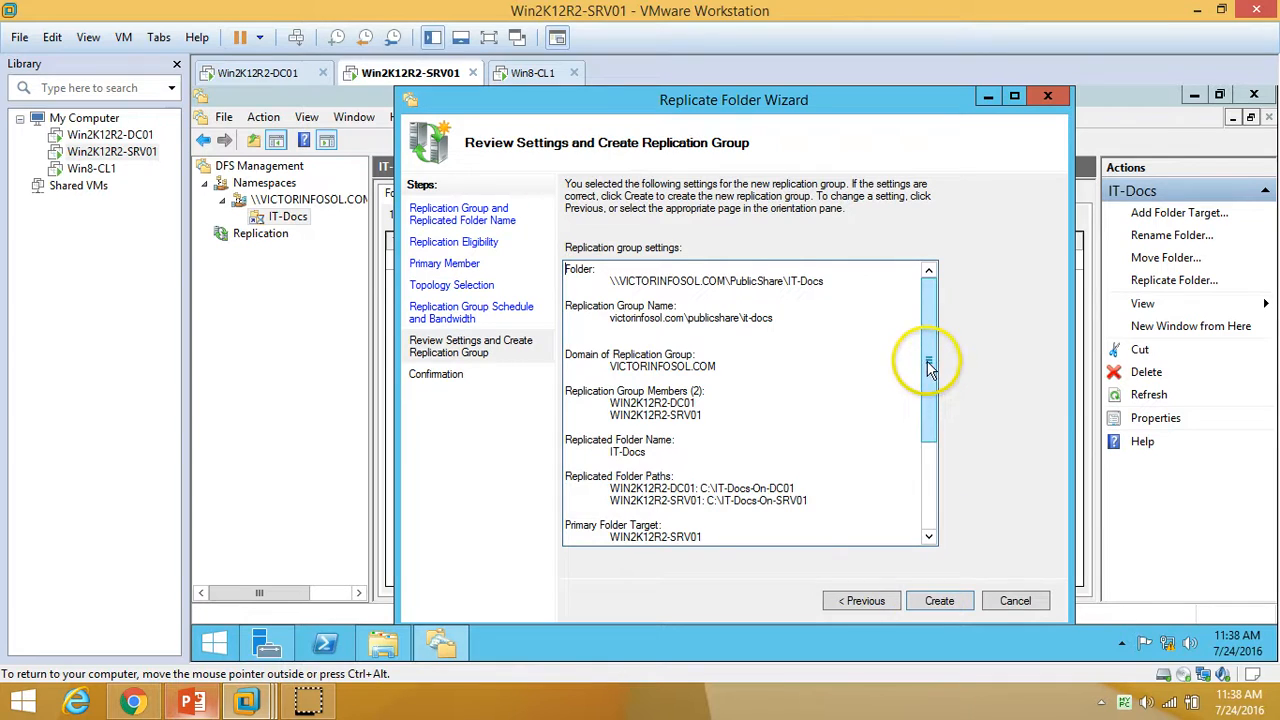
Review the replication group settings, including the primary folder target, topology type, list of connections and default connection schedule.
click(929, 471)
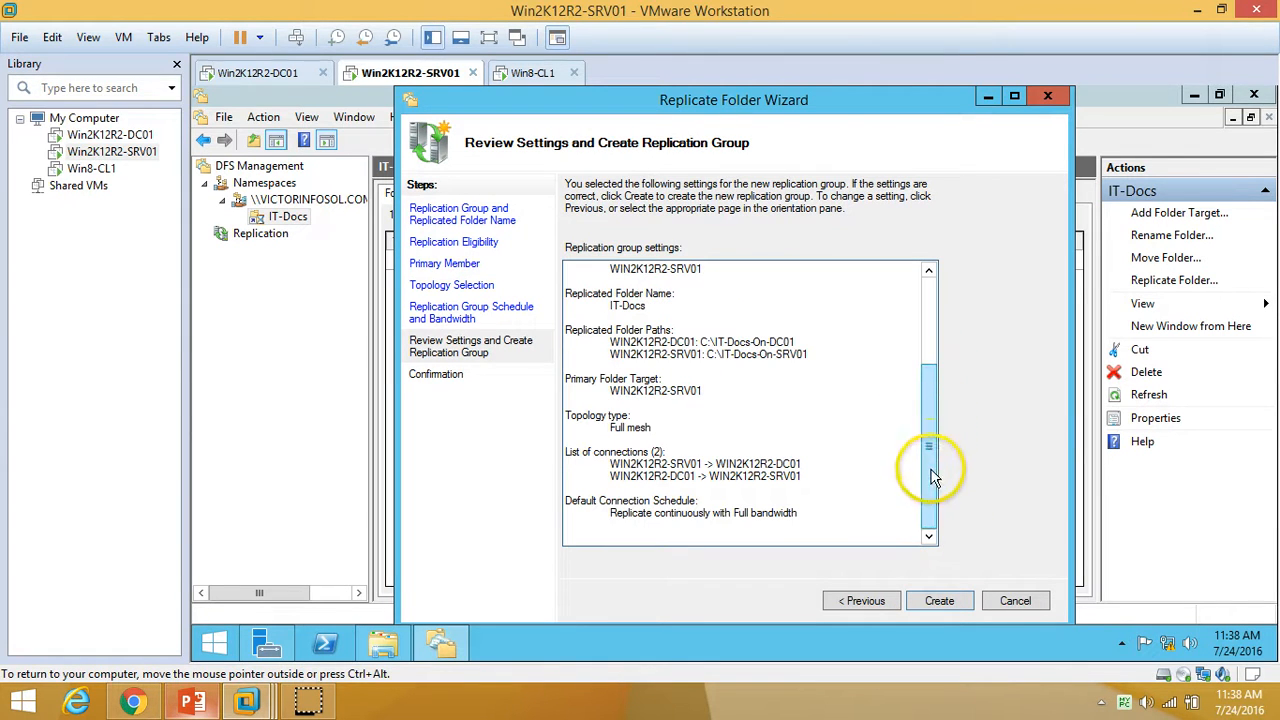
drag(822, 490, 706, 463)
drag(570, 381, 743, 391)
click(706, 399)
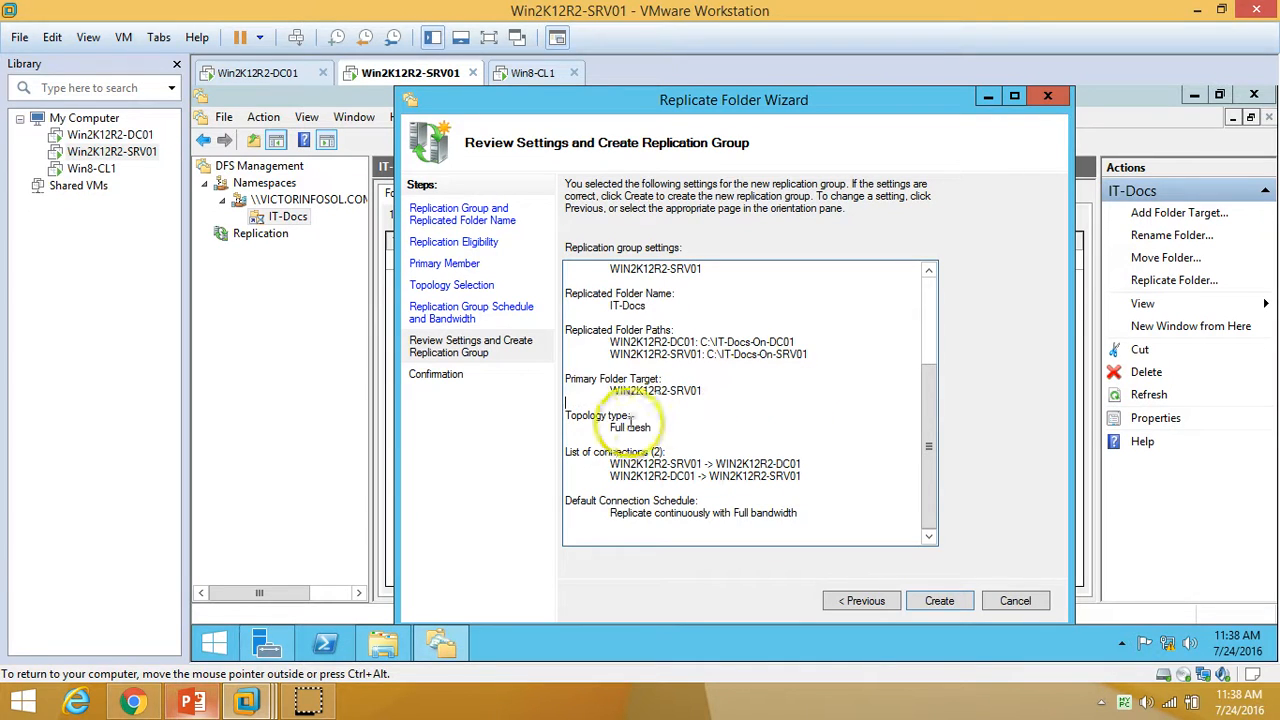
drag(571, 414, 706, 426)
click(680, 455)
drag(574, 451, 820, 478)
scroll(794, 449, up, 5)
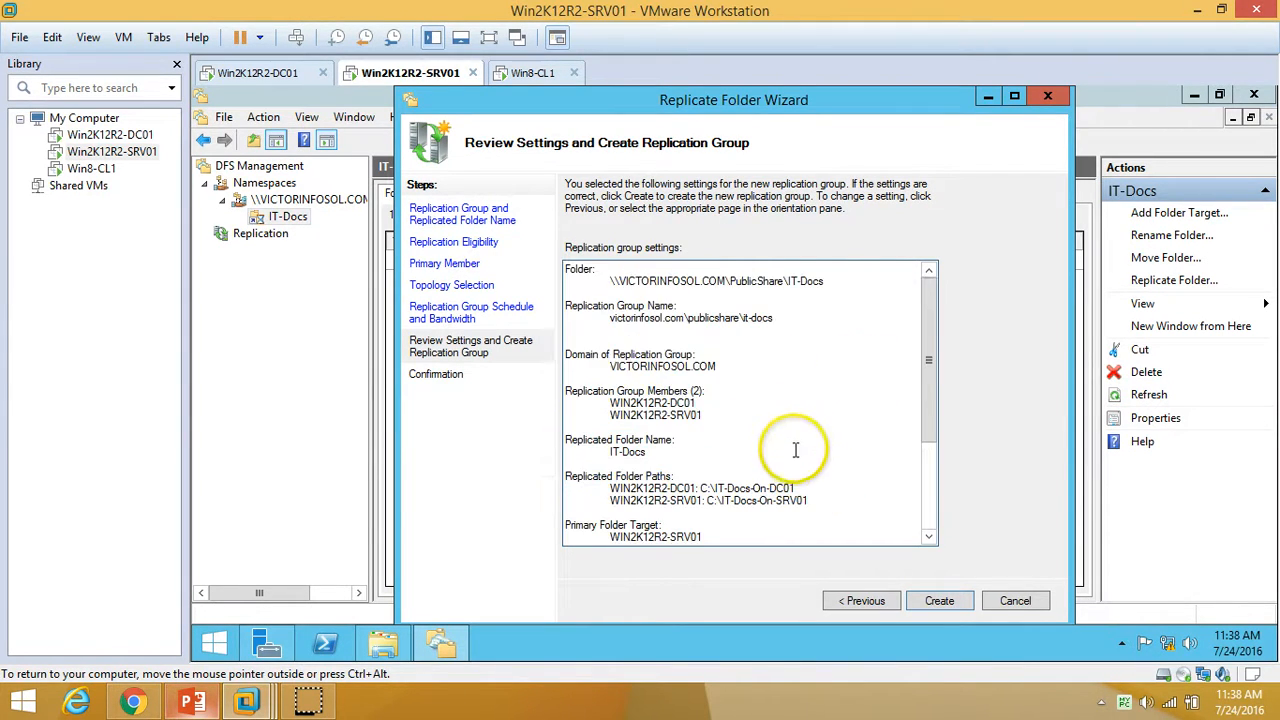
scroll(942, 560, down, 5)
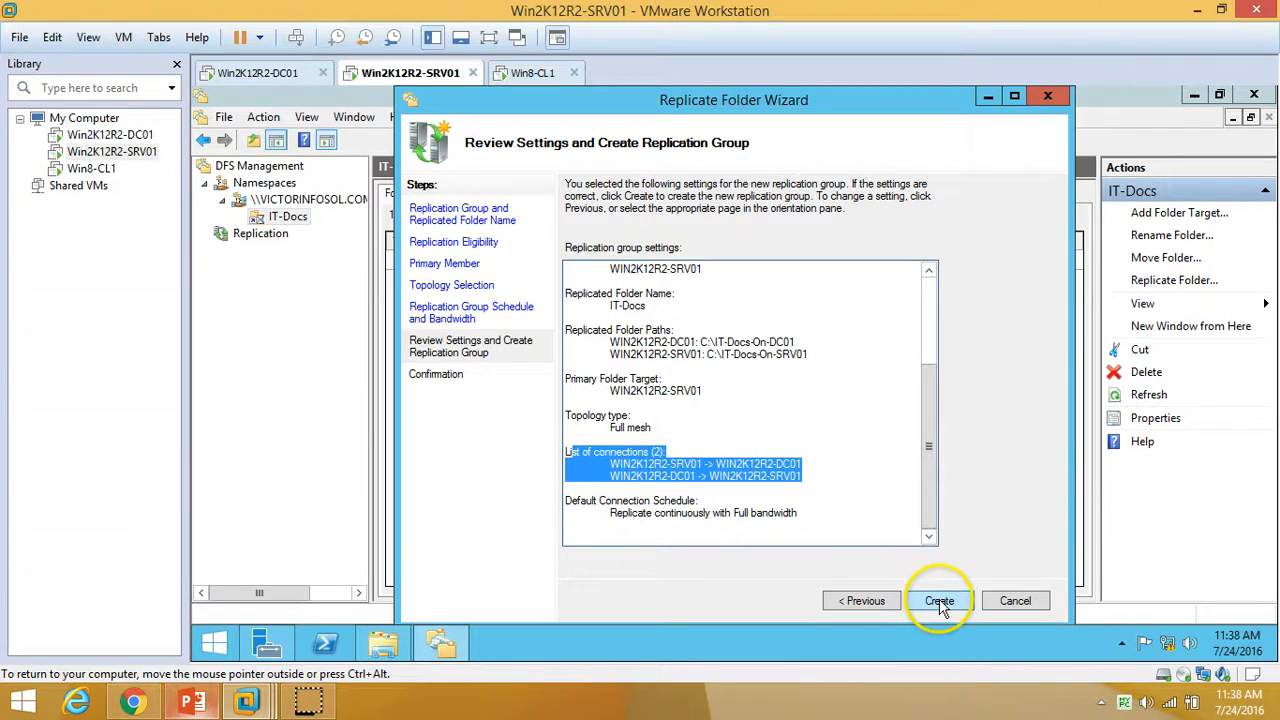
Create the replication group with the reviewed settings and close the completed wizard.
click(938, 601)
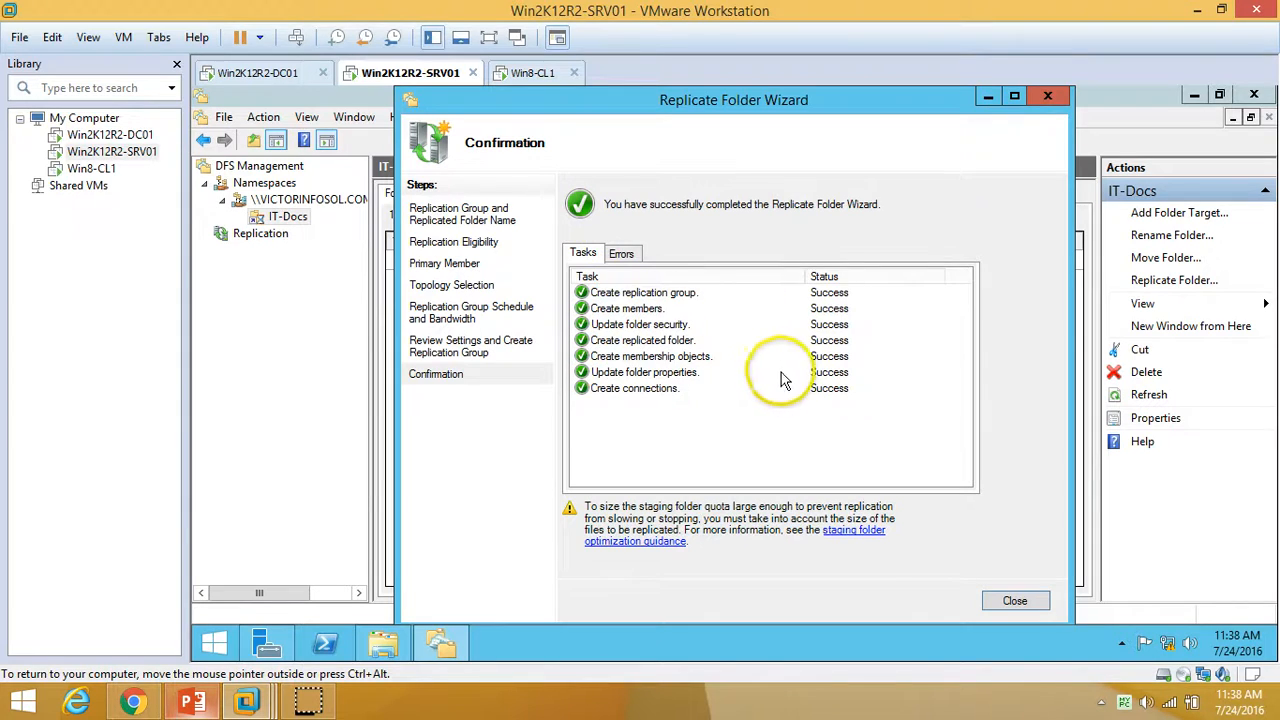
click(1014, 601)
click(651, 380)
click(909, 409)
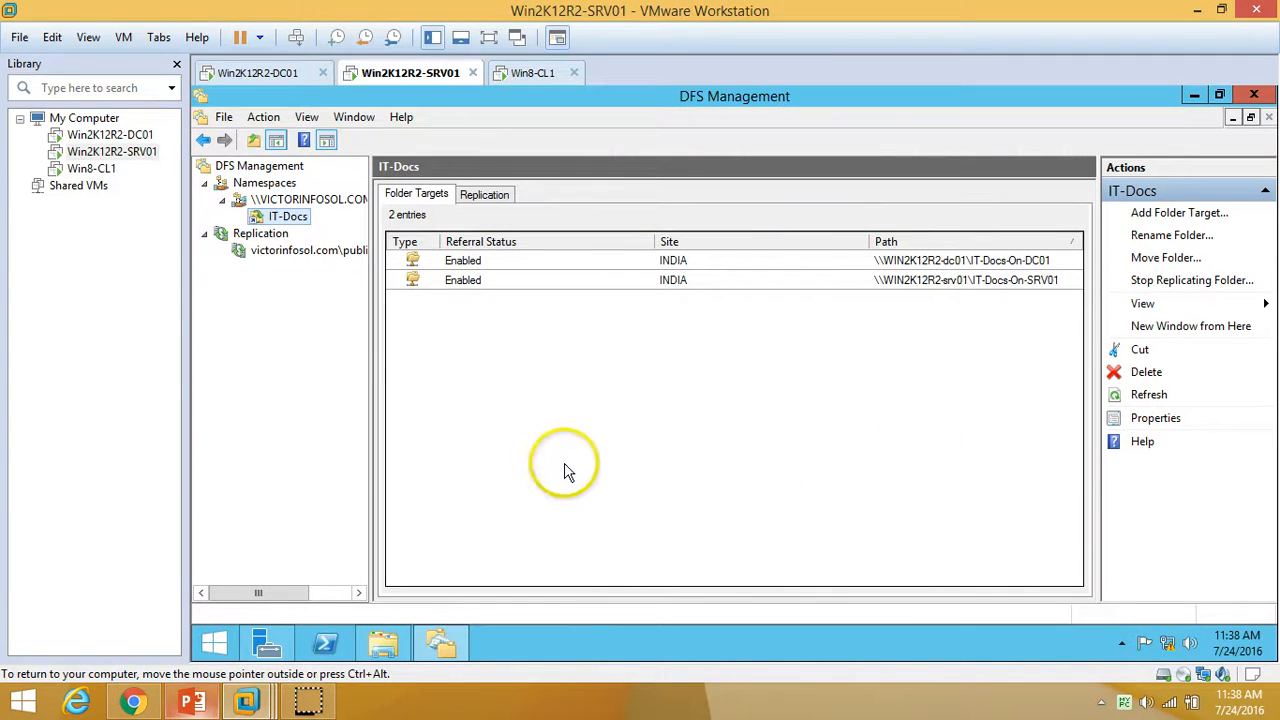
Examine the DC01 and SRV01 folder targets of IT-Docs and the actions available for the replicated folder.
click(500, 281)
click(506, 262)
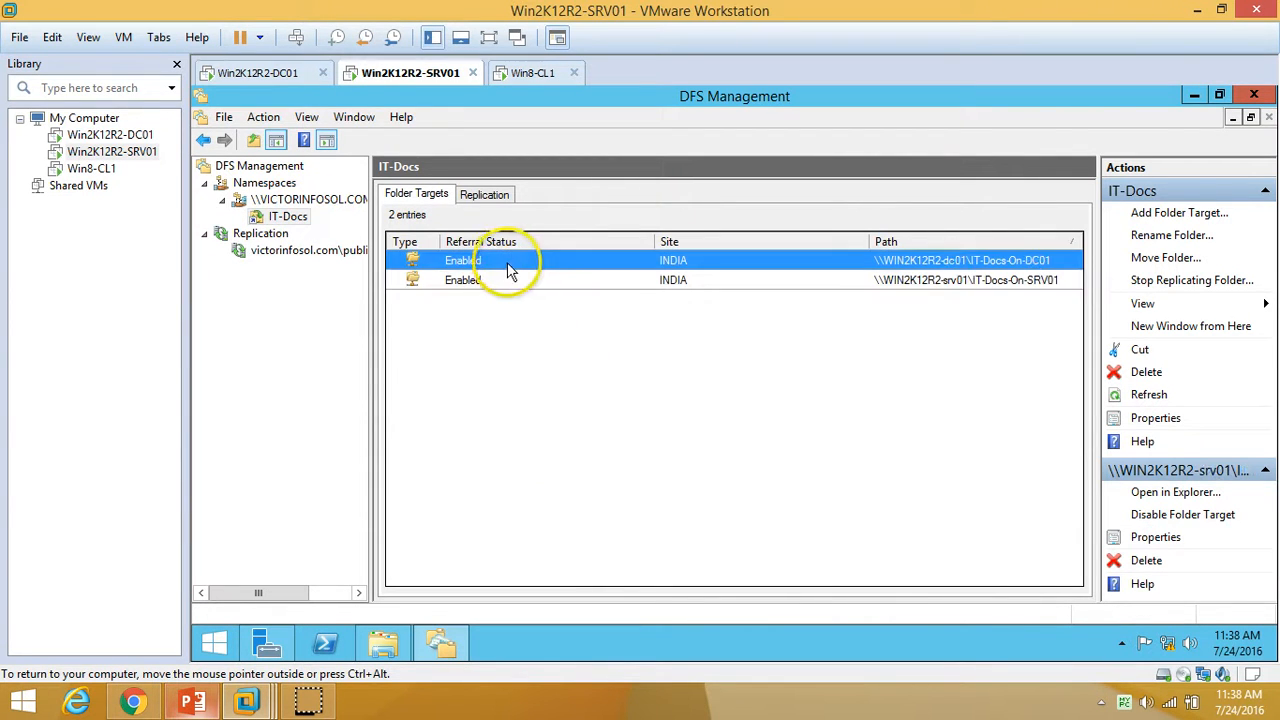
click(565, 280)
click(1044, 264)
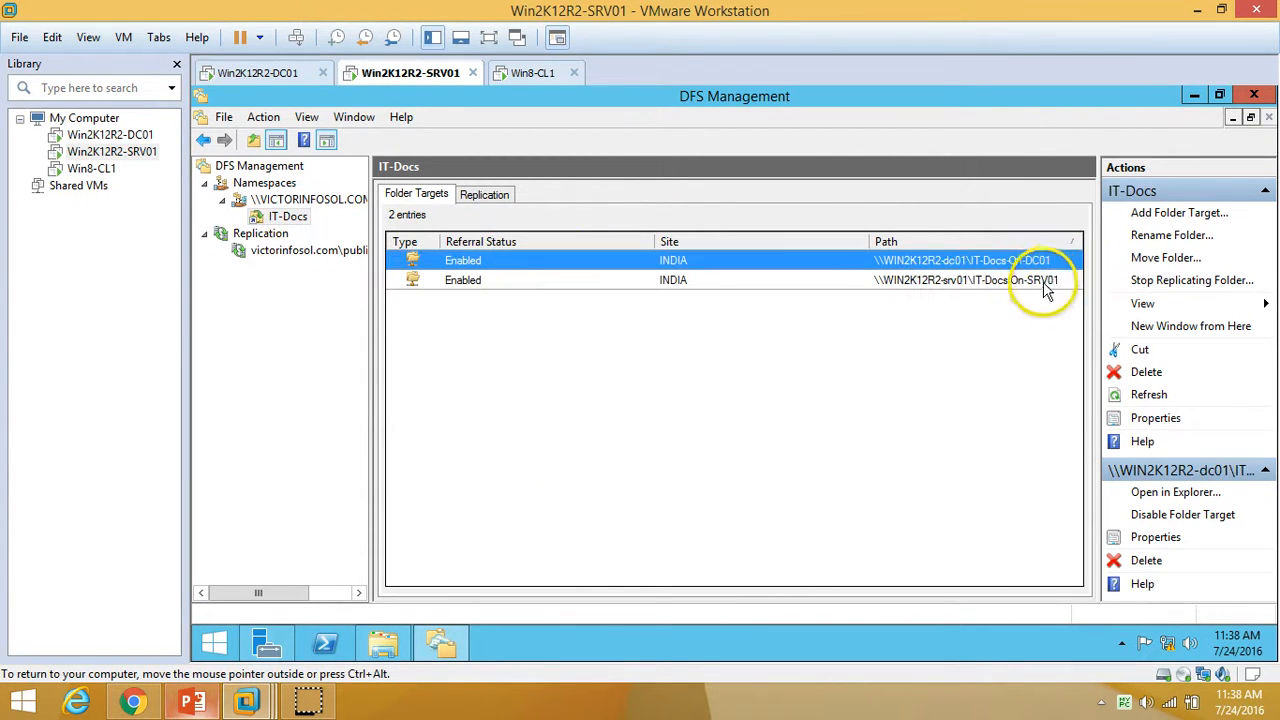
shift+click(1047, 283)
click(812, 400)
right_click(281, 205)
click(275, 217)
right_click(278, 222)
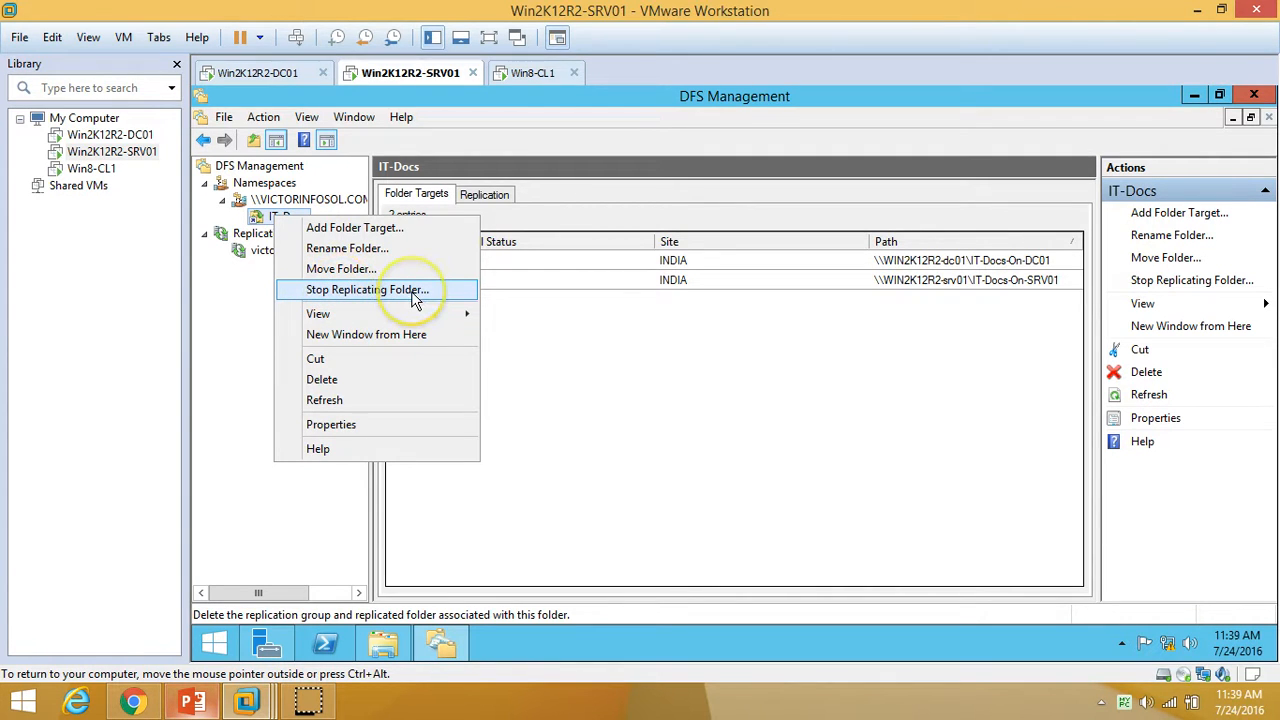
click(656, 345)
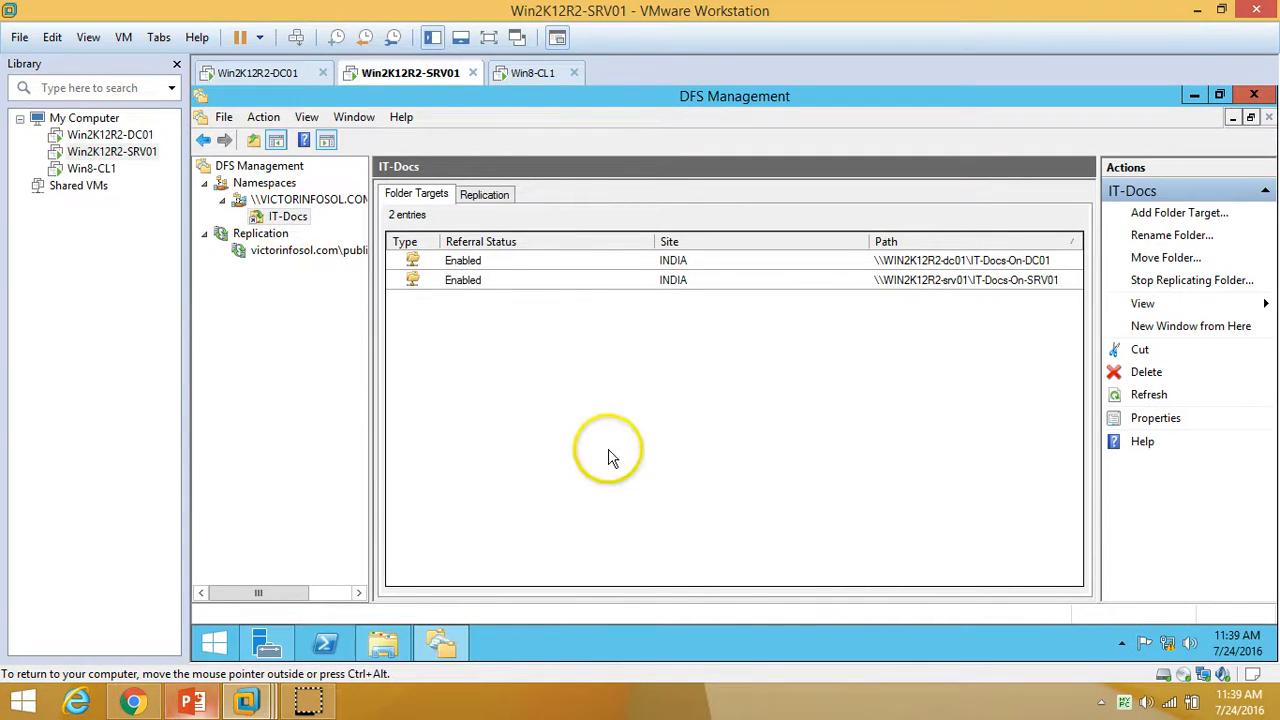
Switch to Win2K12R2-DC01 and refresh the IT-Docs-On-DC01 folder to check for replicated files.
click(268, 72)
right_click(500, 377)
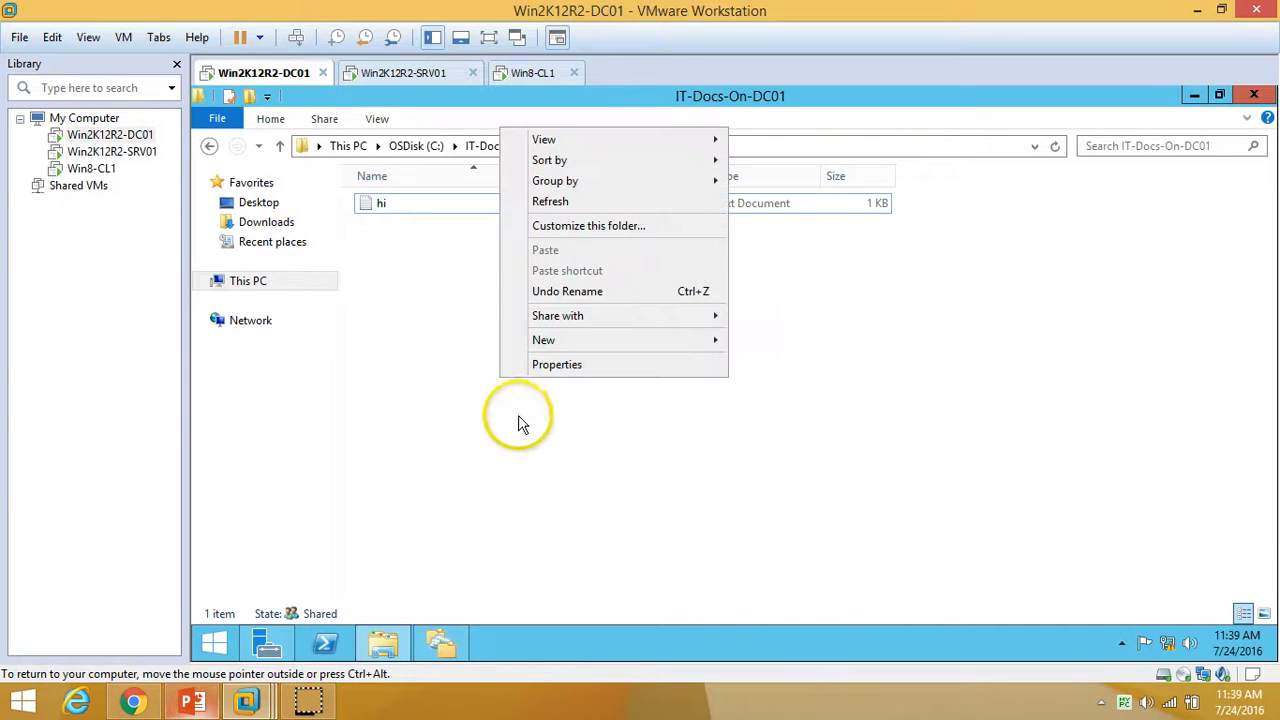
click(545, 203)
right_click(505, 313)
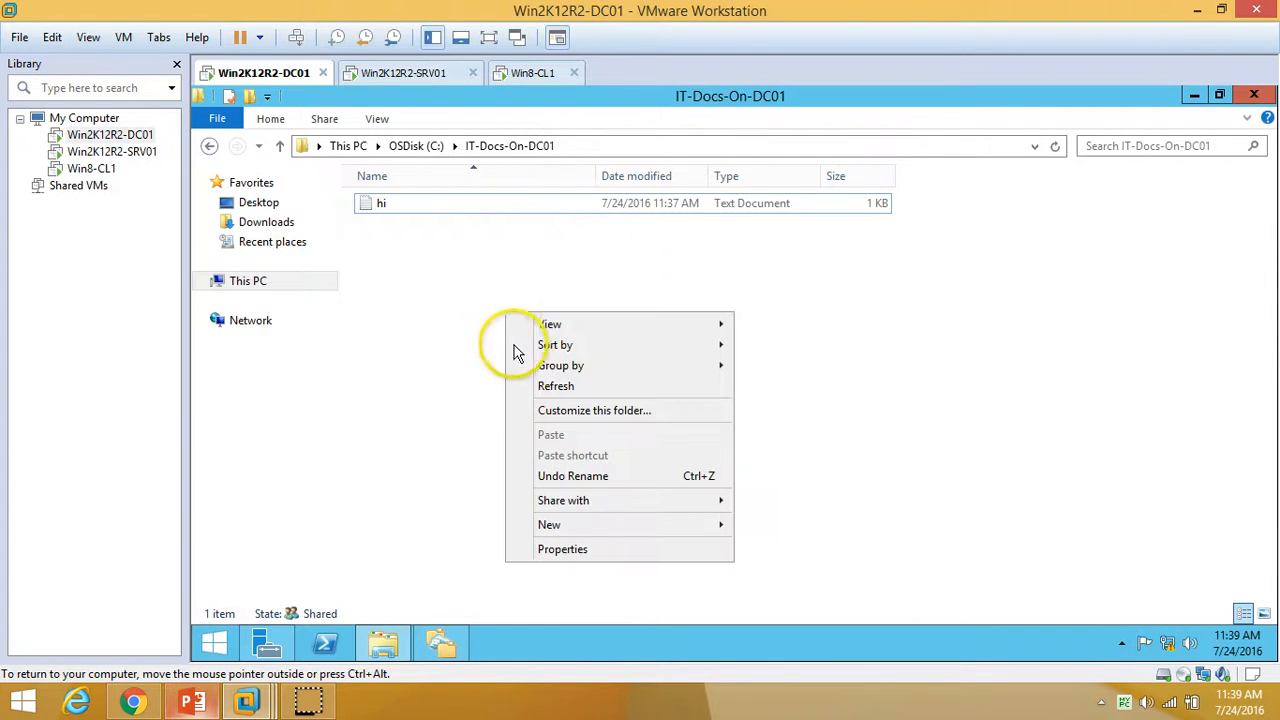
click(540, 388)
Switch to Win8-CL1, refresh the IT-Docs folder on the PublicShare drive, and select the Hi-IT document.
click(410, 72)
click(530, 72)
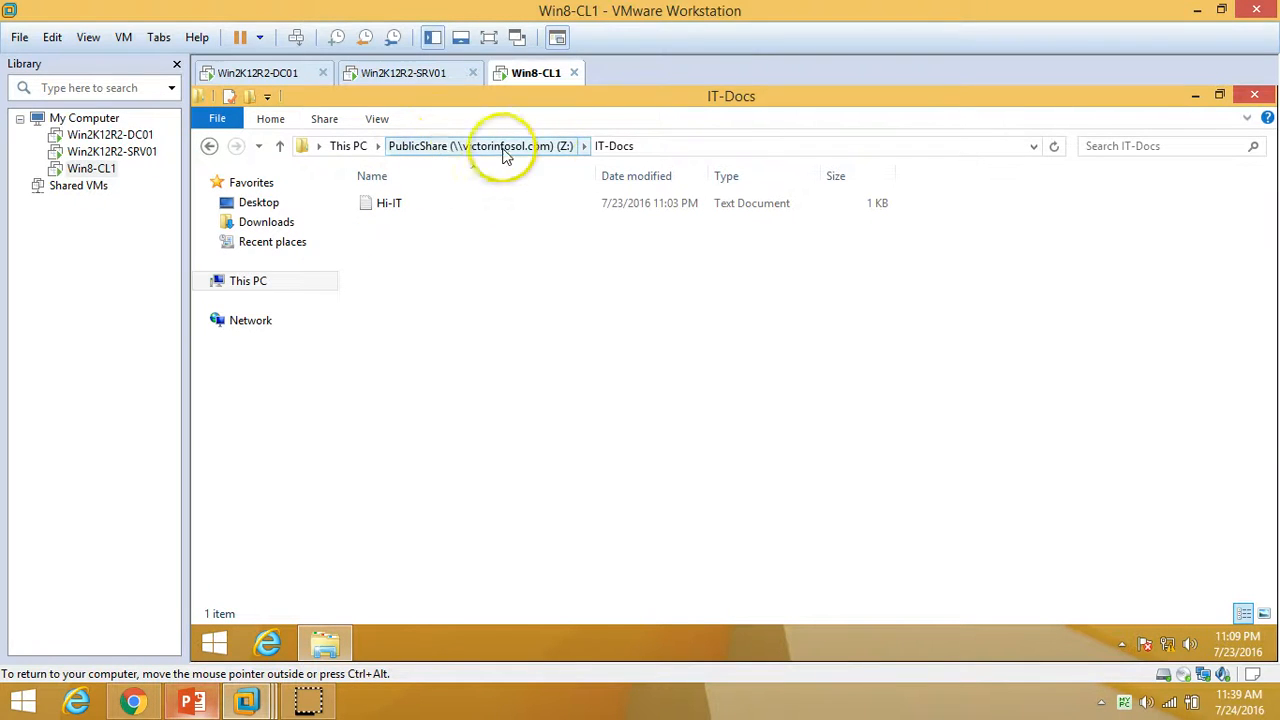
right_click(503, 332)
click(540, 404)
right_click(512, 330)
click(535, 397)
click(394, 206)
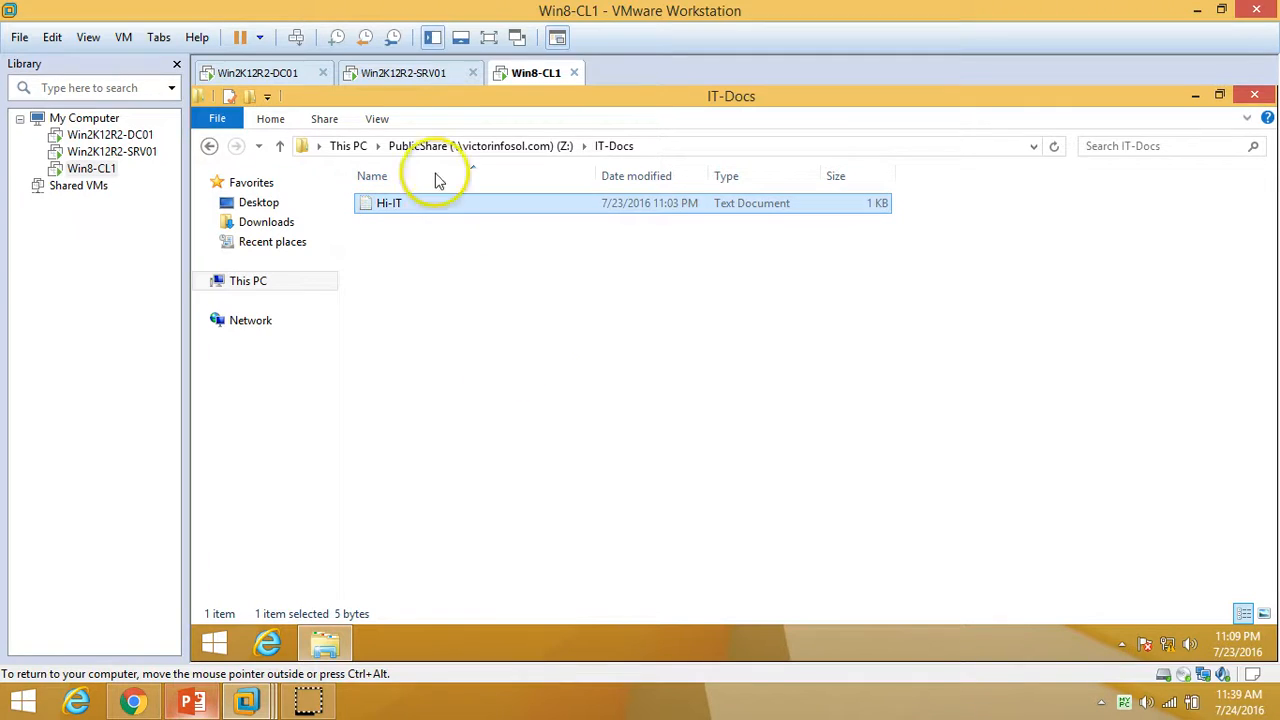
Return to Win2K12R2-SRV01 and inspect the properties of the DC01 and SRV01 folder targets for IT-Docs.
click(410, 72)
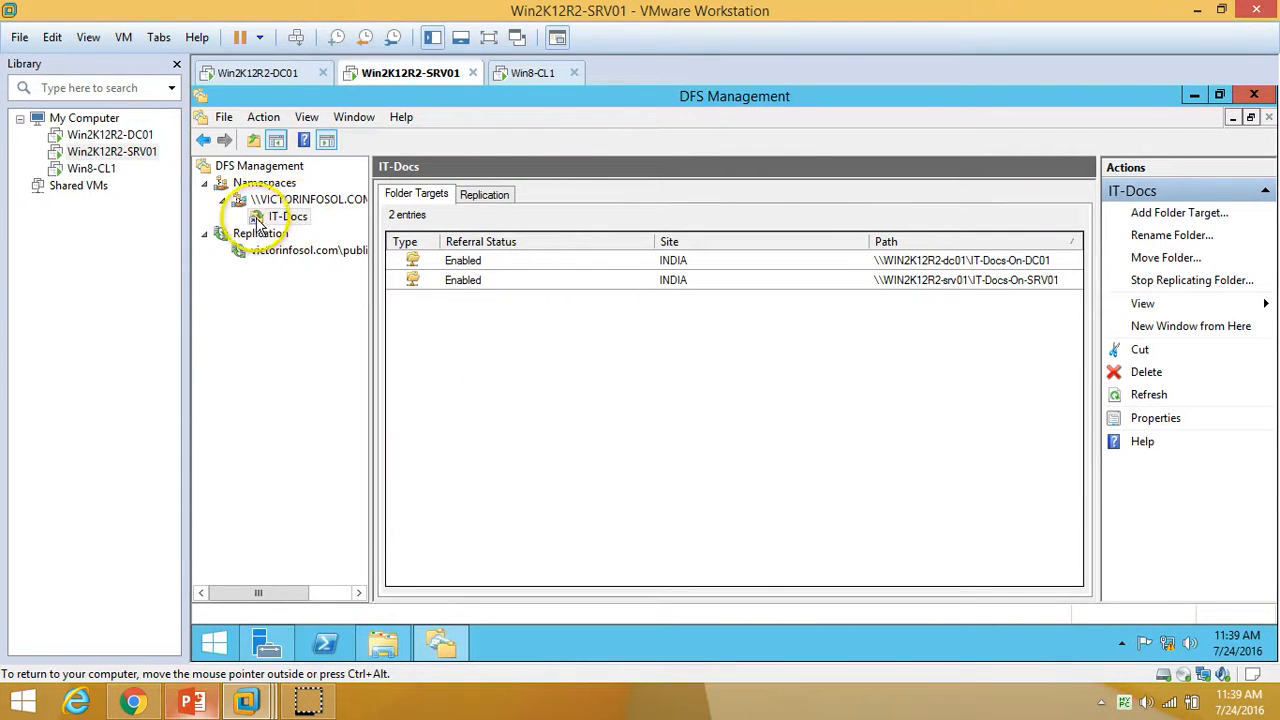
double_click(511, 266)
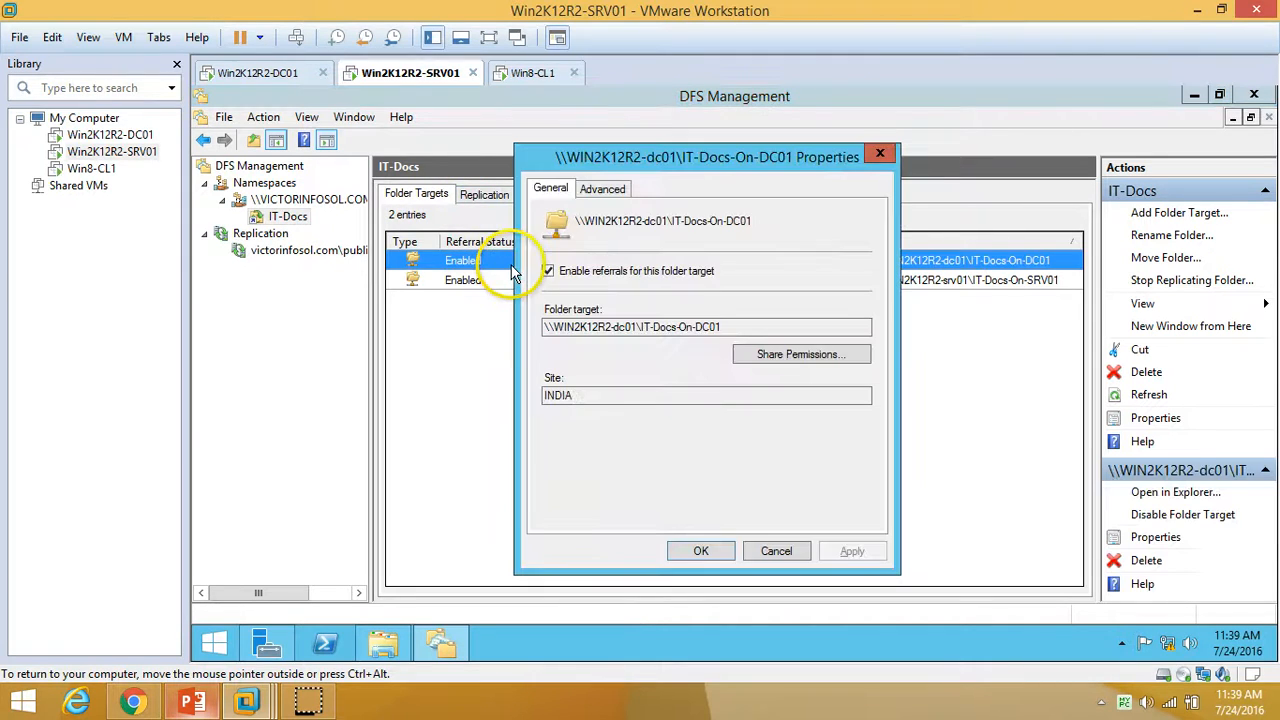
click(885, 149)
double_click(534, 280)
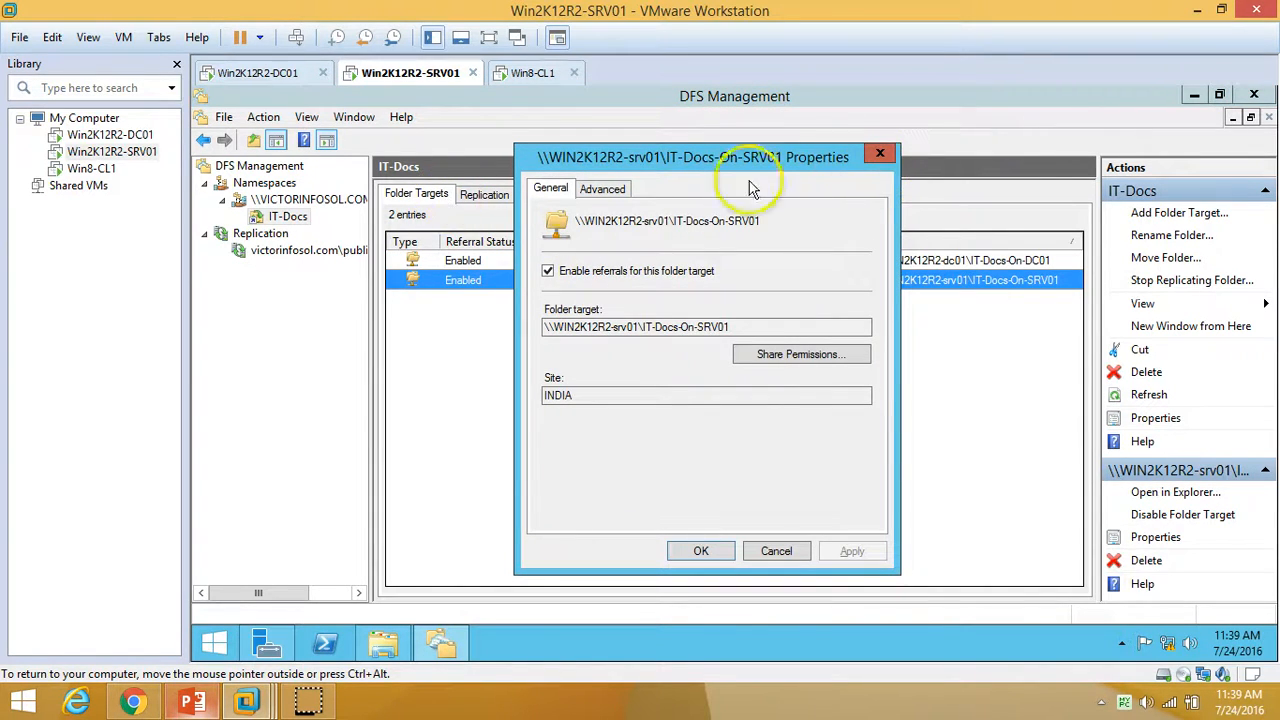
click(884, 157)
View the replication details of IT-Docs and examine its DC01 and SRV01 member entries.
click(480, 194)
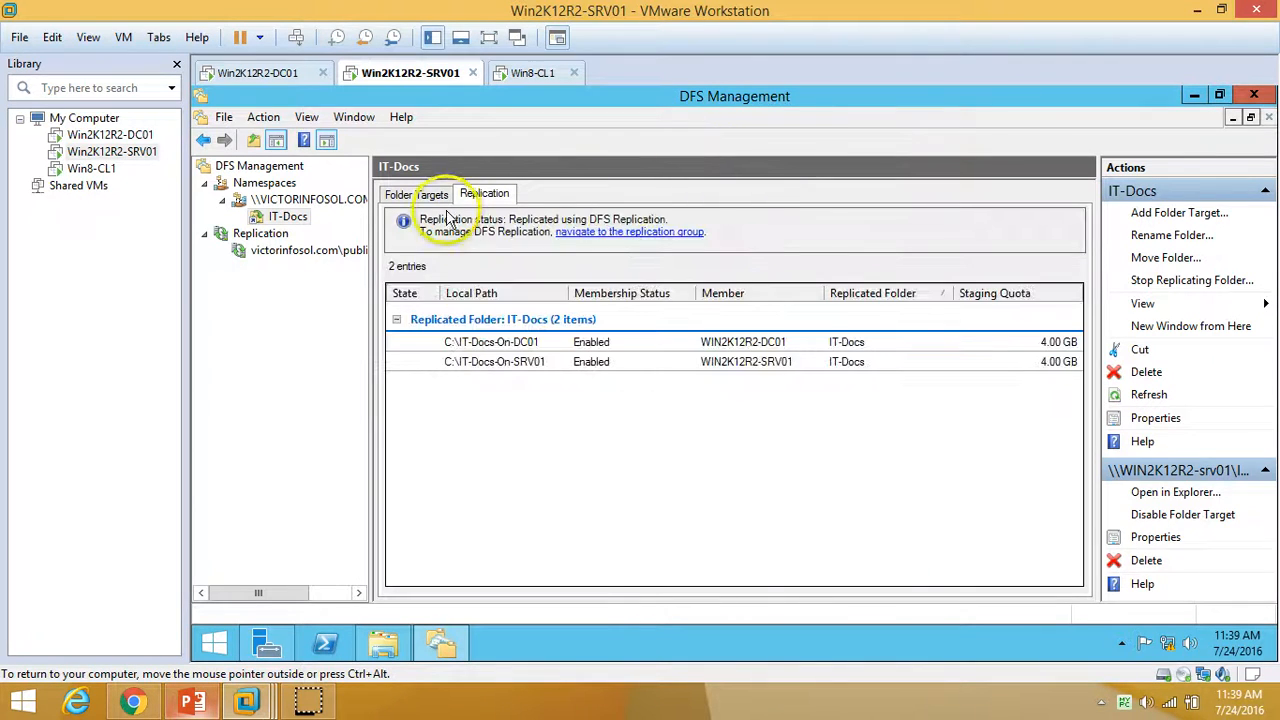
click(553, 346)
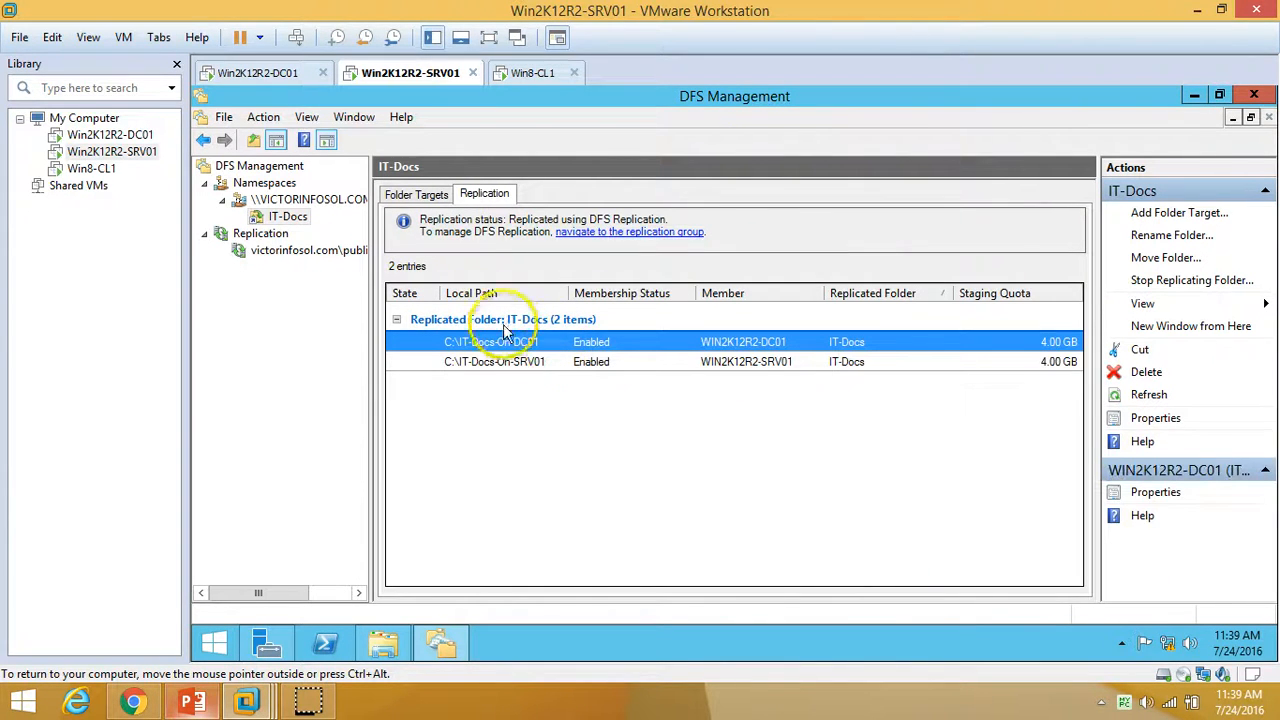
right_click(656, 351)
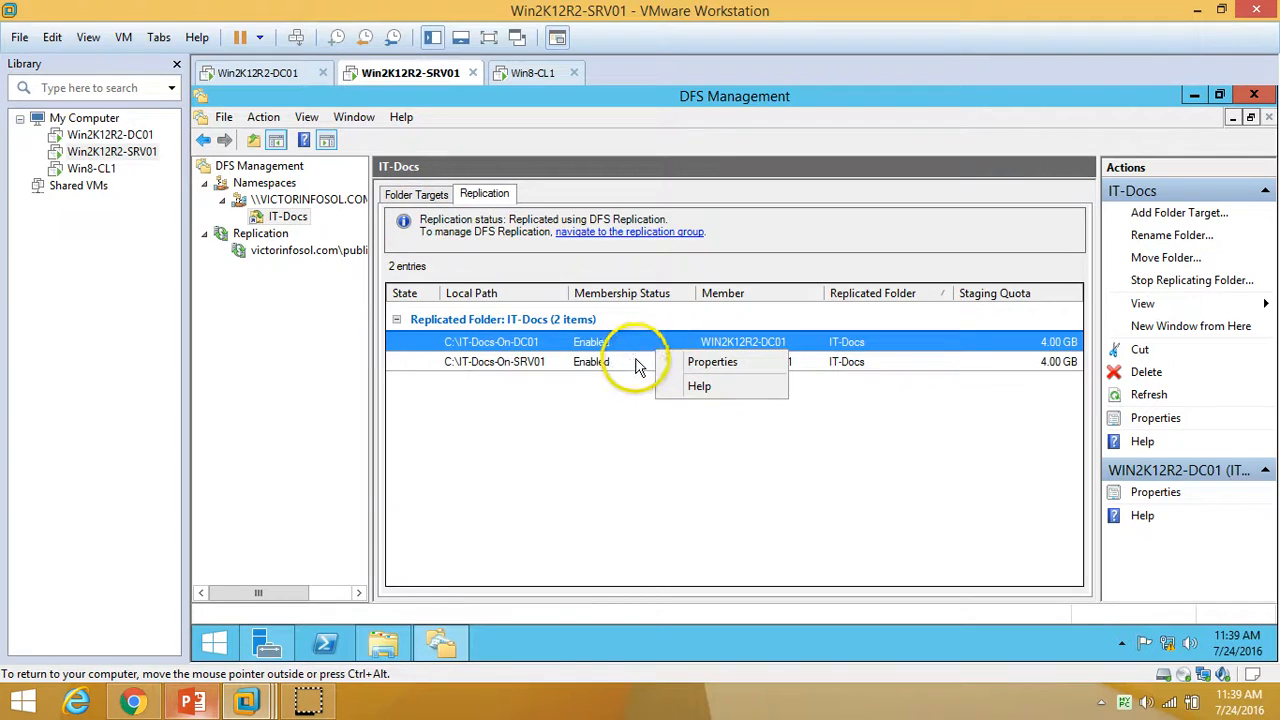
click(622, 366)
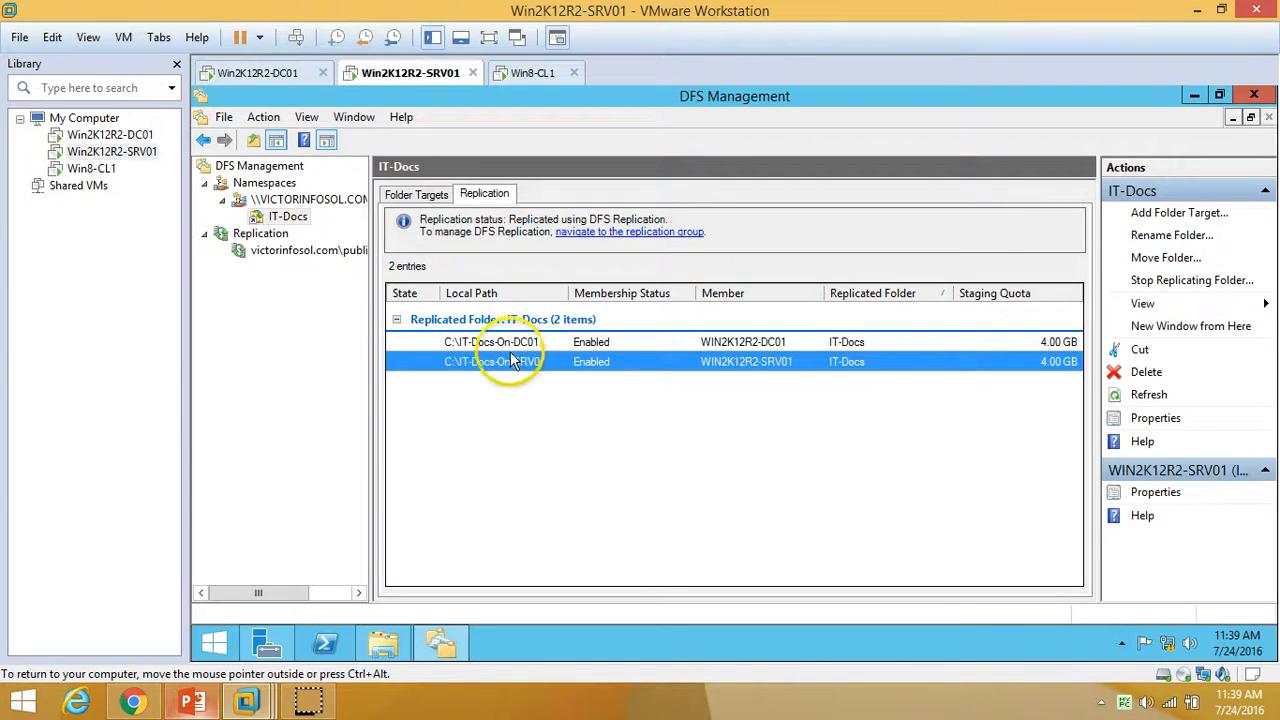
Check the IT-Docs folder within the PublicShare namespace and reopen its replication details to inspect the DC01 member.
click(287, 203)
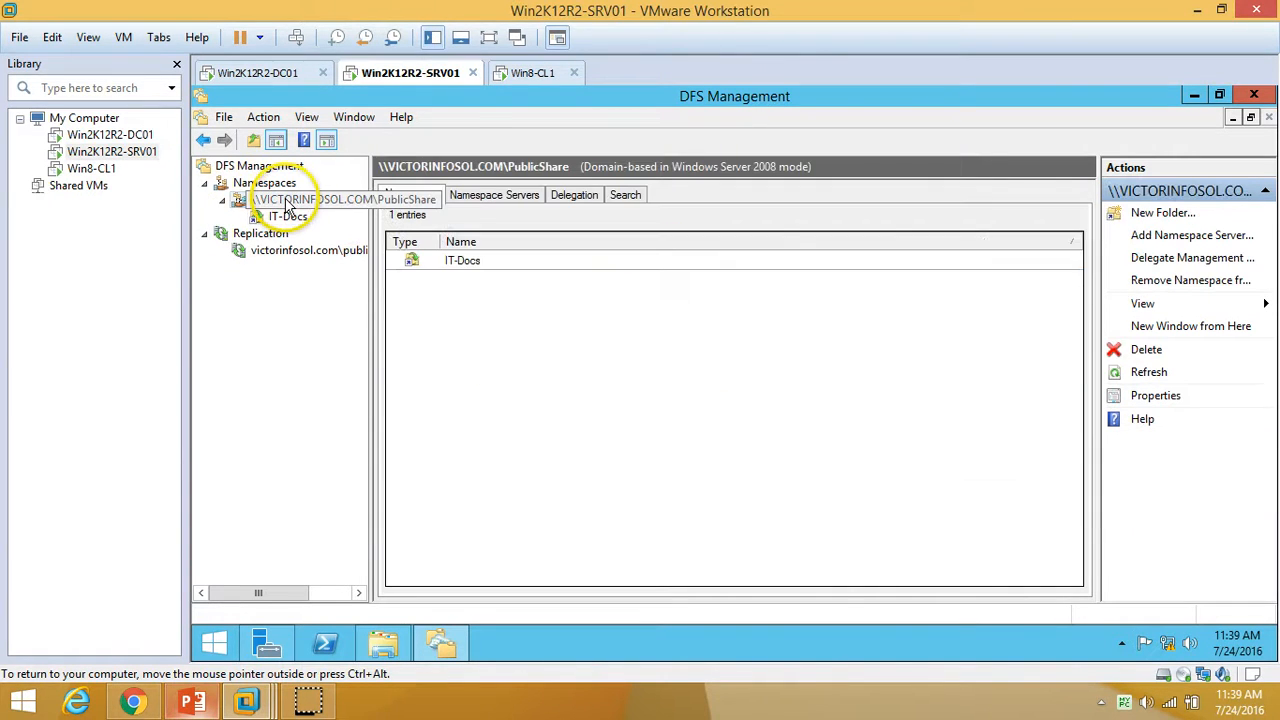
click(462, 260)
right_click(467, 260)
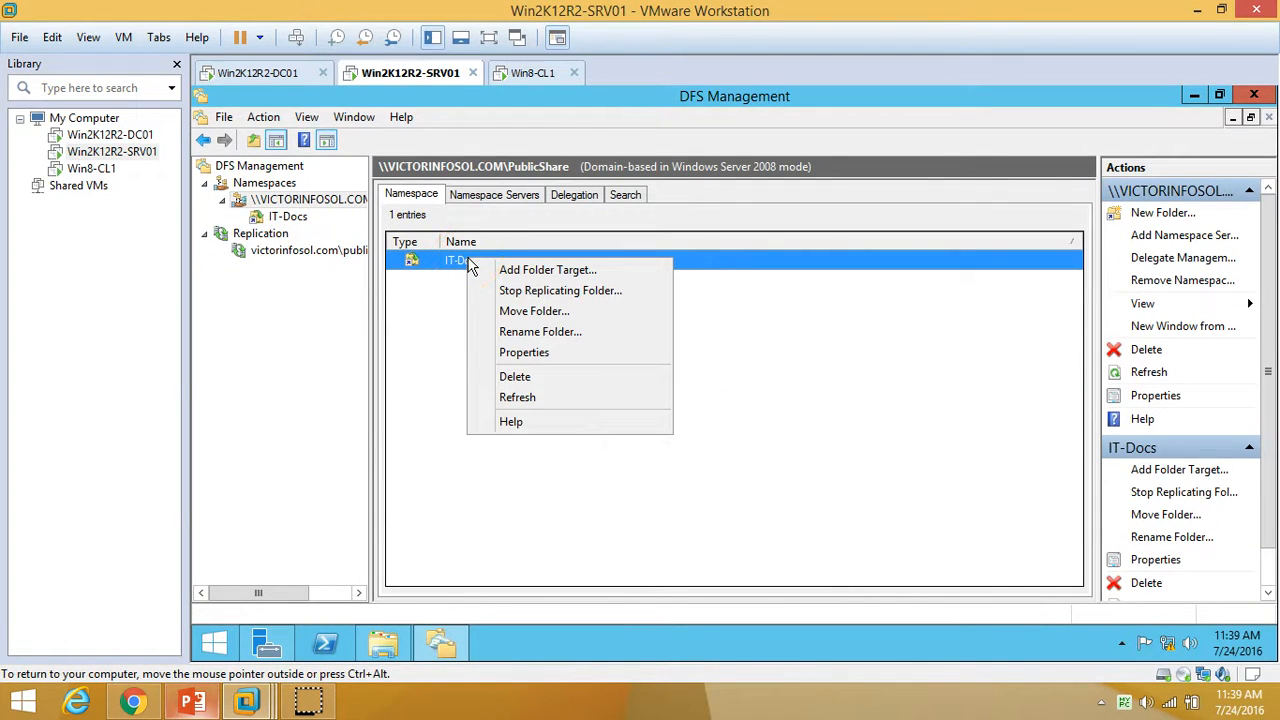
click(418, 325)
double_click(471, 263)
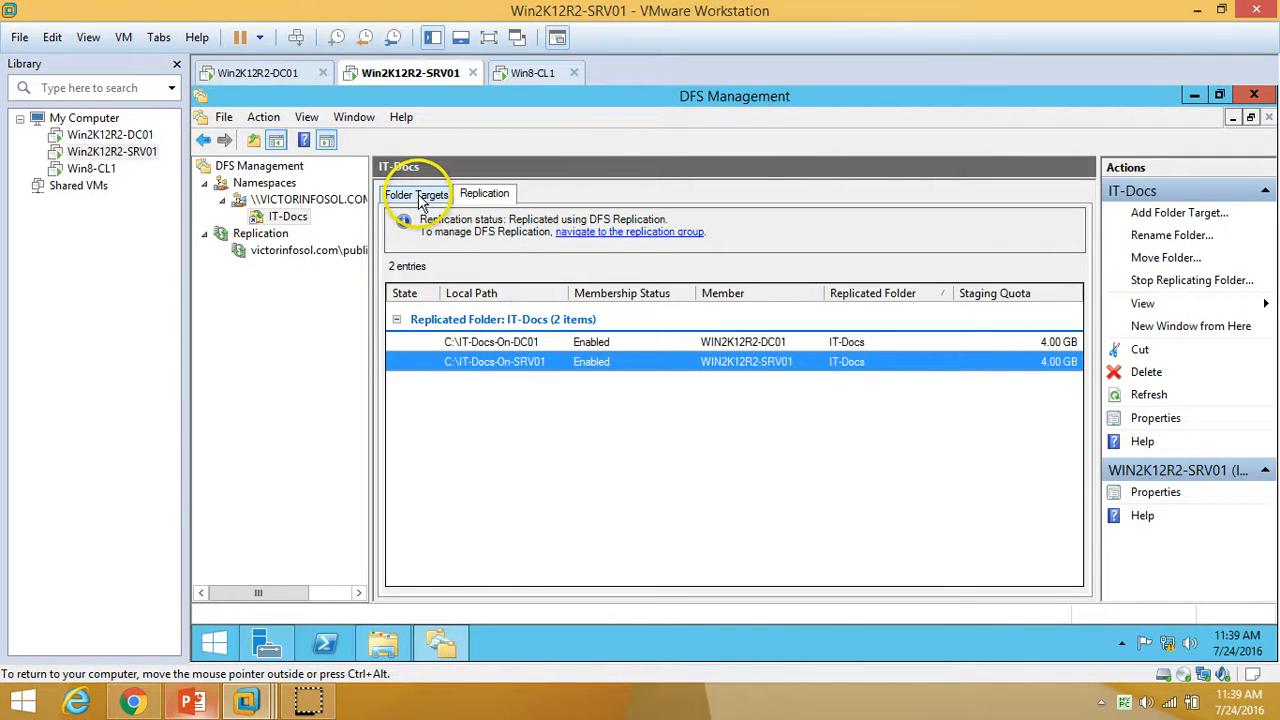
click(474, 348)
right_click(480, 347)
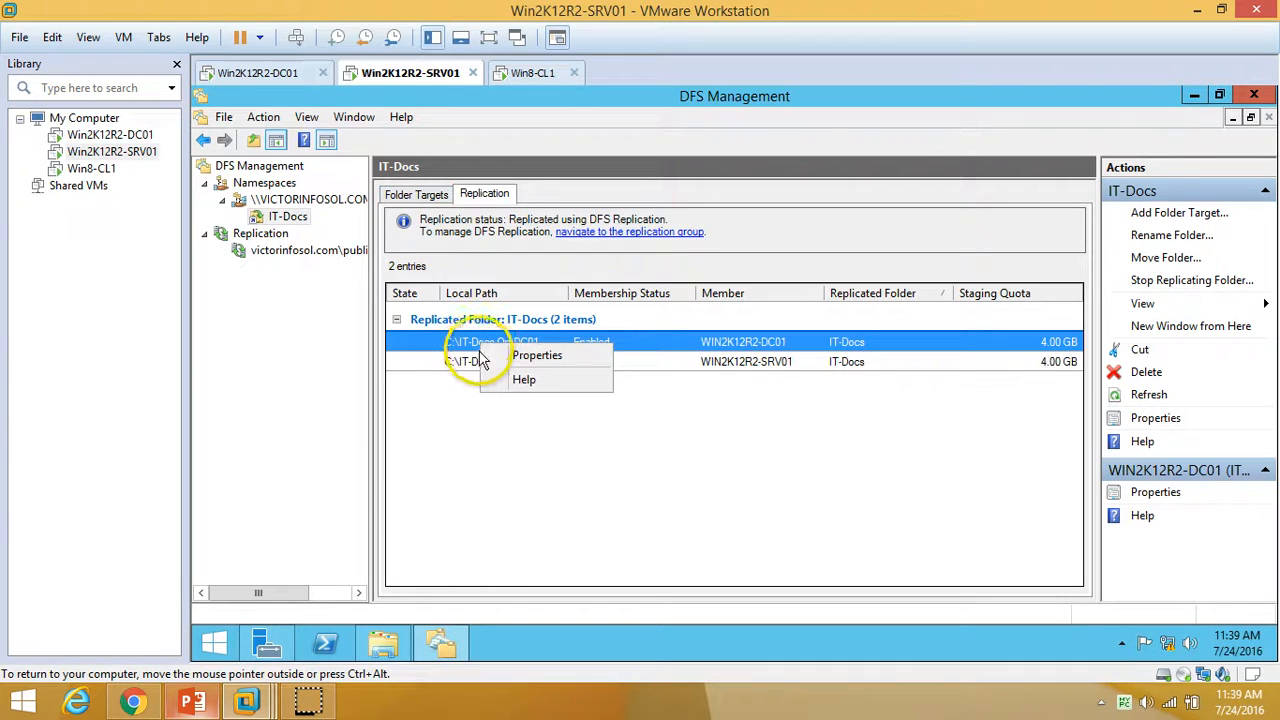
Switch to Win2K12R2-DC01 and refresh IT-Docs-On-DC01 again to see whether files have replicated.
click(257, 73)
right_click(573, 420)
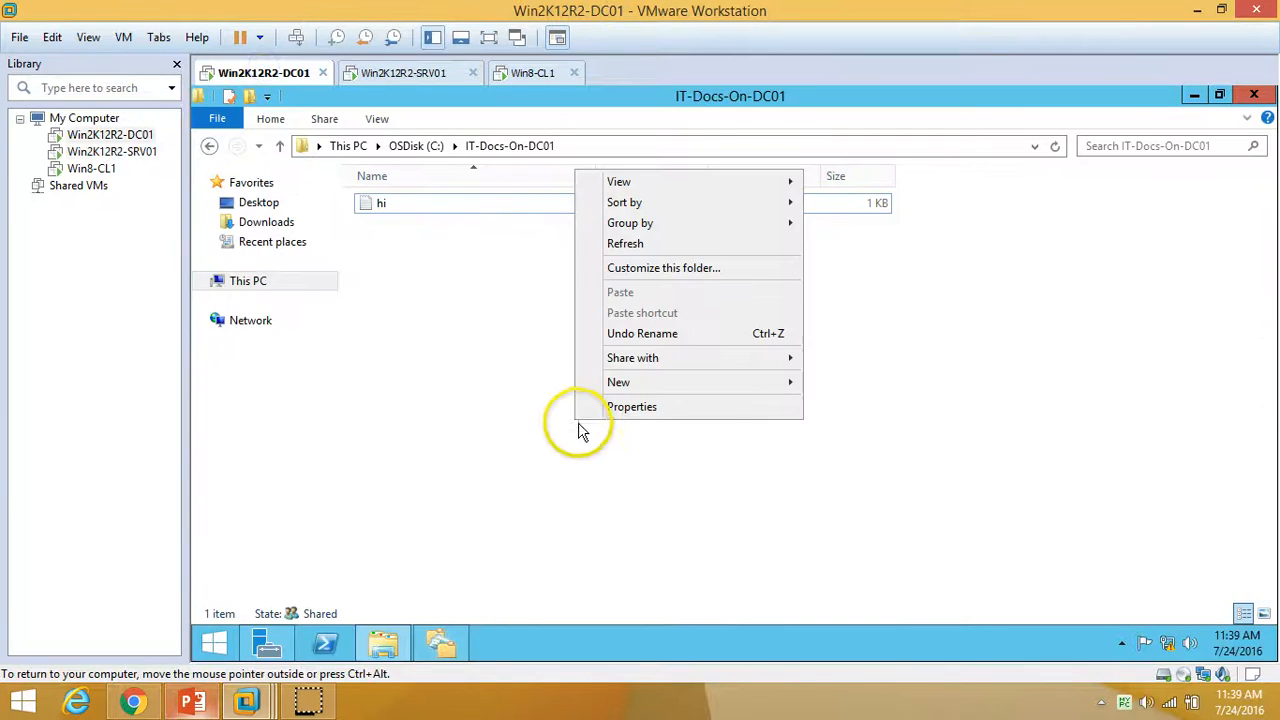
click(630, 243)
On Win2K12R2-SRV01, list the replication groups and widen the Name column to fit the full group name.
click(308, 702)
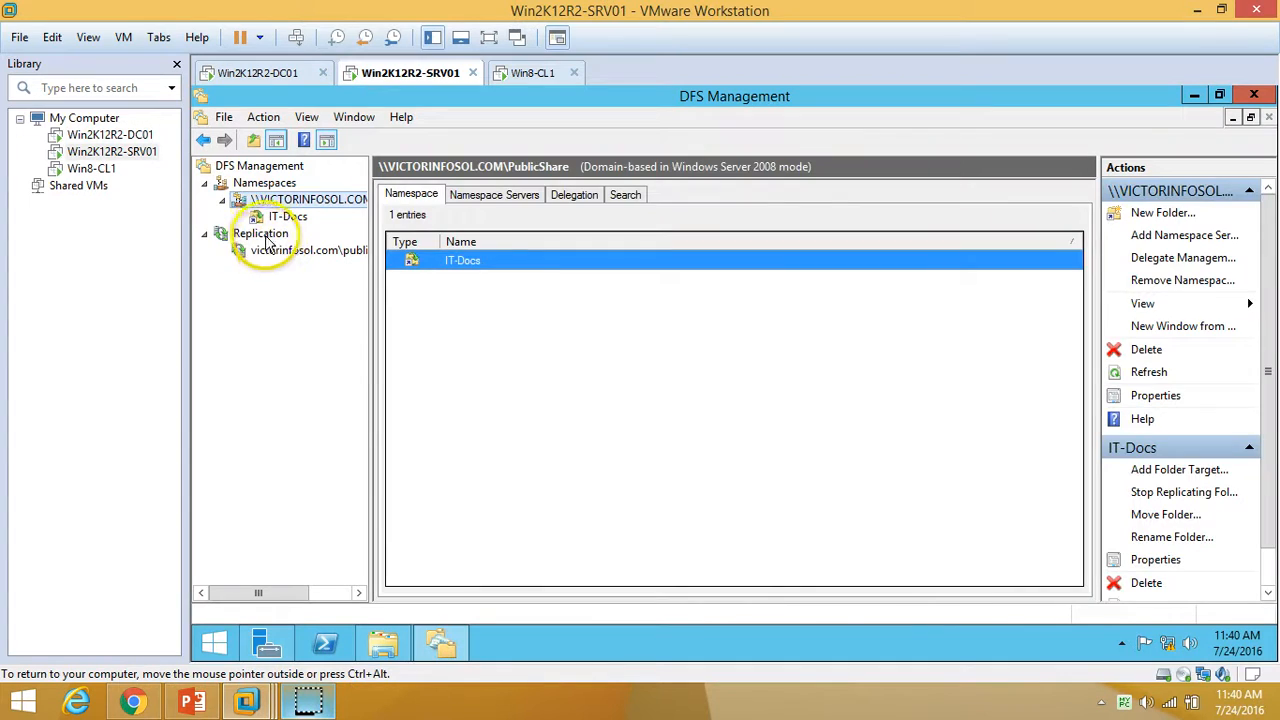
click(266, 237)
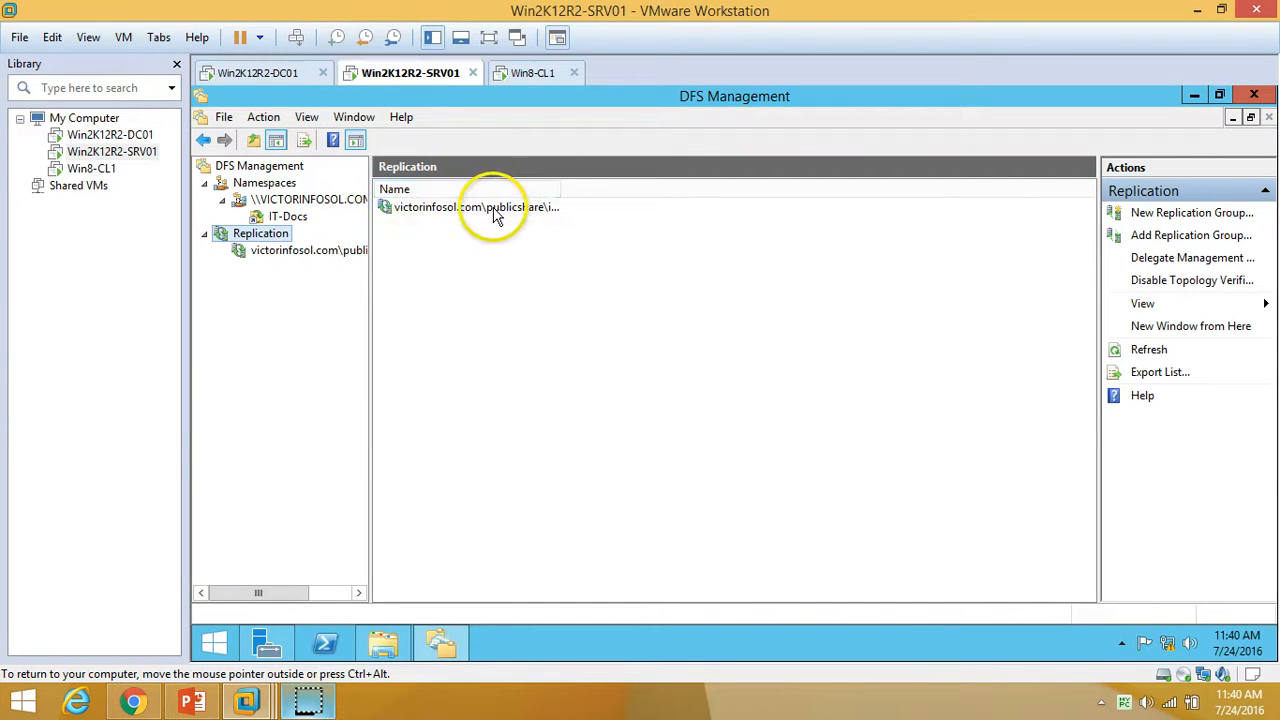
click(530, 207)
double_click(562, 189)
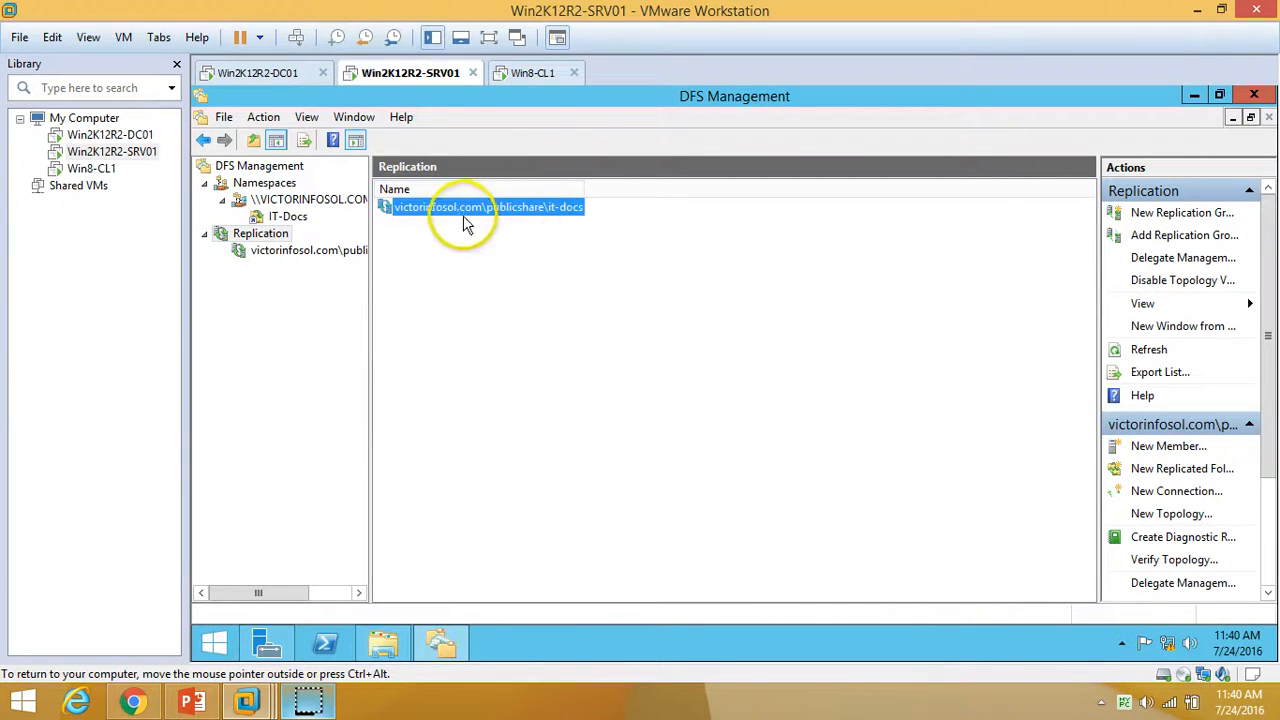
Open the victorinfosol.com\publicshare\it-docs replication group and examine the DC01 and SRV01 entries among its memberships.
double_click(558, 212)
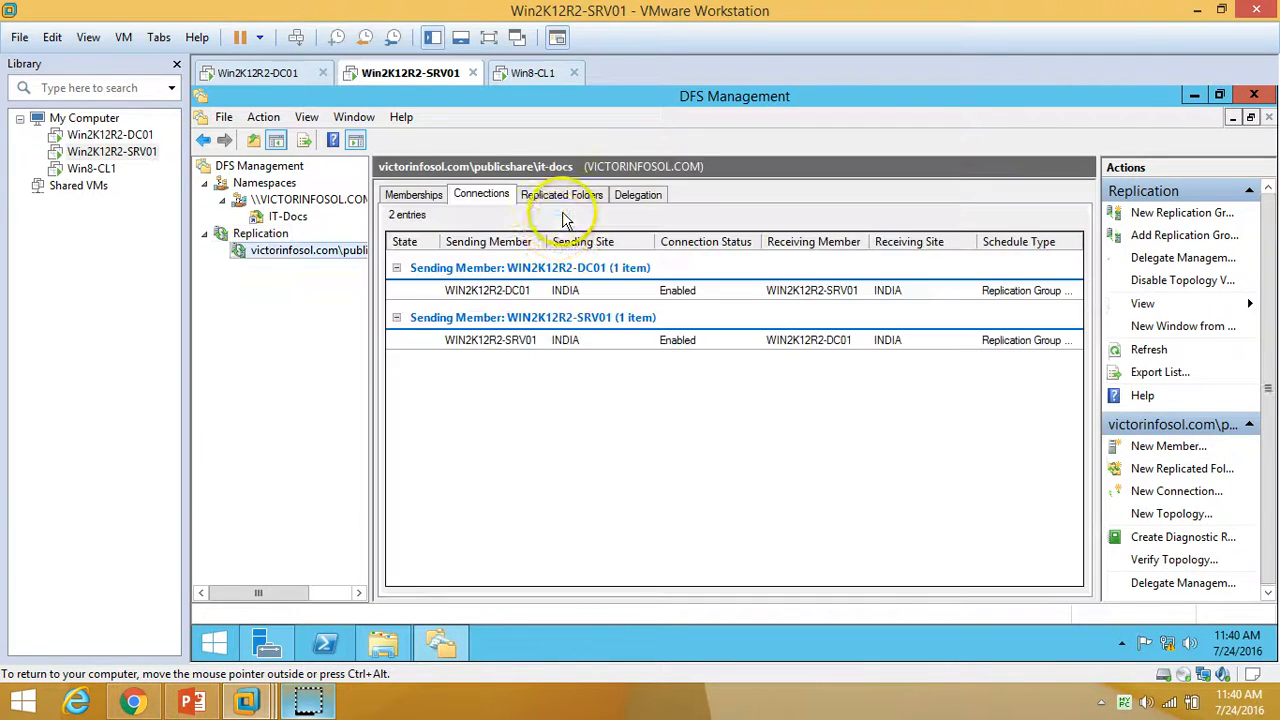
click(414, 194)
click(503, 309)
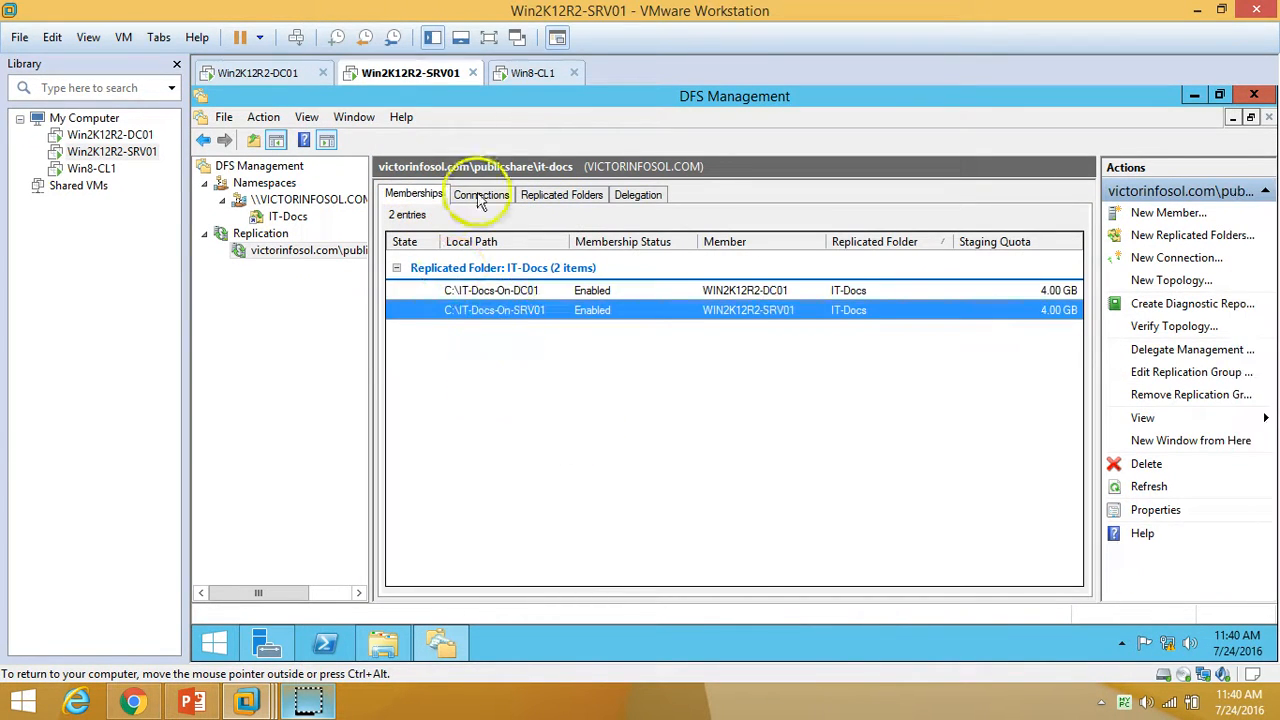
click(748, 291)
click(766, 310)
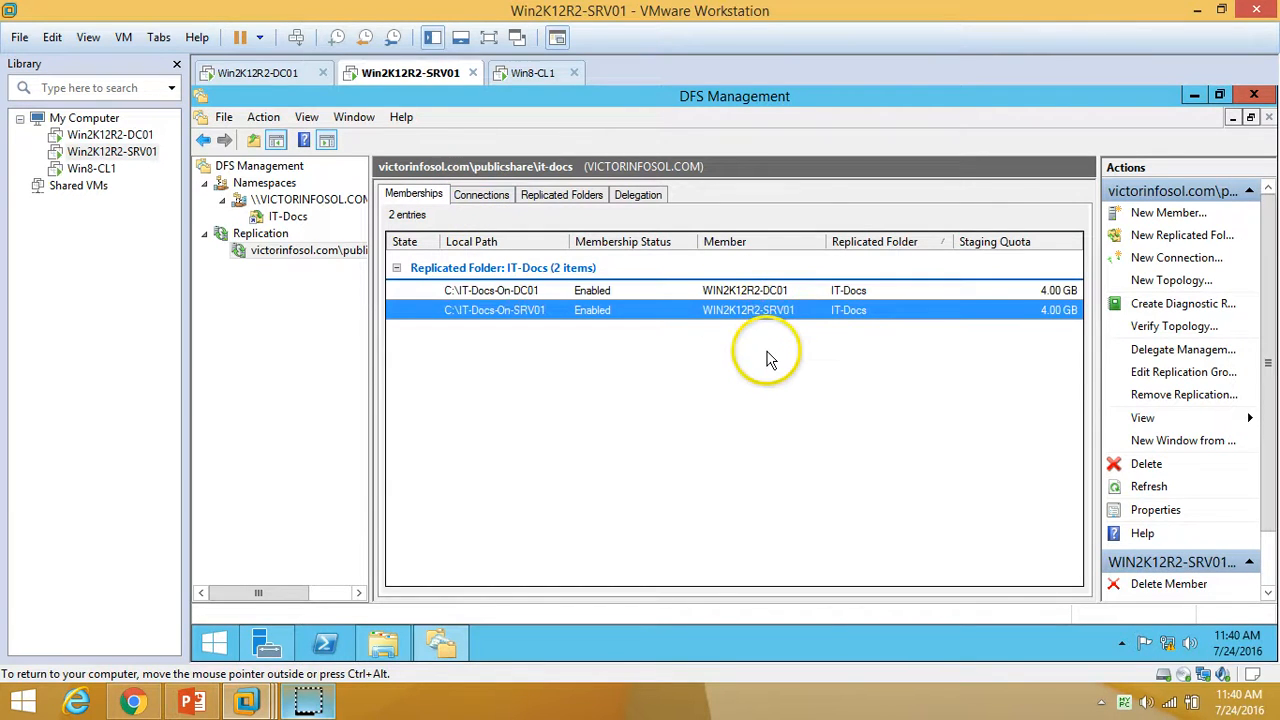
click(745, 292)
click(672, 312)
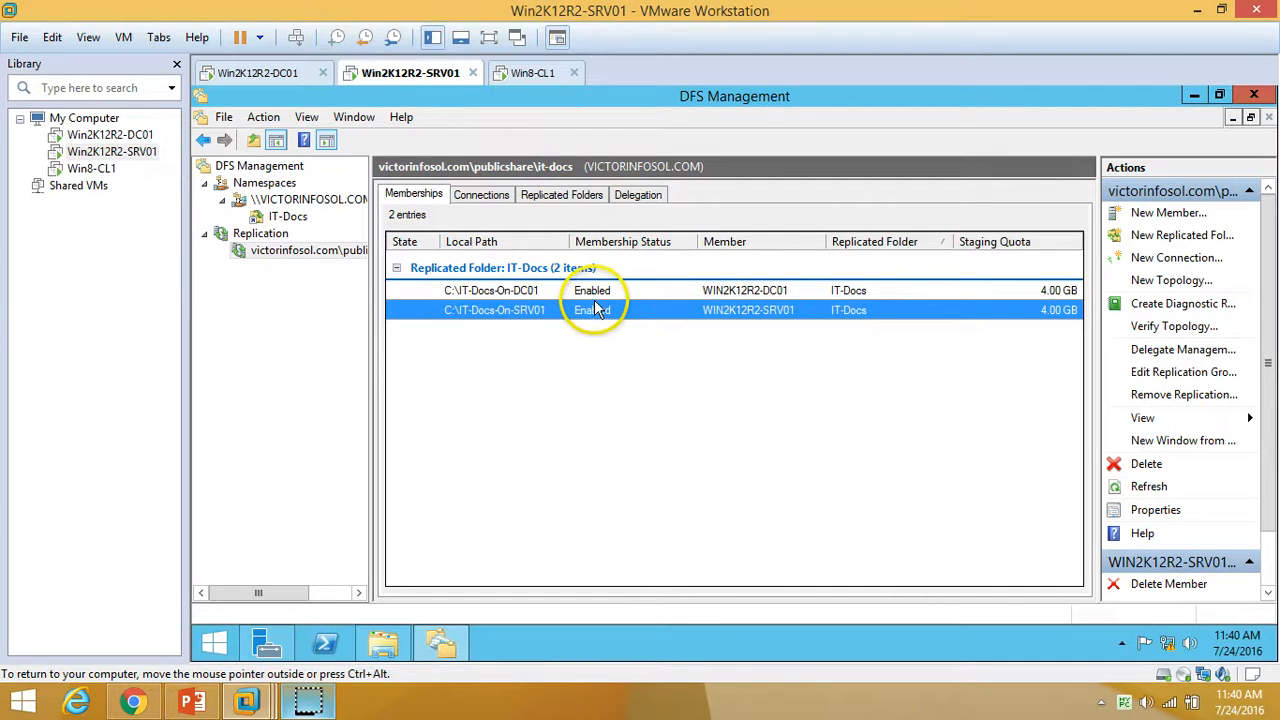
Try to replicate immediately from WIN2K12R2-SRV01 to WIN2K12R2-DC01, overriding the schedule for 15 minutes at full bandwidth.
click(481, 194)
click(553, 341)
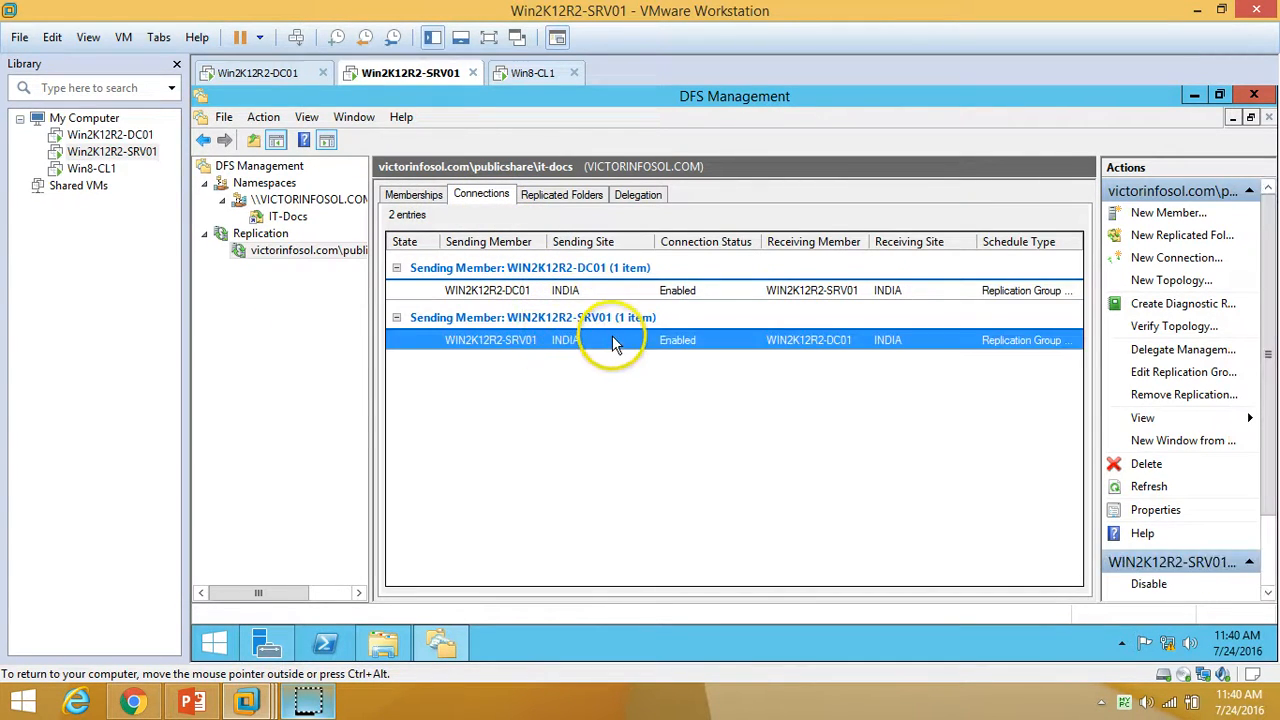
right_click(611, 339)
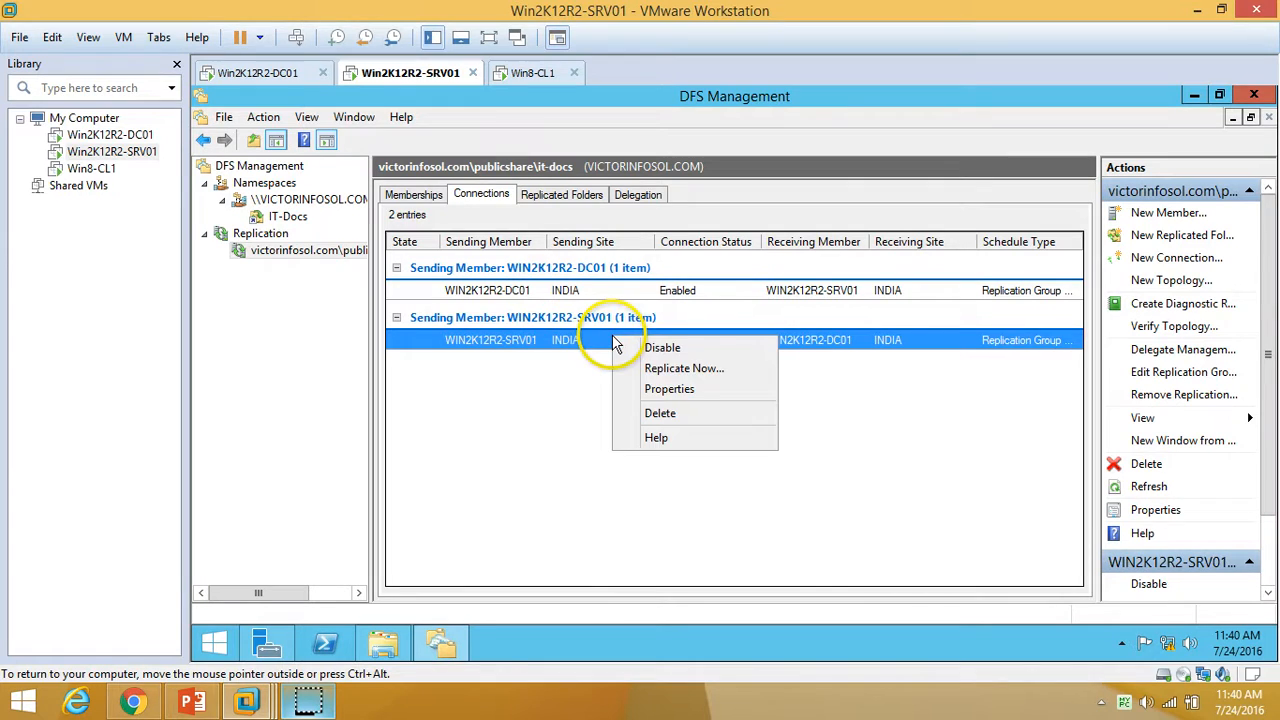
click(660, 369)
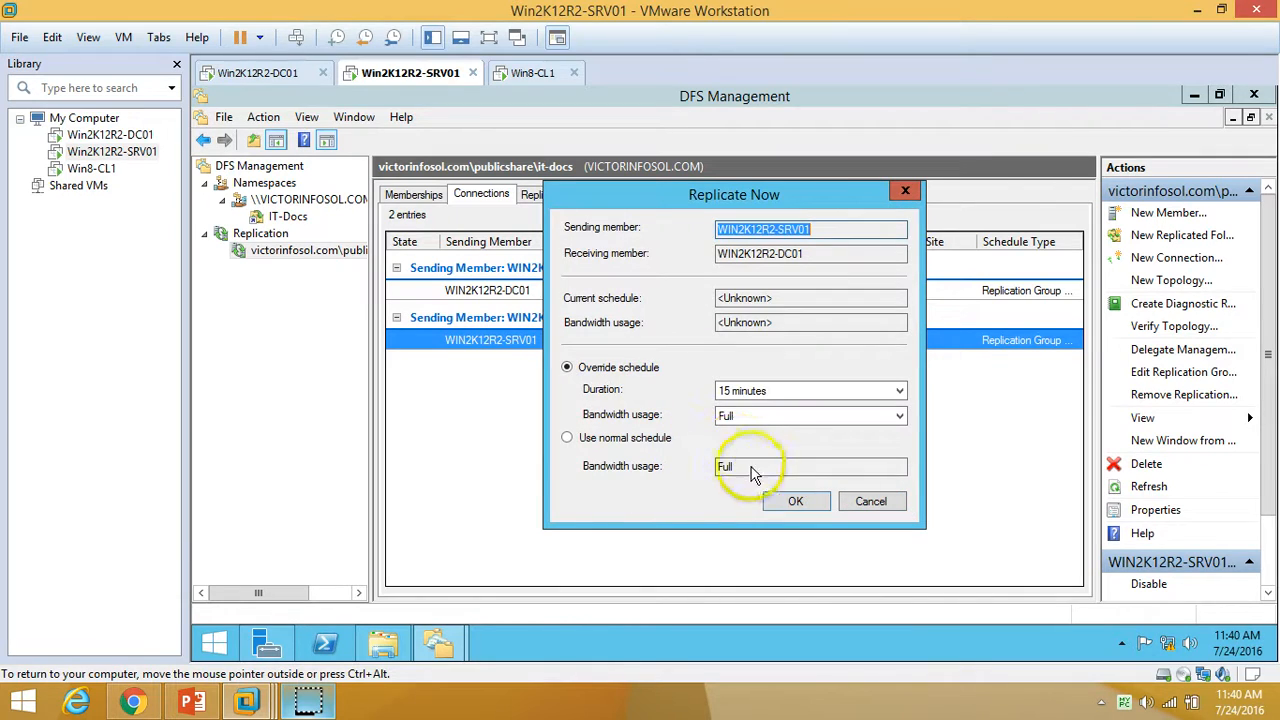
click(795, 501)
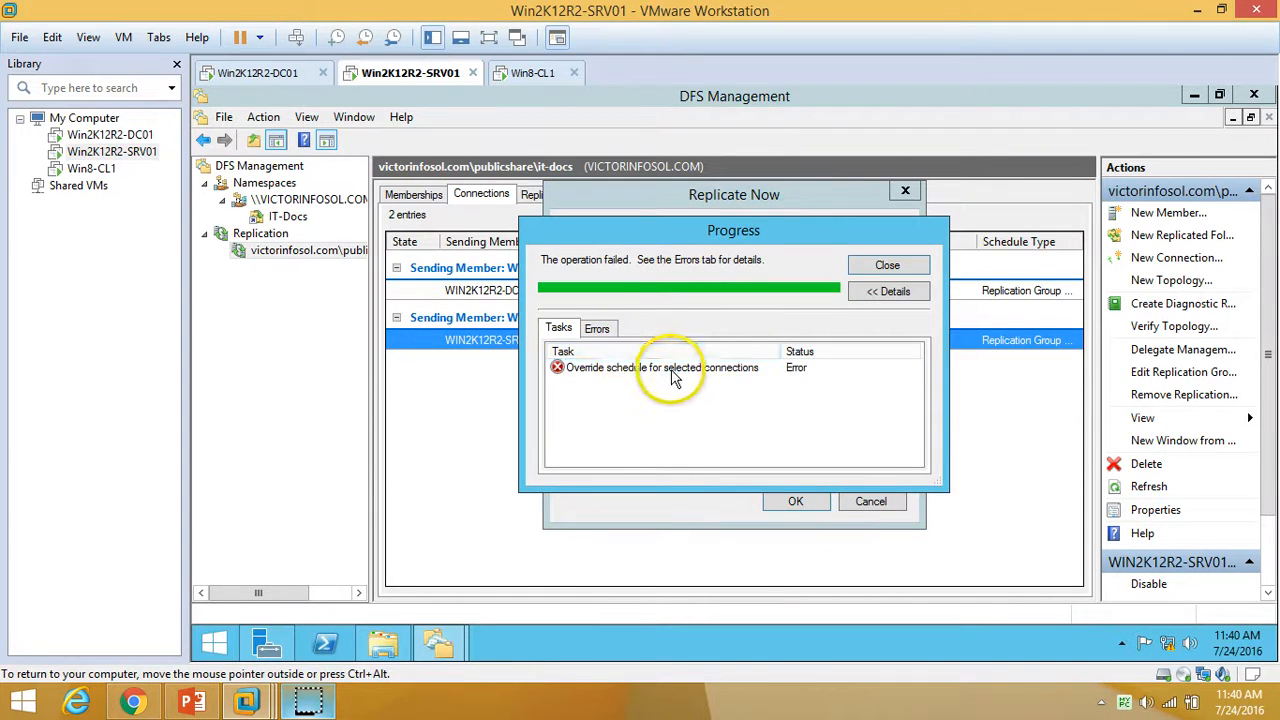
click(655, 368)
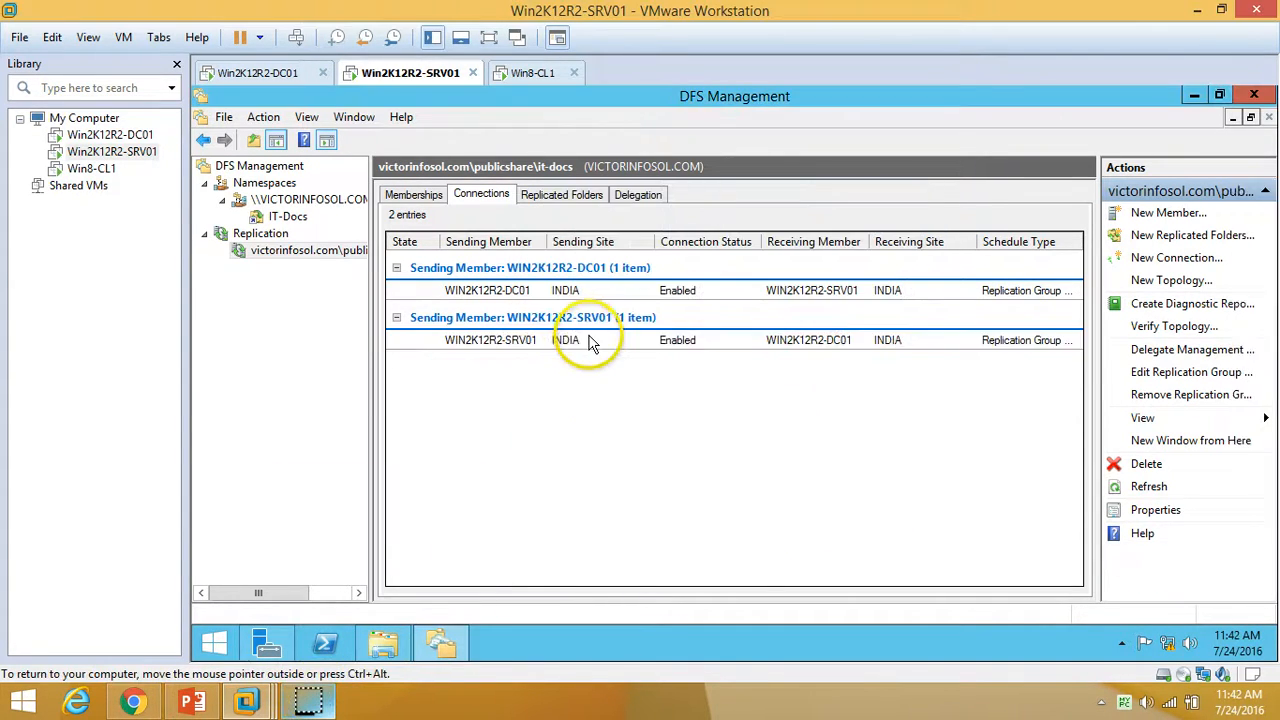
Set the WIN2K12R2-SRV01 to WIN2K12R2-DC01 connection to replicate on the normal schedule.
right_click(588, 338)
click(635, 366)
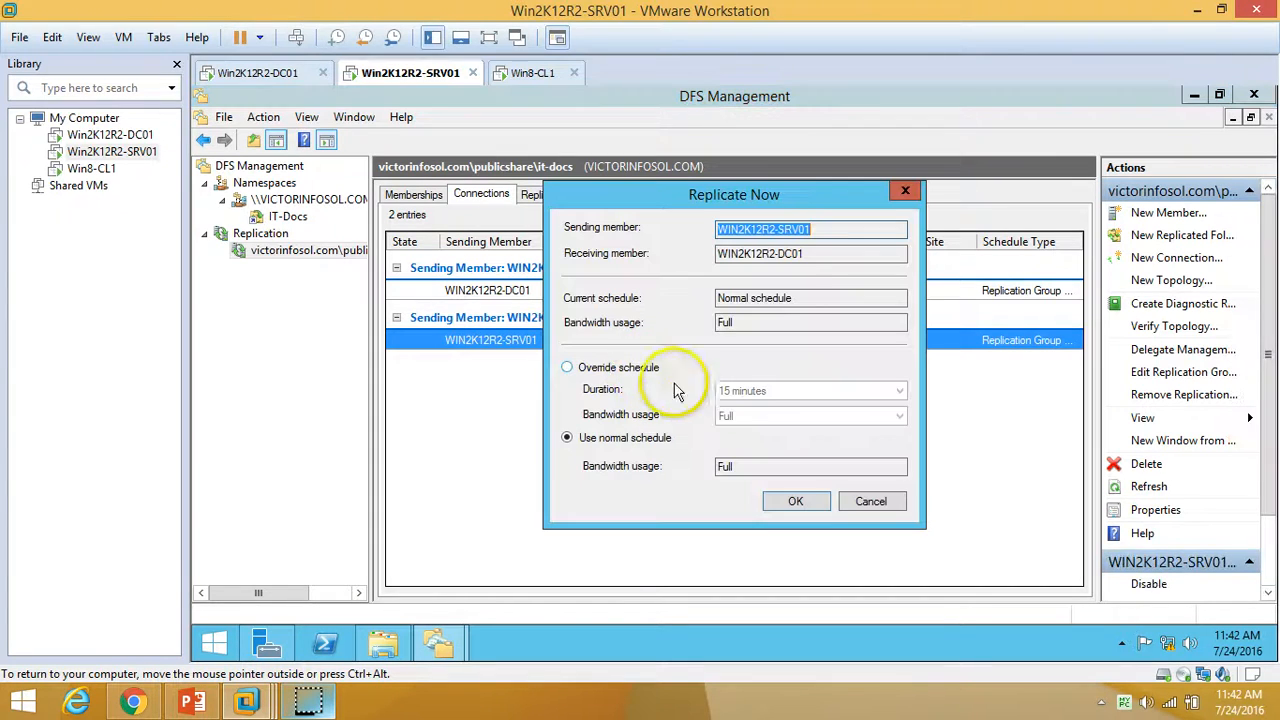
click(796, 503)
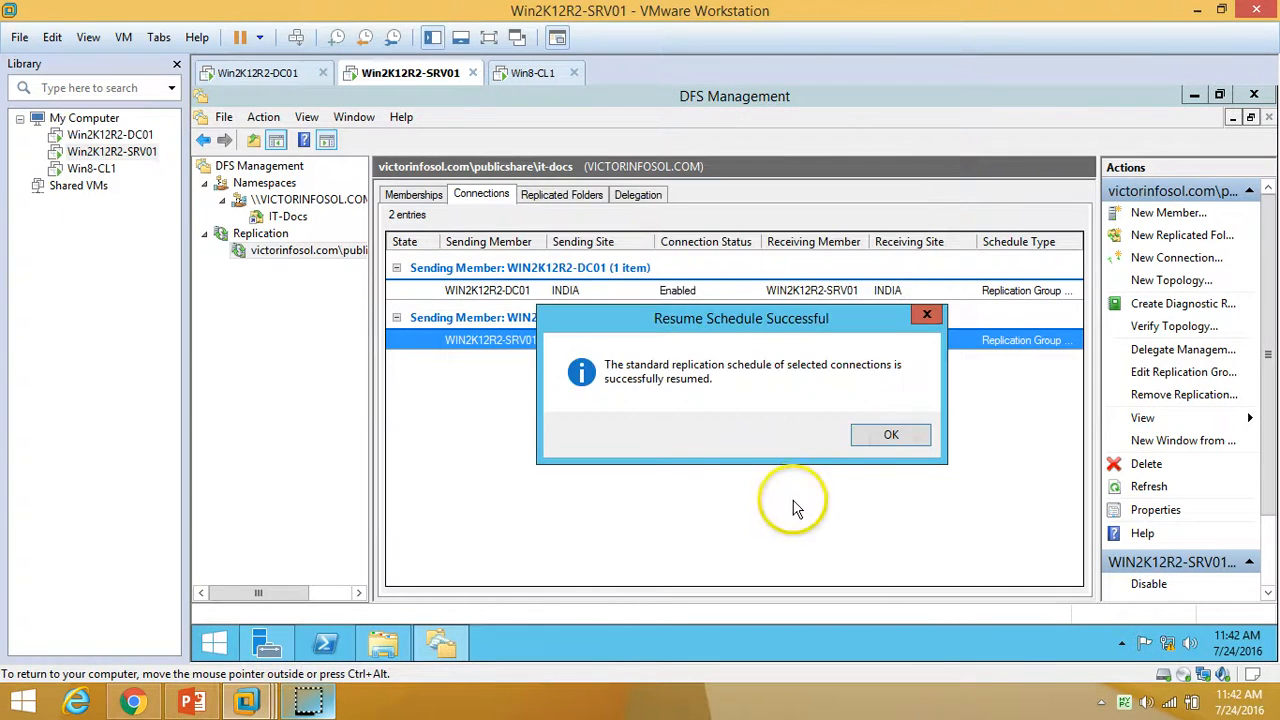
click(896, 445)
Verify the topology of the it-docs replication group and refresh its connections list.
right_click(305, 258)
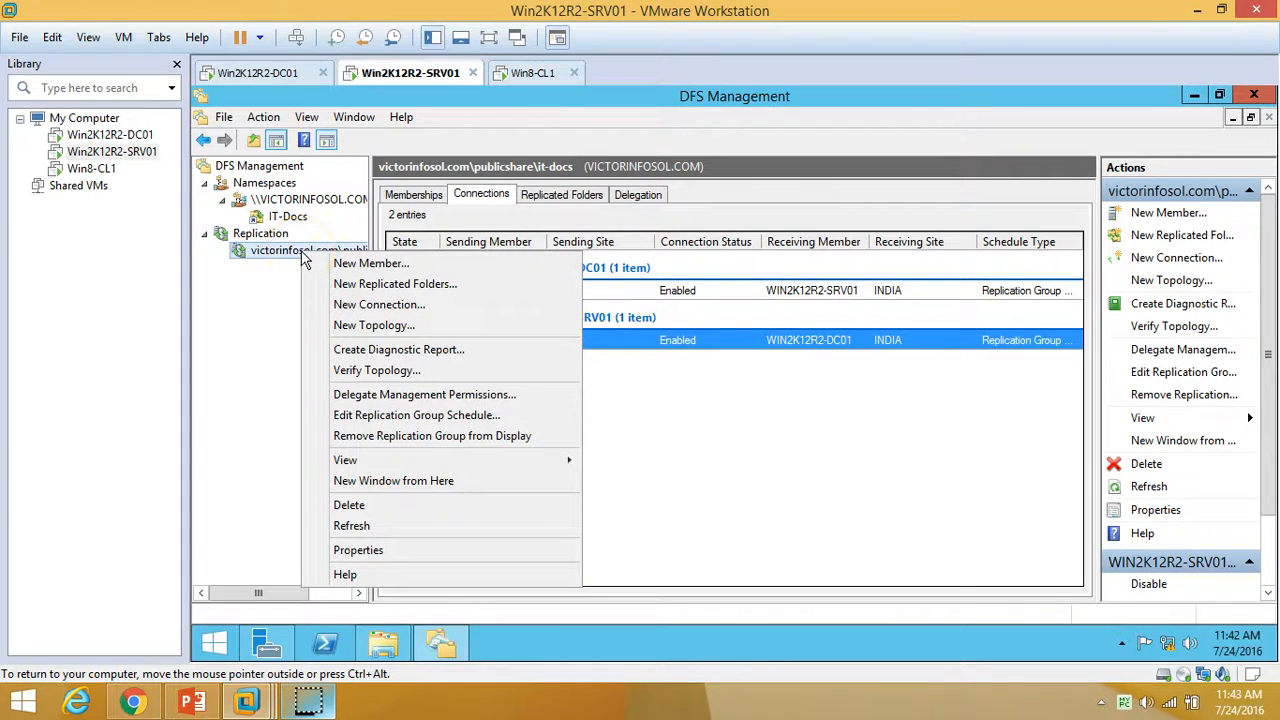
click(657, 459)
right_click(330, 253)
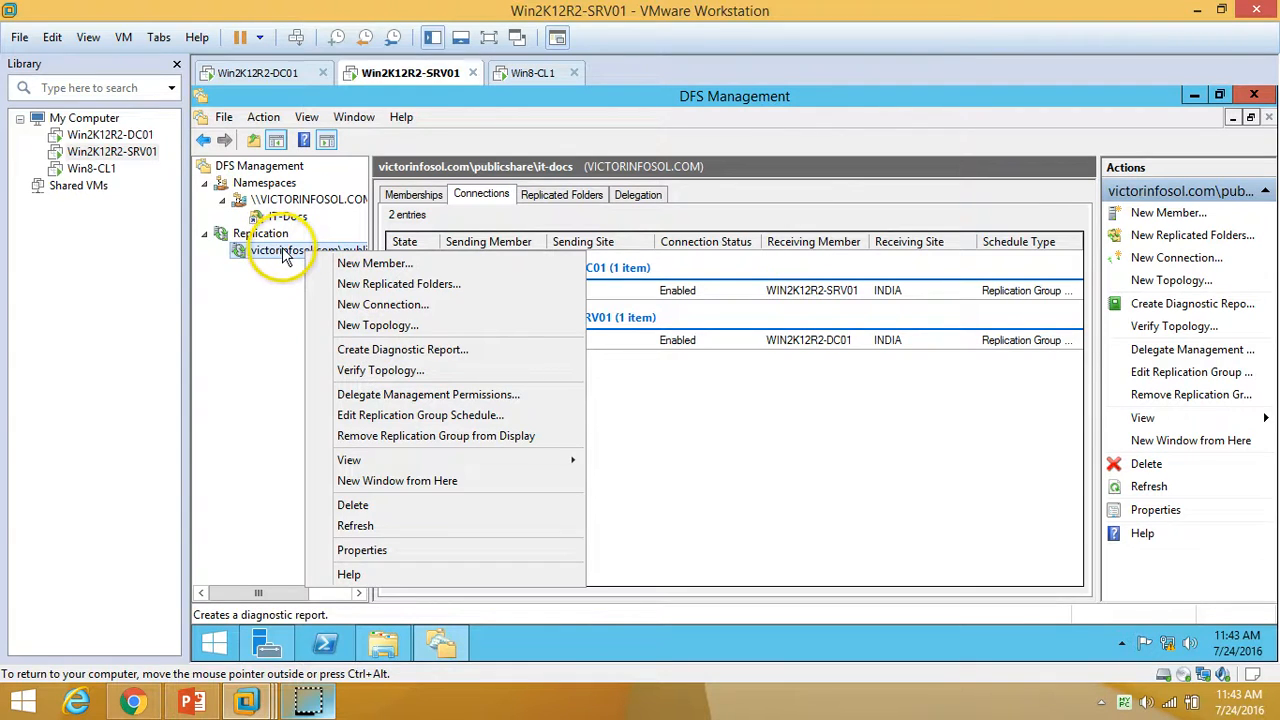
click(390, 372)
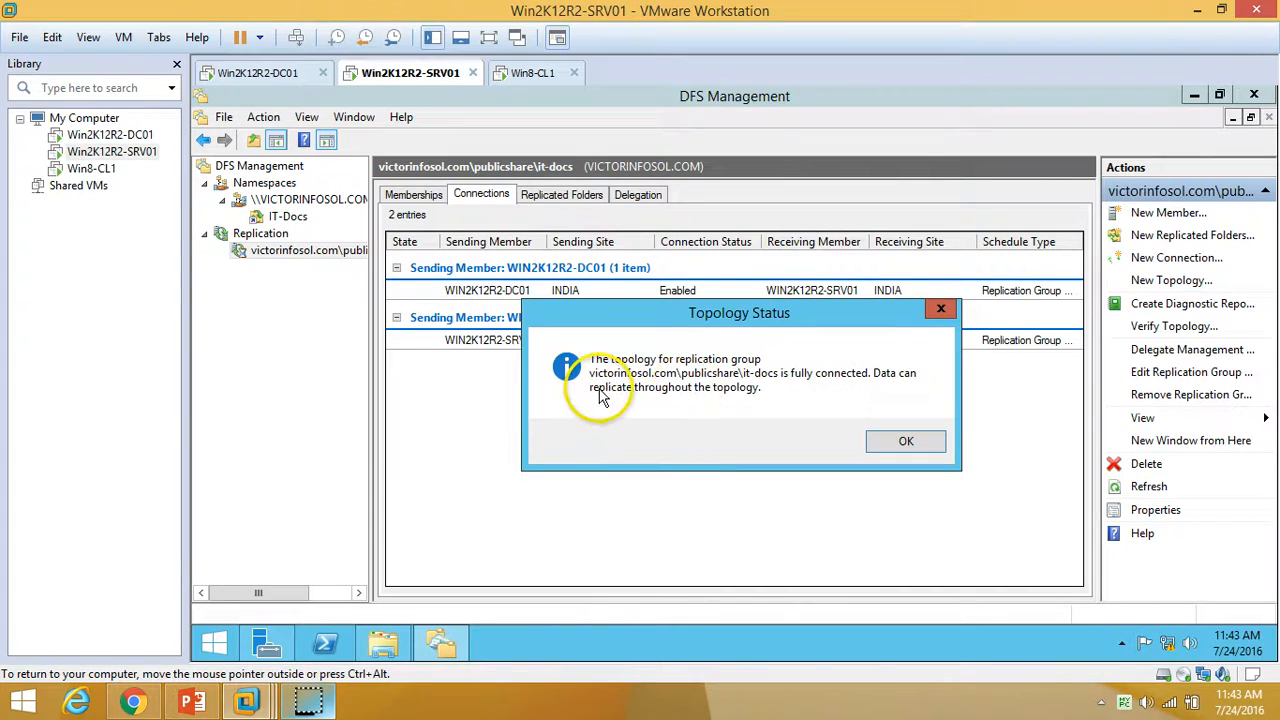
click(900, 442)
right_click(682, 402)
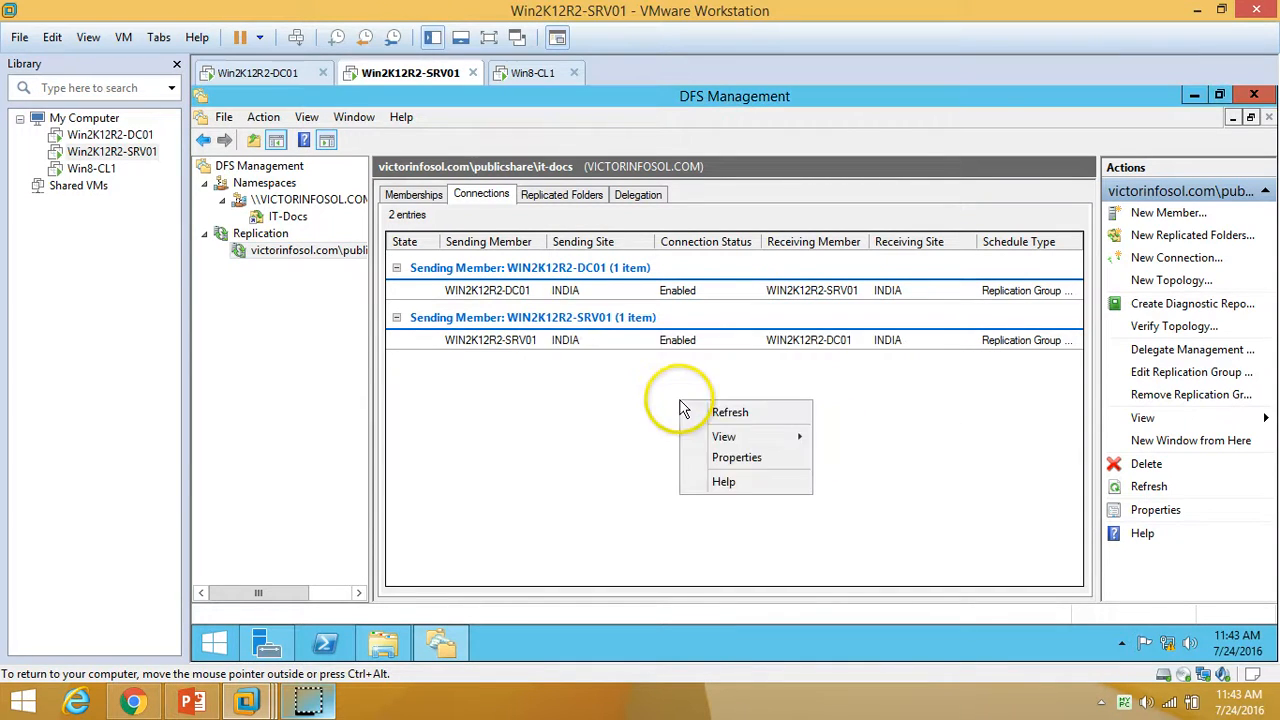
click(731, 413)
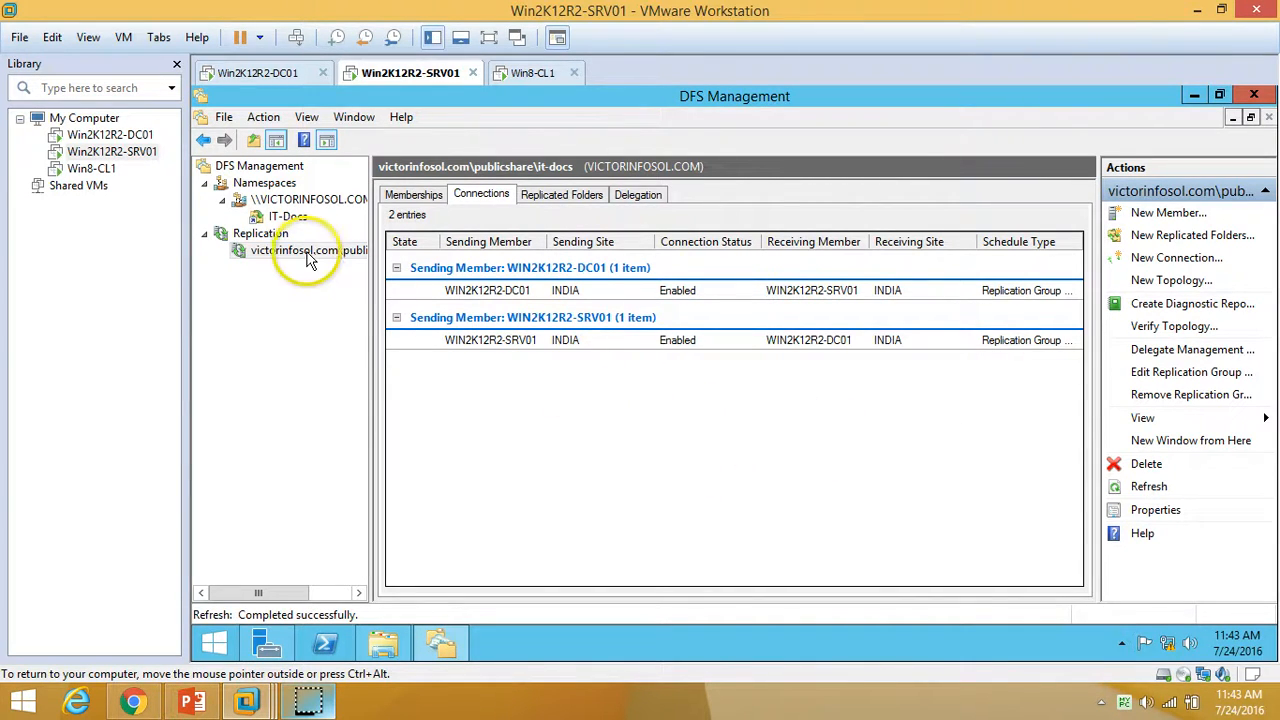
Switch to Win2K12R2-DC01, check the contents of Hi-IT in IT-Docs-On-DC01, and refresh the folder to look for replicated files.
click(310, 200)
click(262, 72)
right_click(492, 274)
click(542, 355)
double_click(452, 206)
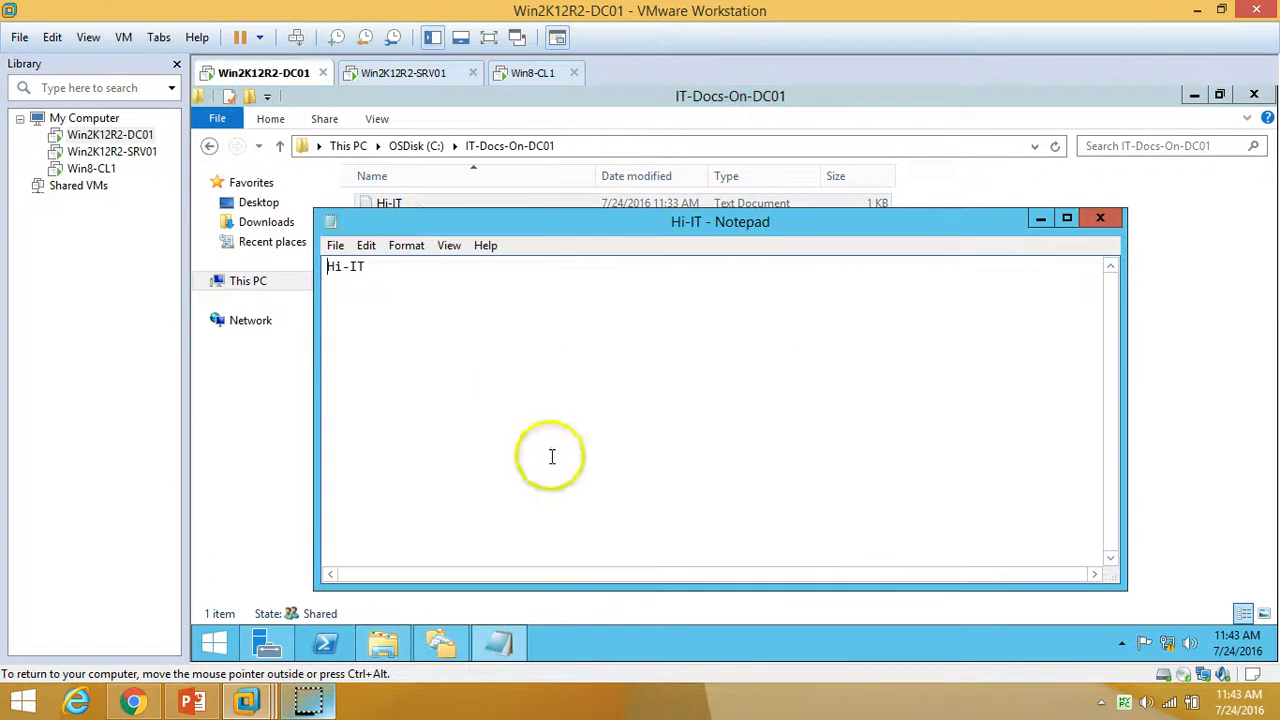
click(1100, 218)
right_click(409, 299)
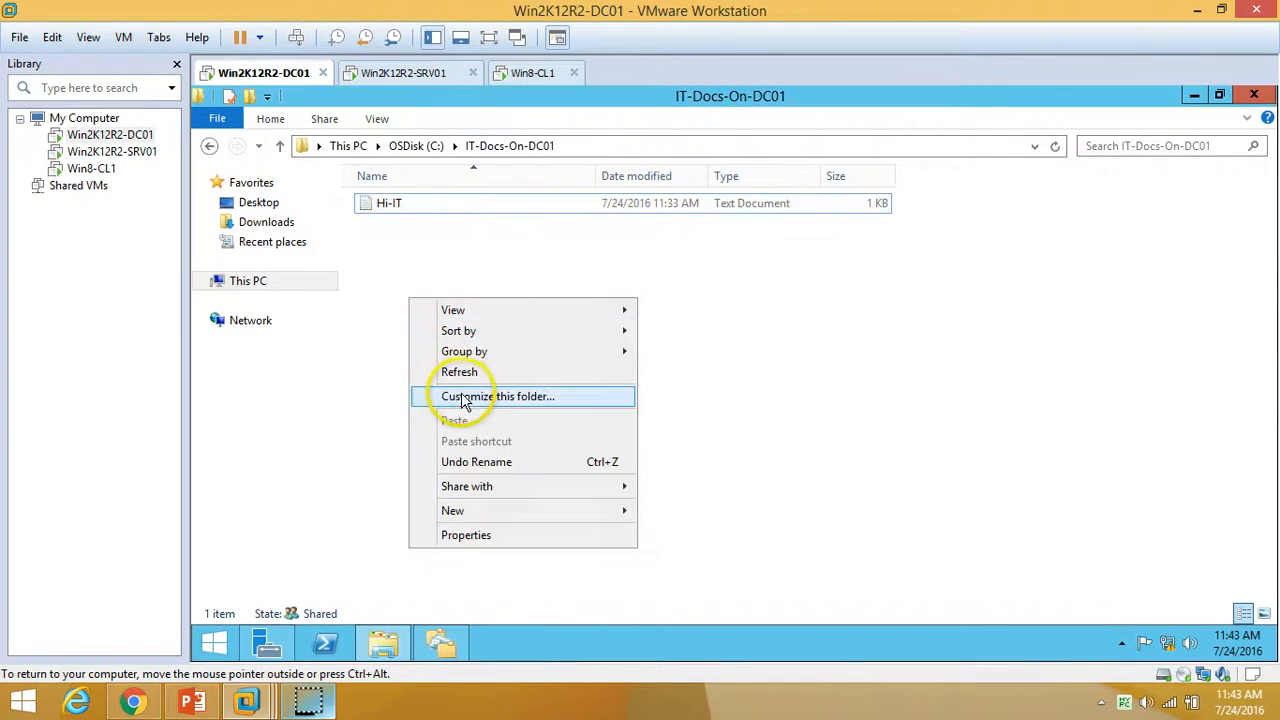
click(471, 375)
right_click(574, 320)
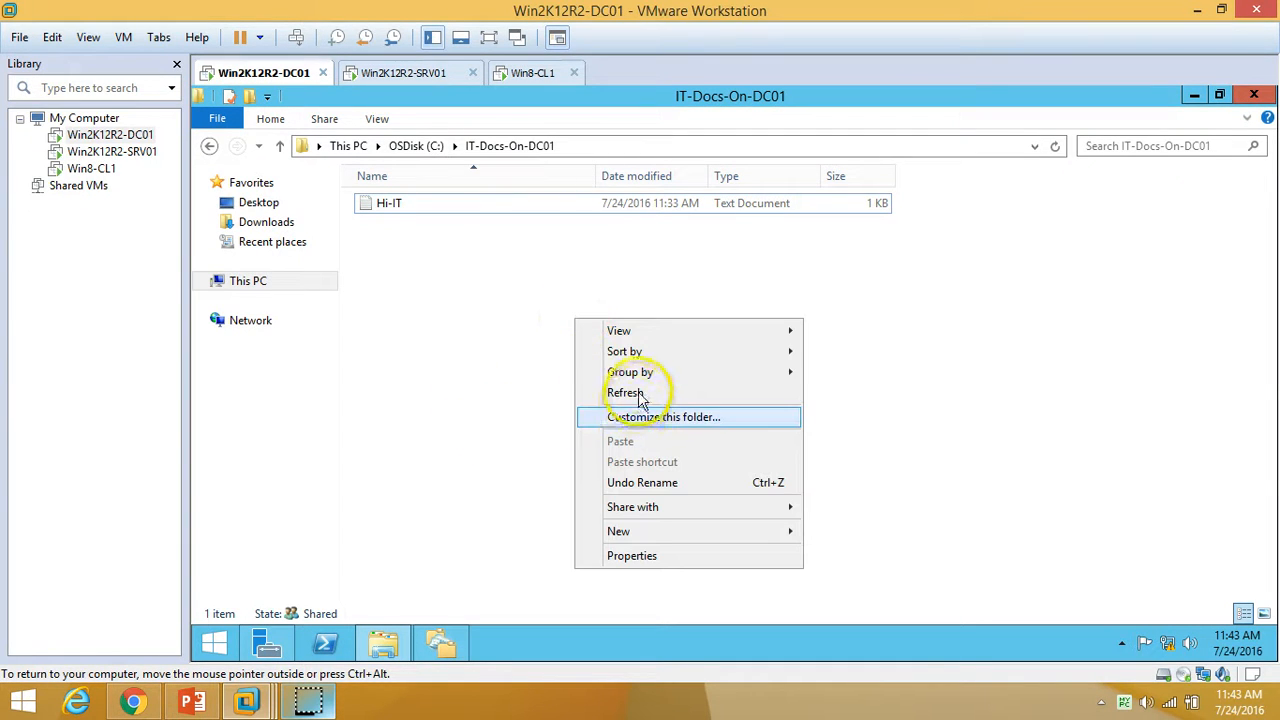
click(630, 395)
Switch to Win8-CL1, refresh IT-Docs on the mapped PublicShare drive, and view the mapped network locations in This PC.
click(530, 73)
right_click(505, 264)
click(543, 329)
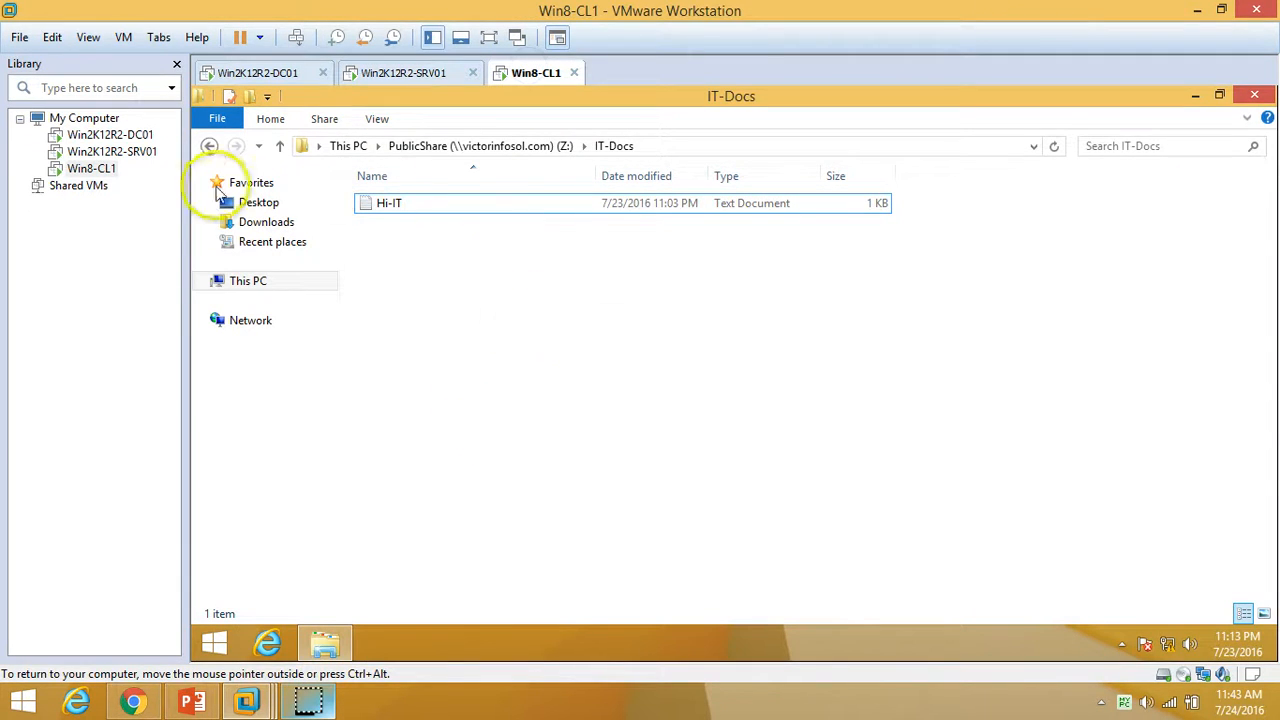
click(242, 280)
click(672, 523)
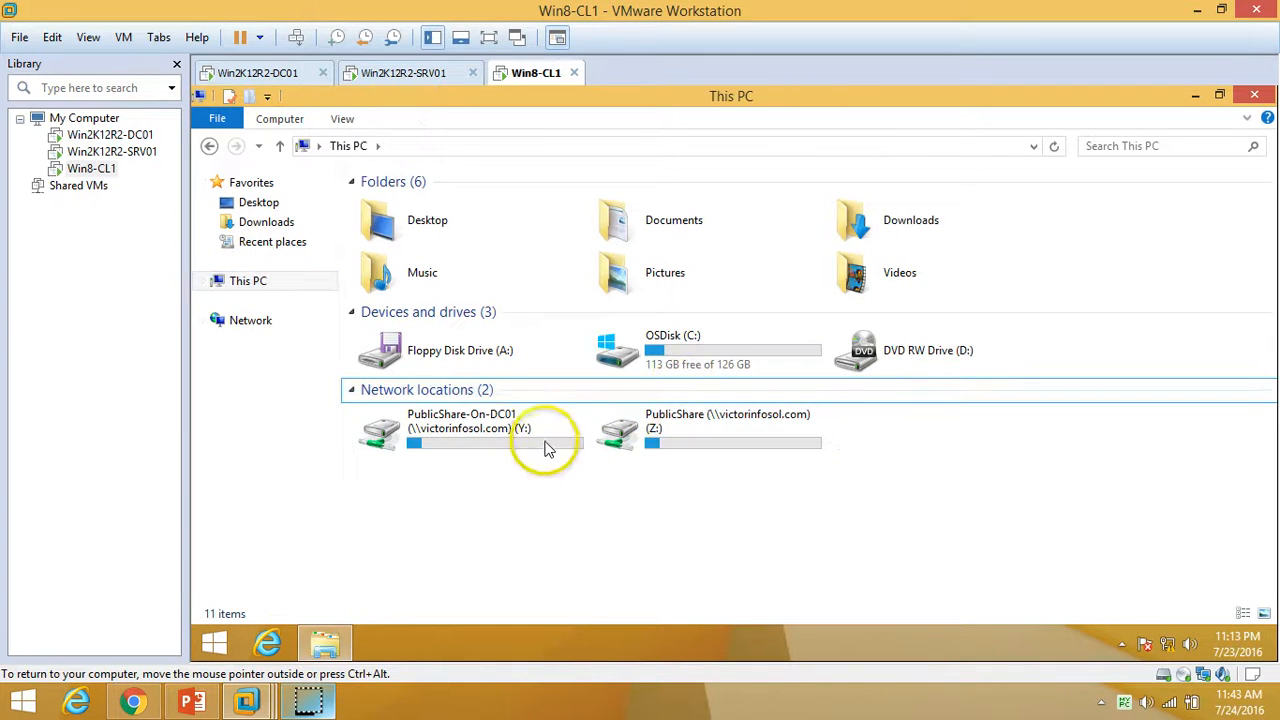
Switch to the PowerPoint slide show and review the list of DFS installation and configuration tasks.
click(194, 701)
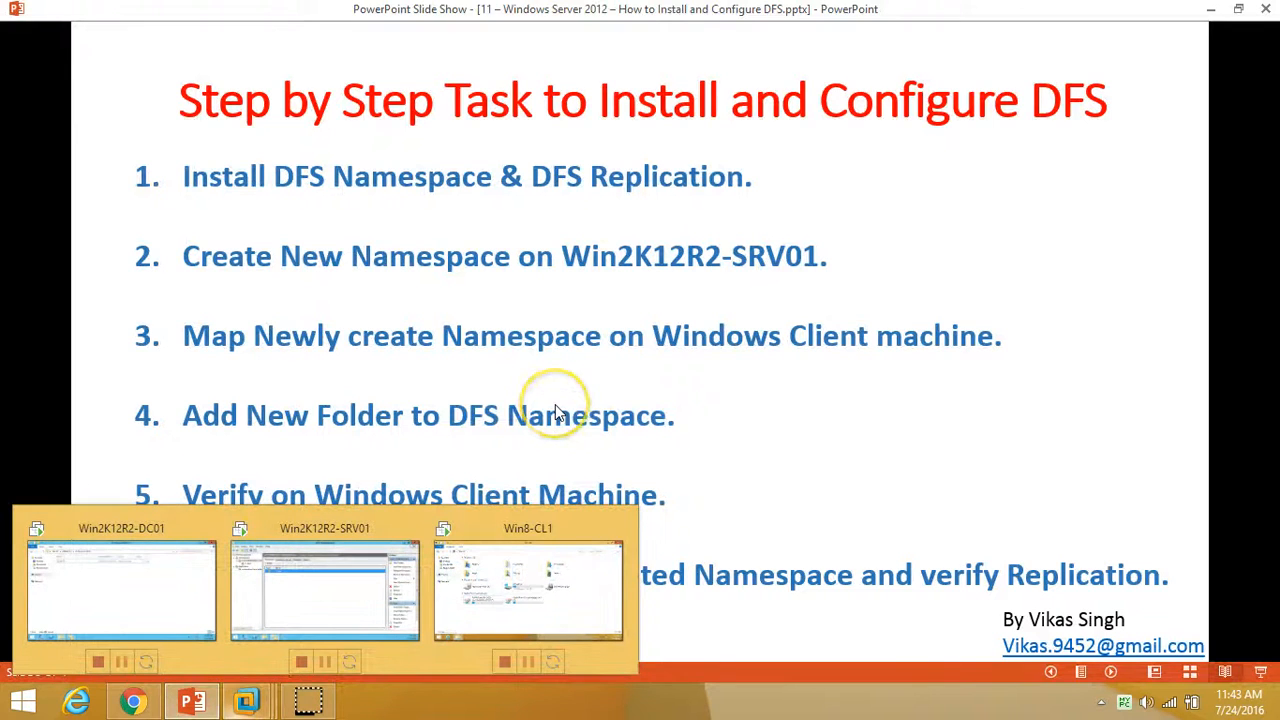
click(760, 330)
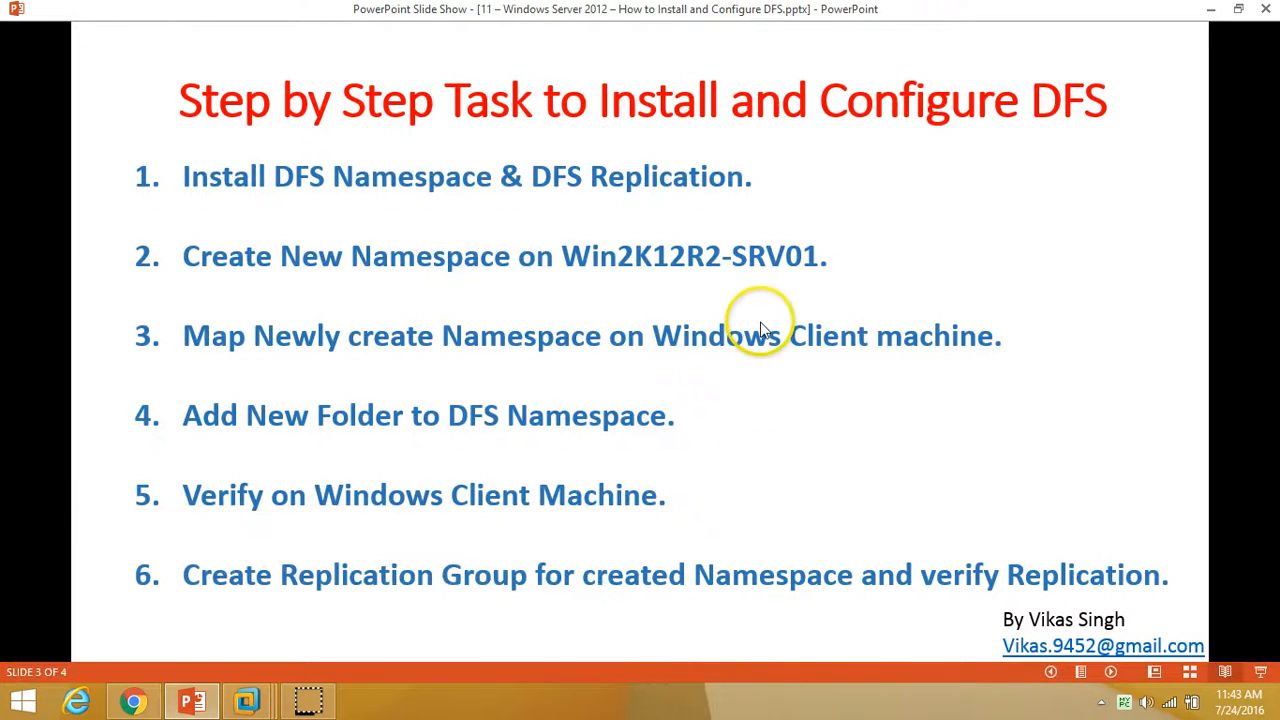